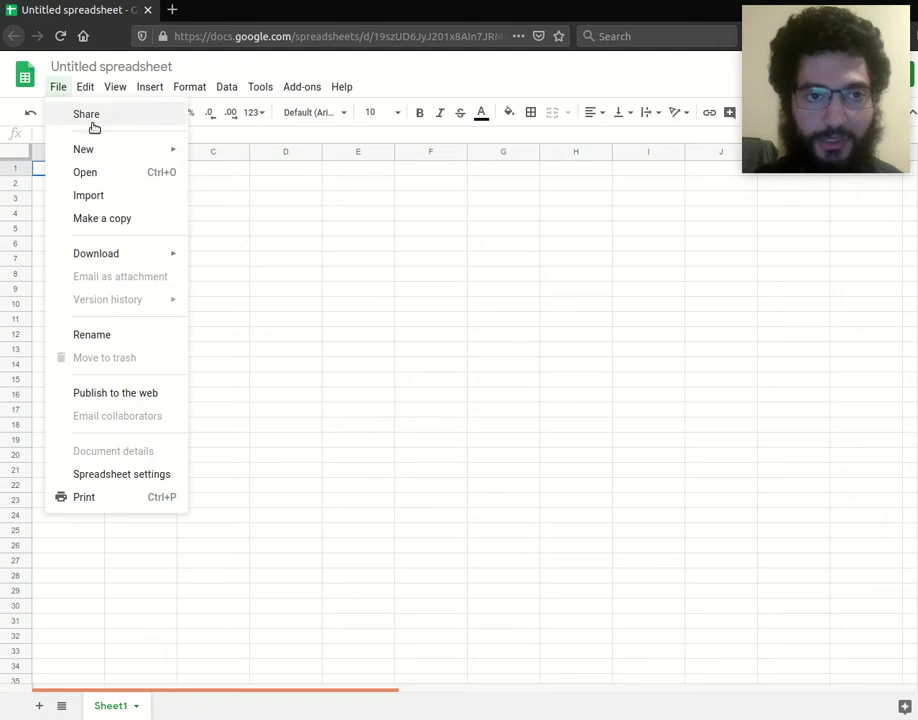
left_click(418, 341)
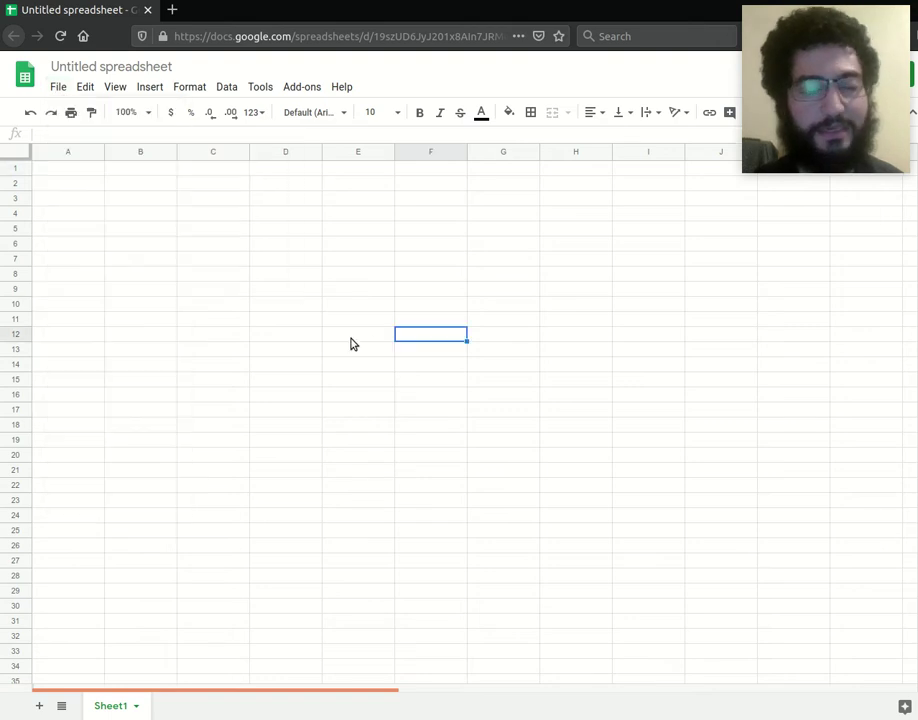
left_click(68, 168)
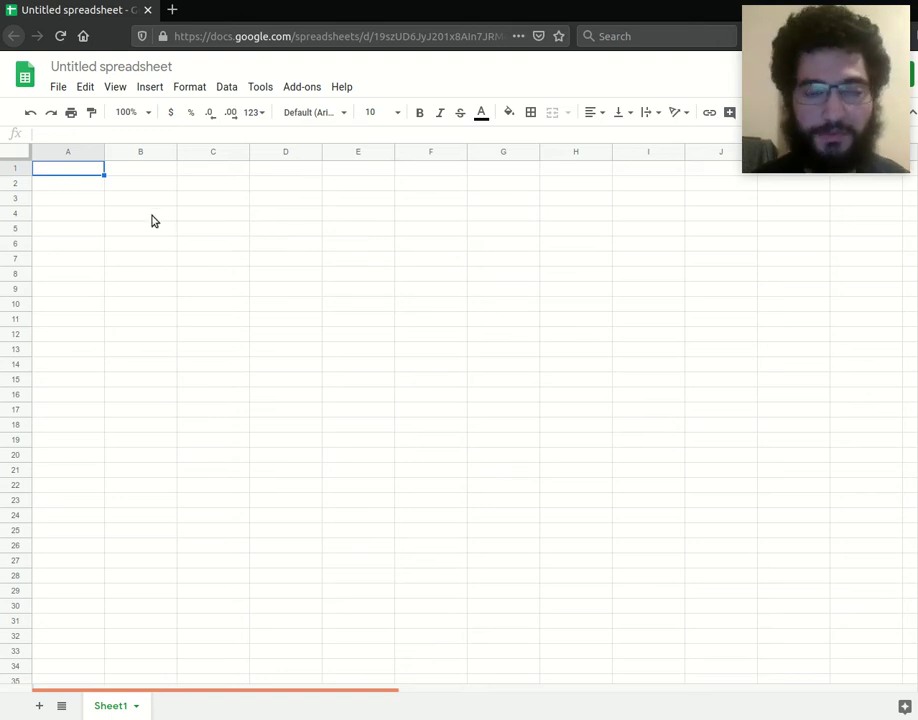
left_click(84, 197)
left_click(84, 174)
left_click(81, 187)
key("Up")
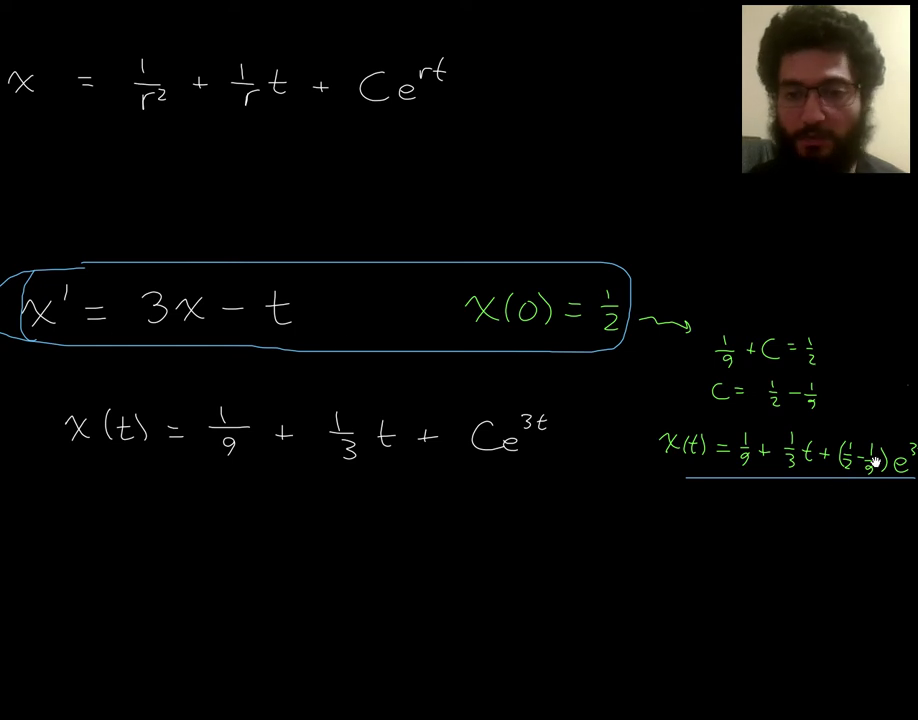
- Review the handwritten notes for x' = 3x - t with x(0) = 1/2, its exact solution and the Euler method table
left_click_drag(818, 516, 807, 516)
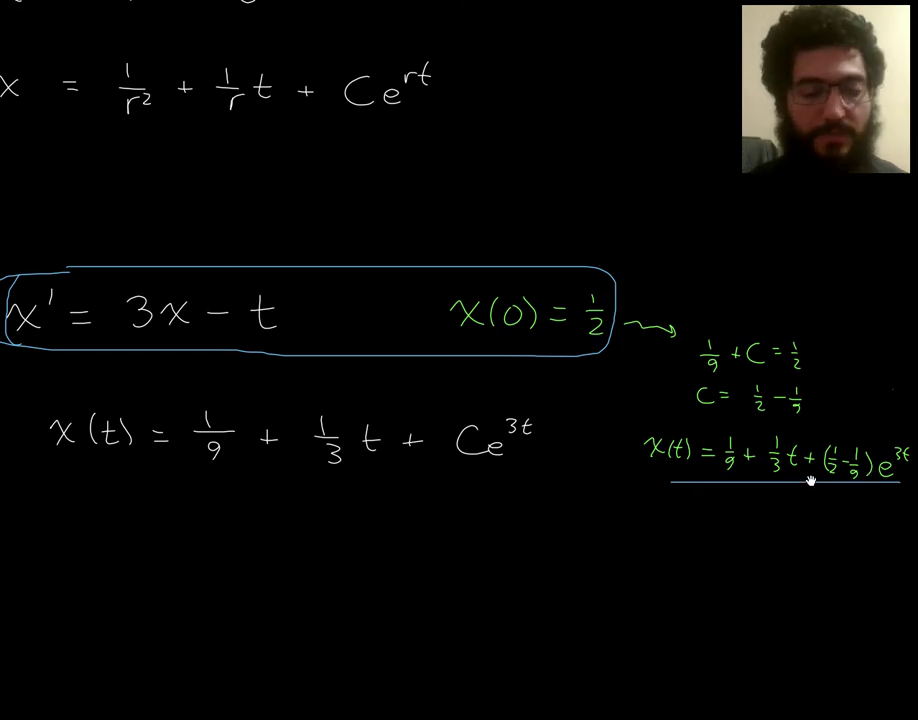
key("alt+Tab")
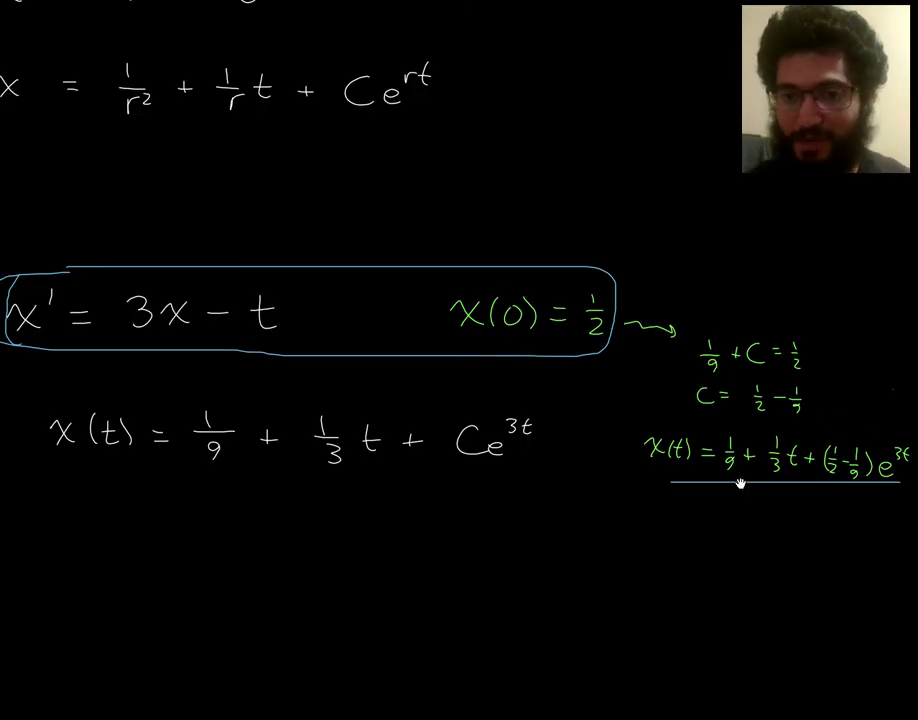
scroll(445, 627, "up", 5)
scroll(498, 523, "down", 3)
scroll(452, 569, "down", 5)
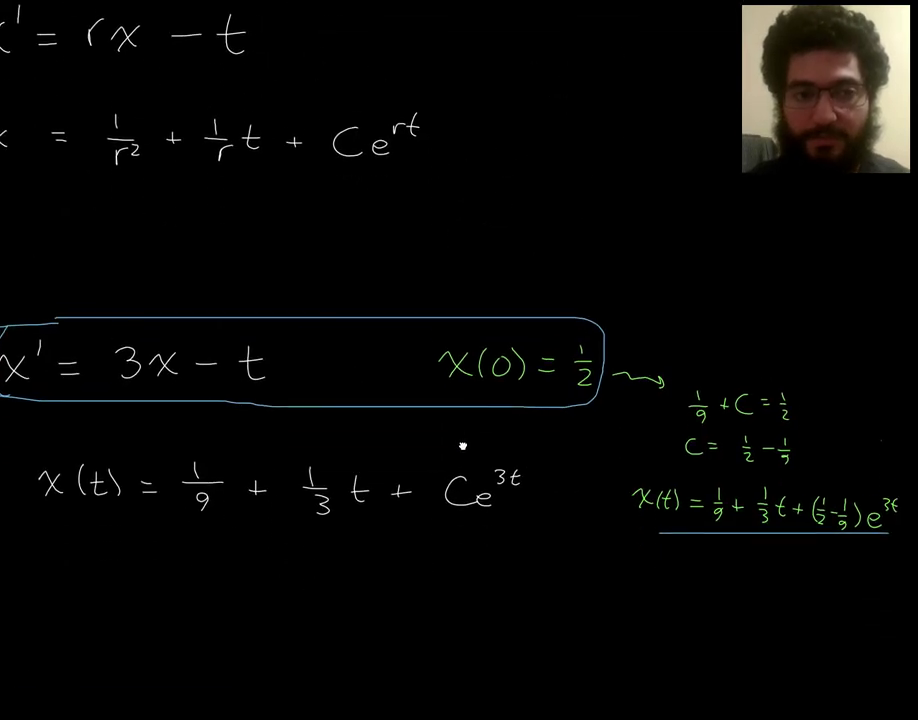
key("alt+Tab")
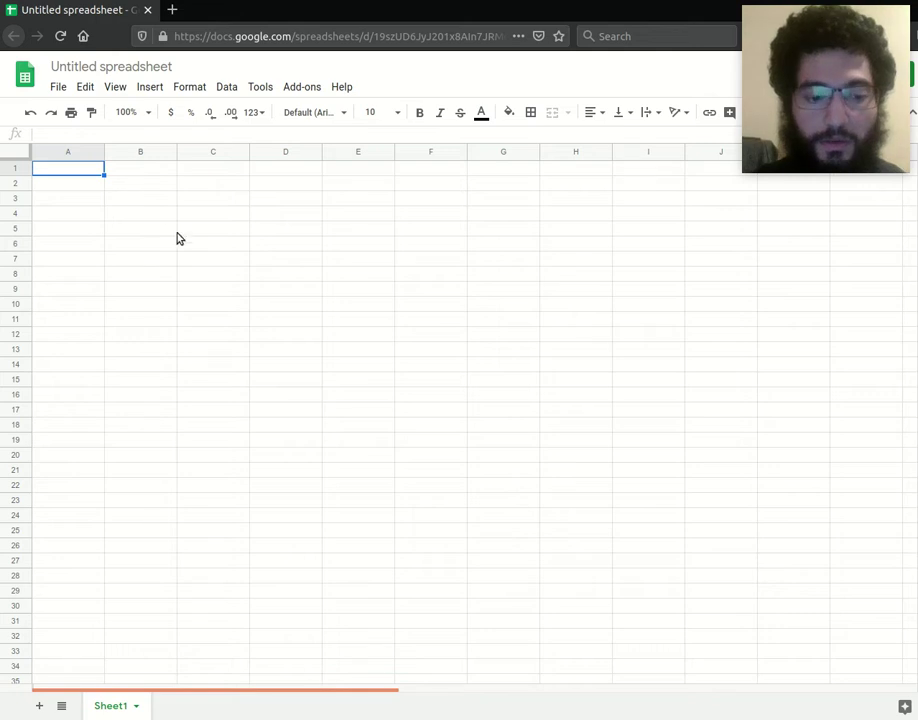
key("alt+Tab")
scroll(303, 447, "up", 10)
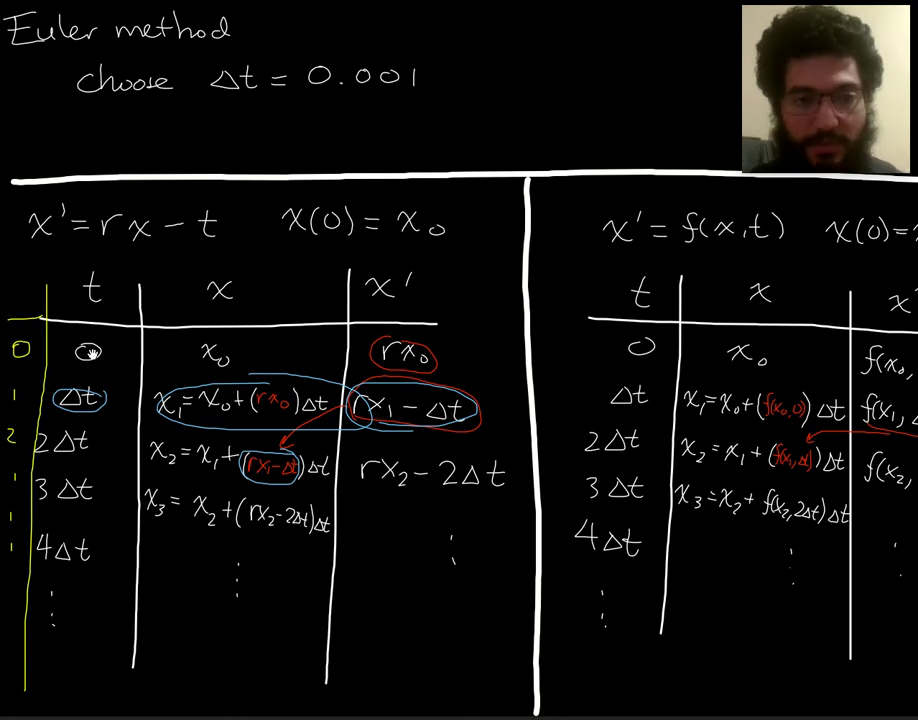
- Switch to the blank Google Sheets spreadsheet and enter the column headers t, x and x' in cells A1 to C1
key("alt+Tab")
type("t")
key("Return")
left_click(139, 168)
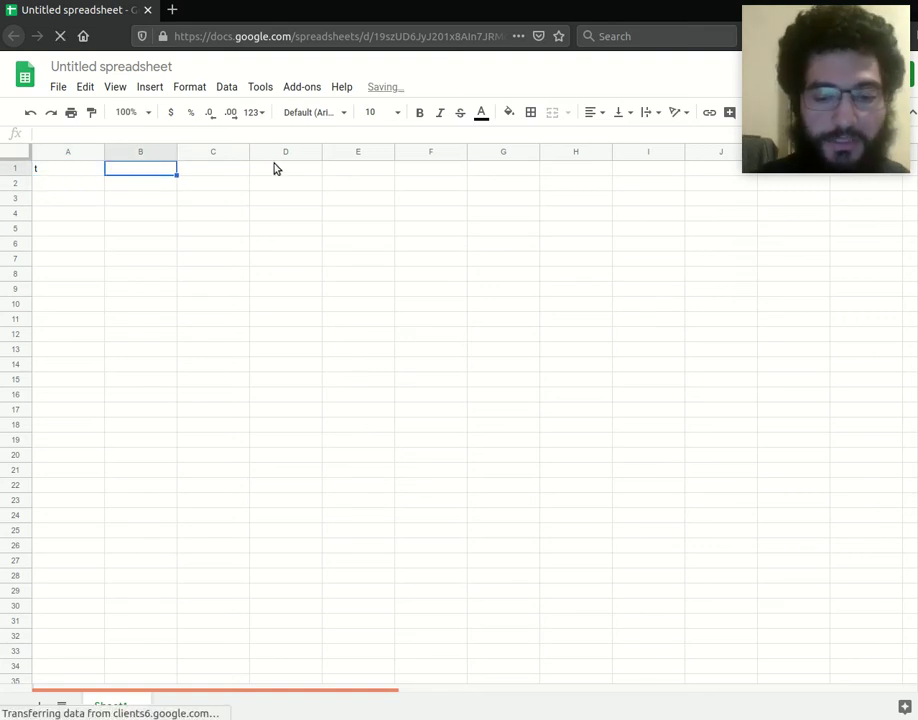
type("x")
key("Tab")
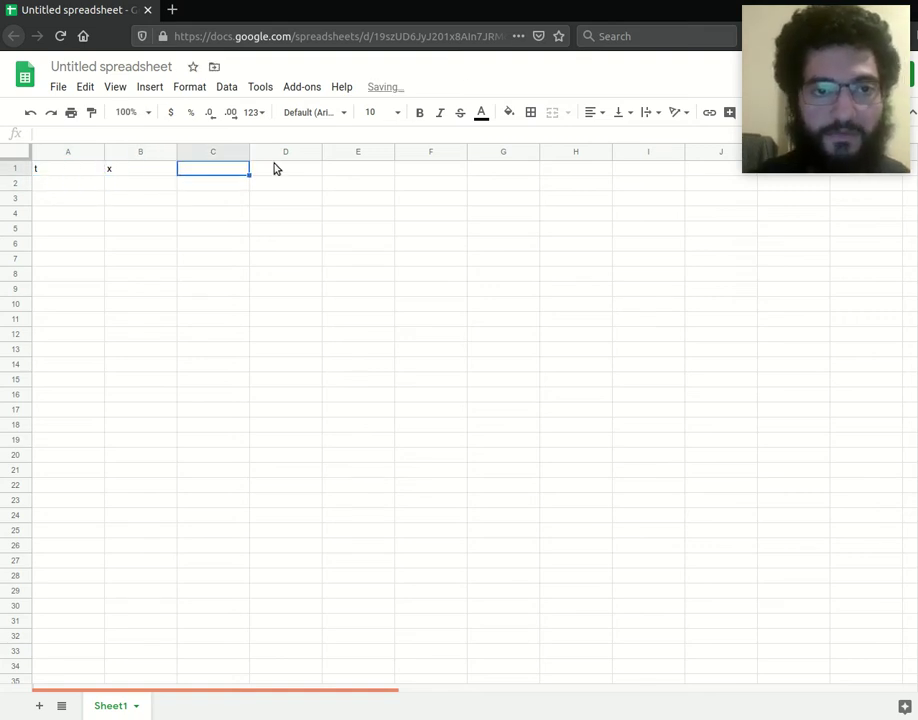
type("x'")
key("Return")
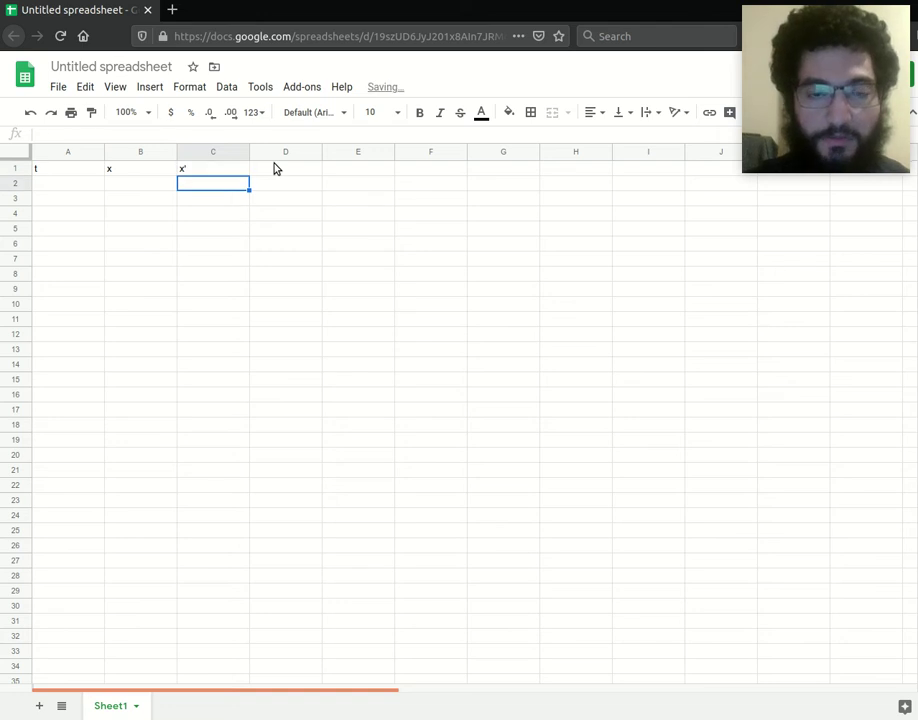
- Center the t, x and x' headers by setting center alignment on the whole of row 1
left_click(277, 169)
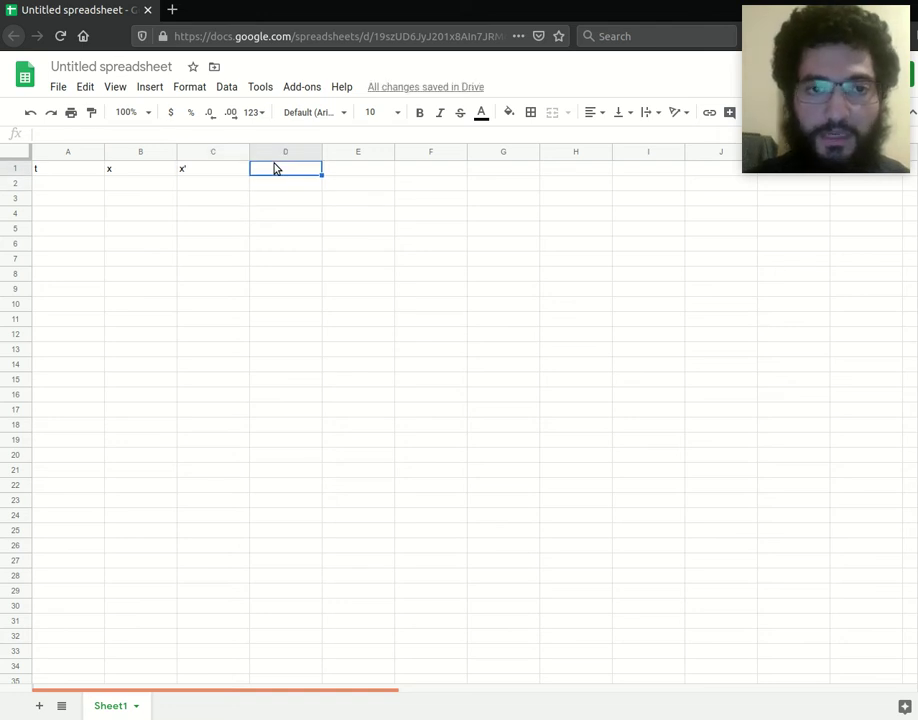
left_click(145, 171)
left_click(255, 293)
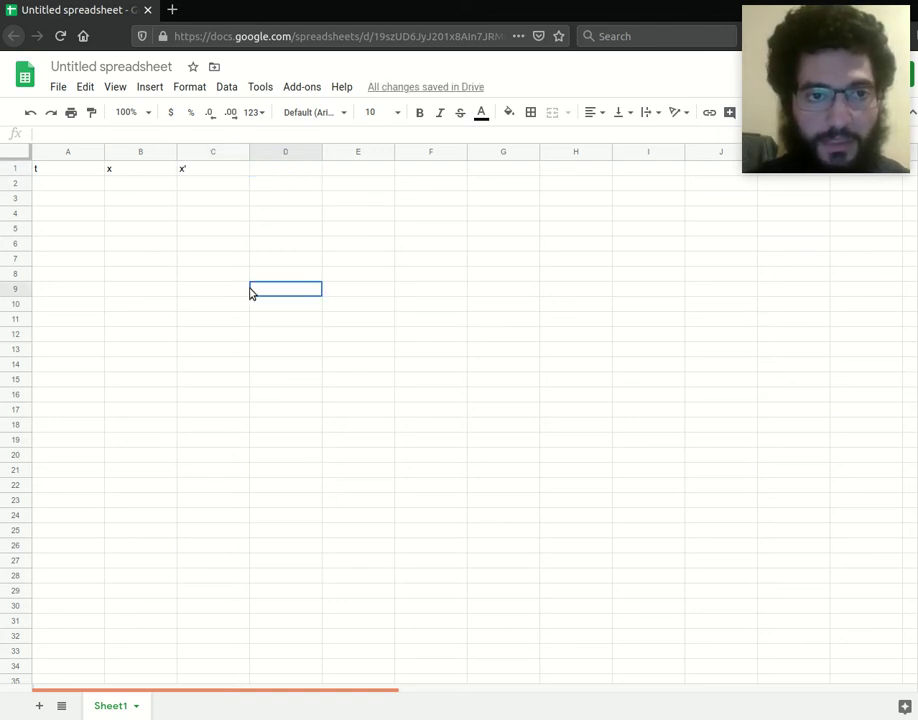
left_click(16, 170)
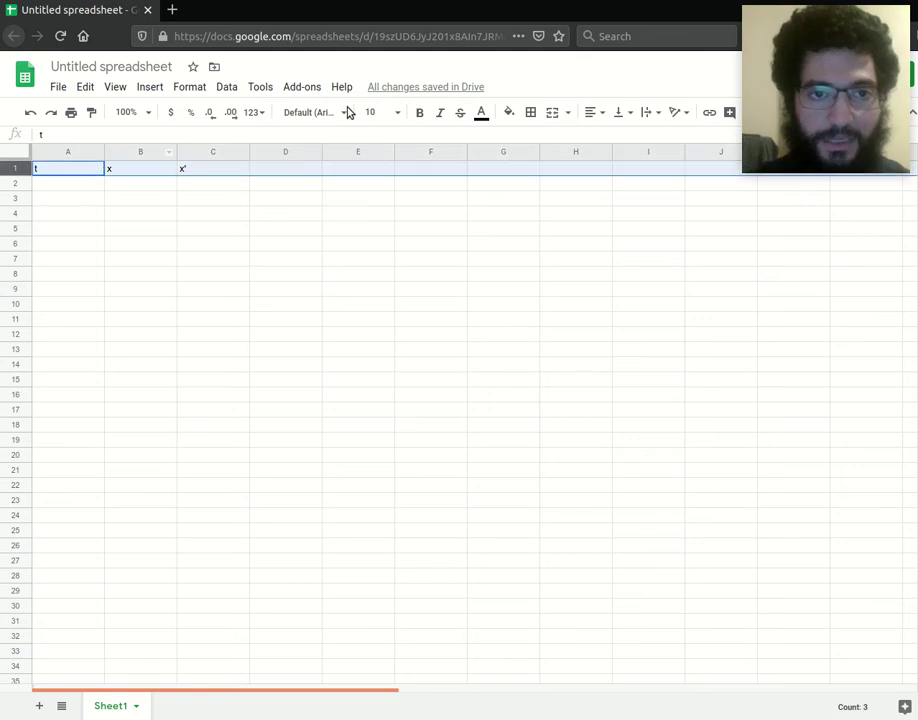
left_click(594, 112)
left_click(607, 141)
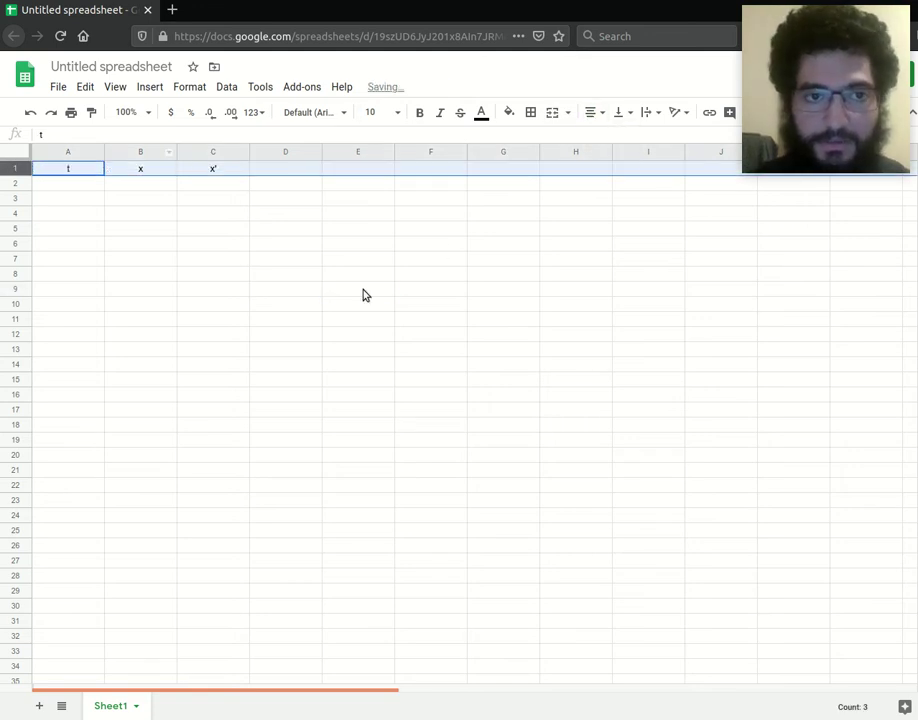
left_click(363, 293)
- Enter 0 as the starting time in cell A2, below the t header
left_click(84, 182)
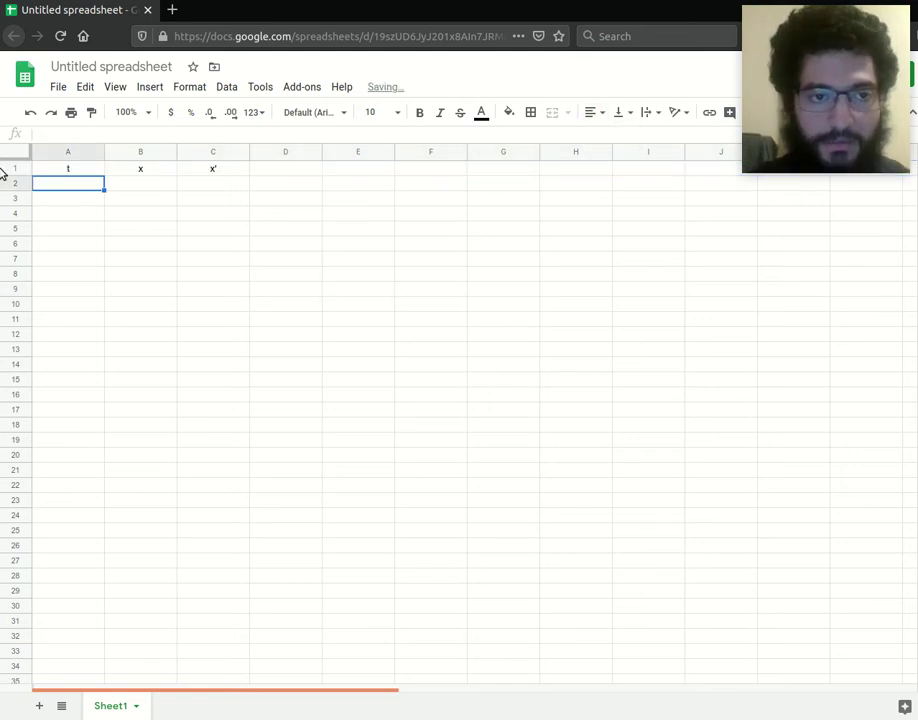
left_click(156, 268)
left_click(316, 199)
left_click(40, 183)
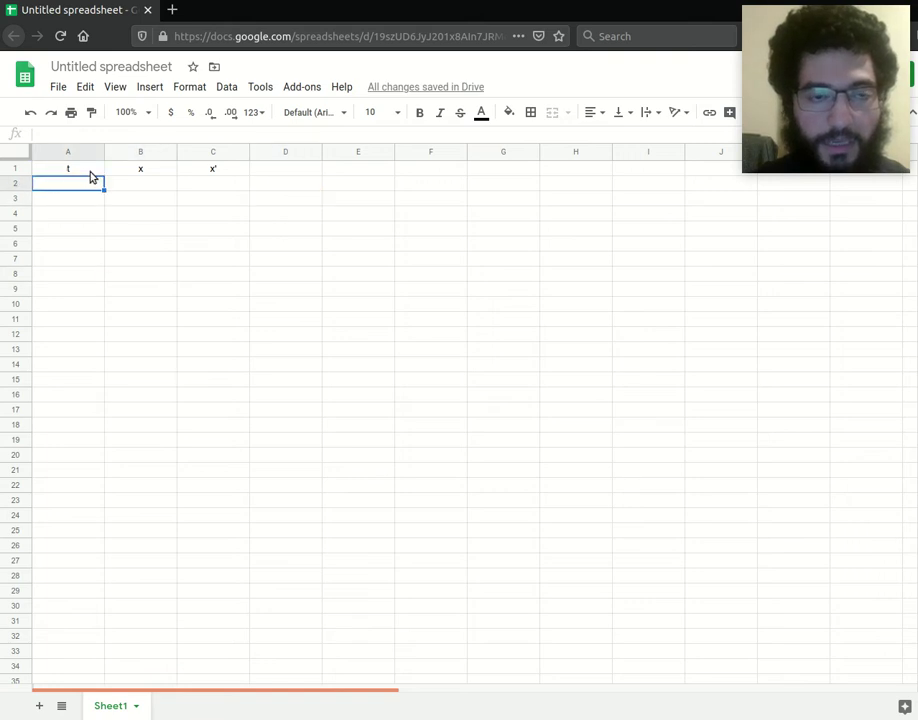
type("0")
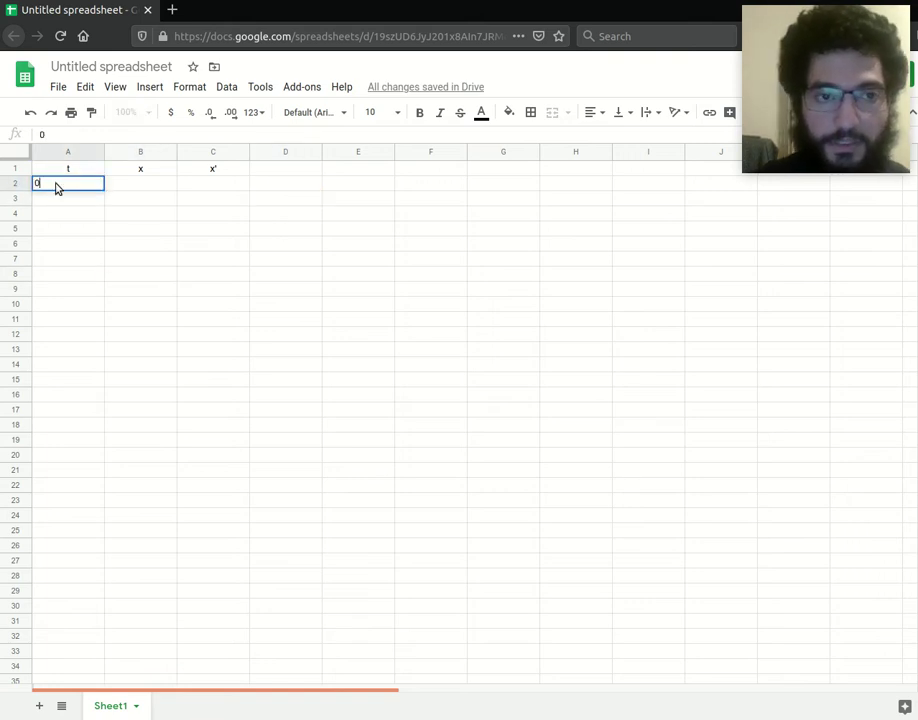
key("Return")
- Check the initial condition in the handwritten notes and enter 0.5 as the starting x value in cell B2
left_click(146, 186)
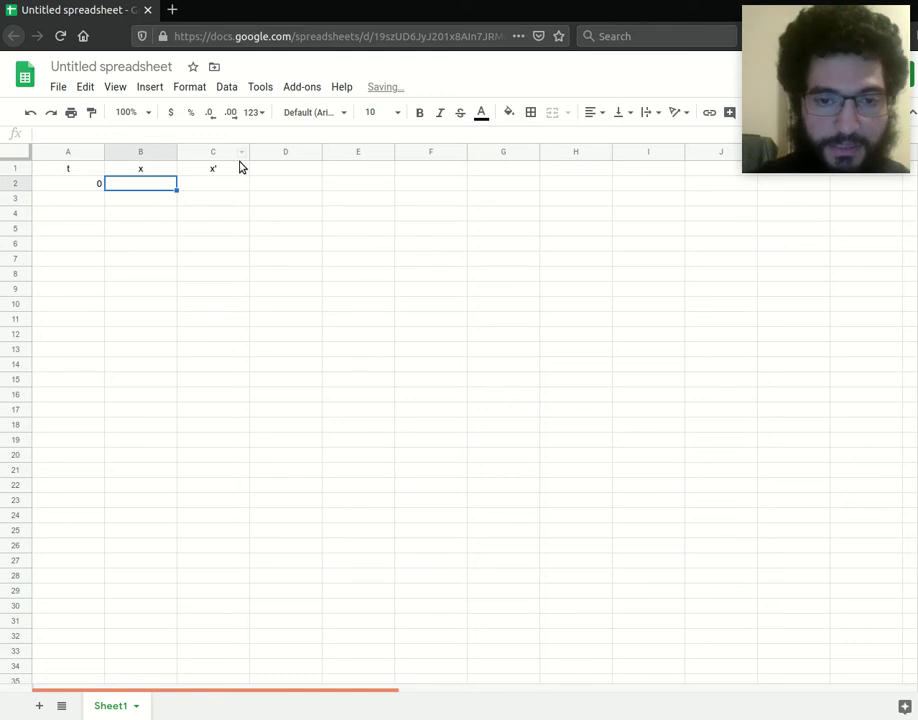
type("0")
key("Escape")
left_click(291, 275)
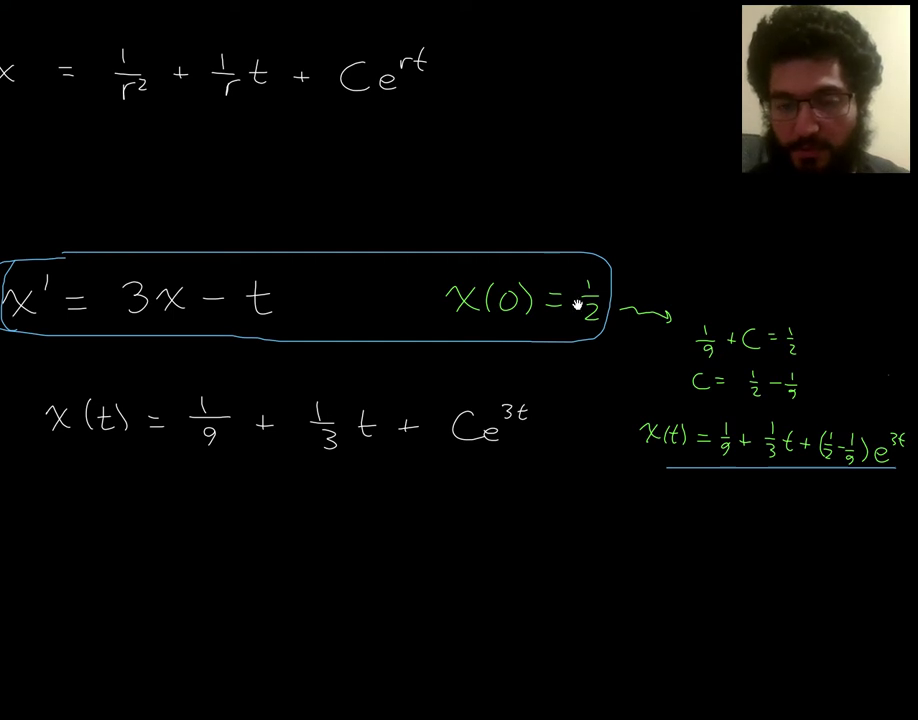
key("alt+Tab")
left_click(205, 183)
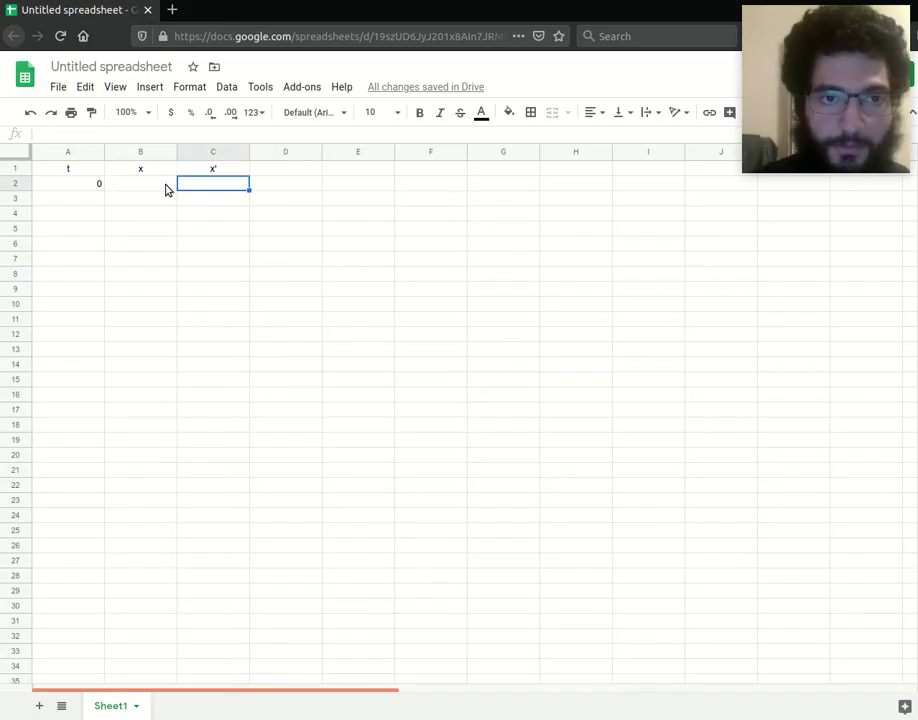
left_click(166, 188)
type("0.5")
key("Return")
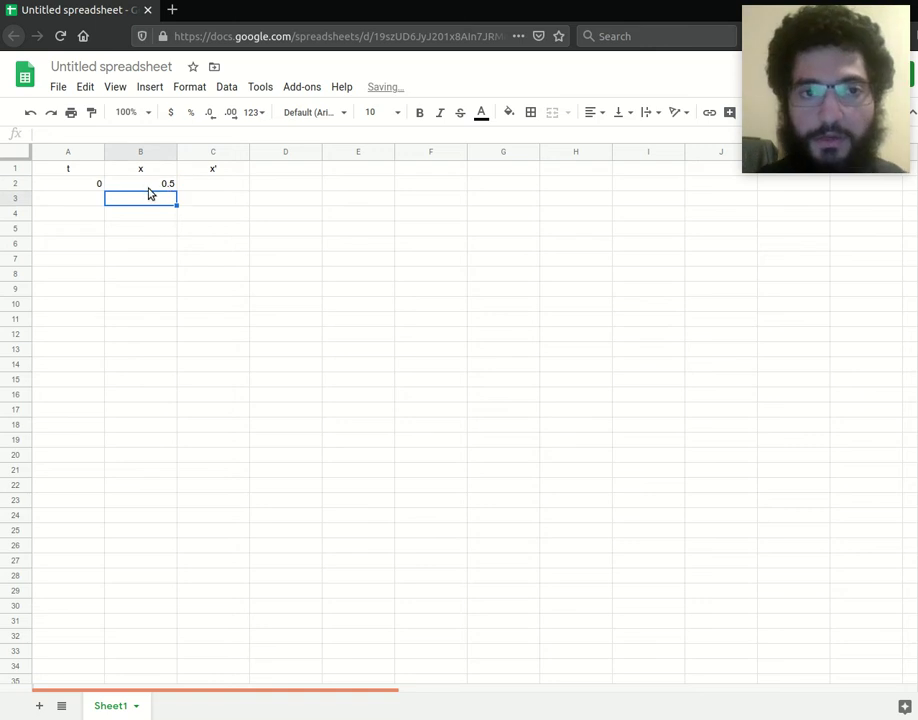
- Enter the formula =A2+F2 in cell A3 to advance the time by the step size held in F2
left_click(150, 188)
left_click_drag(40, 186, 135, 188)
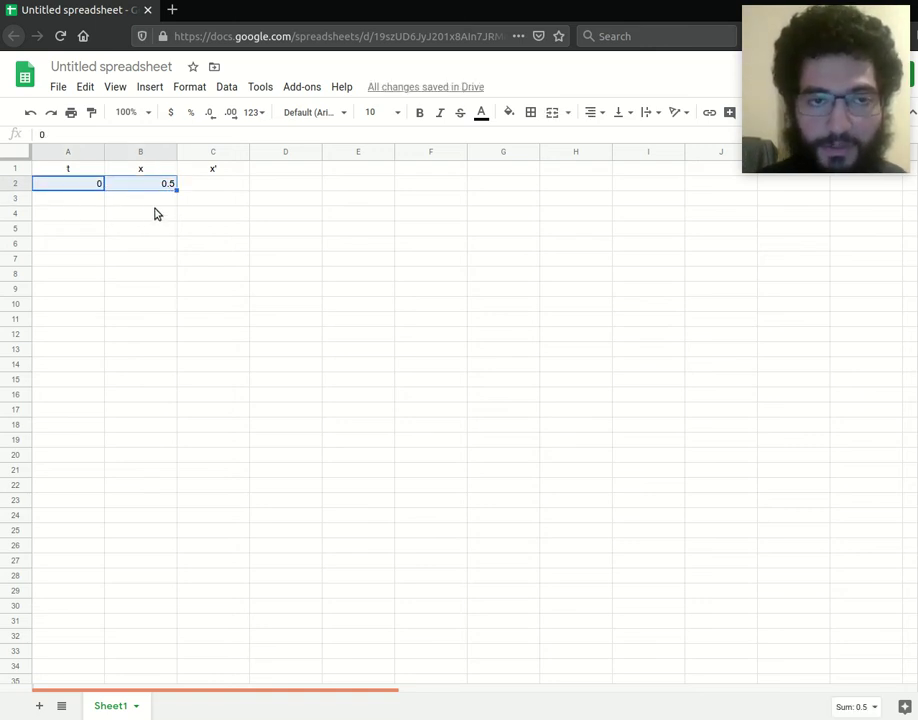
left_click(80, 200)
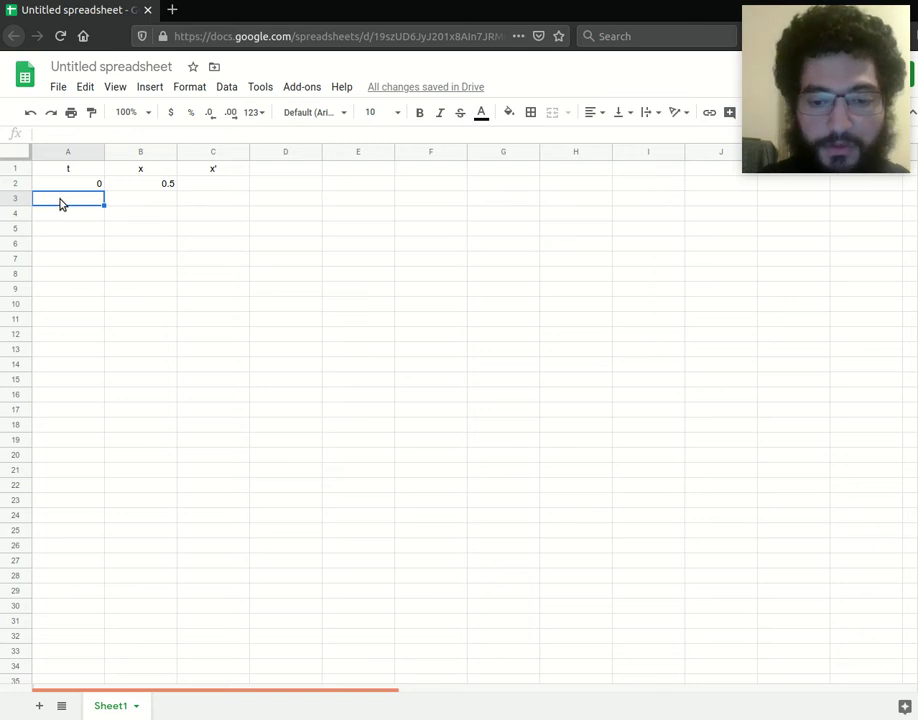
type("=")
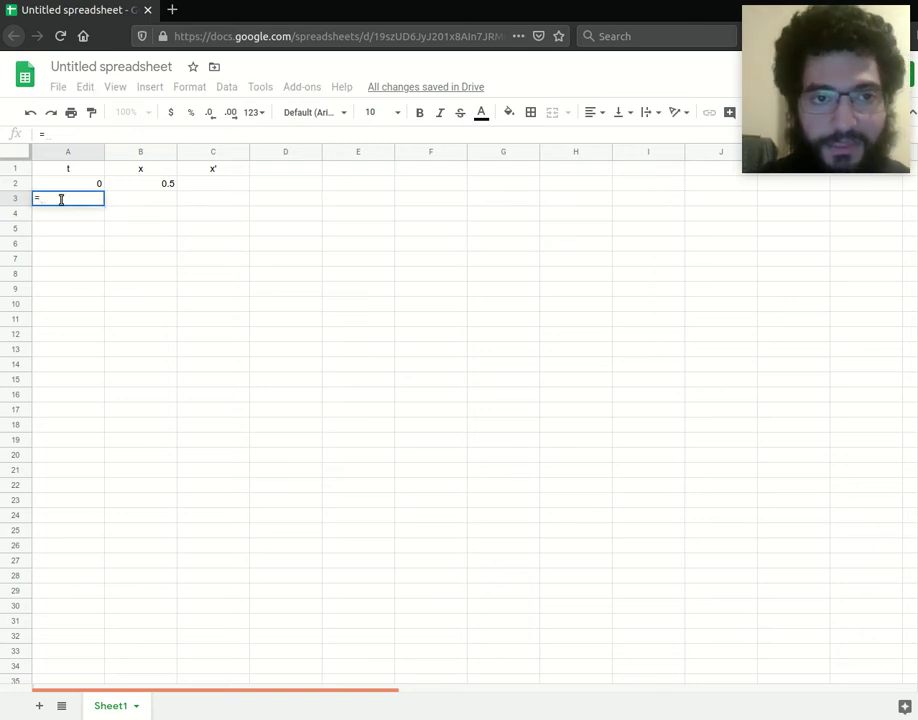
left_click(93, 190)
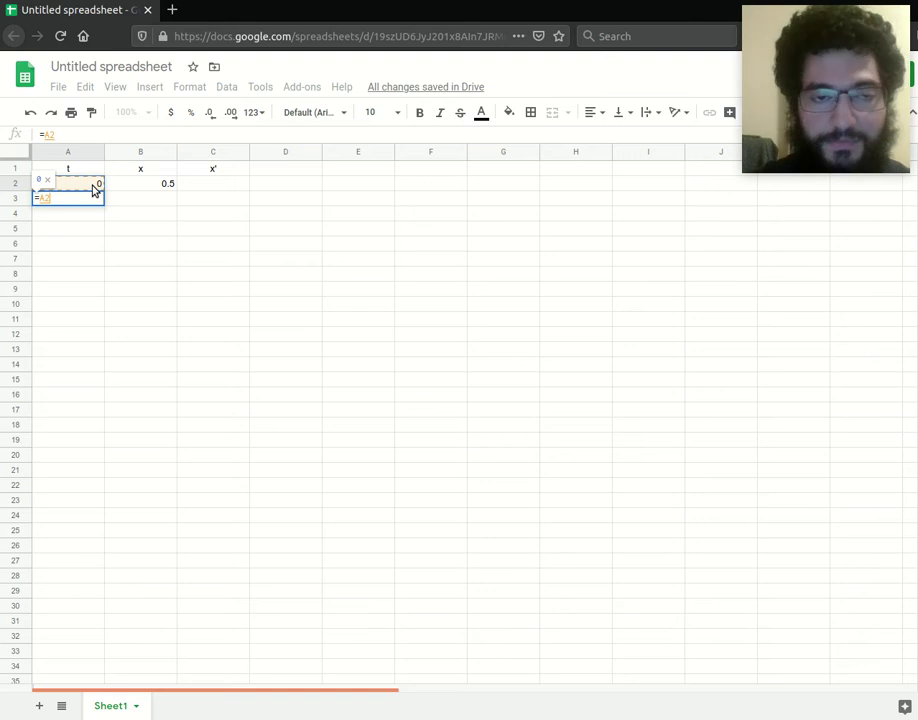
type("*")
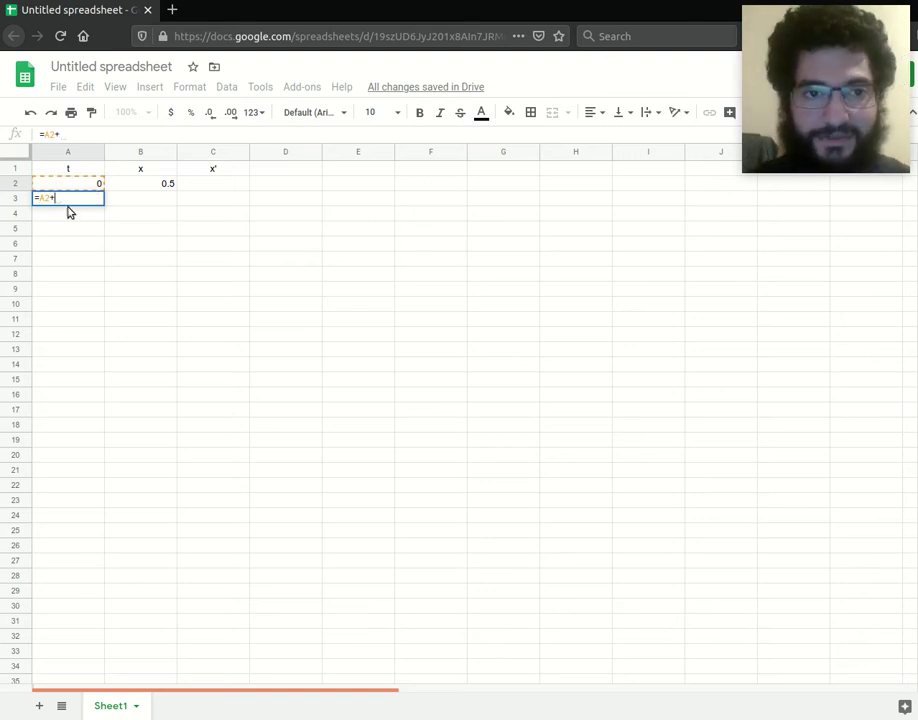
left_click(434, 191)
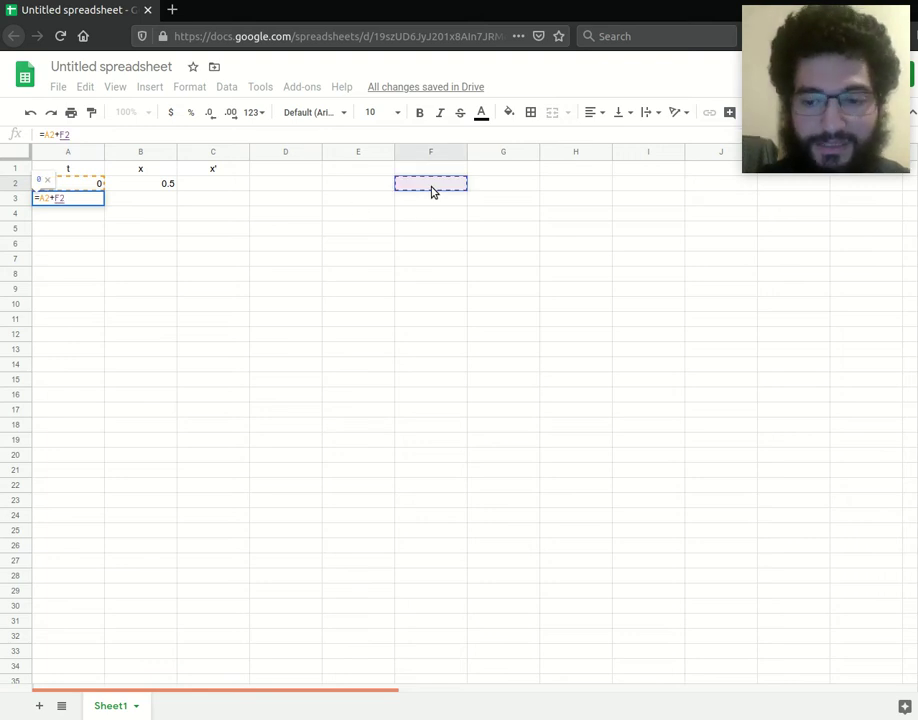
key("Return")
- Check the F2 reference in A3's formula and enter the label "delta t =" in cell E2
left_click(417, 187)
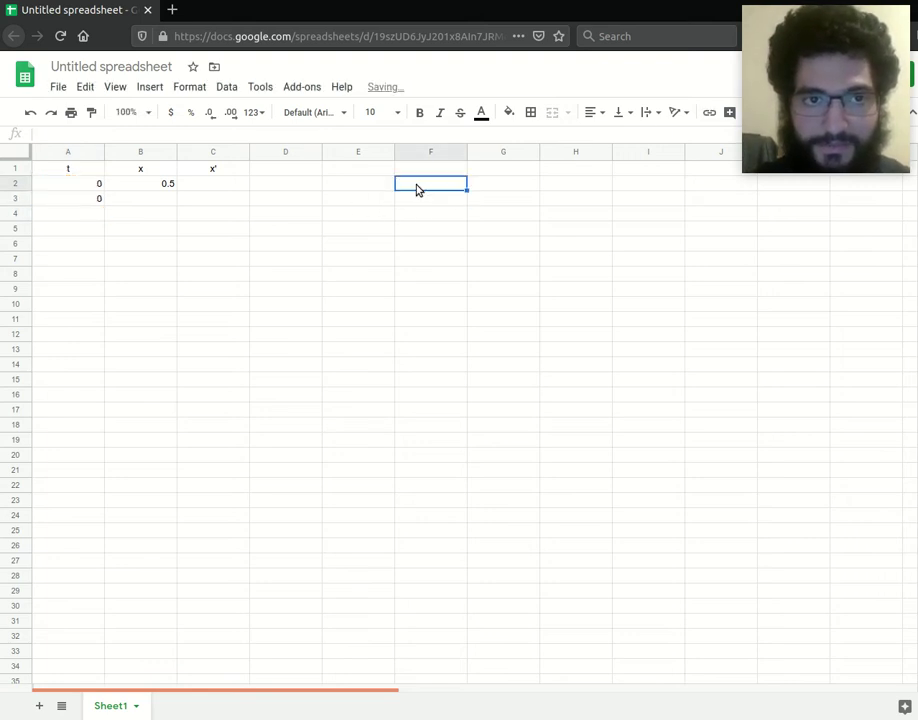
left_click(98, 209)
left_click(67, 133)
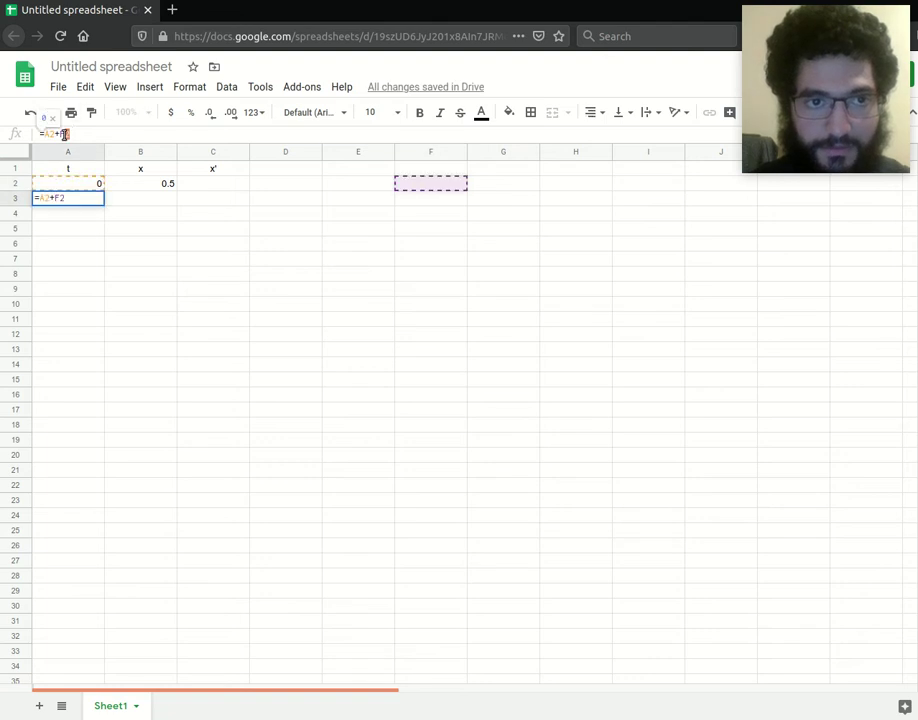
key("Return")
left_click(443, 193)
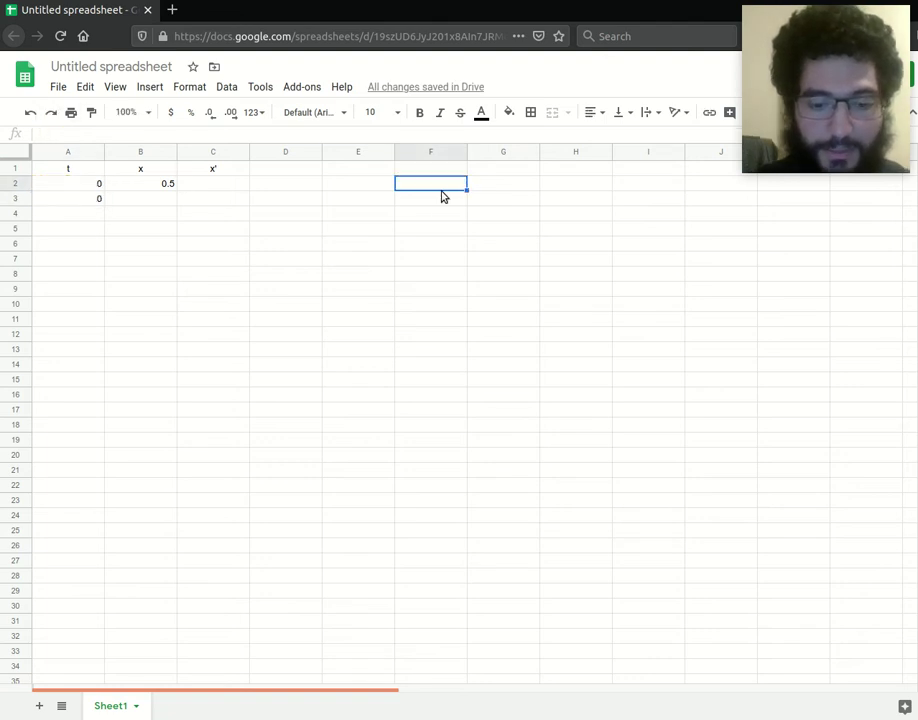
key("Left")
type("d")
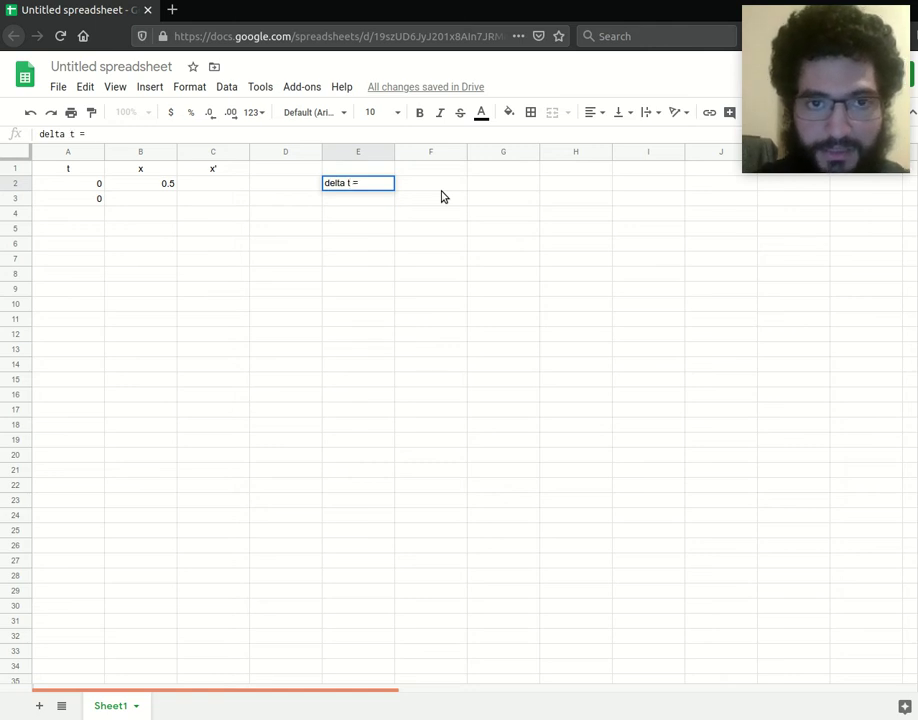
key("Return")
- Center the "delta t =" label horizontally in cell E2
left_click(447, 186)
left_click(353, 183)
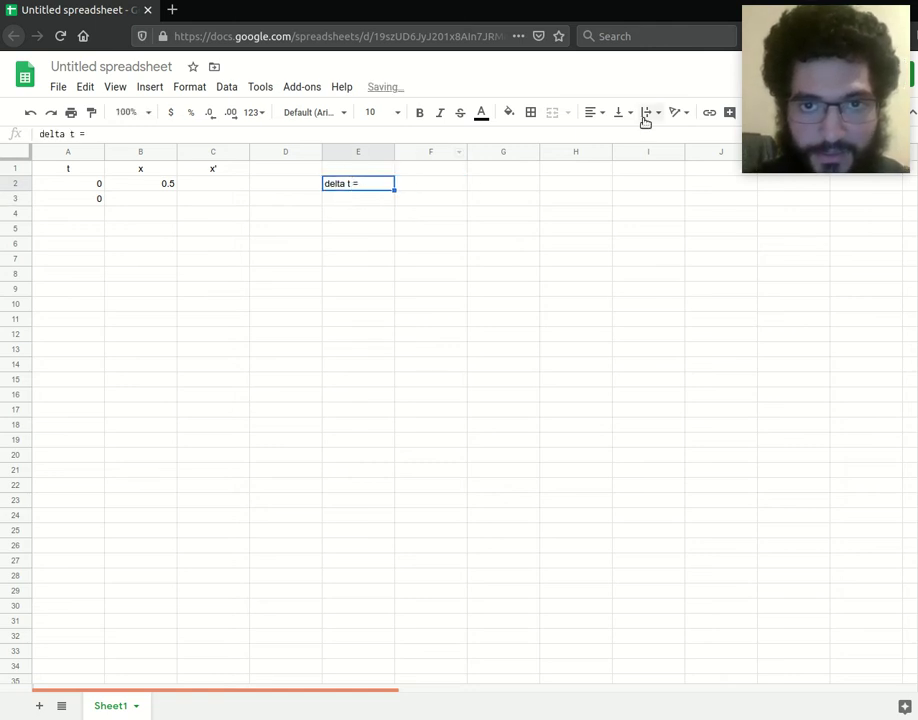
left_click(596, 112)
left_click(611, 138)
left_click(382, 192)
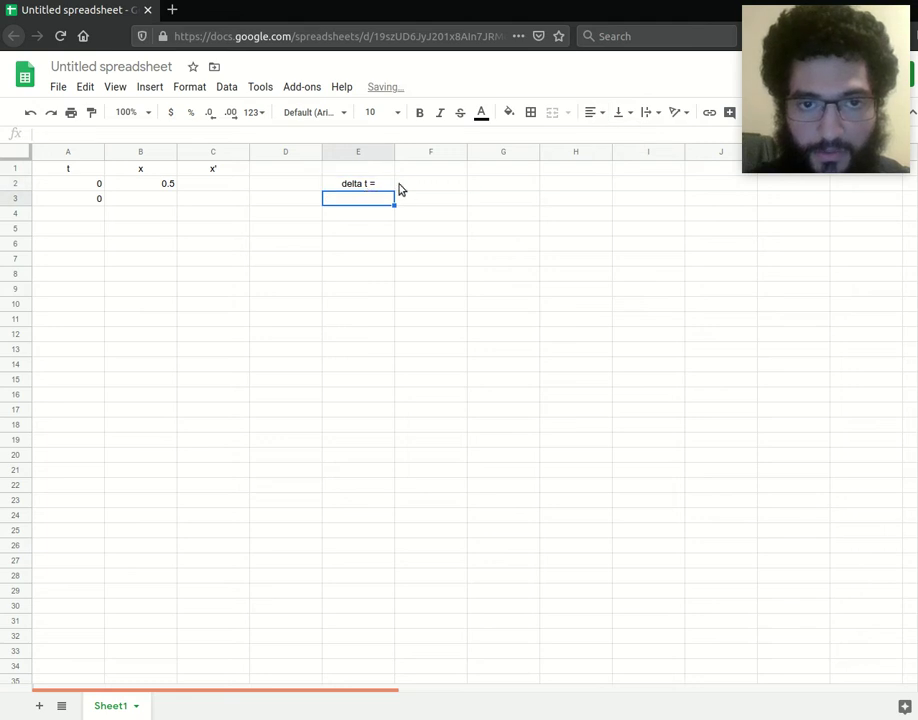
- Enter 0.1 as the time step in cell F2, beside the "delta t =" label
left_click(440, 186)
type("0.1")
key("BackSpace")
key("BackSpace")
key("BackSpace")
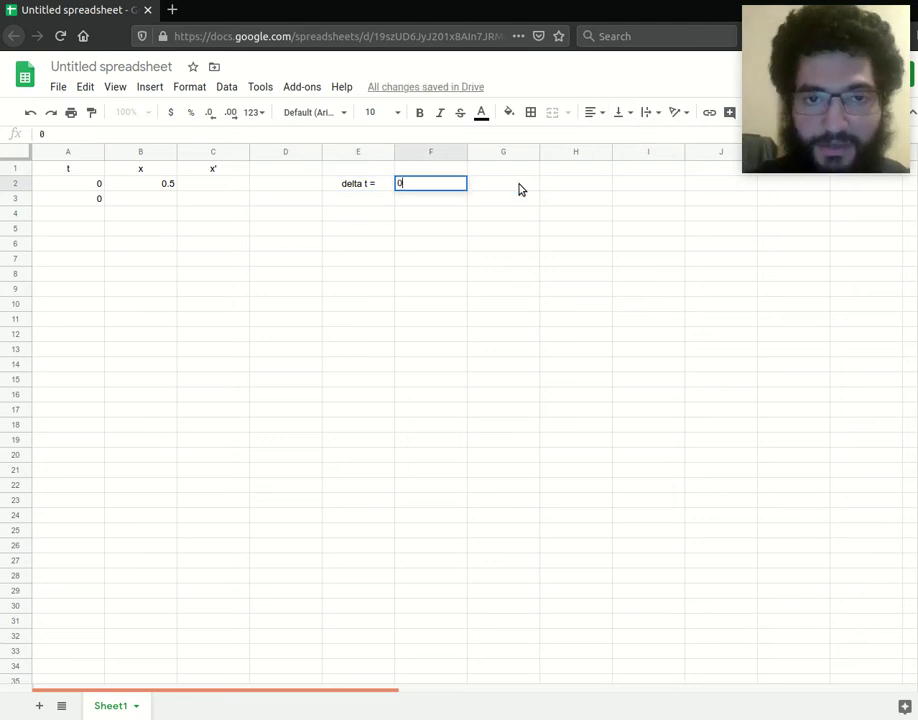
type("0.1")
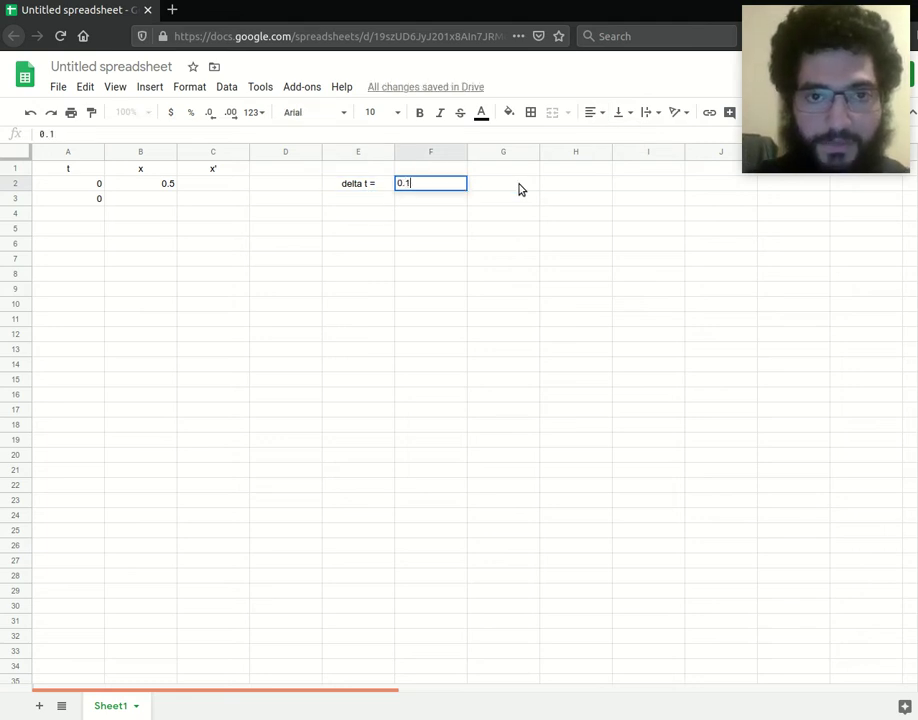
key("Return")
key("Up")
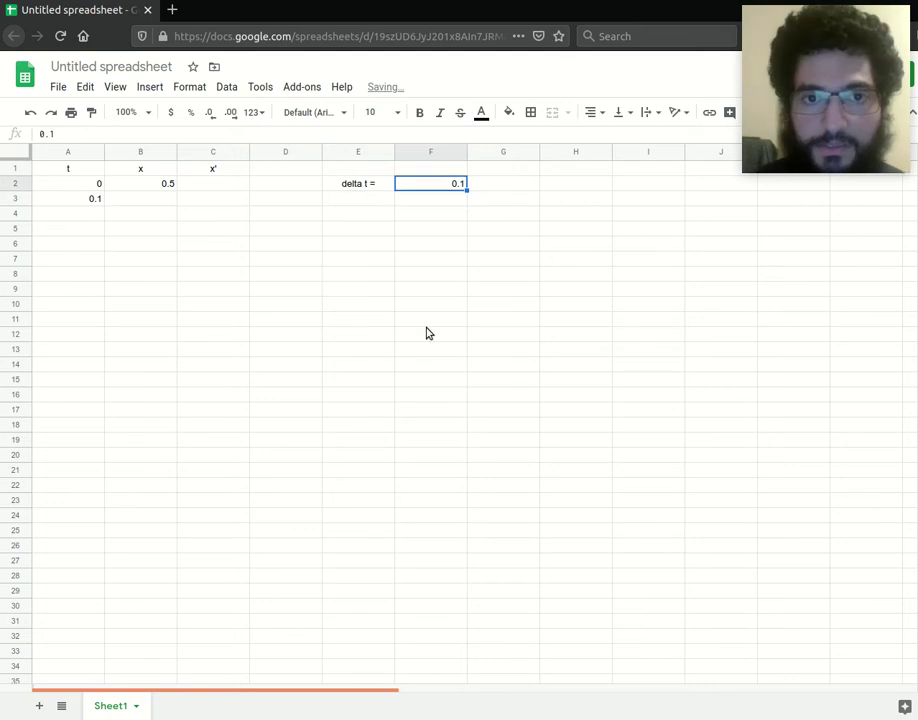
- Check the F2 reference in A3's formula against the time step cell
left_click(88, 200)
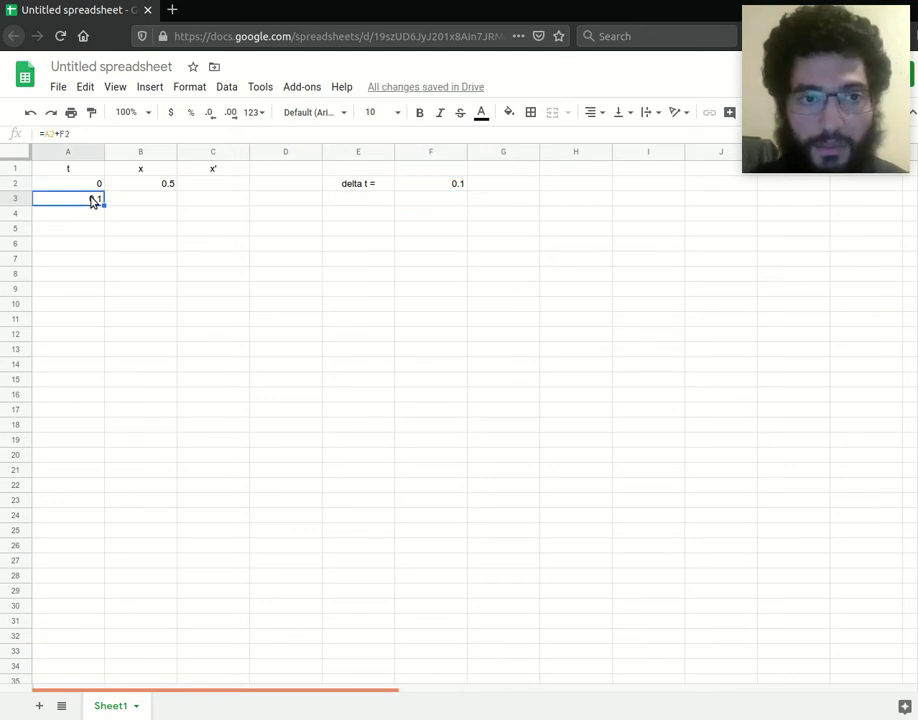
left_click(64, 133)
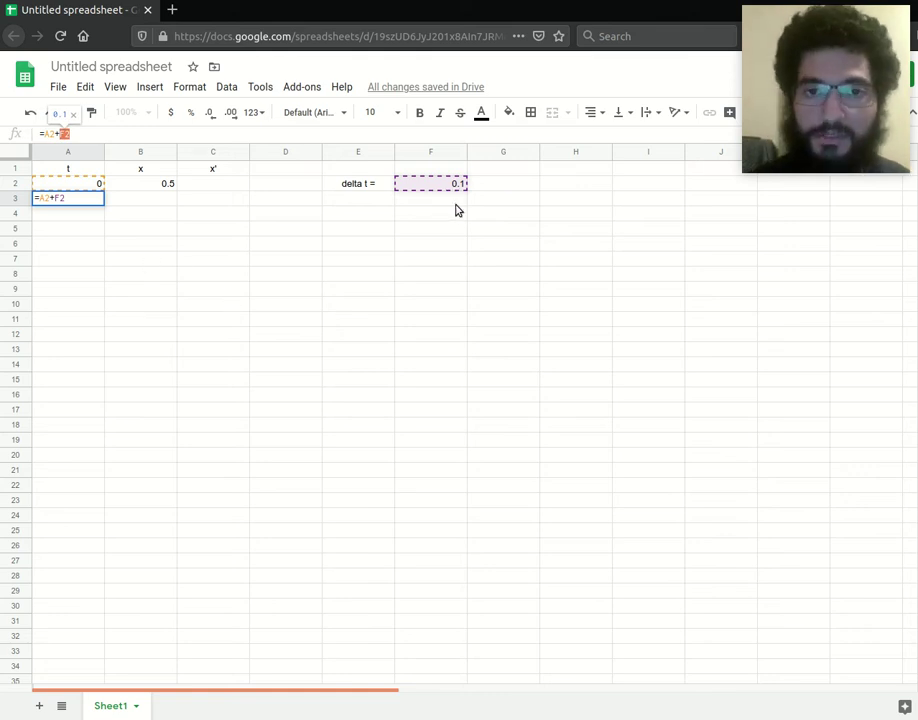
key("Return")
left_click(478, 232)
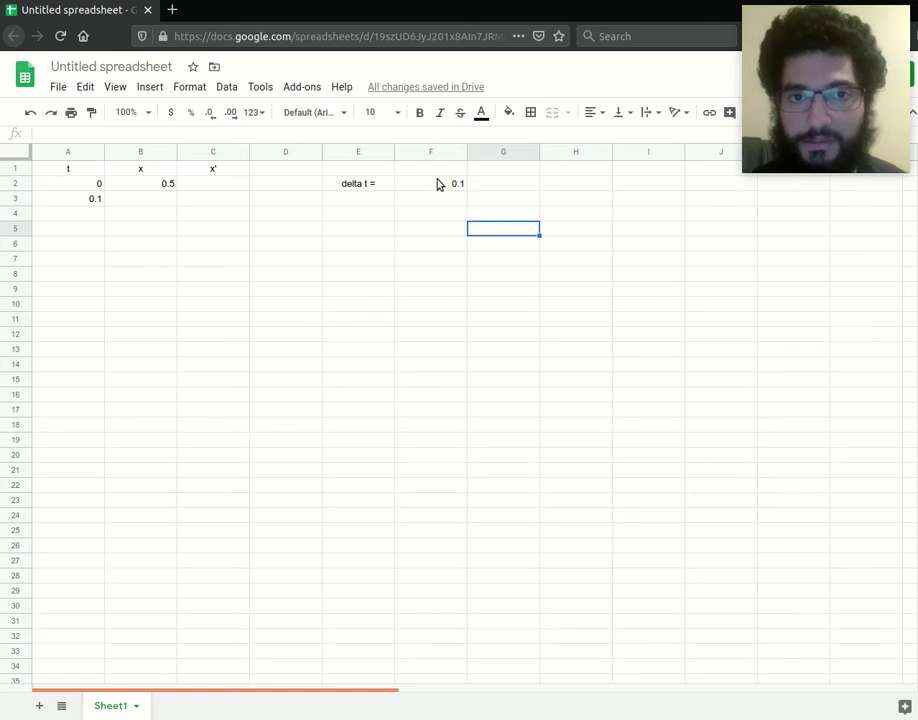
left_click(436, 184)
- Try to extend the time column by filling A3's formula down through A24
left_click(92, 201)
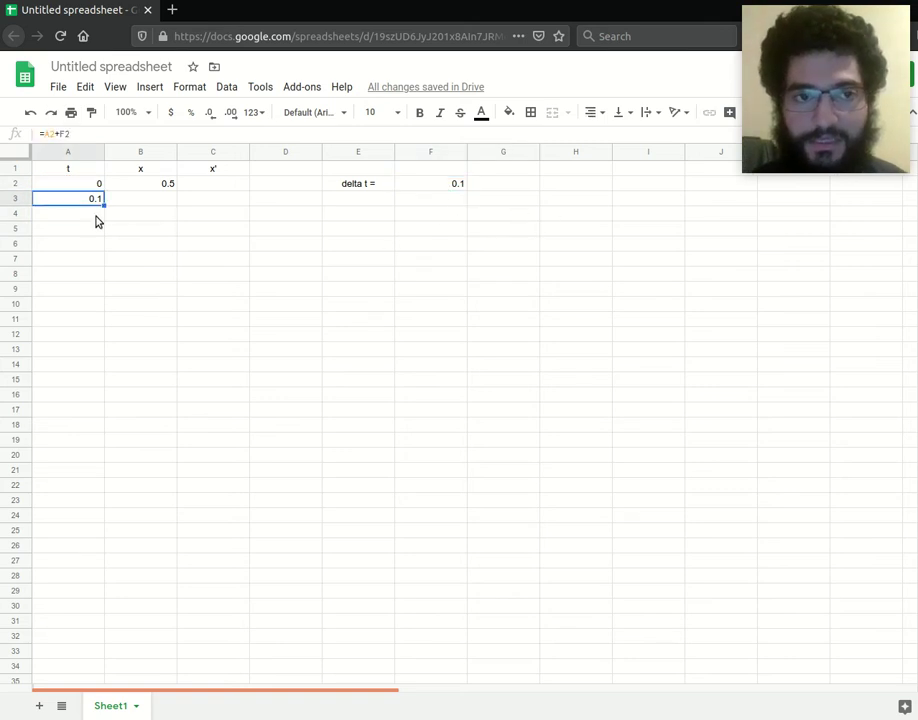
left_click_drag(105, 204, 113, 300)
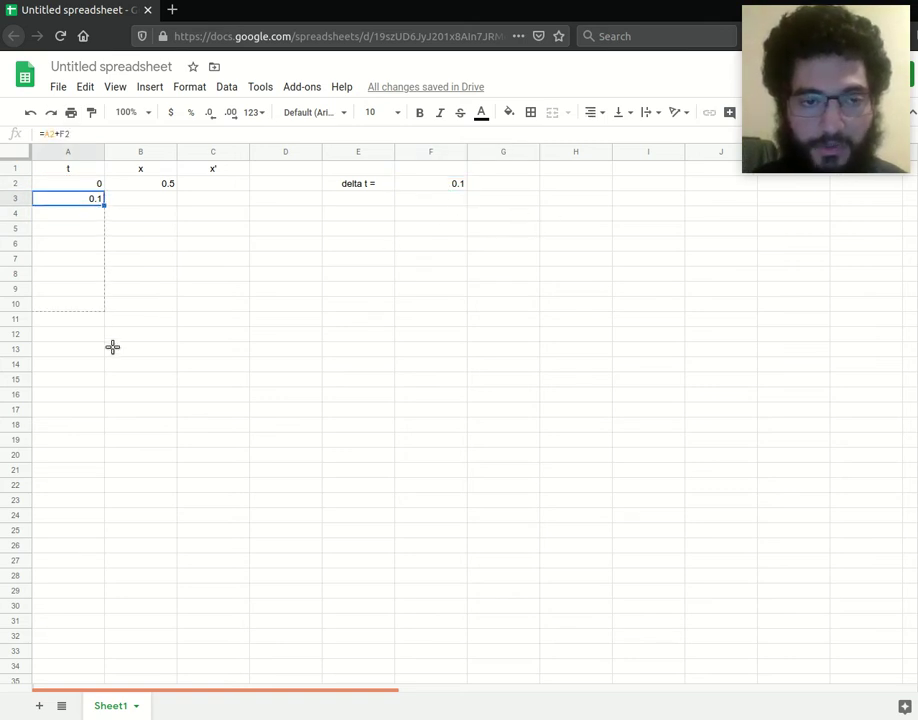
left_click_drag(117, 503, 118, 514)
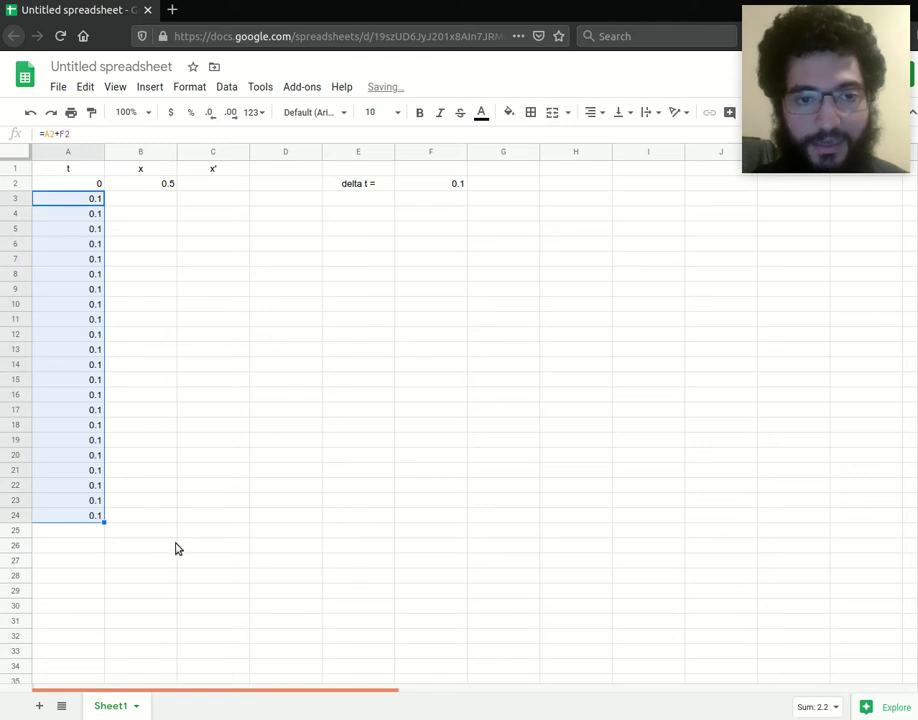
left_click(154, 305)
- Compare the formulas in A3 and the cells just below it to see how the copied references shift
left_click(98, 204)
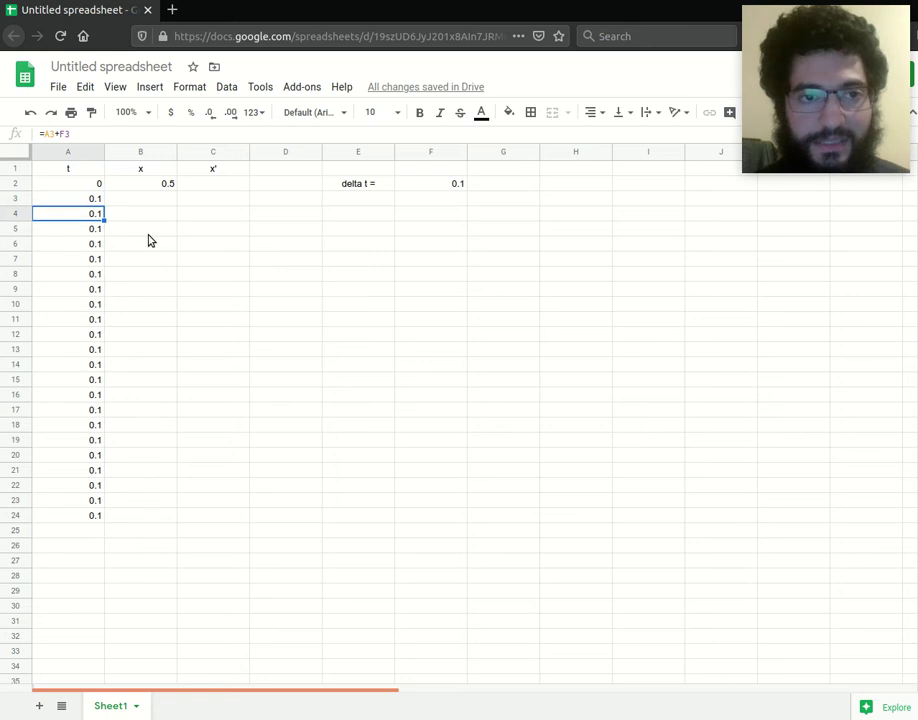
key("Up")
key("Down")
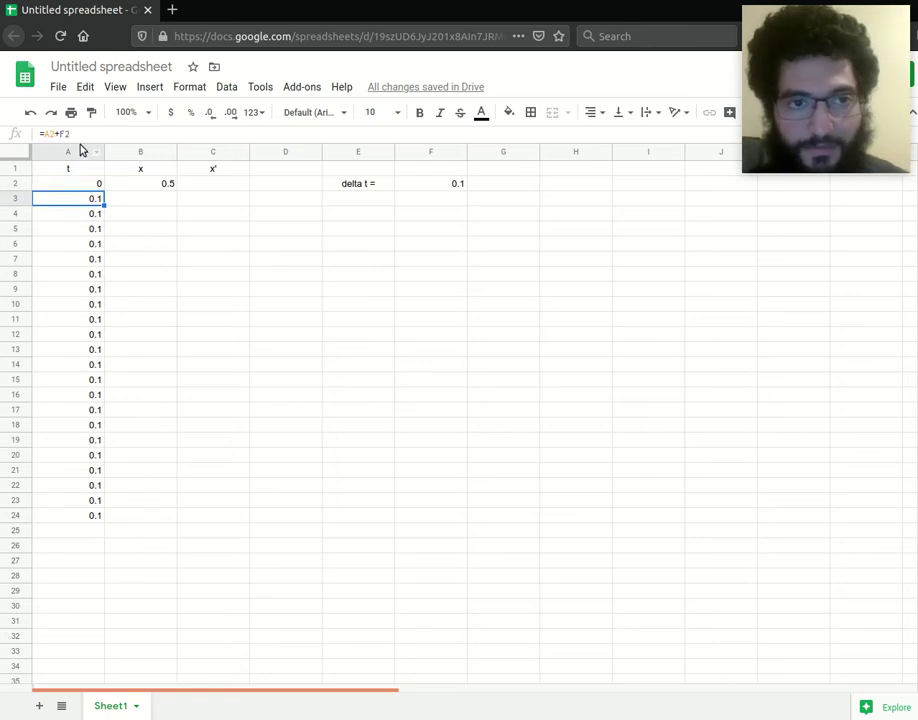
key("Return")
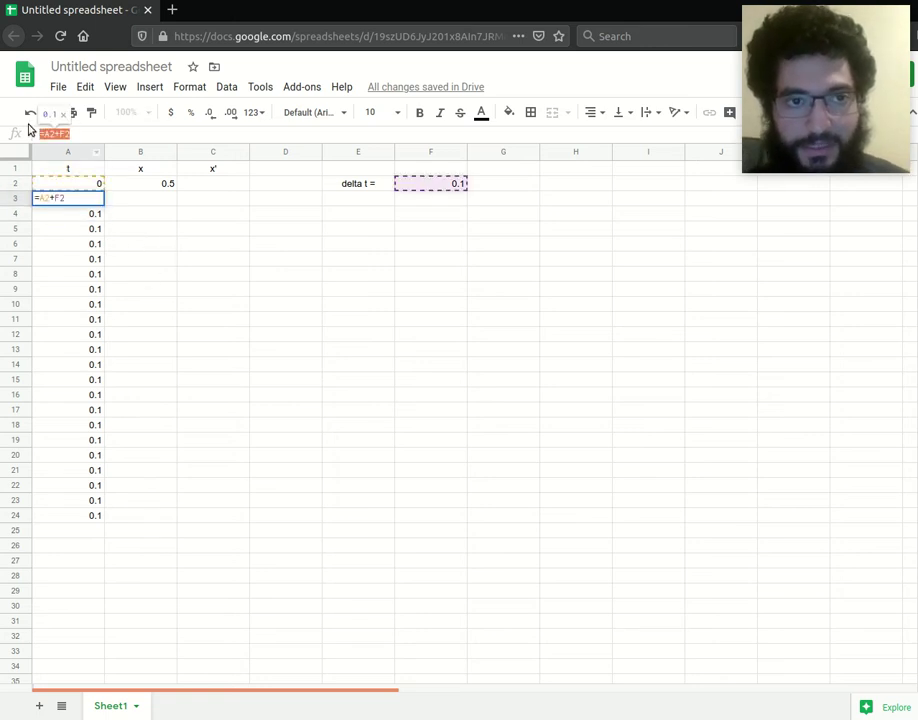
left_click(127, 233)
left_click(88, 201)
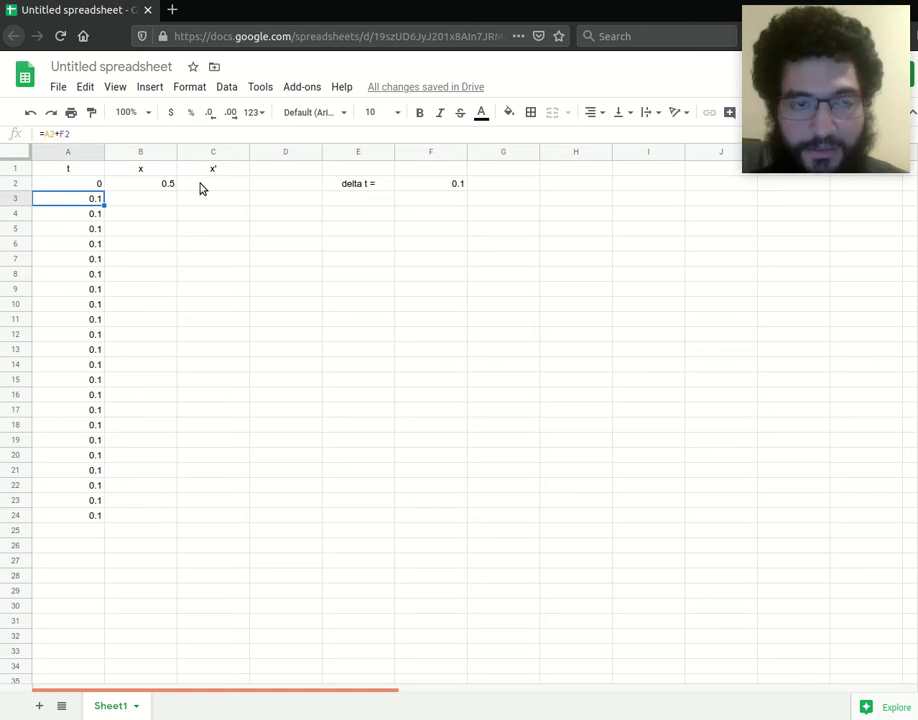
key("Down")
key("Down")
key("Up")
key("Up")
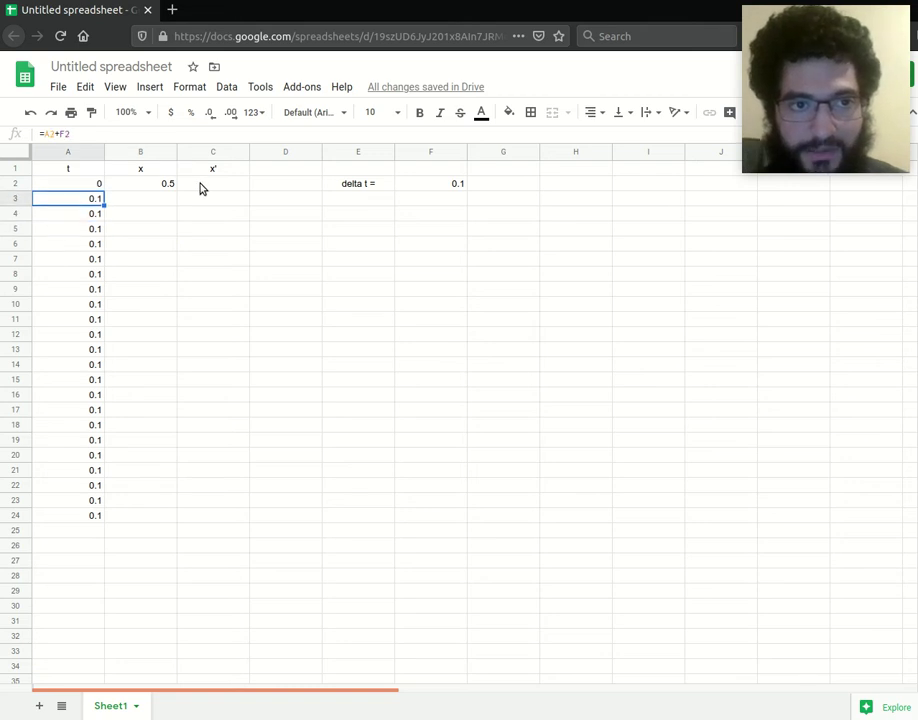
- Examine which cell the step-size reference points to in A5's copied formula
key("Down")
key("Down")
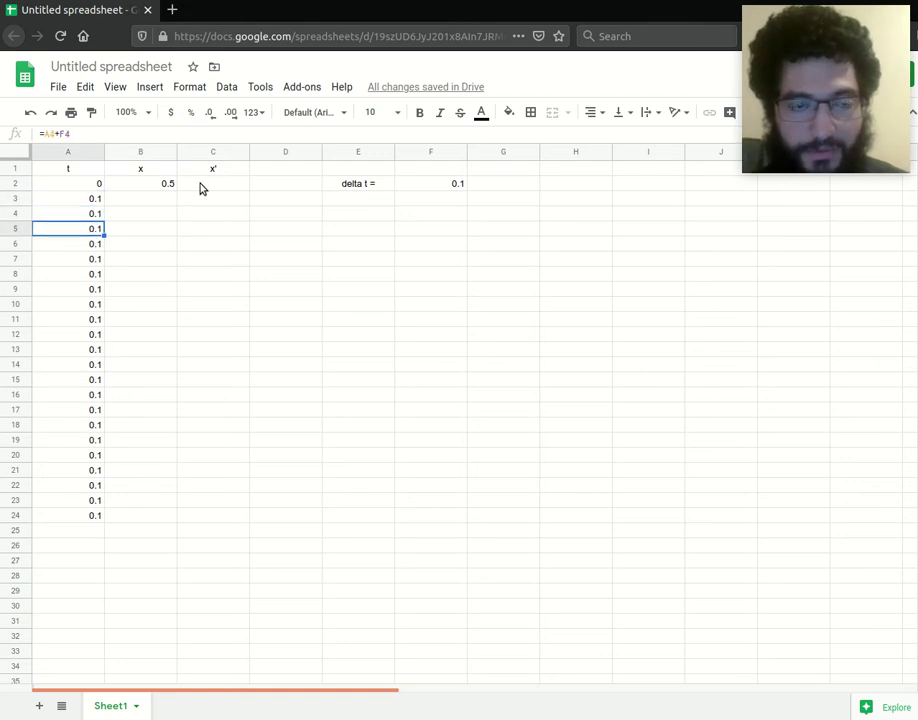
left_click(67, 133)
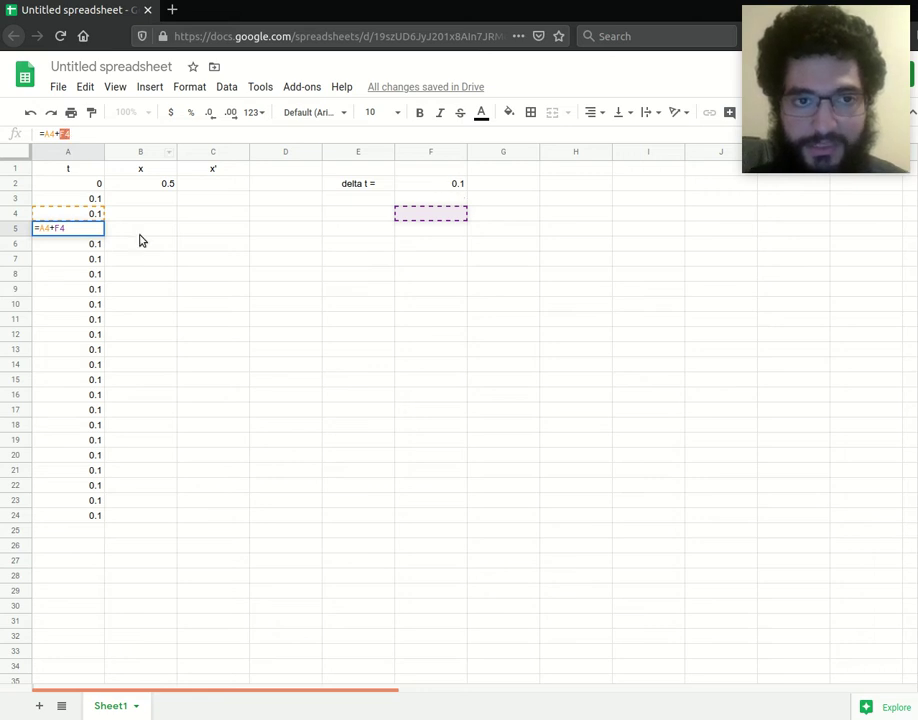
left_click(84, 134)
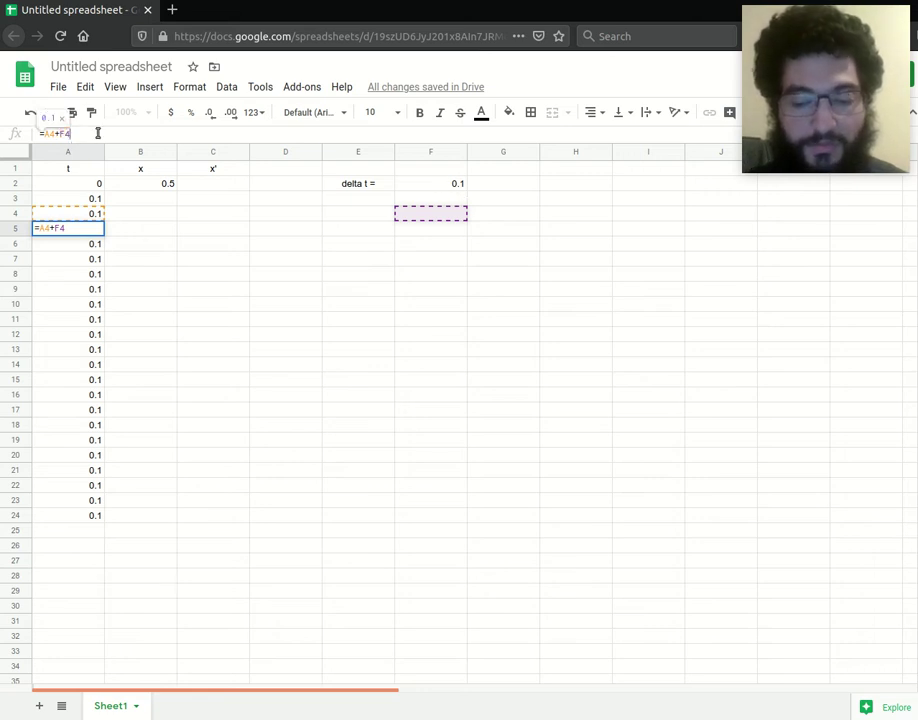
- Undo the fill in column A and make the step-size reference absolute in A3, giving =A2+$F$2
left_click(68, 198)
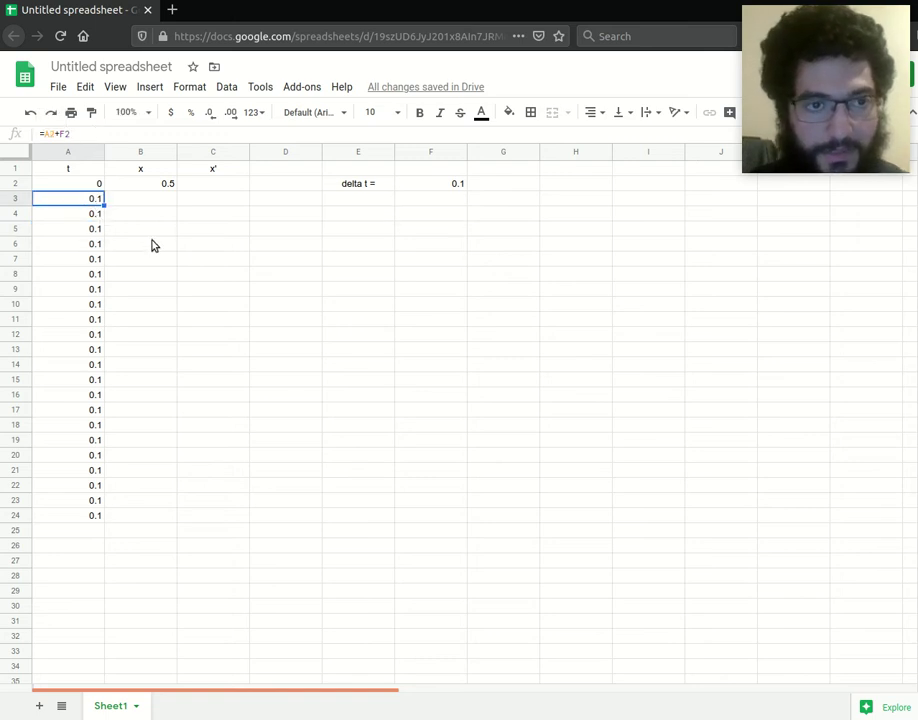
key("ctrl+z")
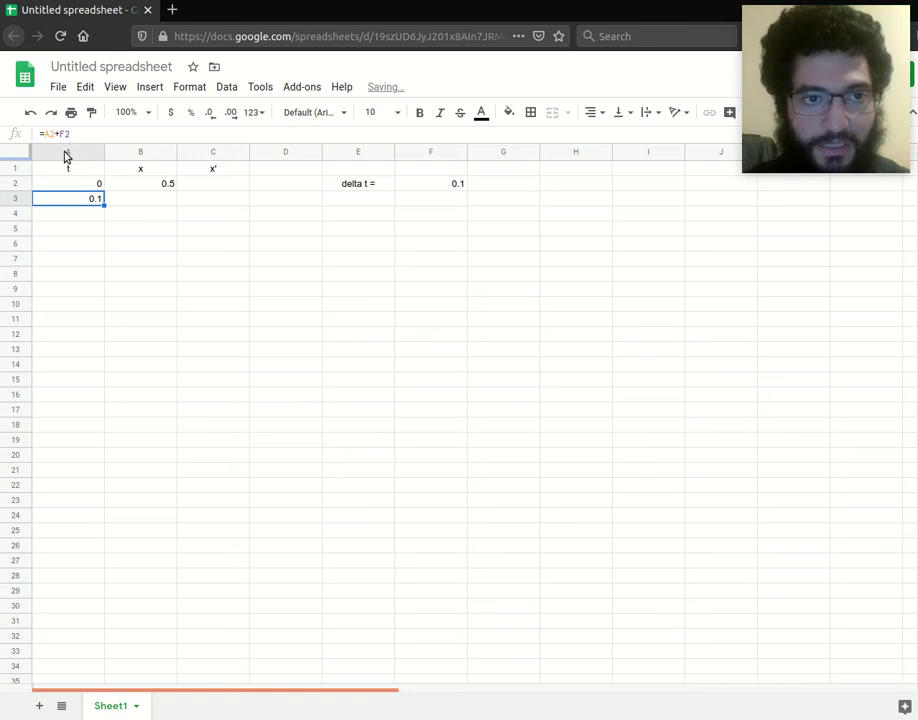
left_click_drag(61, 134, 72, 134)
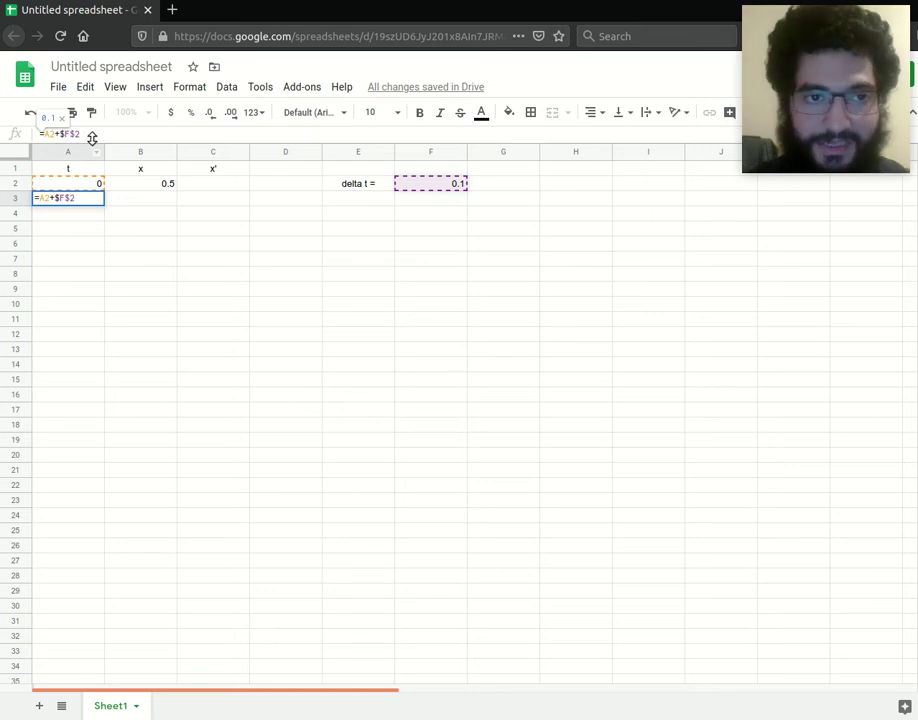
left_click_drag(57, 133, 90, 133)
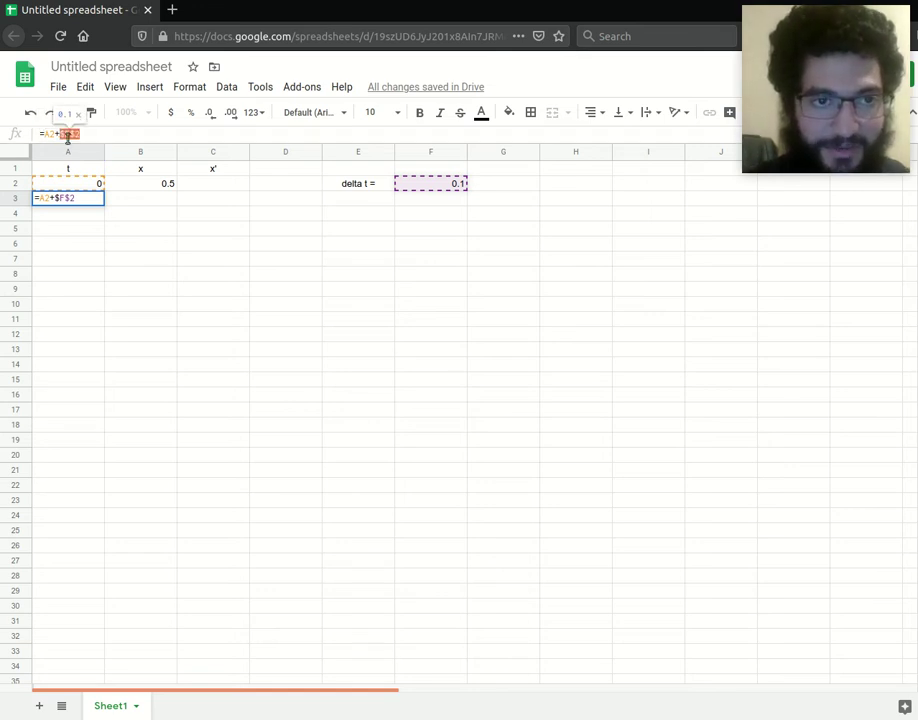
left_click(61, 134)
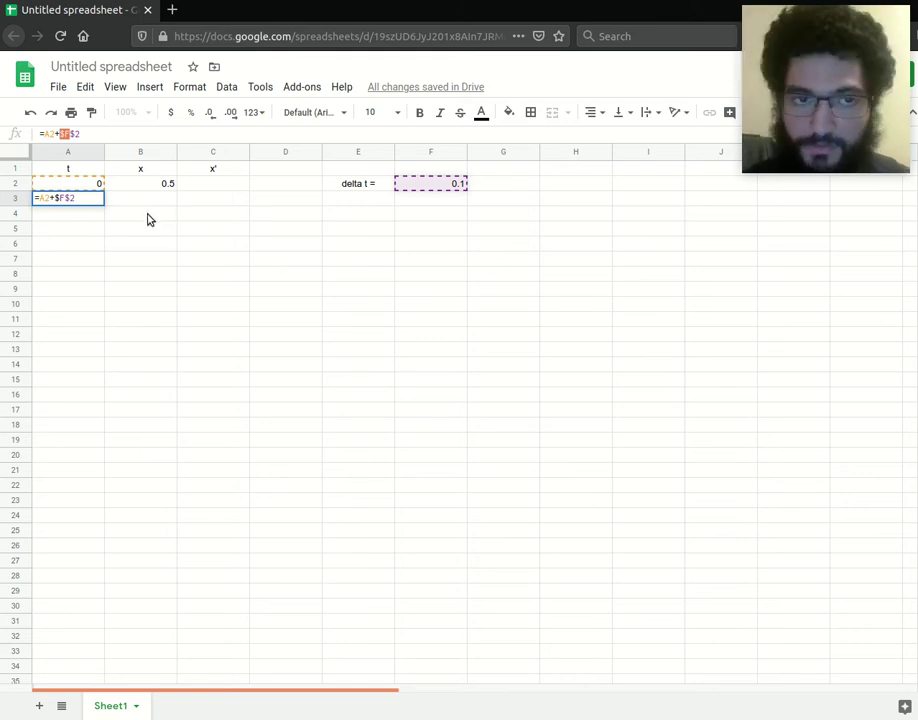
left_click(78, 133)
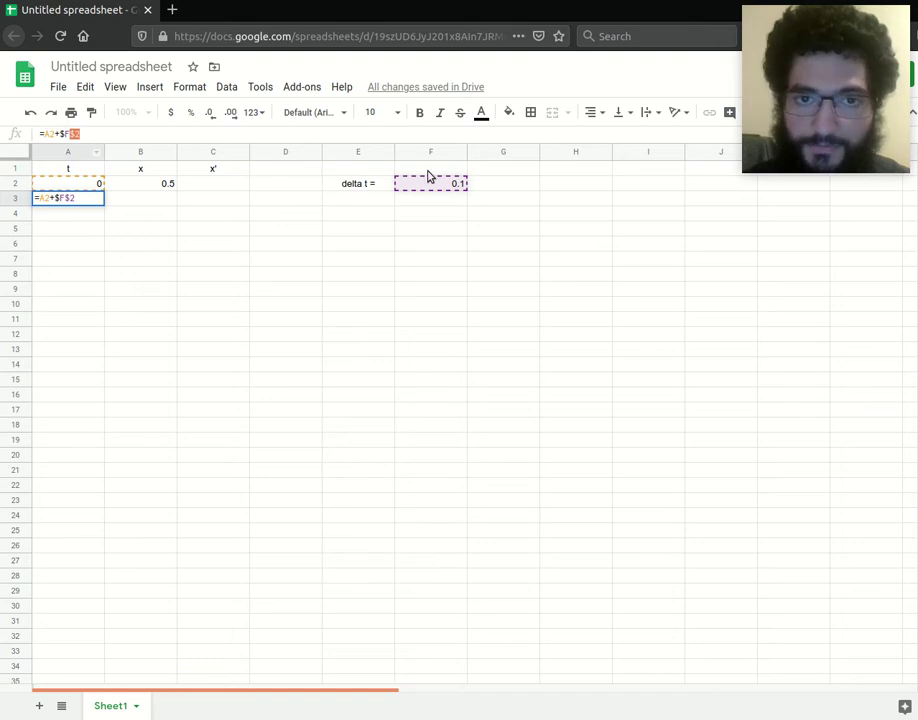
left_click(83, 134)
key("Return")
- Fill the time formula from A3 down through A26
left_click(90, 203)
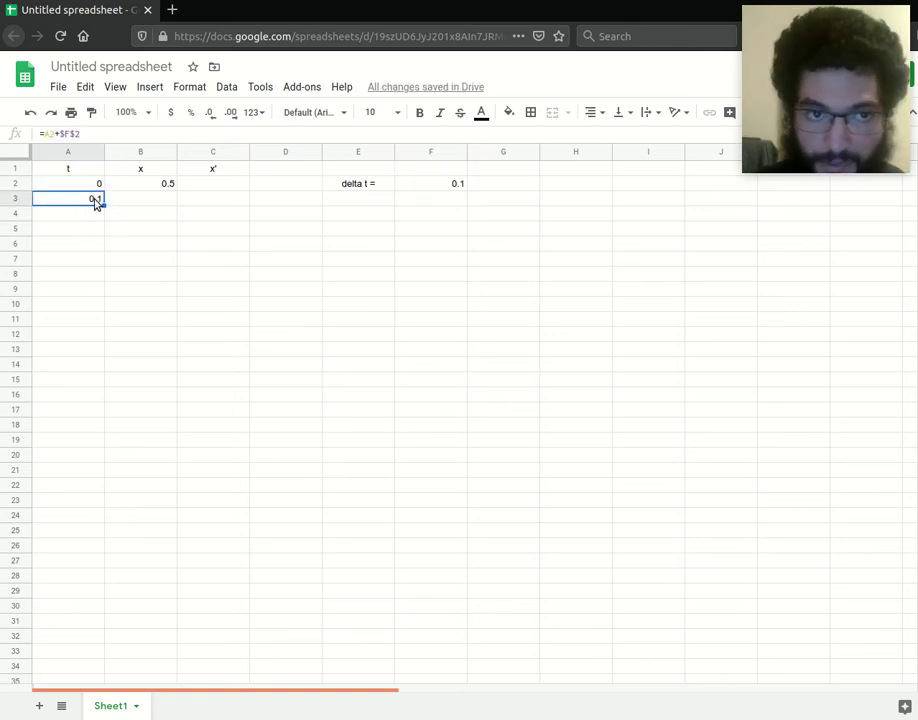
left_click_drag(103, 204, 86, 502)
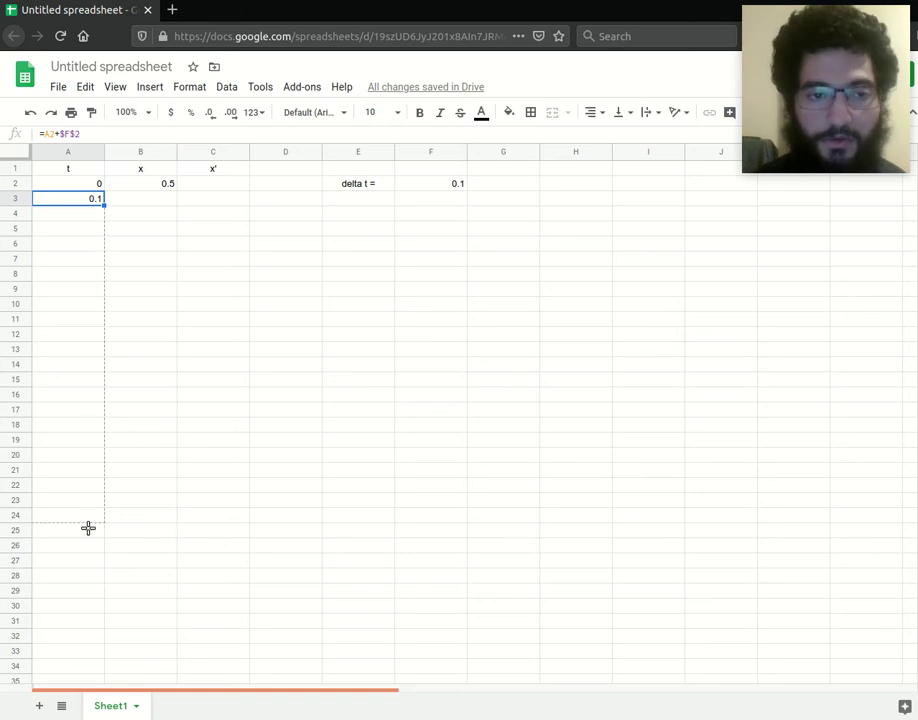
left_click_drag(110, 634, 104, 545)
left_click(210, 364)
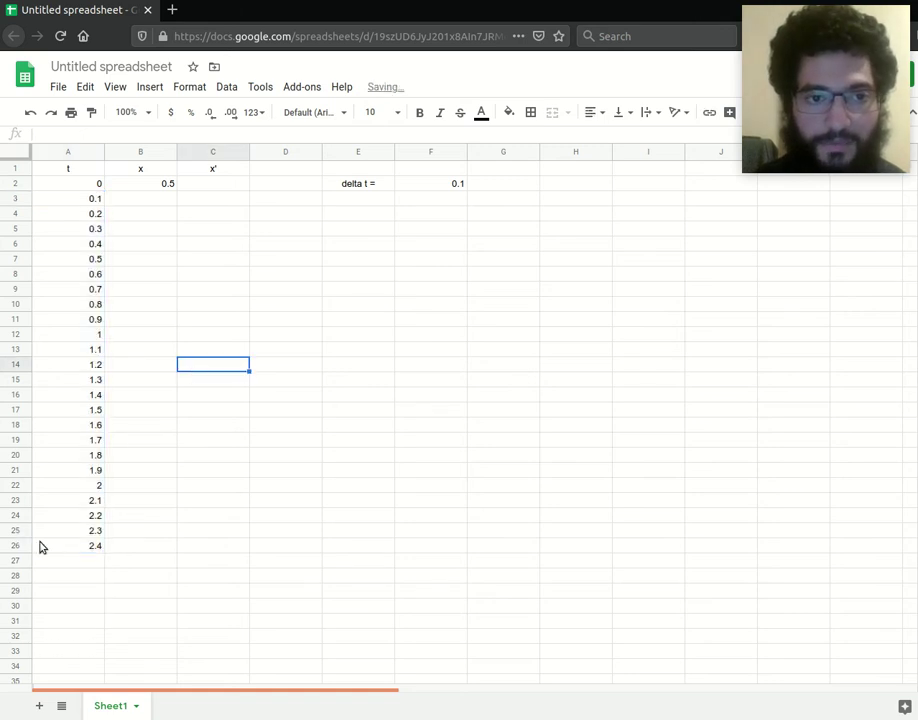
- Compare the filled formulas down column A from A3 to A16, checking the relative and absolute references
left_click(88, 200)
key("Down")
key("Down")
key("Down")
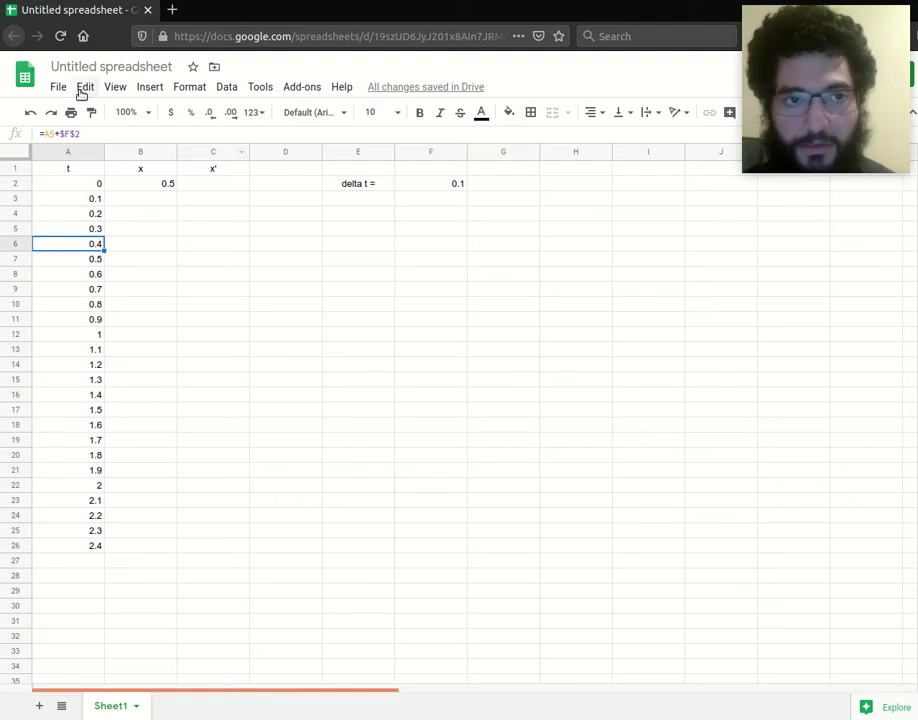
key("Down")
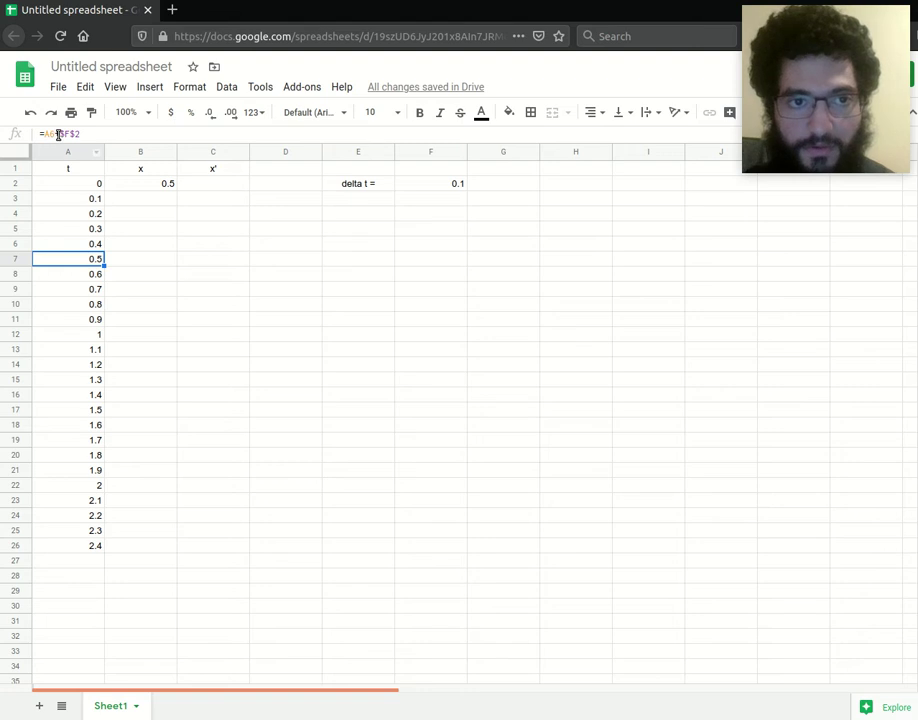
key("Down")
key("Down")
key("Down")
key("Down")
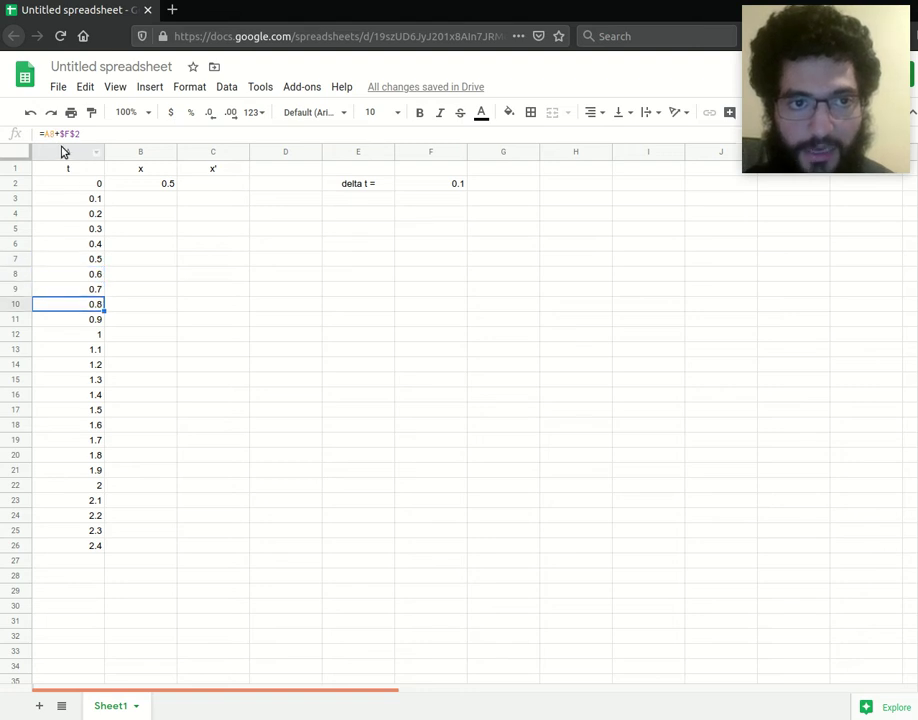
key("Down")
key("Down")
key("Down")
key("Down")
key("Down")
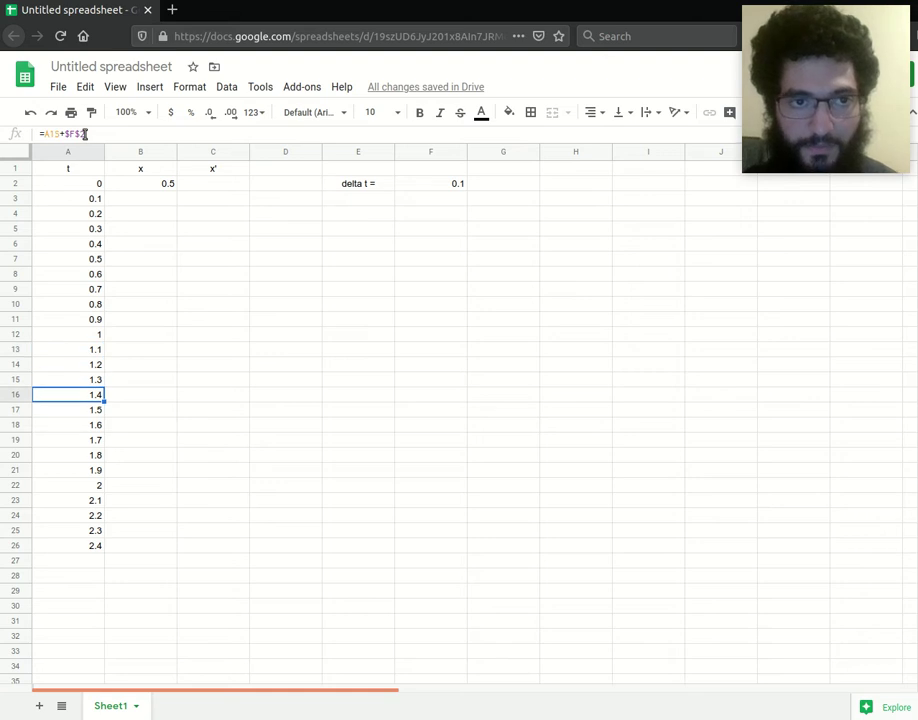
- Examine the $F$2 reference in A16's formula, leaving the formula as is
left_click(85, 134)
left_click(76, 134)
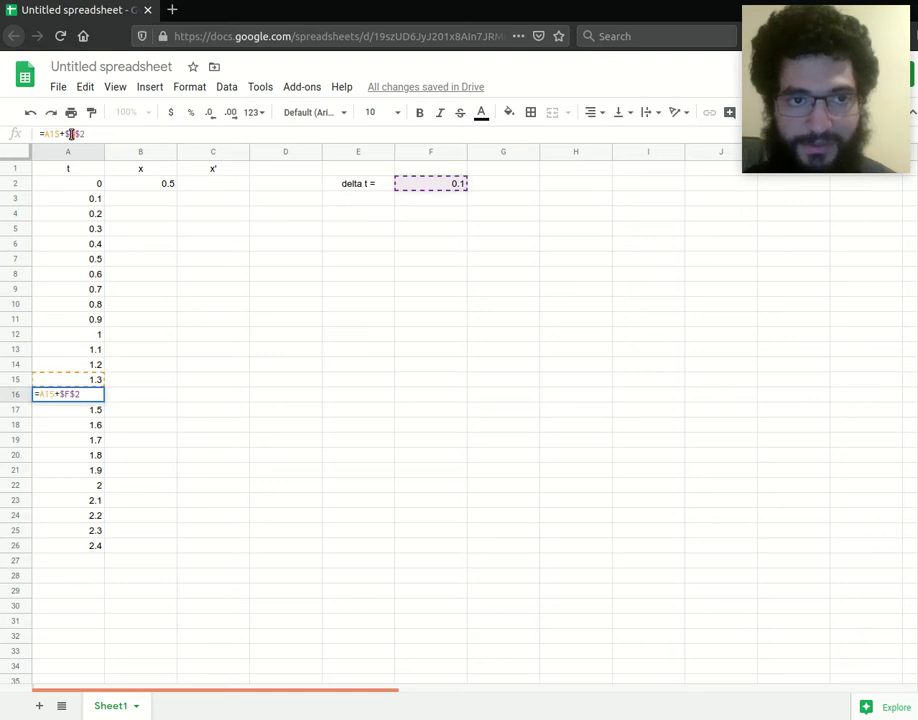
left_click(224, 276)
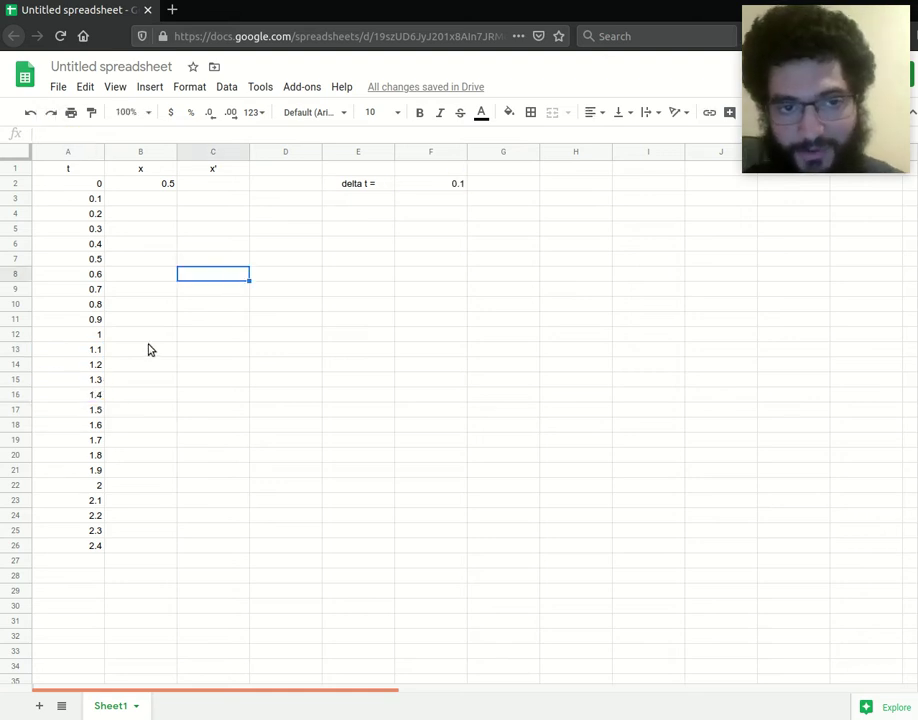
- Review the time values in column A from A2 to A26
left_click(72, 258)
left_click(72, 200)
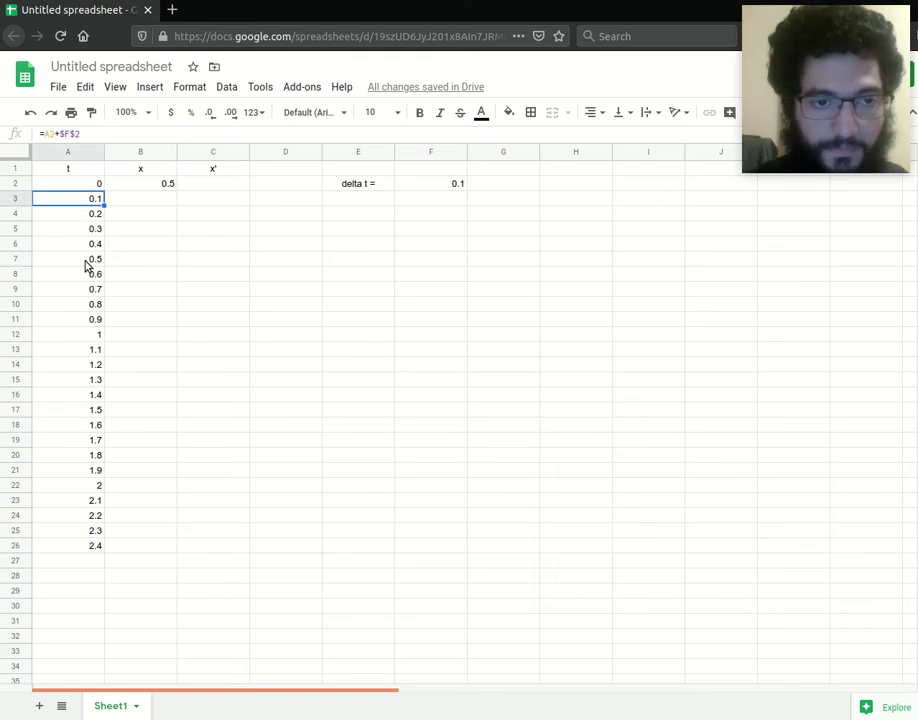
left_click(88, 531)
left_click(86, 197)
left_click_drag(88, 184, 100, 545)
left_click(285, 530)
- Try a time step of 0.2 in F2 and check the recalculated times in A2:A26
left_click(469, 184)
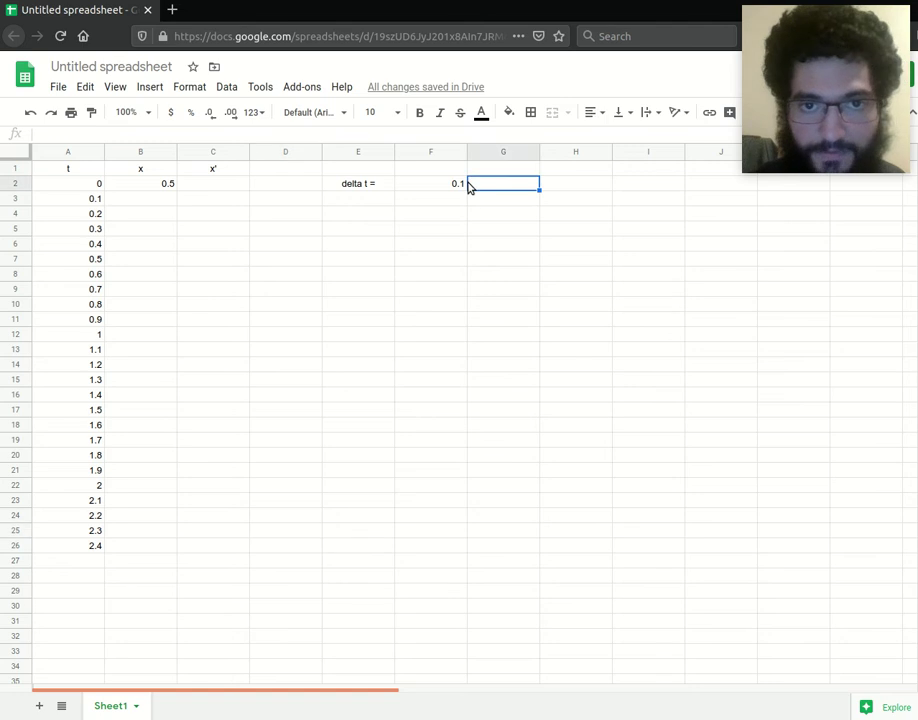
left_click(455, 188)
type("0")
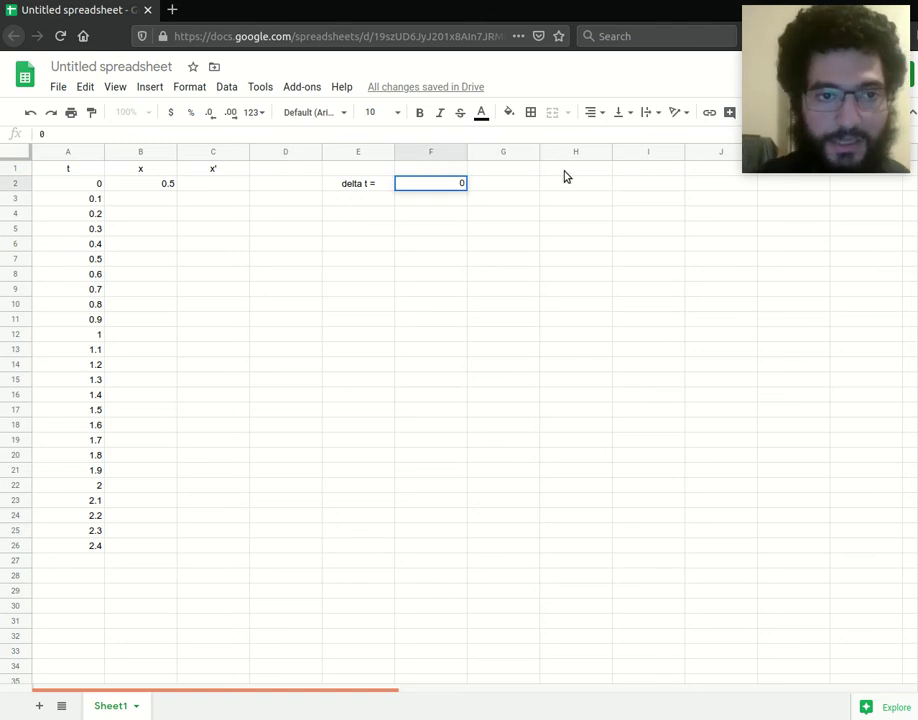
type(".2")
key("Return")
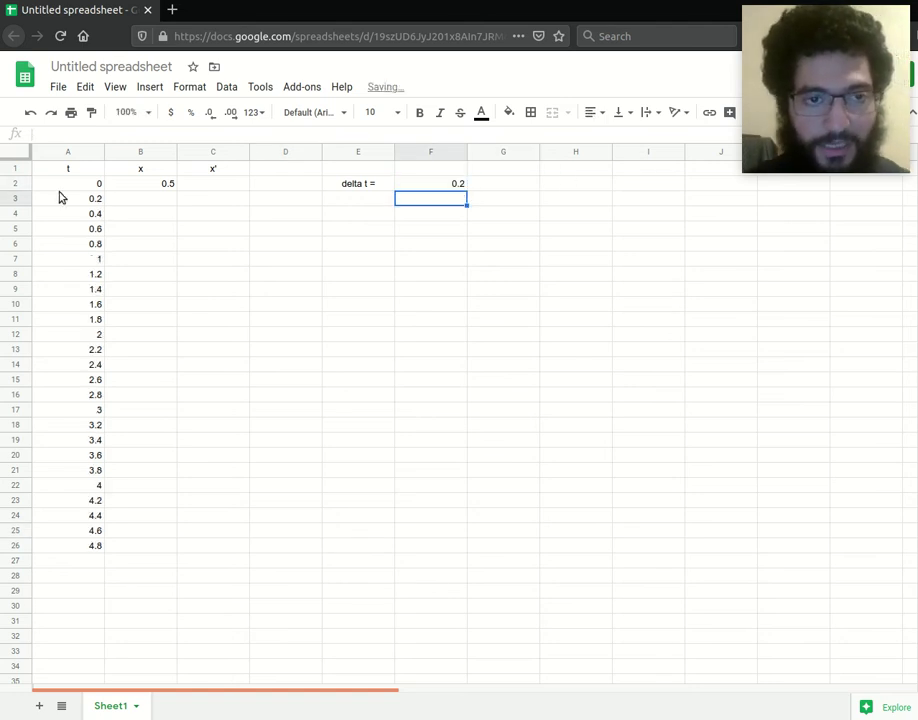
left_click_drag(60, 188, 89, 548)
left_click(250, 396)
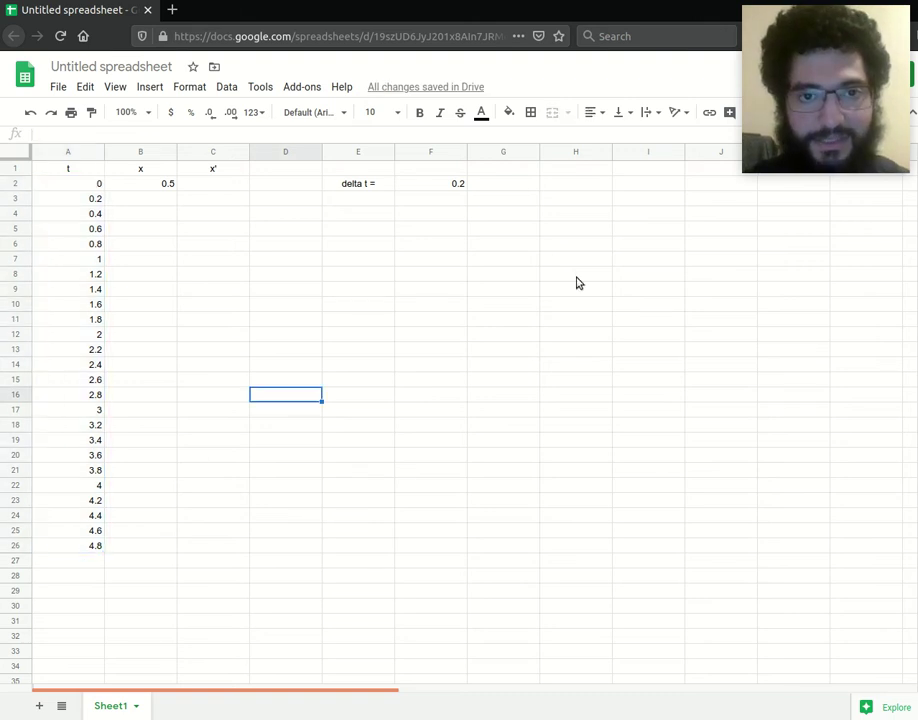
- Undo the last time step change in F2
key("ctrl+z")
left_click(88, 189)
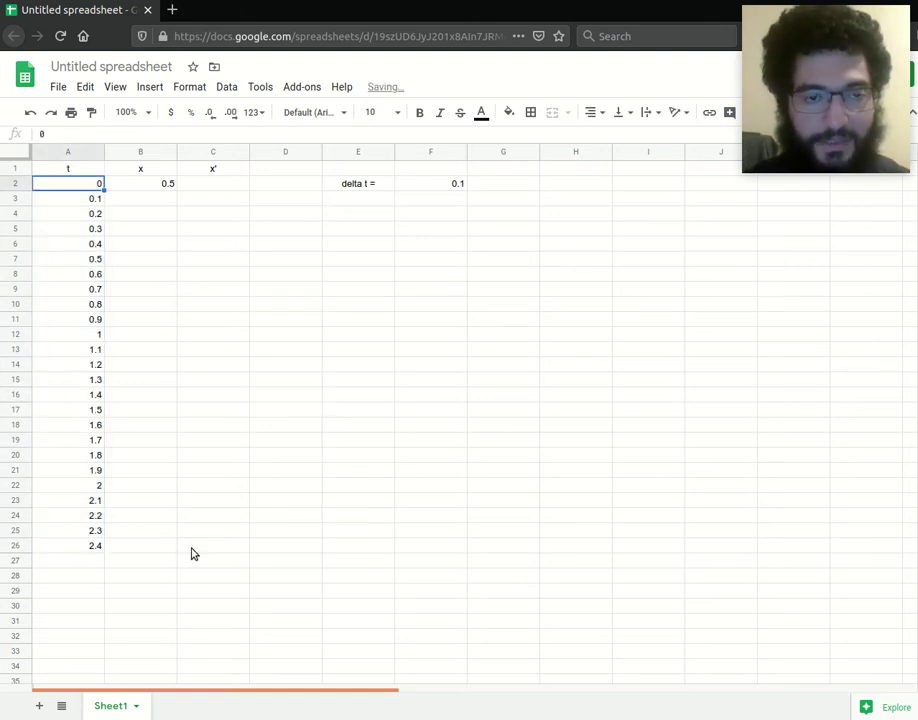
left_click(399, 188)
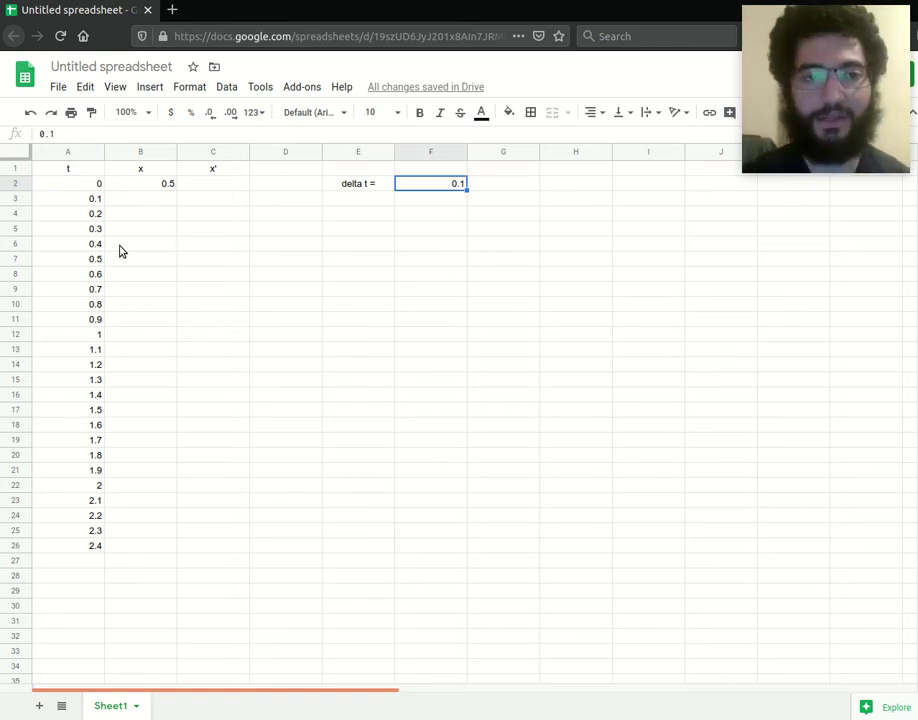
- Fill the time formula from A3 down through A200
left_click(99, 188)
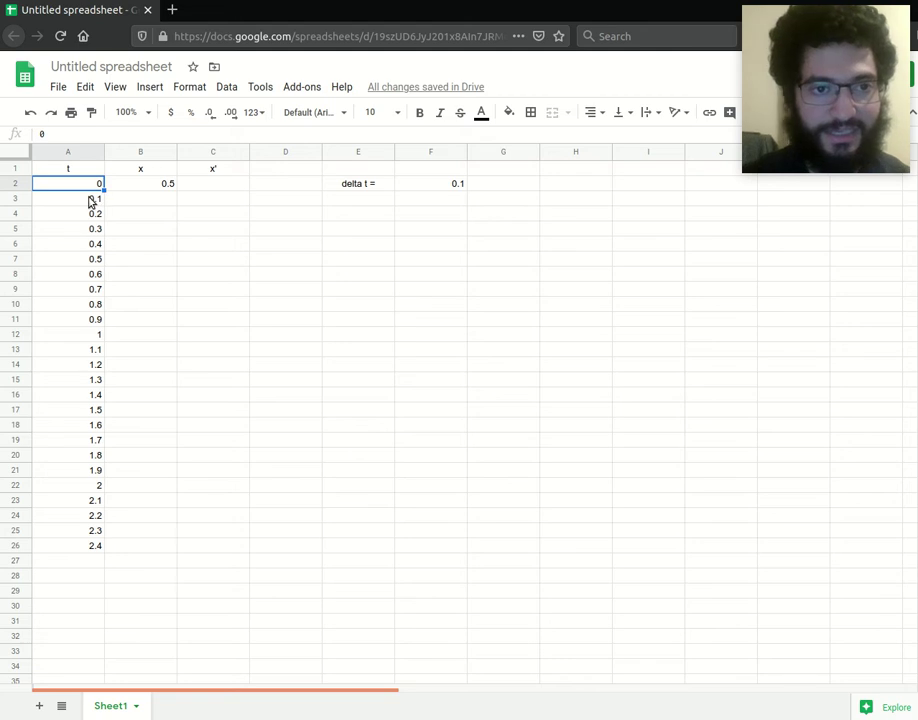
left_click(99, 199)
left_click_drag(92, 185, 98, 487)
left_click(92, 199)
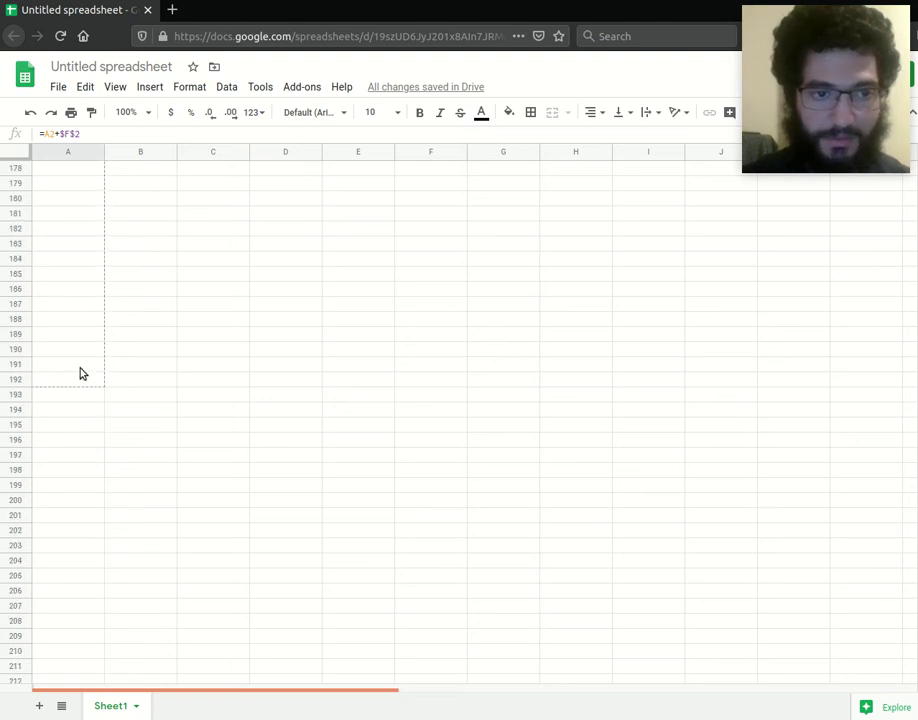
left_click_drag(76, 354, 70, 503)
scroll(280, 505, "up", 3)
scroll(282, 495, "down", 2)
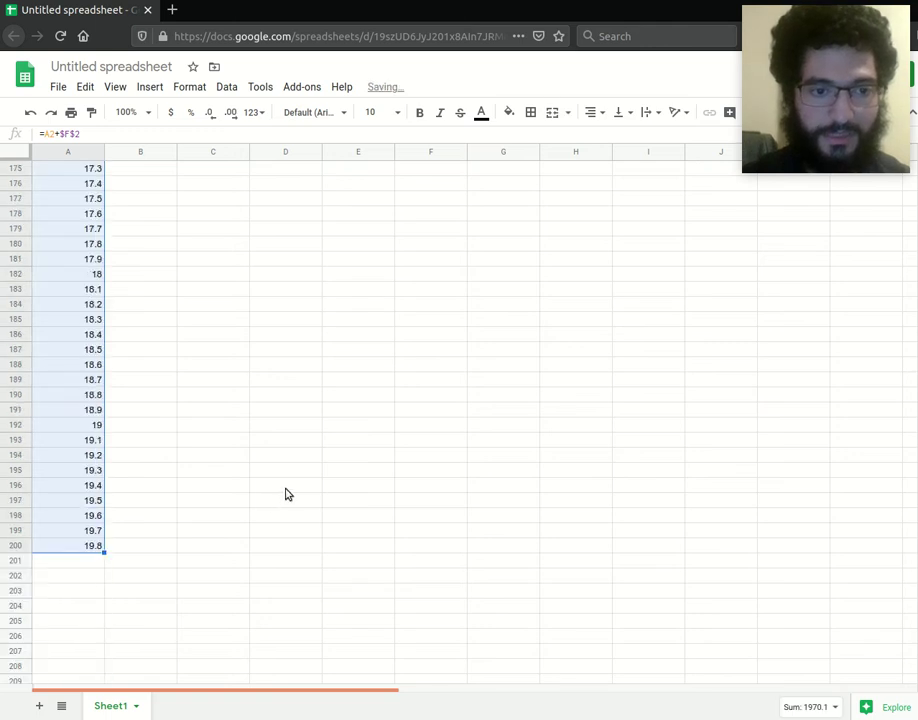
- Set the delta t value in F2 to 0.01
scroll(285, 494, "up", 20)
scroll(285, 494, "up", 12)
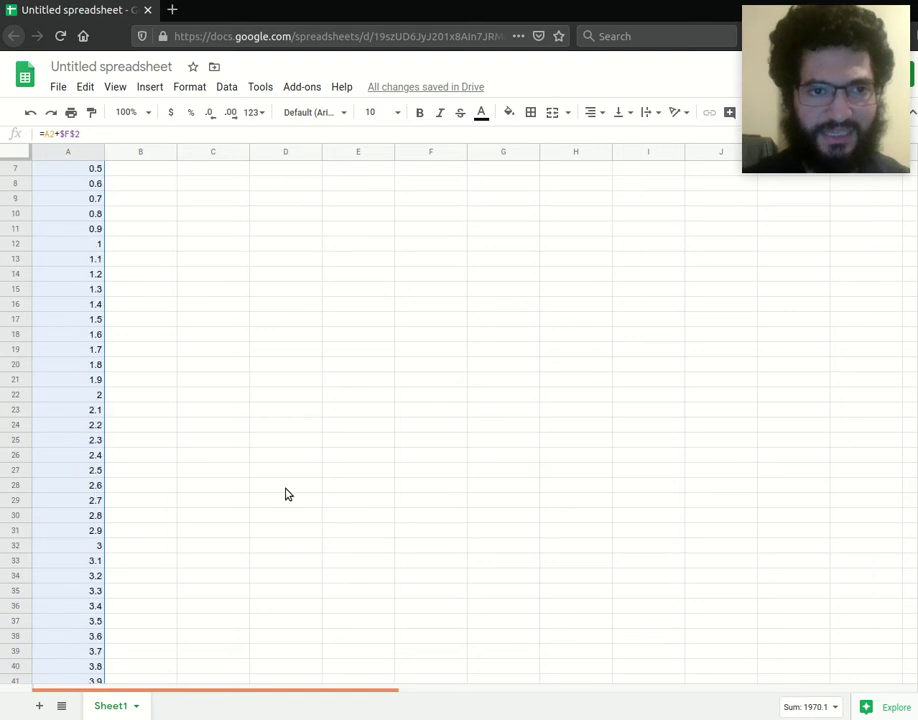
left_click(450, 183)
key("Return")
key("BackSpace")
type("01")
key("Return")
- Extend the time formula at the end of column A from A200 through A202
scroll(412, 404, "down", 20)
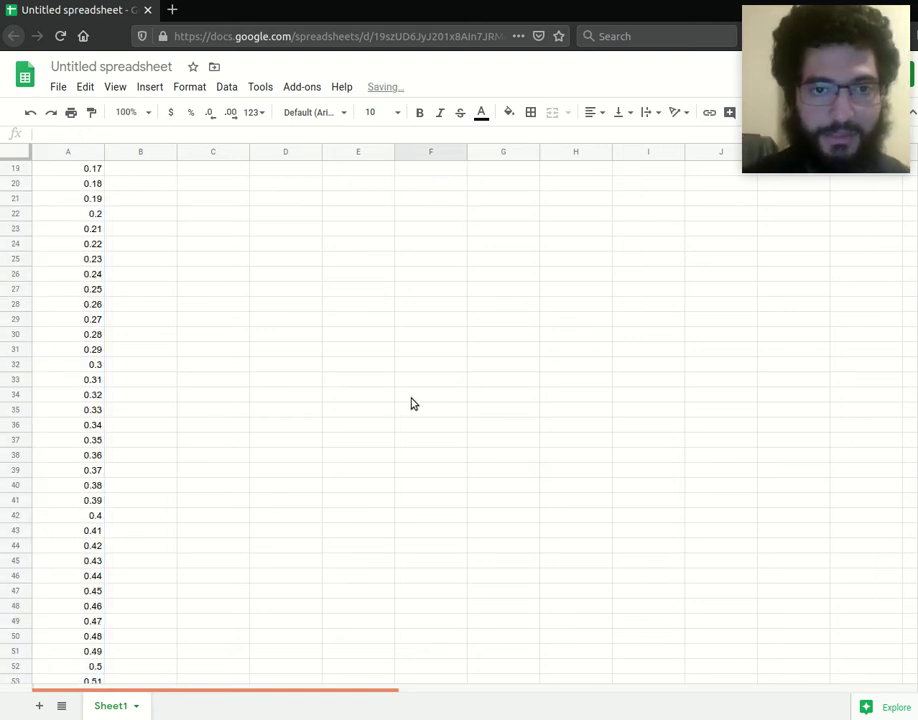
scroll(380, 420, "down", 20)
scroll(311, 443, "up", 2)
left_click(94, 320)
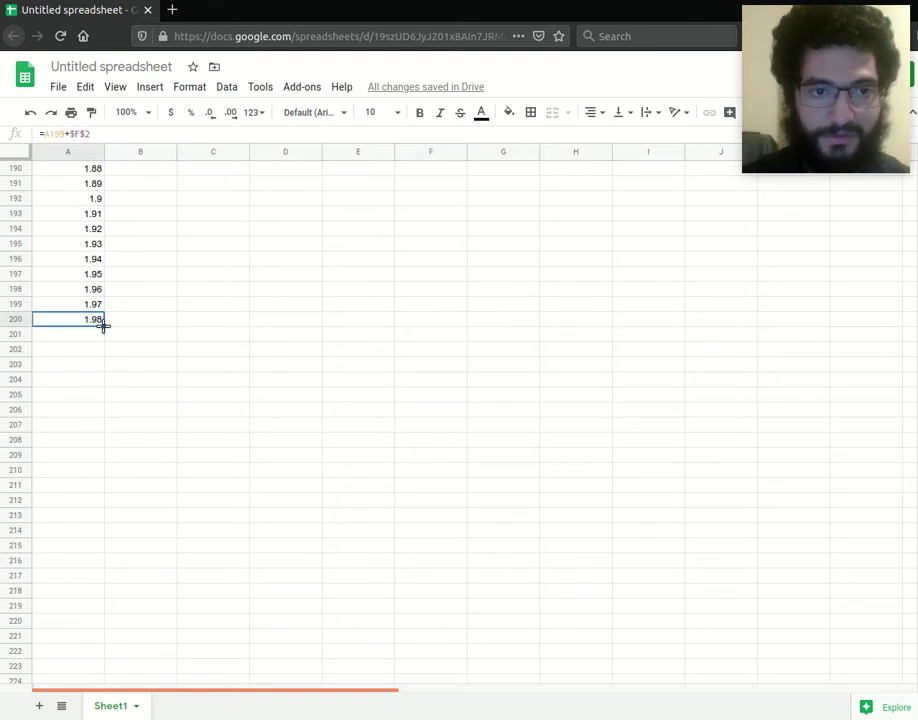
left_click_drag(104, 326, 92, 354)
left_click(100, 362)
left_click(96, 335)
left_click(92, 354)
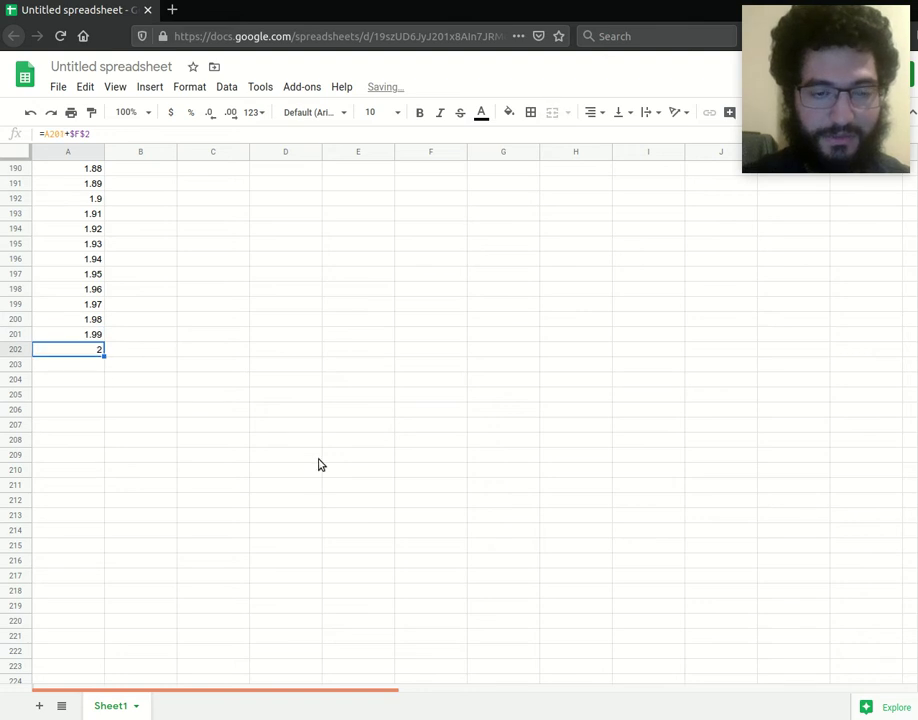
- Set the delta t value in F2 to 0.1
scroll(98, 395, "up", 1)
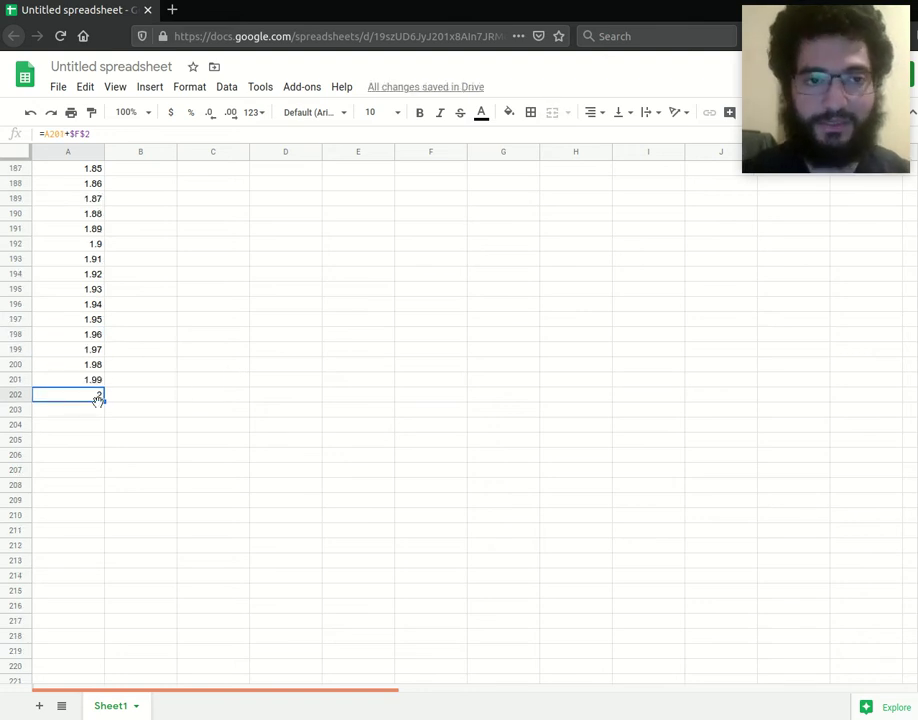
scroll(85, 411, "up", 5)
scroll(88, 410, "up", 20)
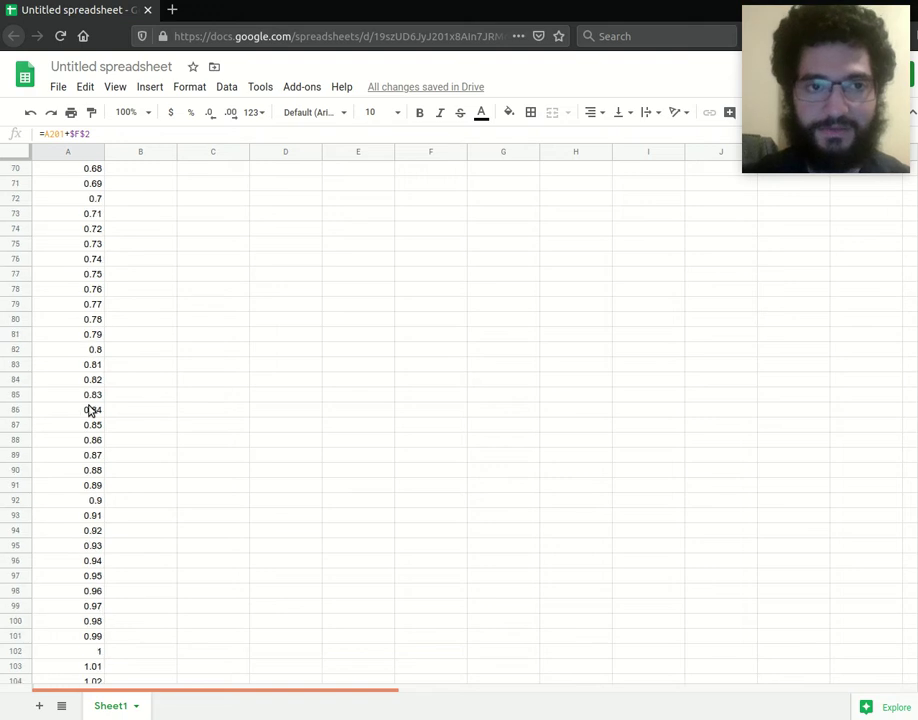
left_click(462, 186)
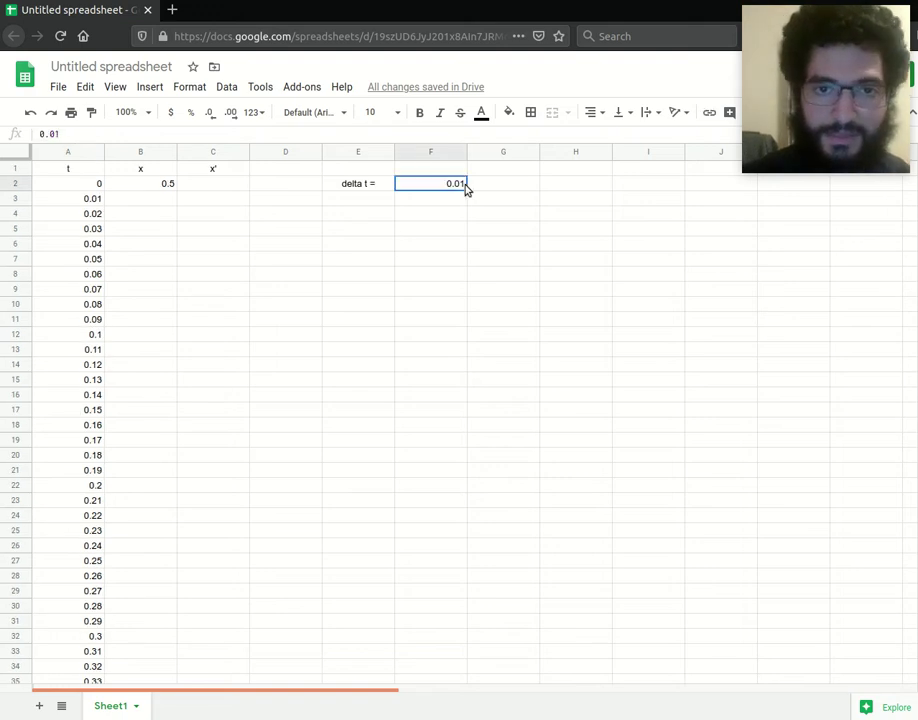
type("0.1")
key("Return")
left_click(120, 260)
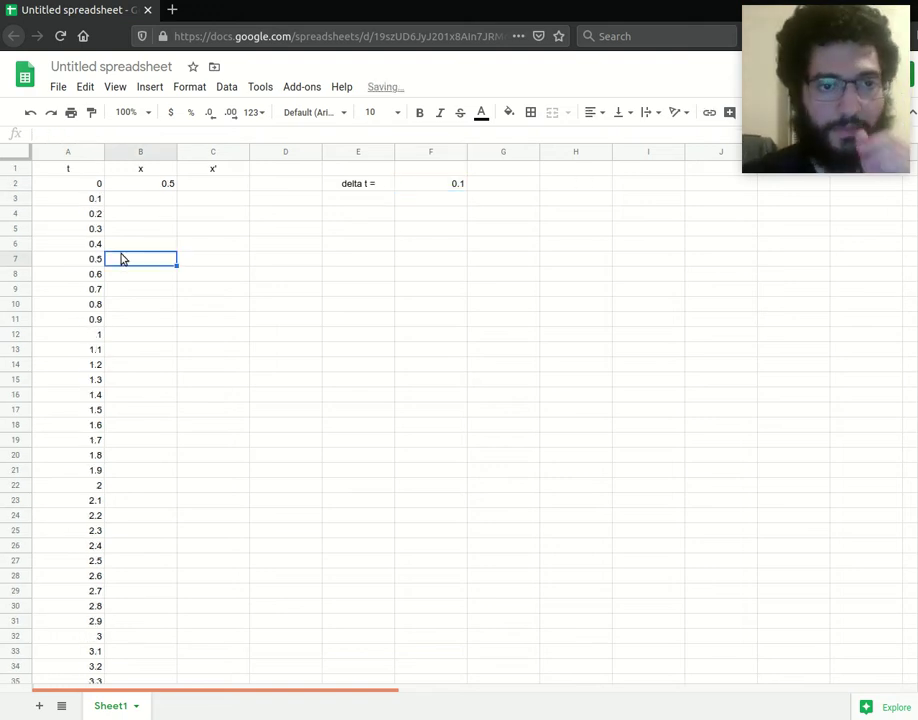
- Review the cells the Euler update involves: delta t in F2, initial x in B2, next x in B3 and x' in C2
left_click(430, 184)
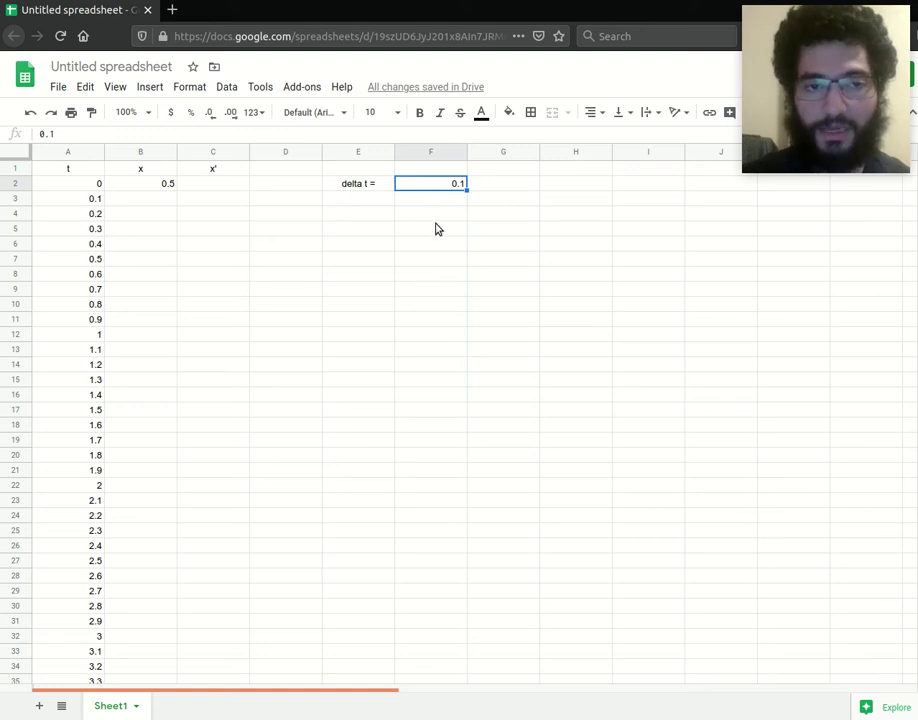
left_click(154, 230)
left_click(162, 200)
left_click(170, 186)
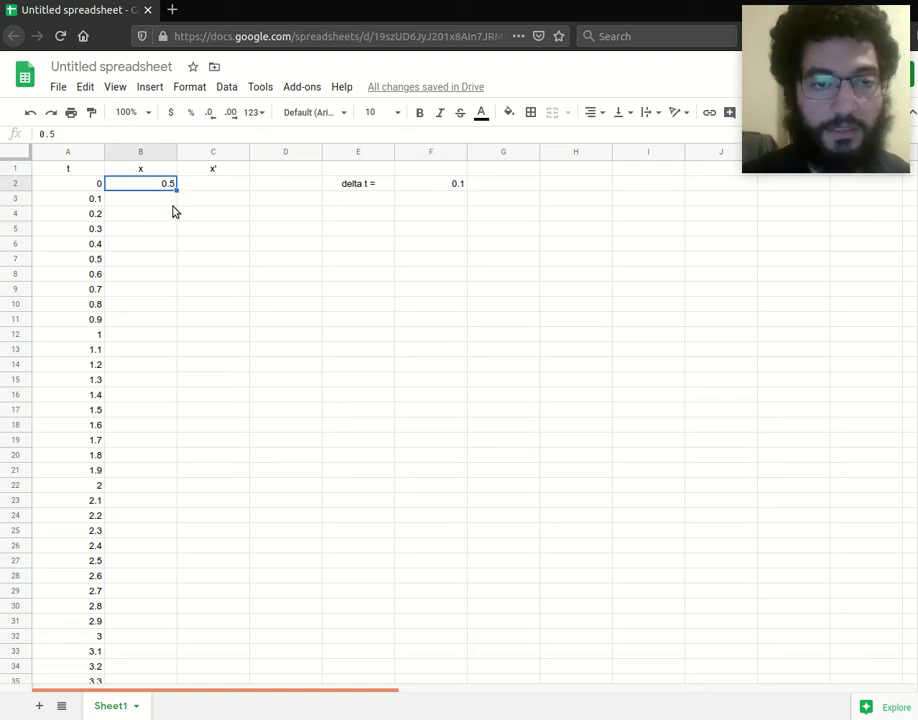
left_click(157, 201)
left_click(160, 187)
left_click(156, 200)
left_click(205, 187)
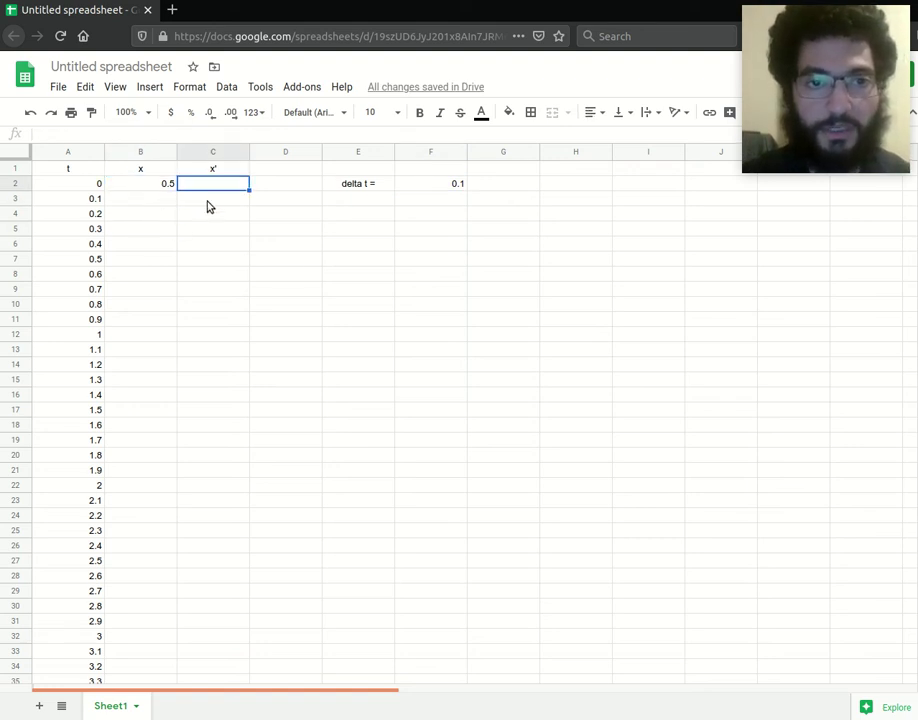
left_click(154, 203)
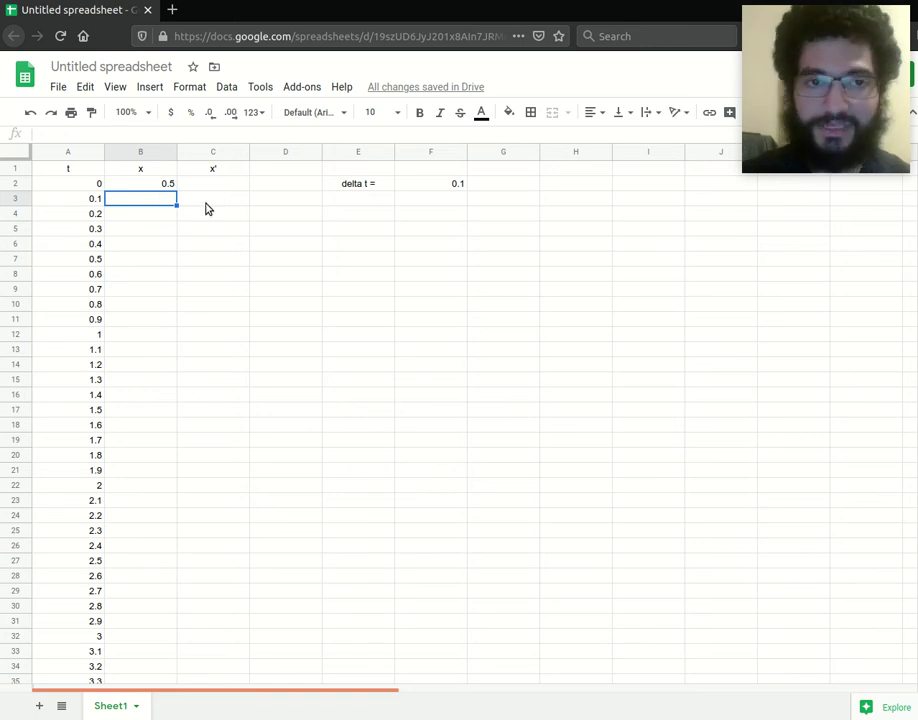
type("=")
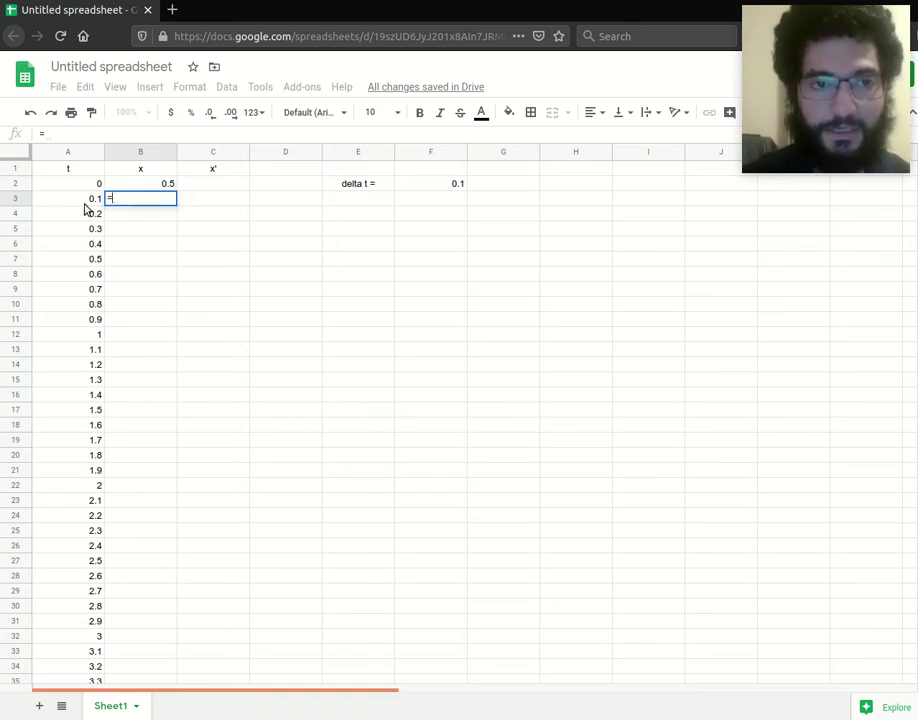
type("x")
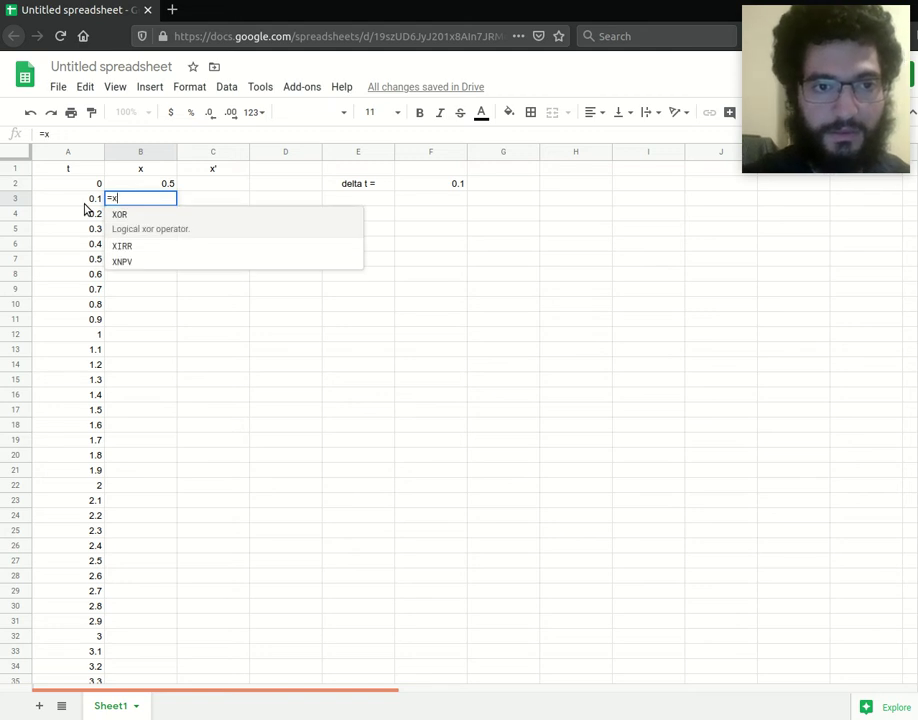
key("BackSpace")
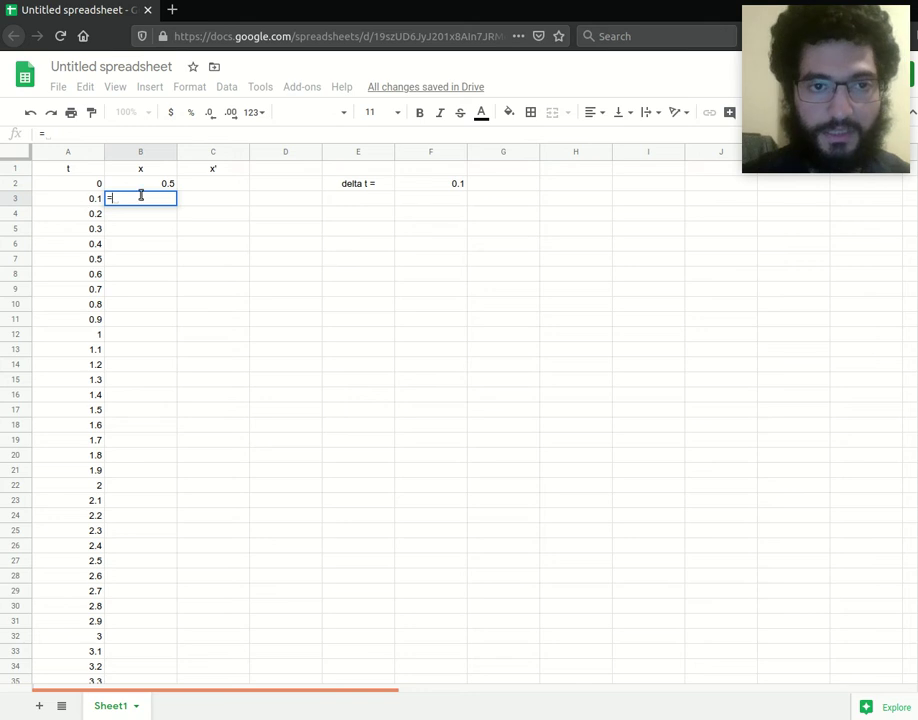
left_click(242, 232)
key("Escape")
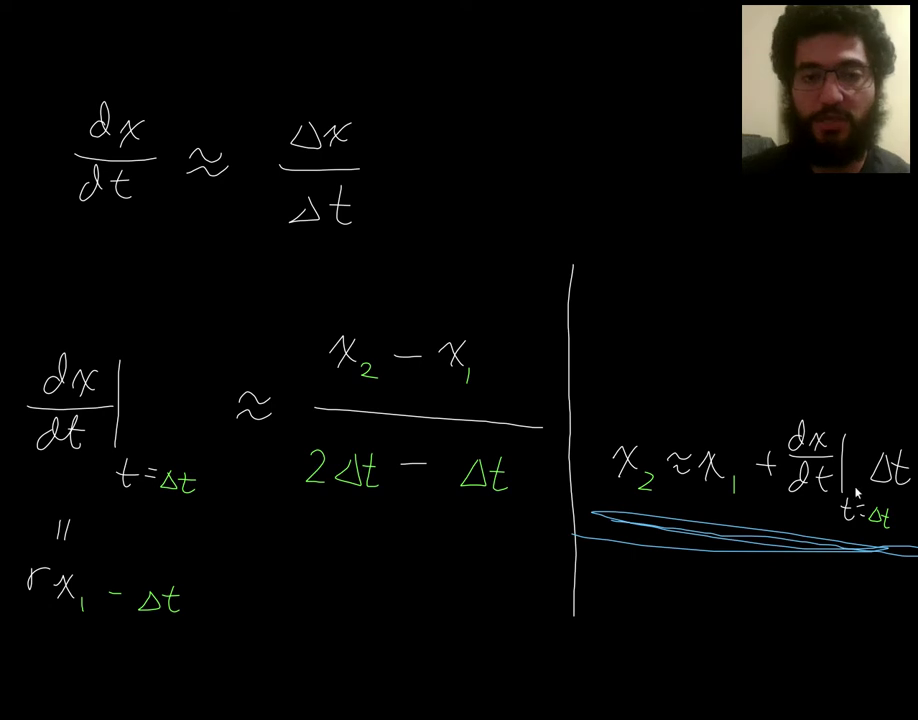
- Return to the spreadsheet and enter the Euler update formula =B2+C2*$F$2 in B3, with delta t as an absolute reference
key("alt+Tab")
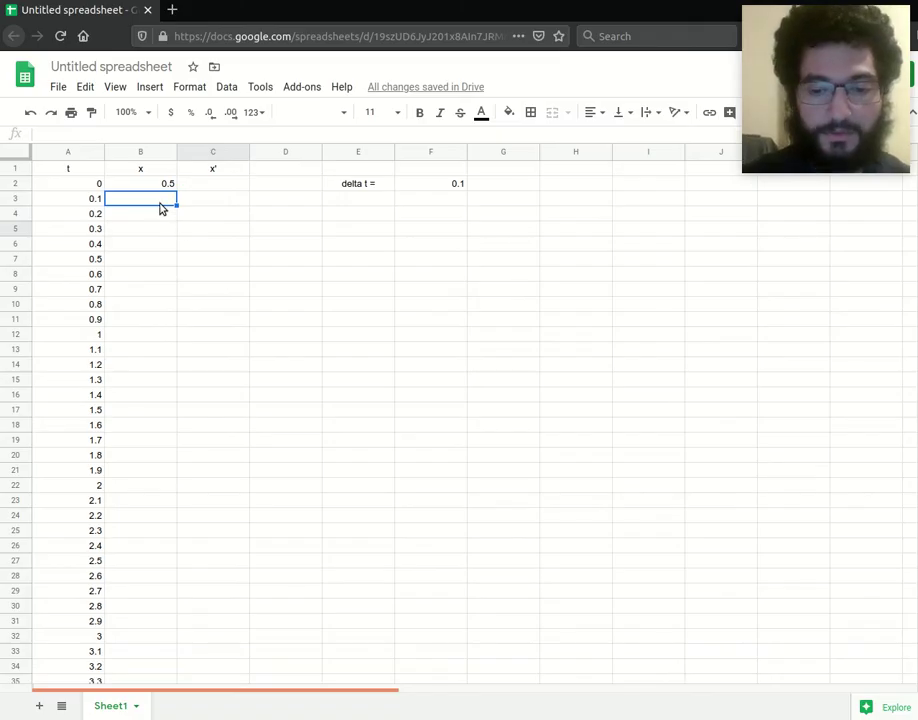
type("=")
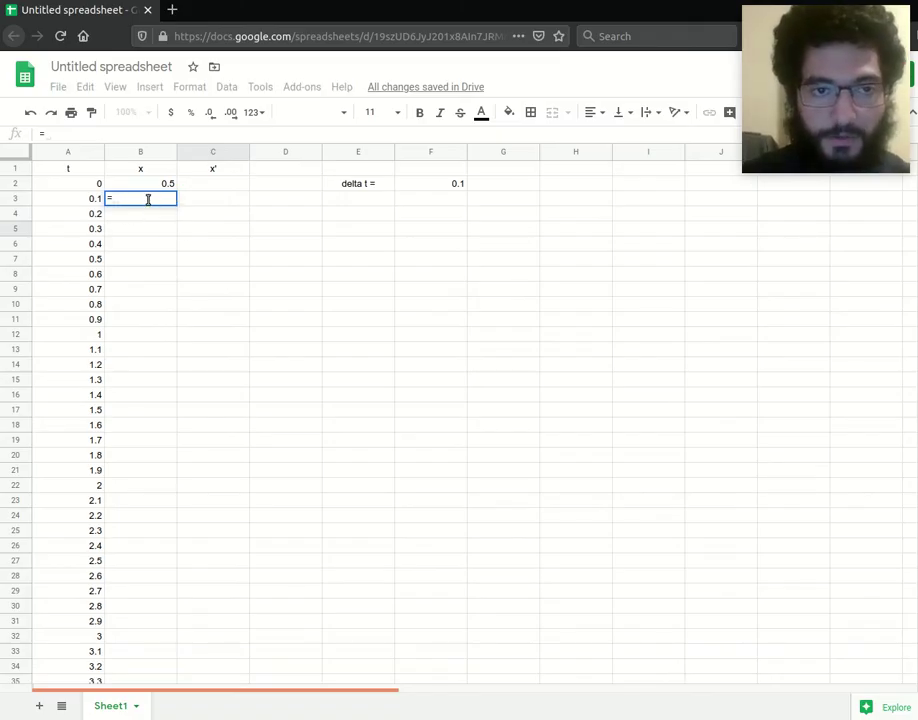
left_click(157, 187)
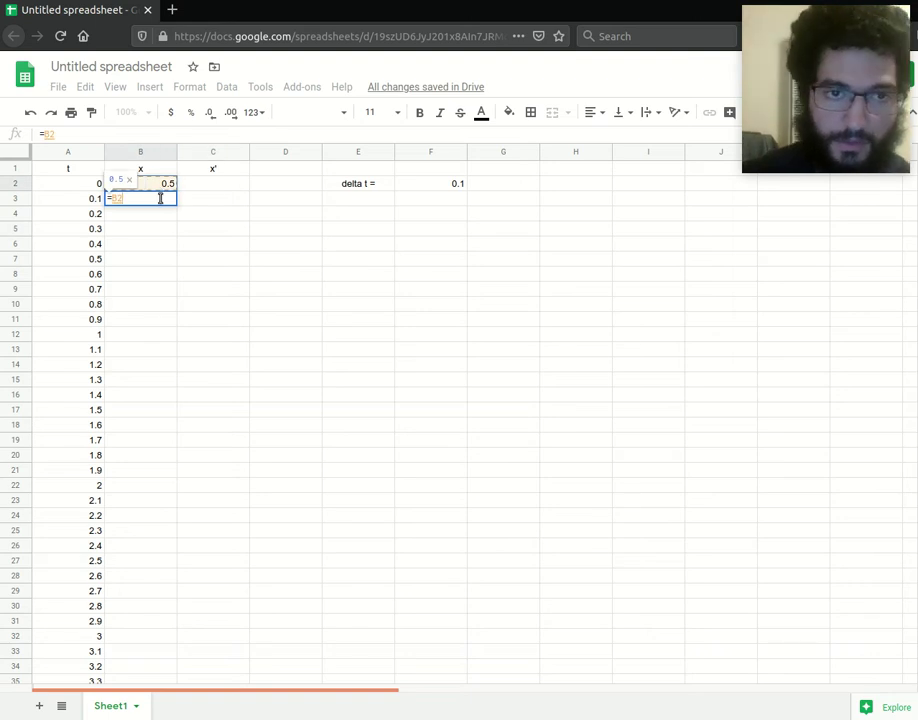
type("+")
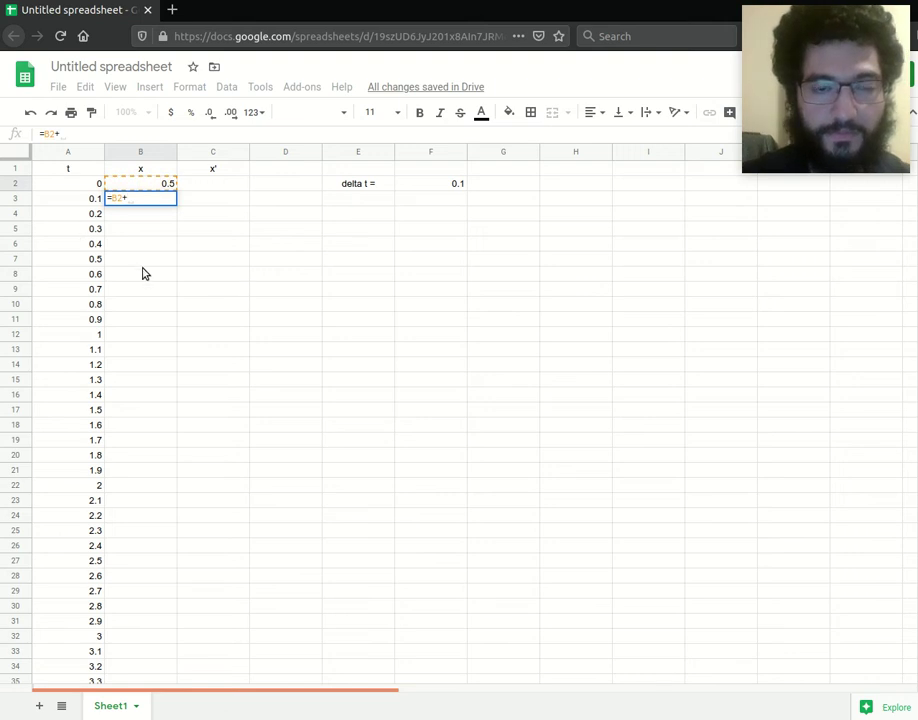
type("()")
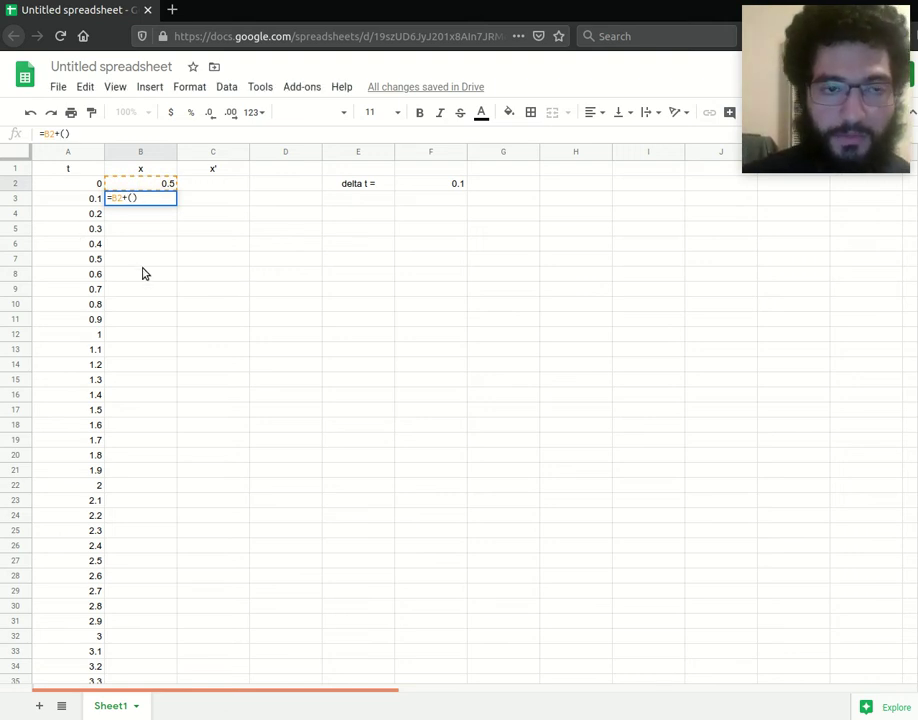
key("BackSpace")
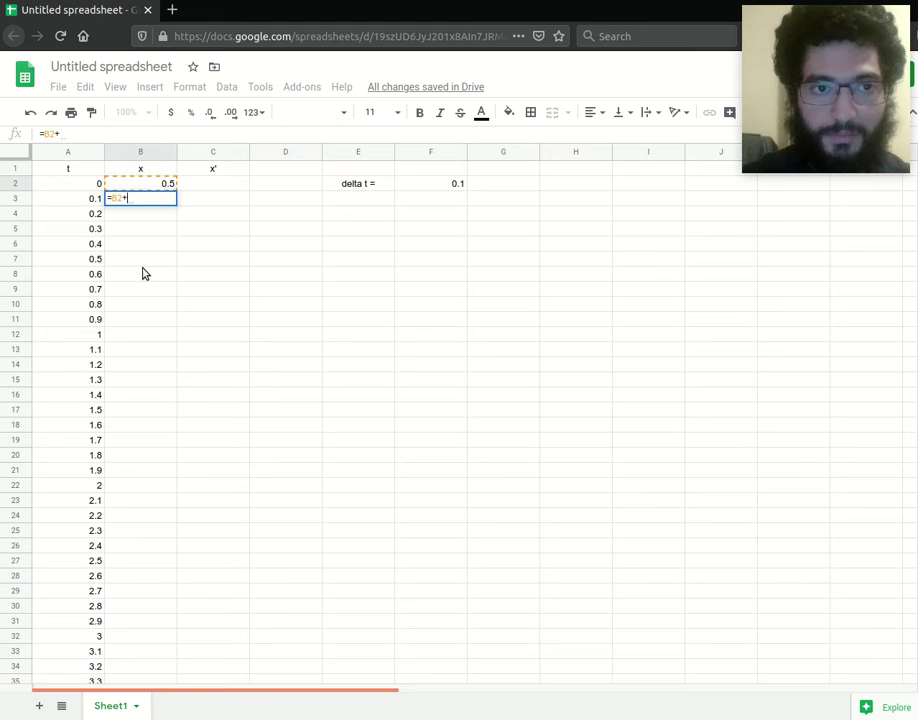
left_click(216, 189)
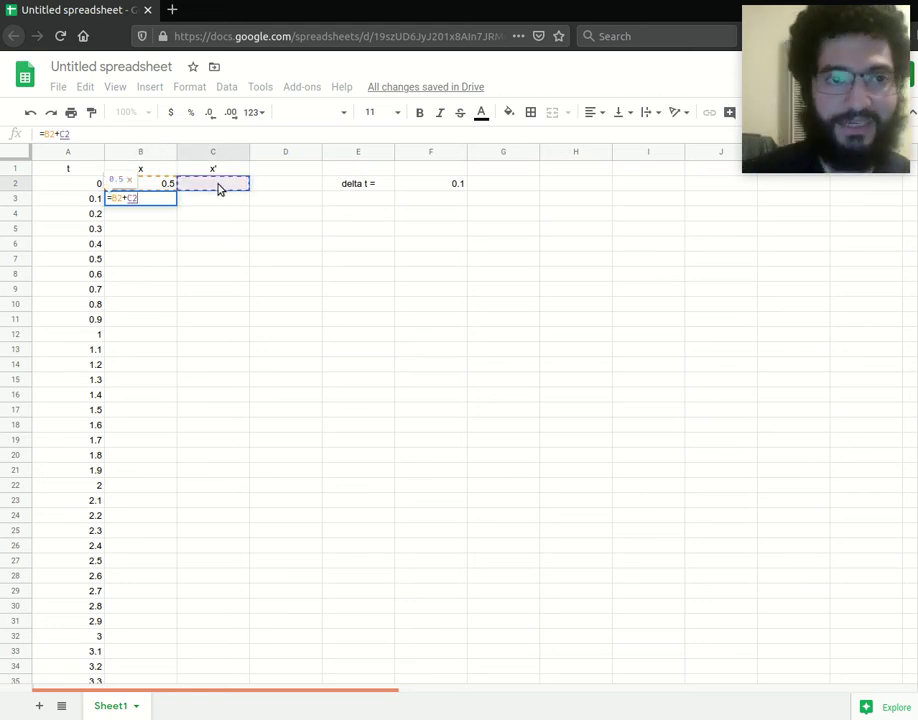
type("*")
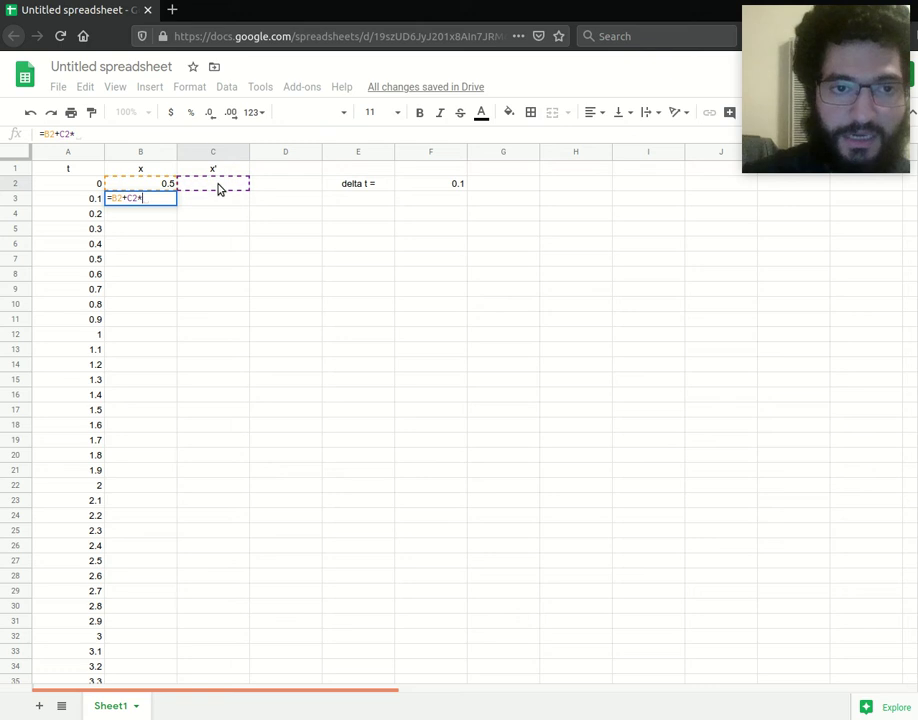
left_click(431, 188)
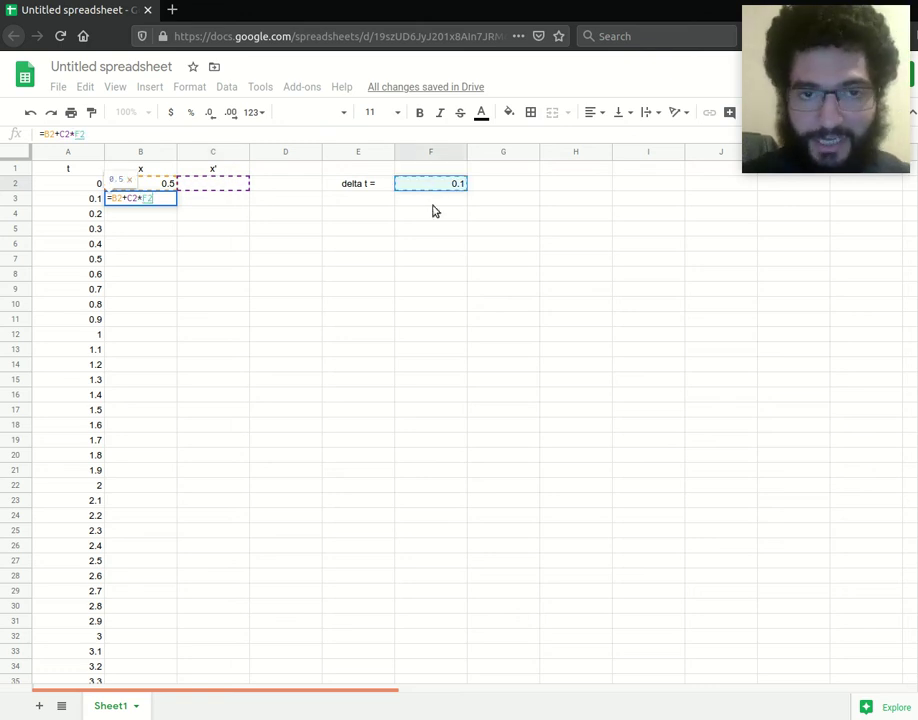
left_click(87, 133)
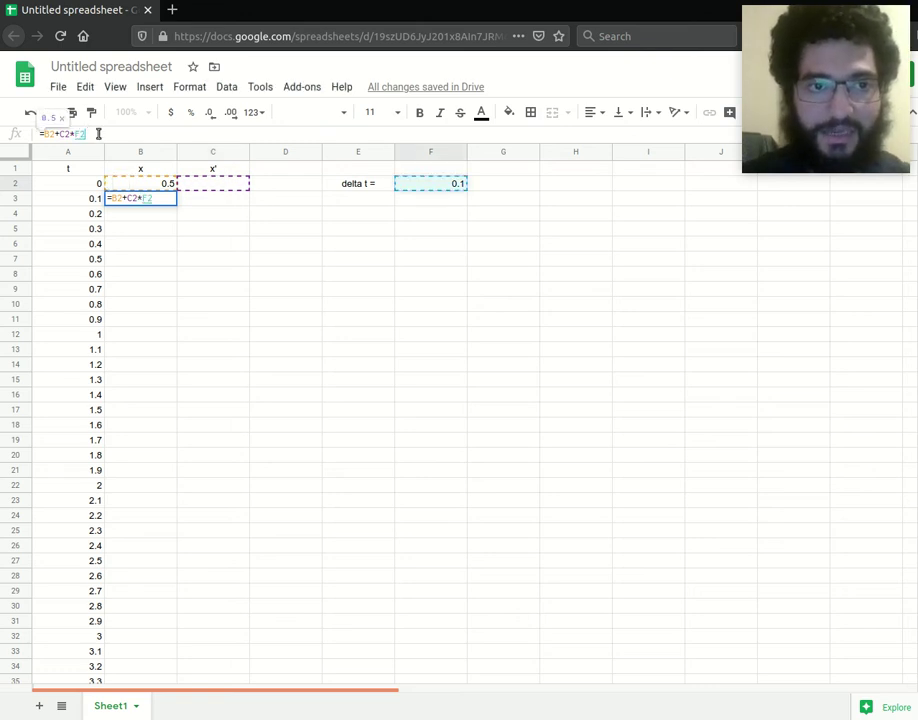
type("$F$")
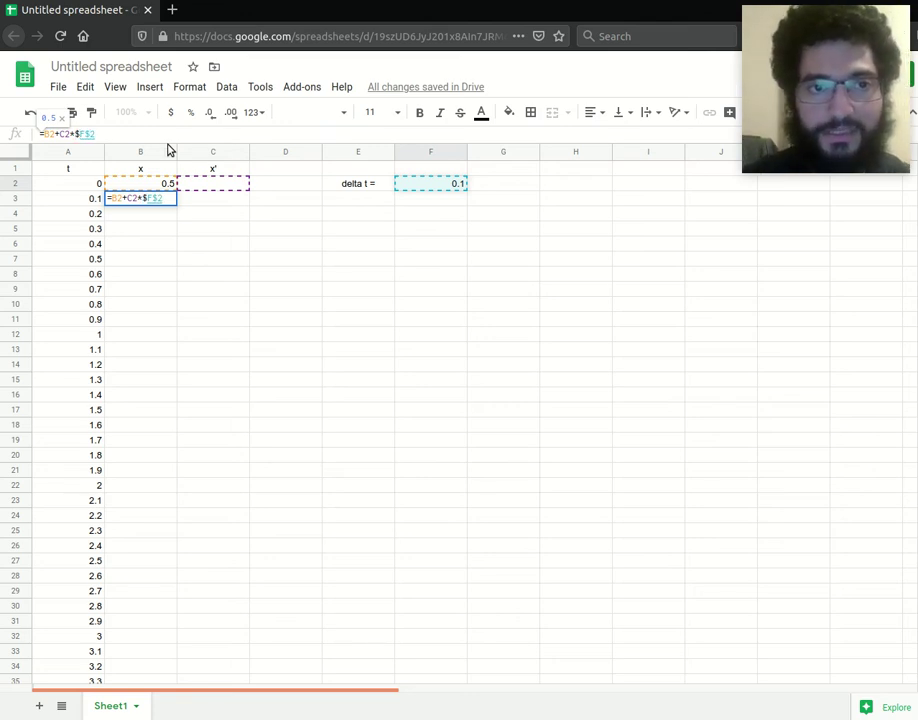
key("Return")
- Examine the B3 formula alongside the cells it draws on, the previous x in B2 and x' in C2
left_click(166, 202)
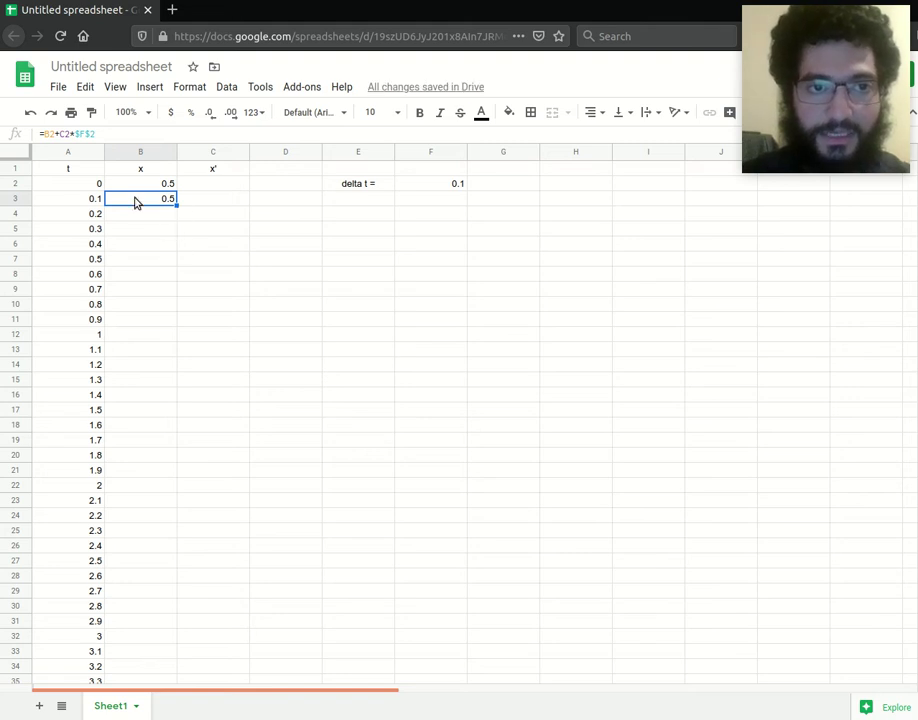
left_click(160, 186)
left_click(157, 196)
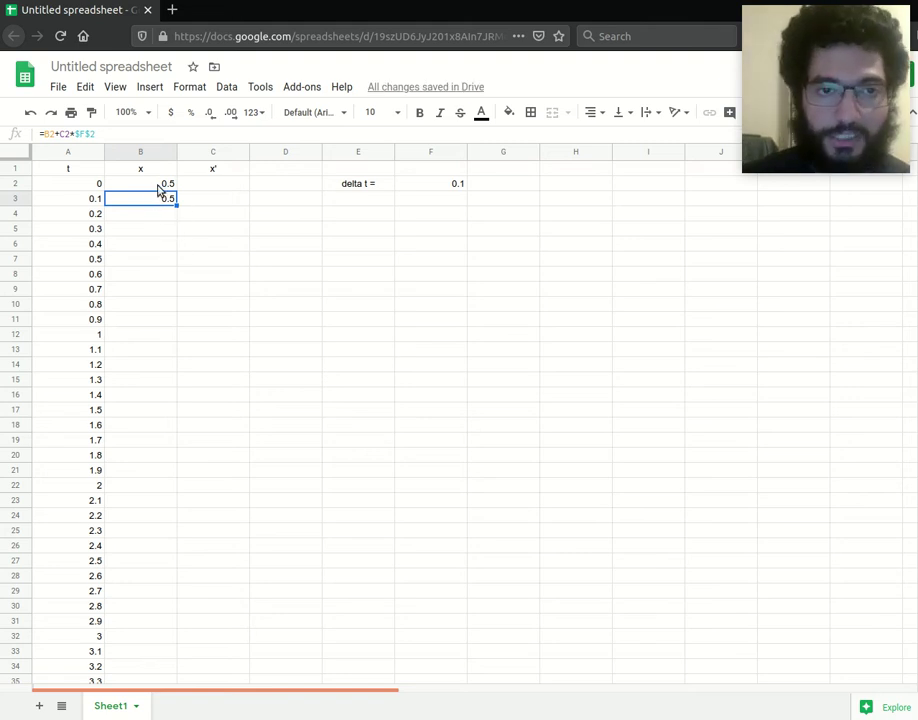
left_click(162, 188)
left_click(162, 200)
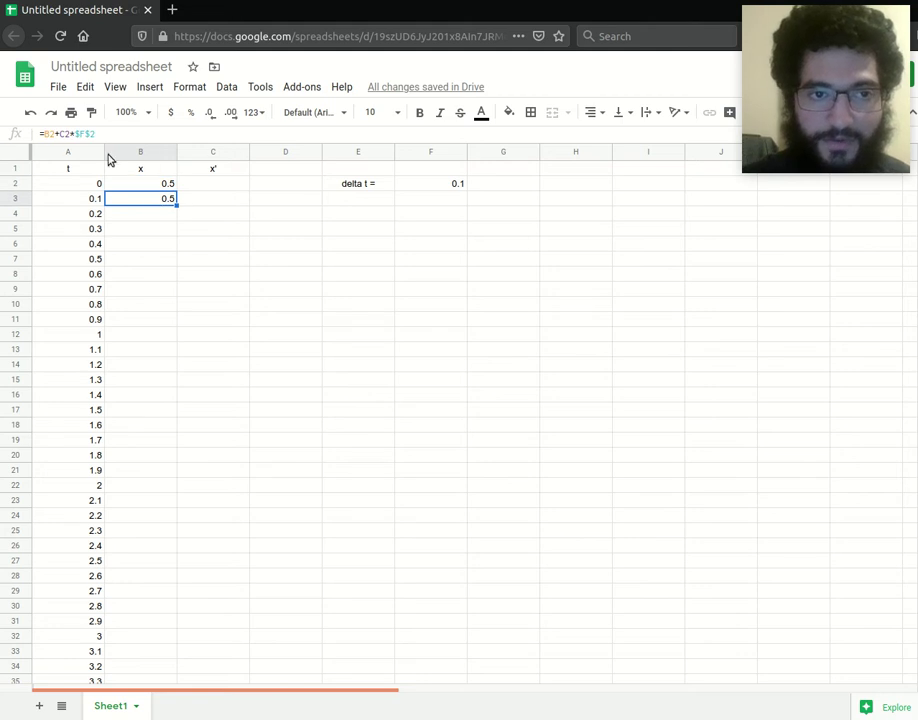
left_click(201, 187)
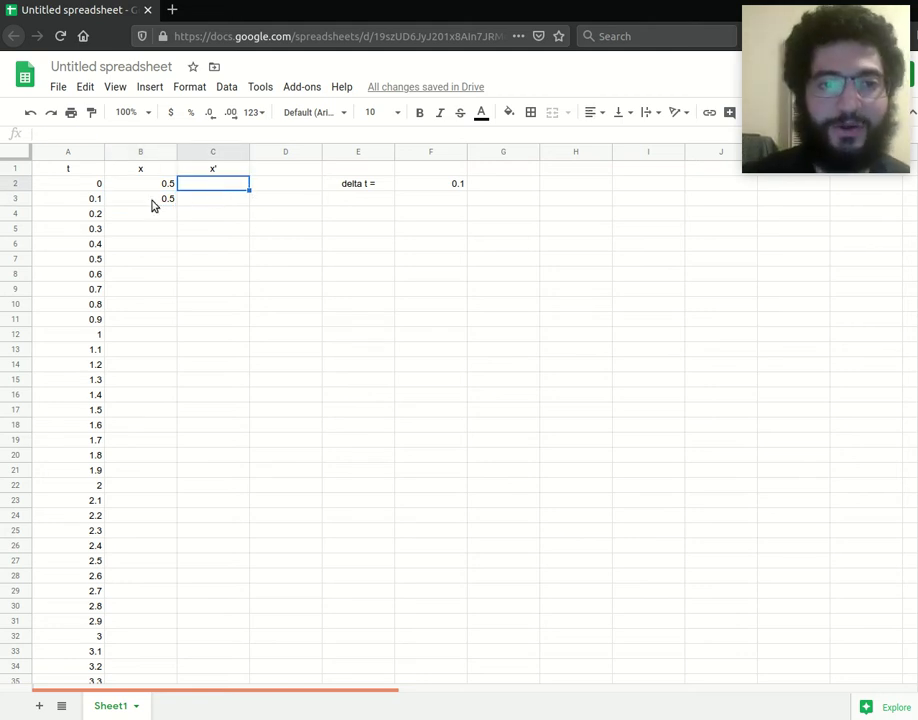
left_click(165, 187)
left_click(210, 190)
left_click(150, 184)
left_click(148, 204)
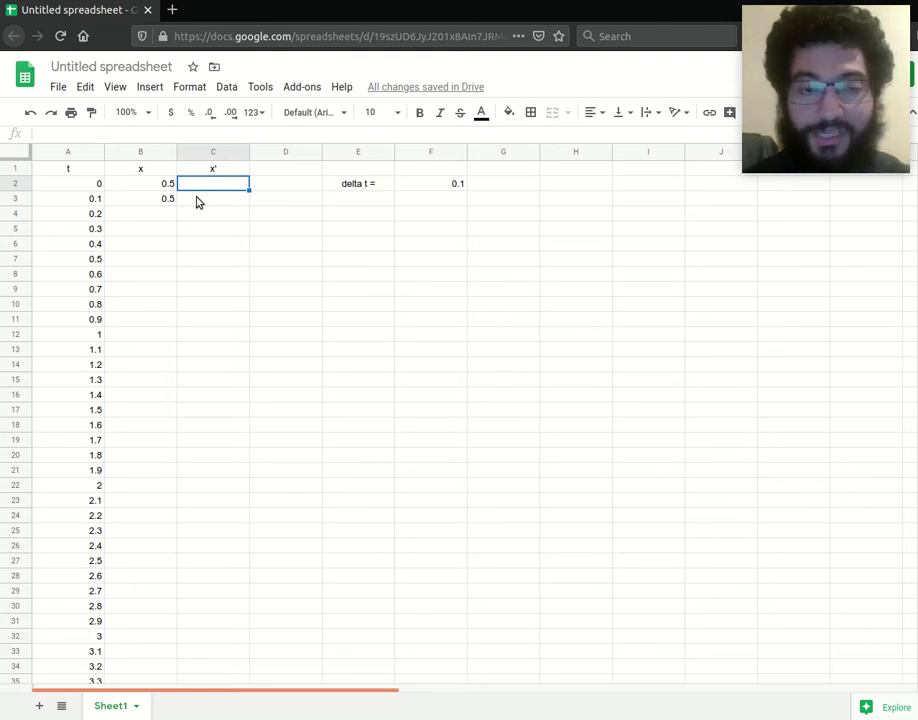
- Enter the derivative formula =3*B2-A2 in C2
type("=")
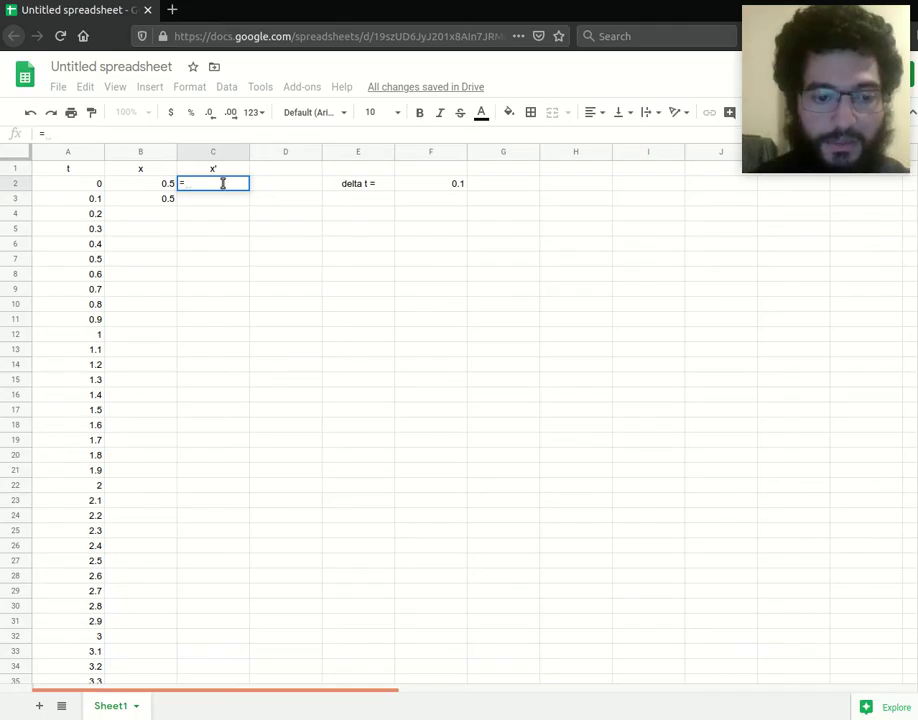
type("3")
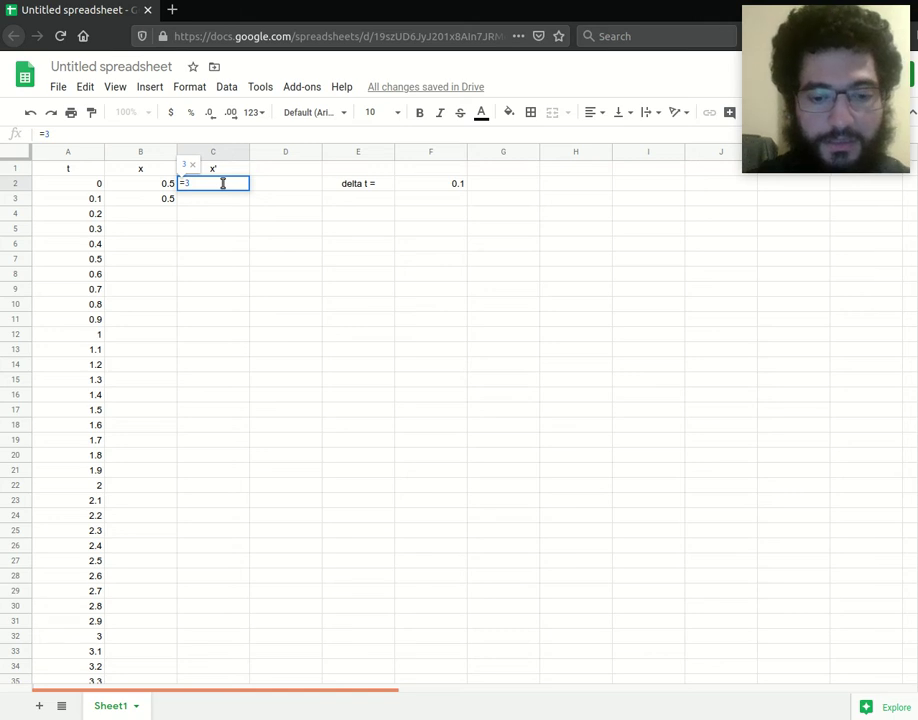
type("*")
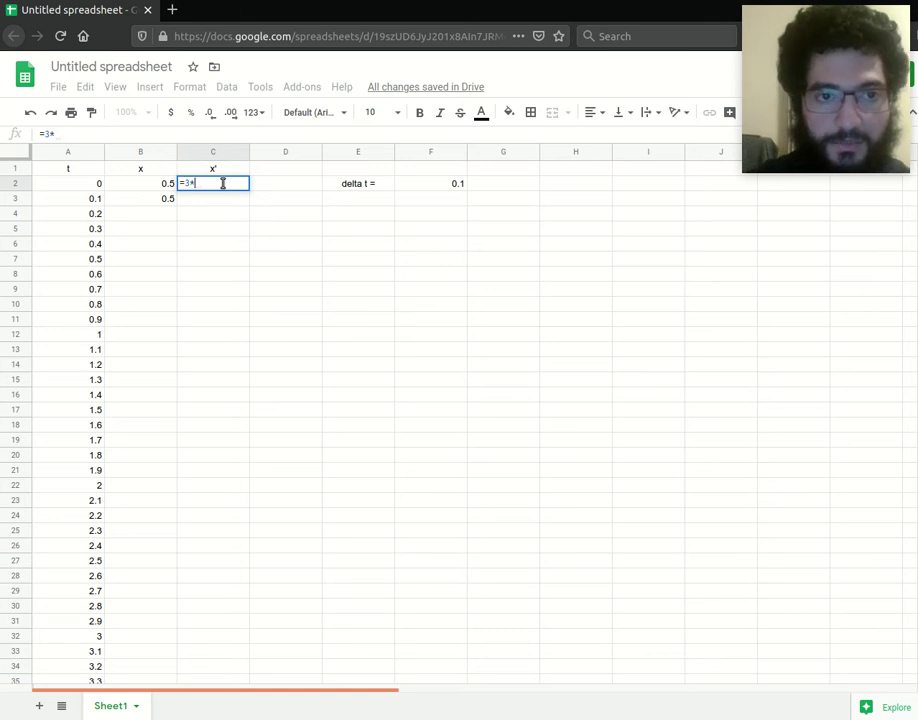
left_click(146, 188)
type("-")
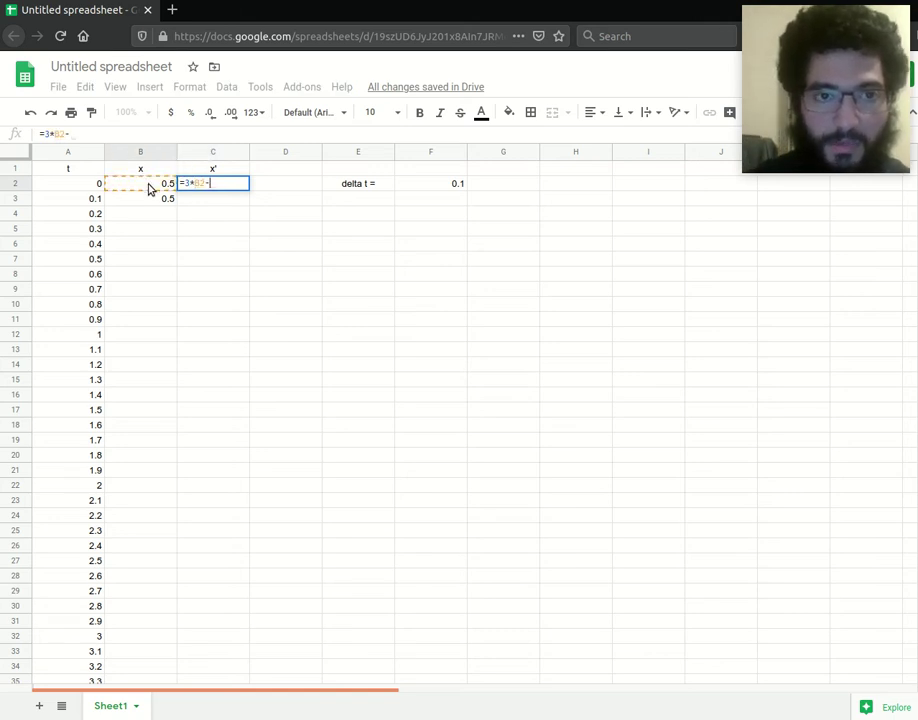
left_click(97, 186)
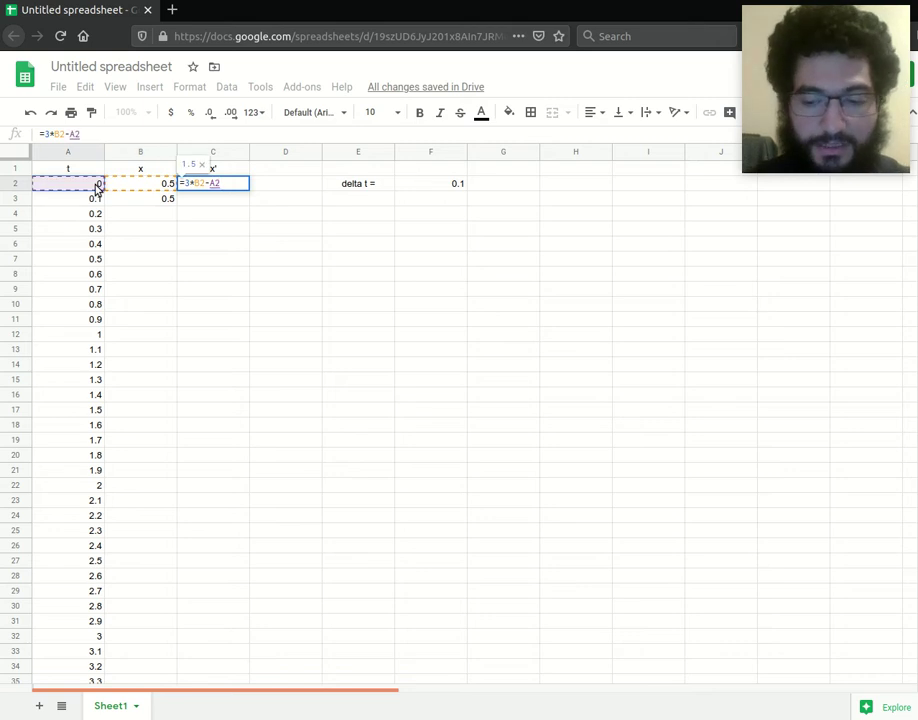
key("Return")
- Examine how x' in C2 depends on t in A2 and x in B2, and how the pattern carries to the rows below
left_click(236, 187)
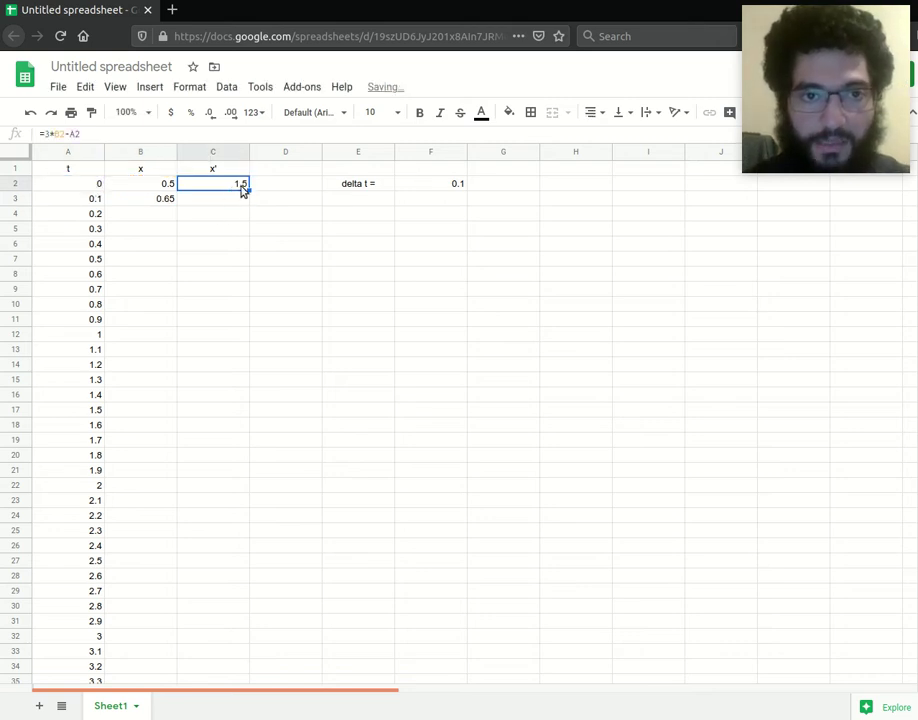
mouse_move(250, 190)
left_mouse_down()
mouse_move(250, 363)
mouse_move(246, 188)
left_mouse_up()
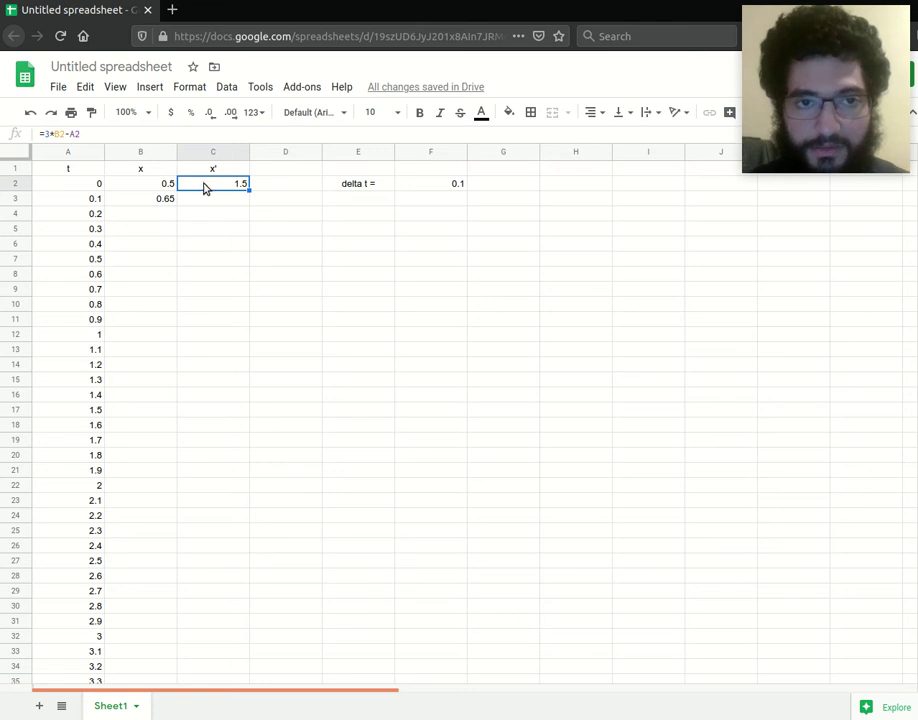
left_click(155, 190)
left_click(60, 189)
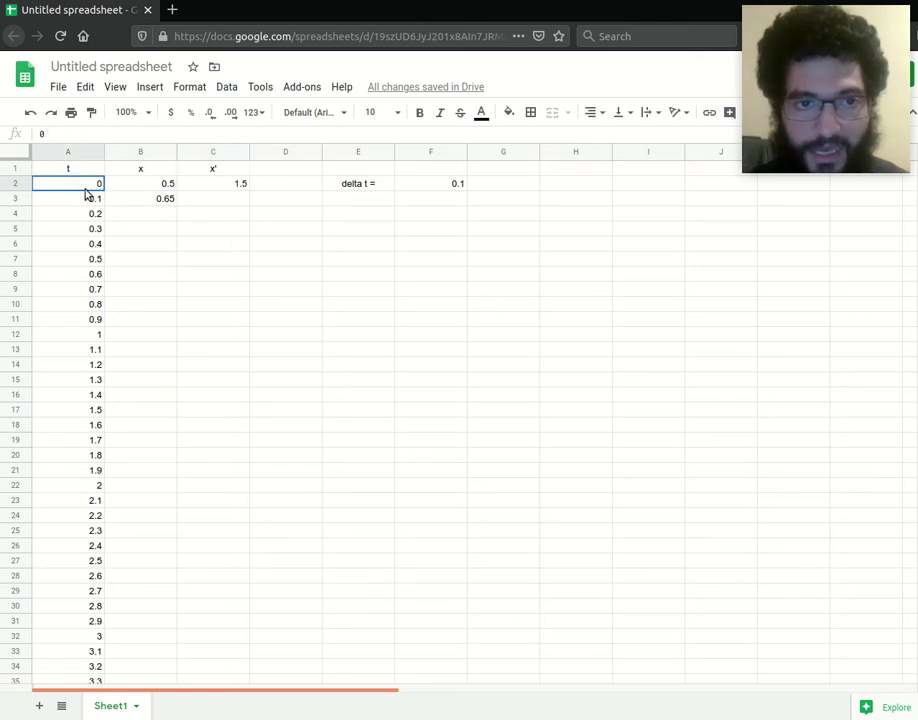
left_click(228, 192)
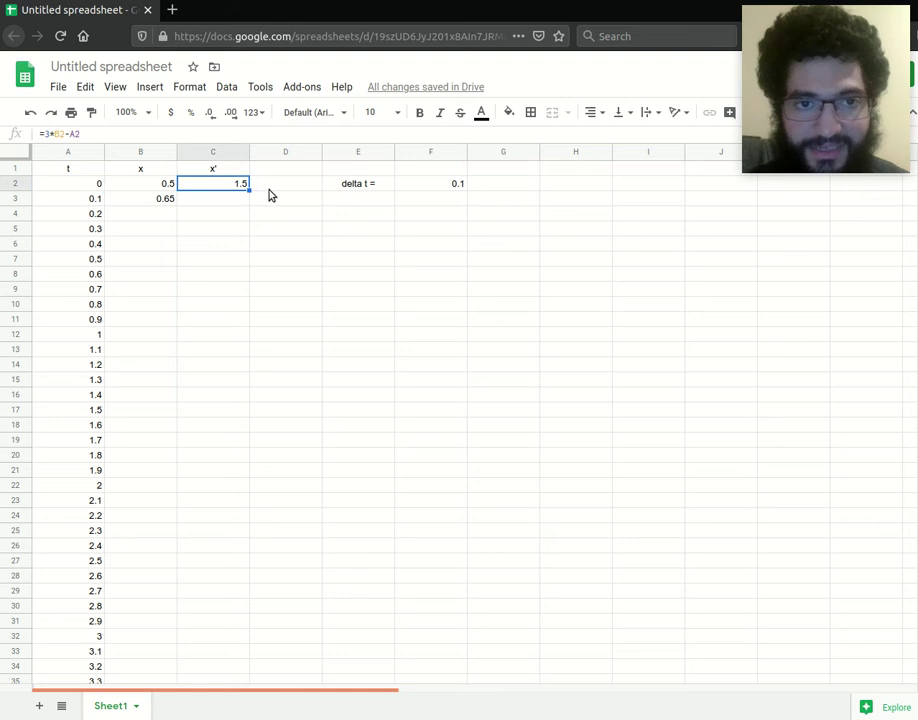
left_click(160, 190)
left_click(94, 194)
left_click(152, 191)
left_click(86, 193)
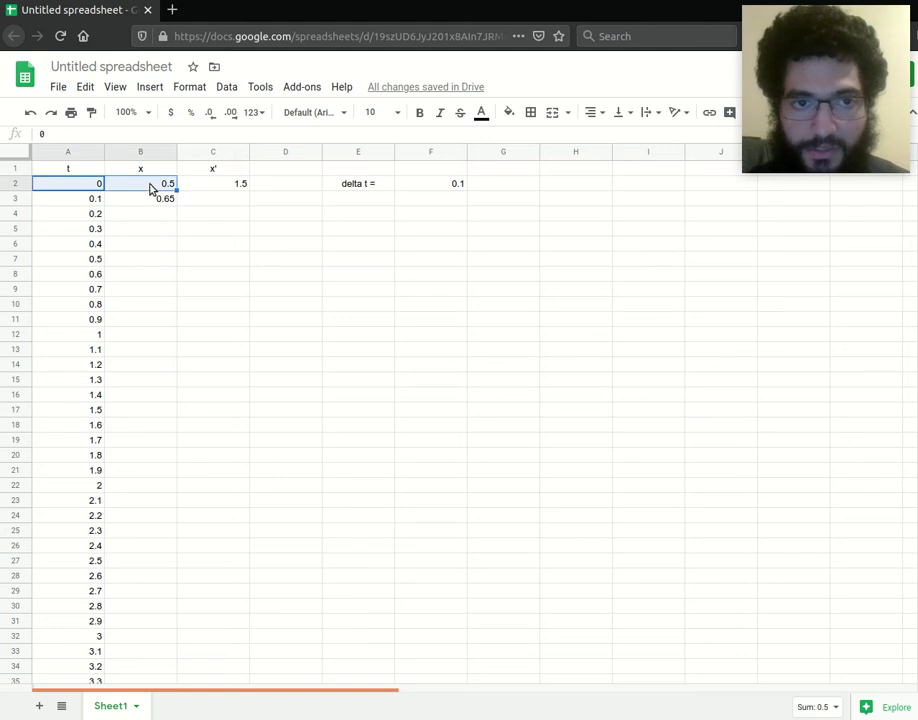
left_click(205, 187)
left_click_drag(98, 198, 167, 207)
left_click(219, 203)
left_click(76, 213)
left_click(235, 212)
- Fill the x' formula from C2 down column C through C202
left_click(245, 188)
left_click_drag(259, 301, 230, 490)
scroll(248, 522, "up", 10)
scroll(248, 522, "up", 20)
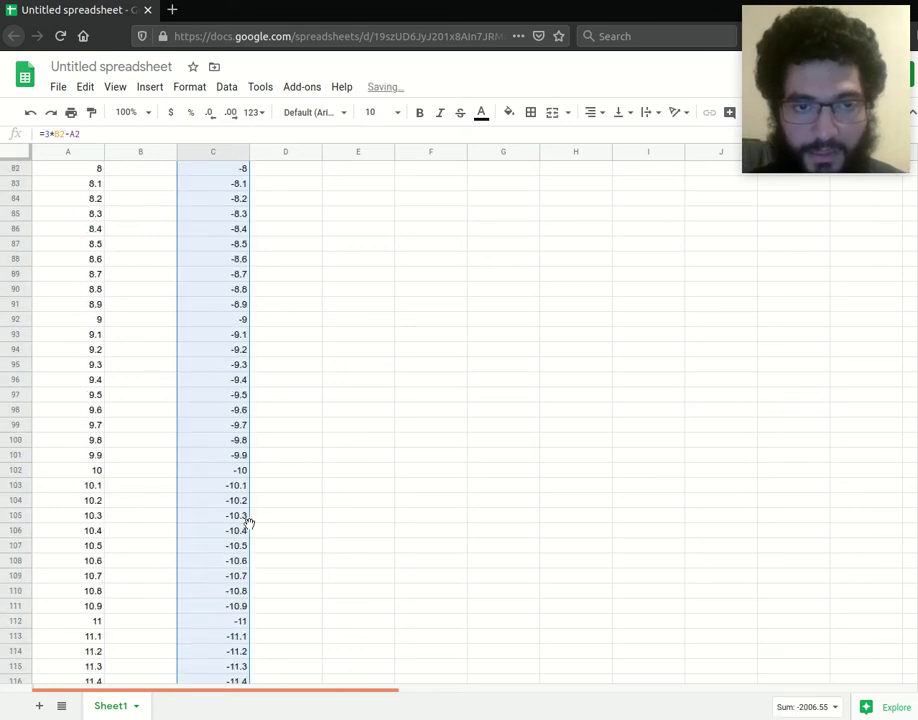
left_click(213, 250)
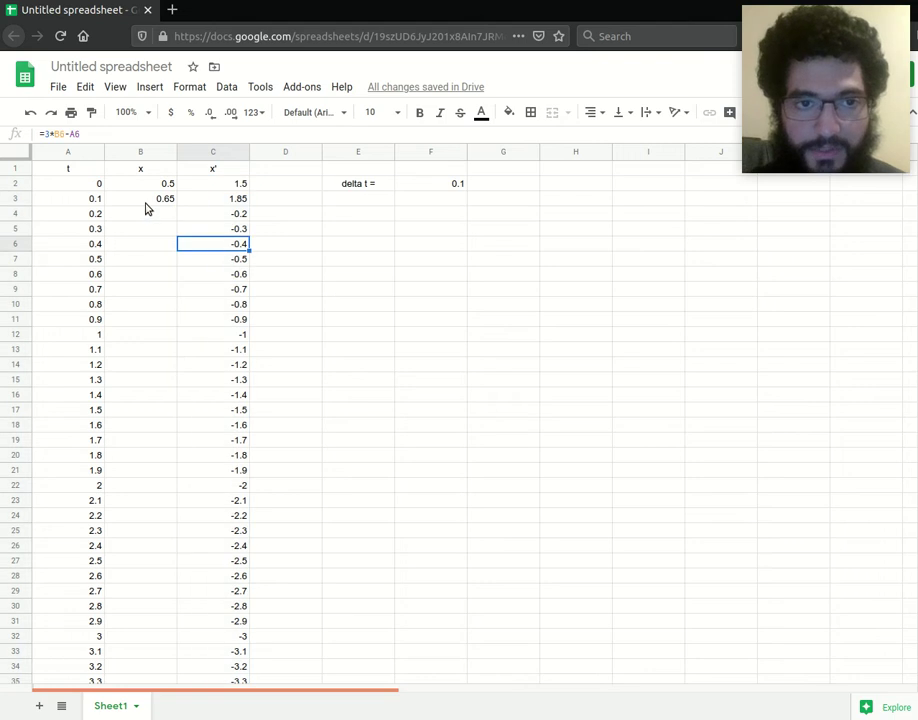
- Examine the x column below B3 and the x' formulas in C2 and C3 together with their t and x inputs
left_click(144, 204)
left_click_drag(145, 213, 168, 455)
left_click(168, 455)
left_click(160, 240)
left_click(215, 204)
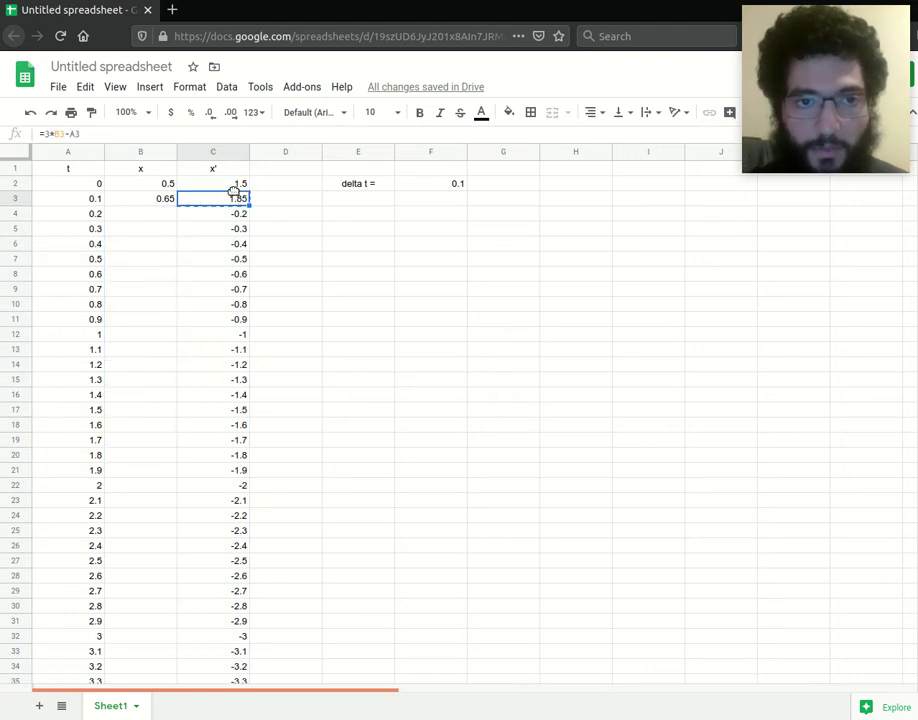
left_click(233, 186)
left_click(158, 187)
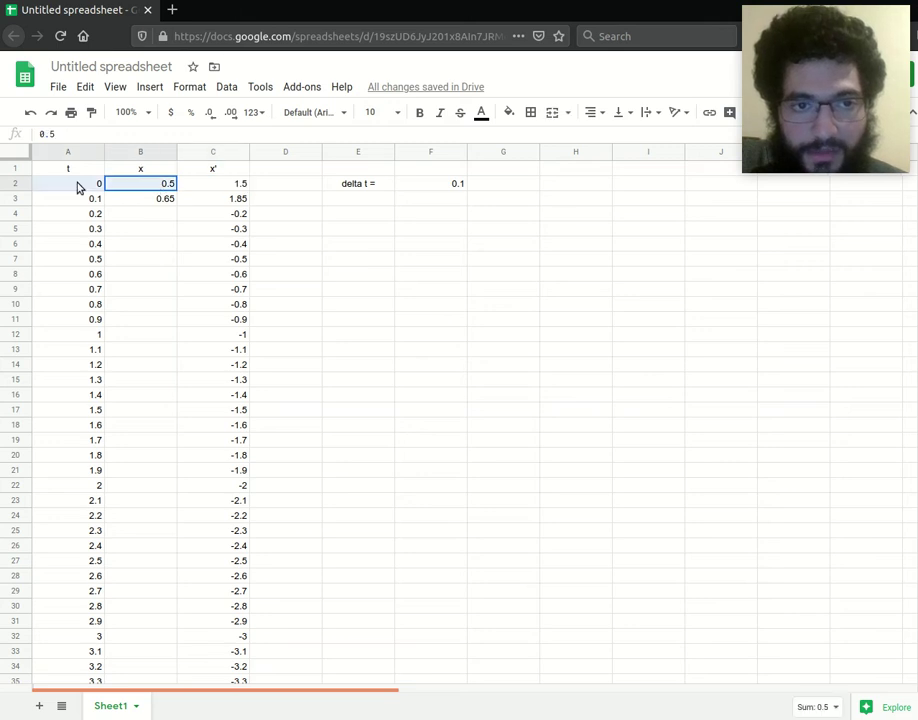
left_click(225, 203)
- Trace how the next x in B3 is calculated from the previous x in B2 and x' in C2
left_click(150, 205)
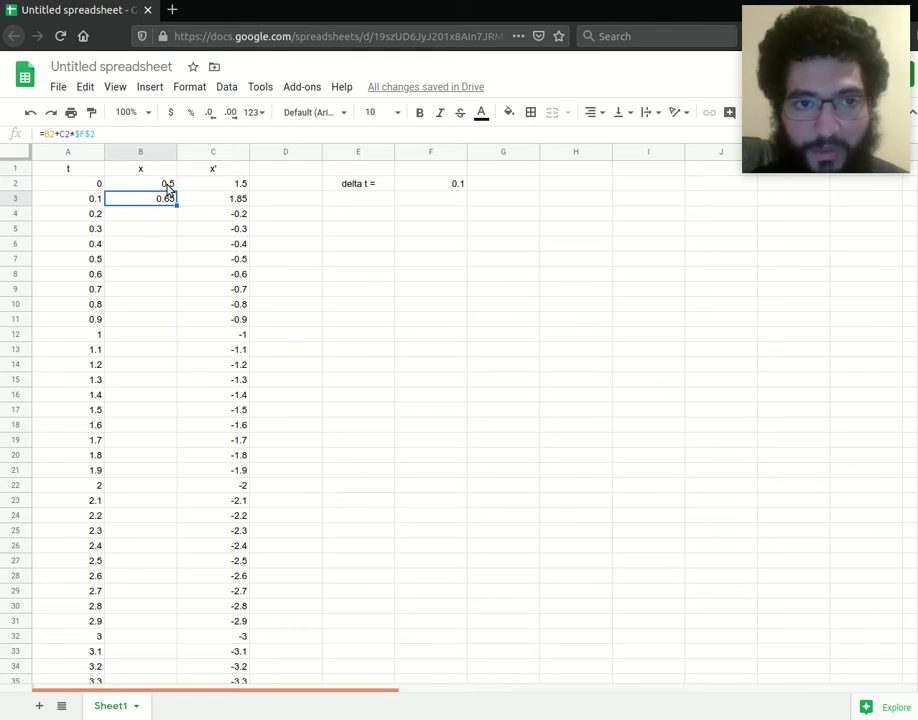
left_click(168, 188)
left_click(164, 207)
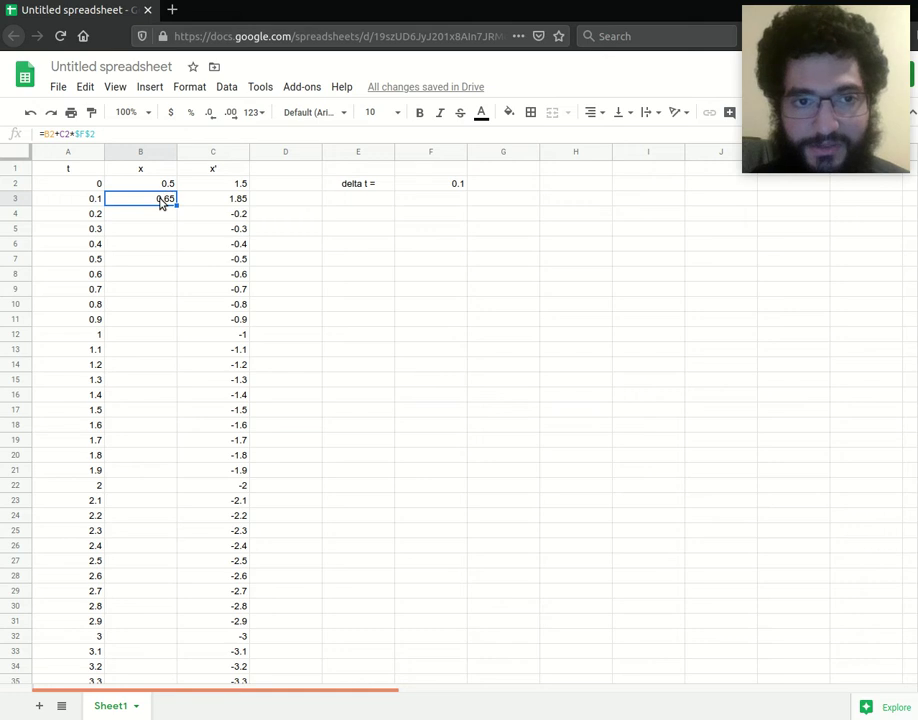
left_click(167, 188)
left_click(207, 188)
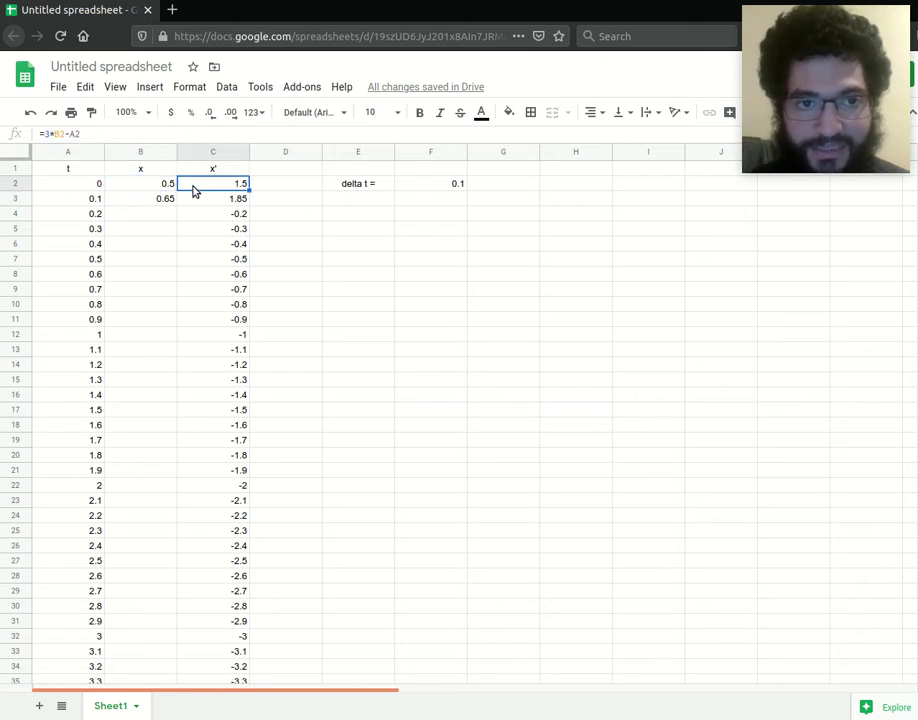
left_click(64, 188)
left_click_drag(168, 188, 236, 187)
left_click(165, 199)
left_click_drag(162, 188, 225, 188)
left_click(158, 212)
- Fill the Euler update formula from B3 down column B through B202
left_click_drag(160, 200, 167, 514)
left_click(165, 199)
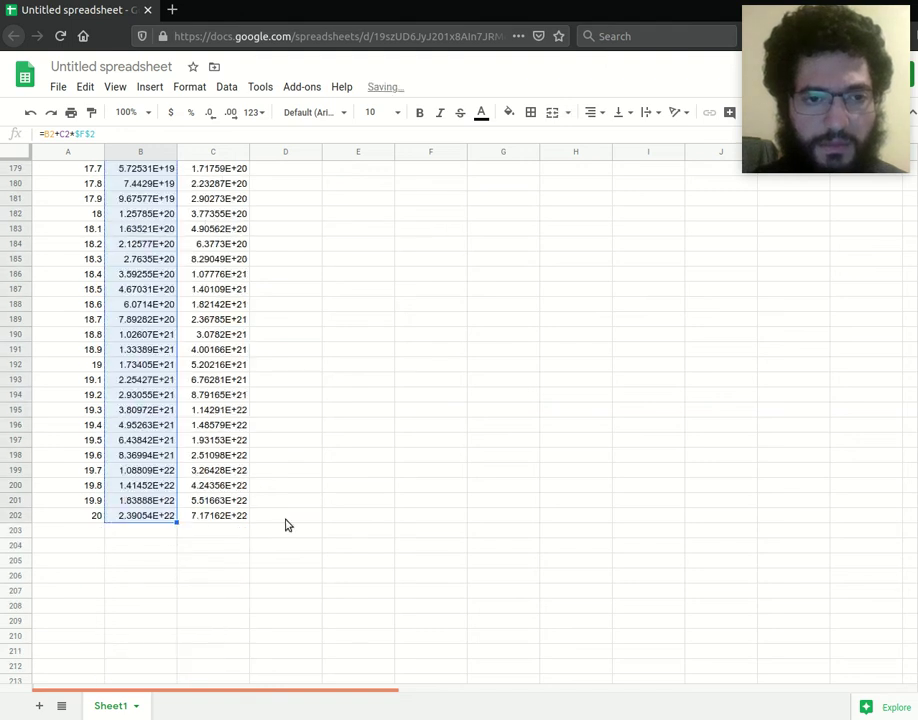
scroll(284, 524, "up", 8)
scroll(184, 508, "down", 7)
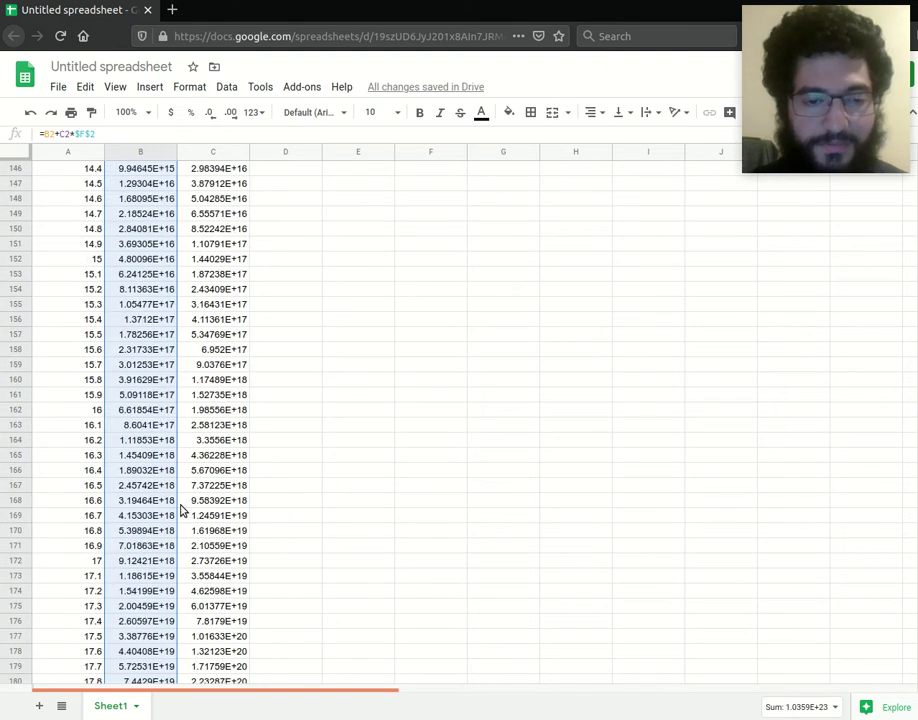
- Examine the filled x and x' values from the lower rows back up to the start of the table
left_click(160, 531)
scroll(276, 567, "up", 5)
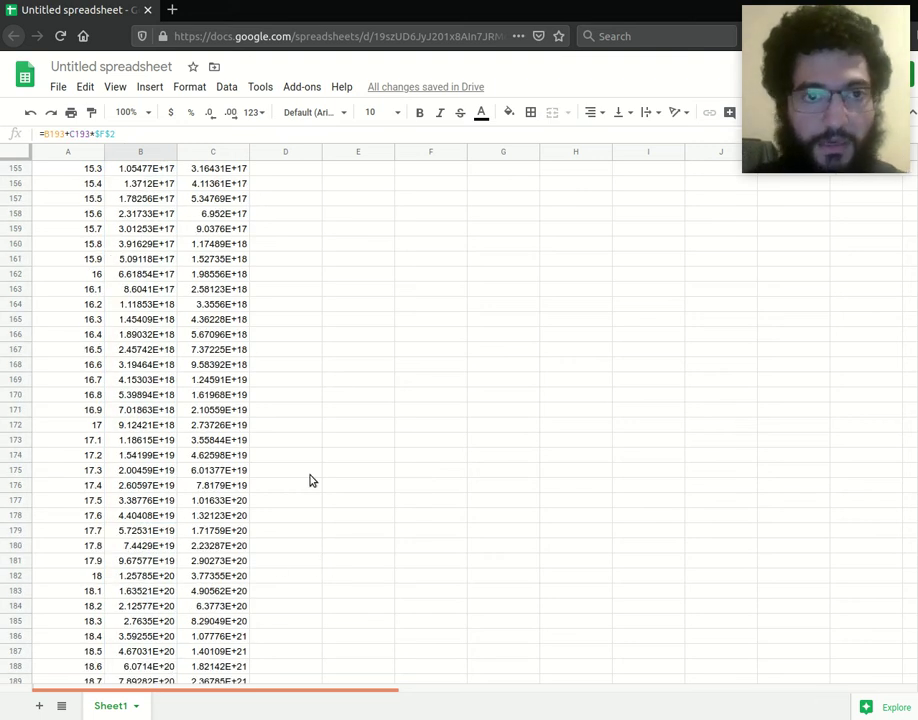
scroll(380, 366, "up", 6)
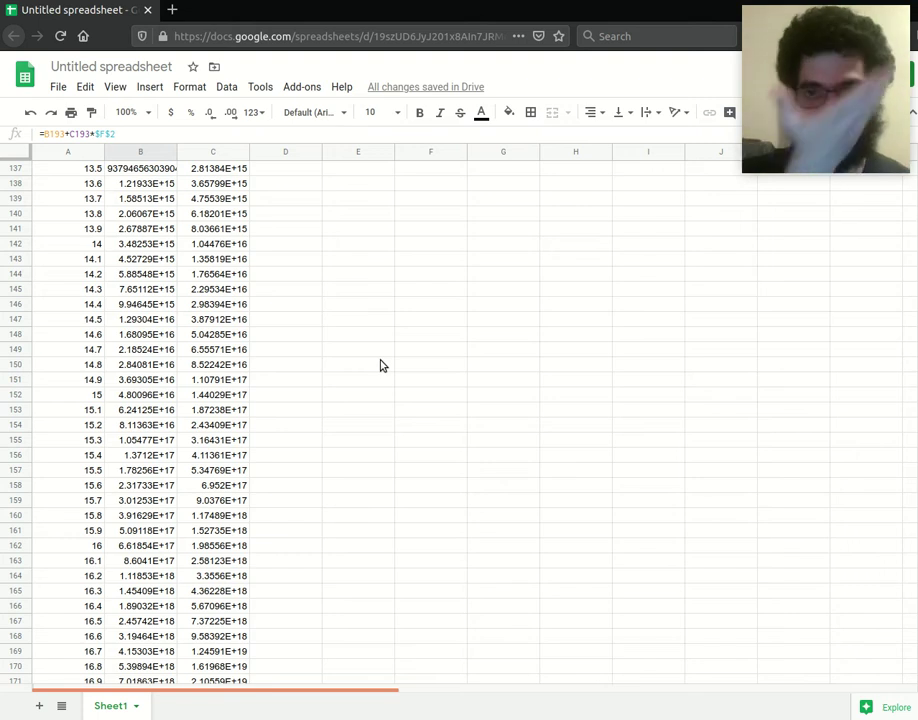
scroll(380, 366, "up", 20)
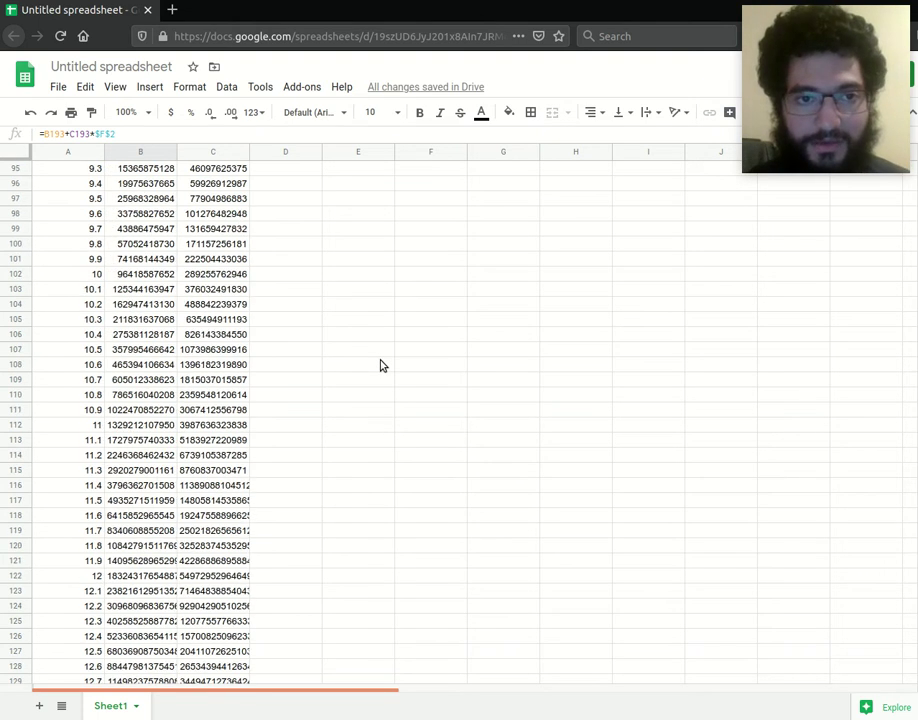
scroll(380, 366, "up", 17)
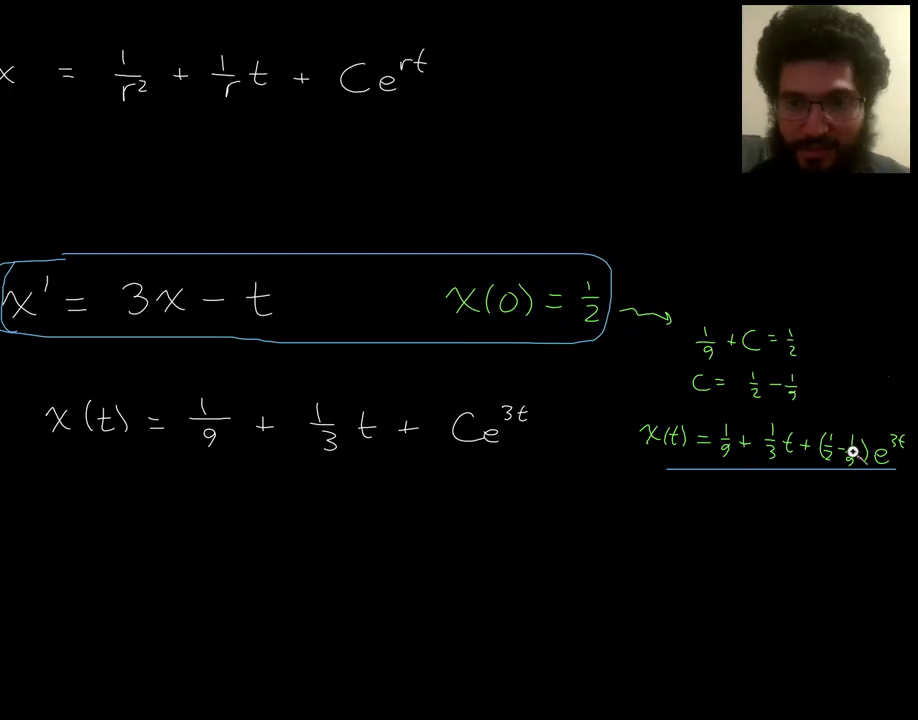
- Review the handwritten derivation of the exact solution x(t) for x(0) = 1/2, then return to the spreadsheet
scroll(904, 455, "up", 3)
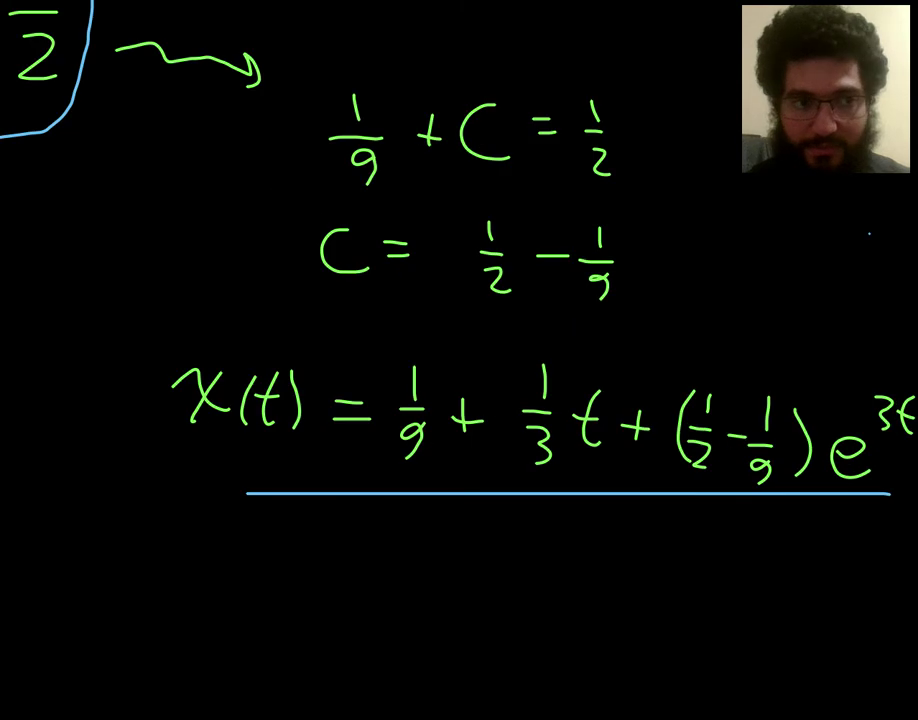
left_click_drag(566, 505, 537, 502)
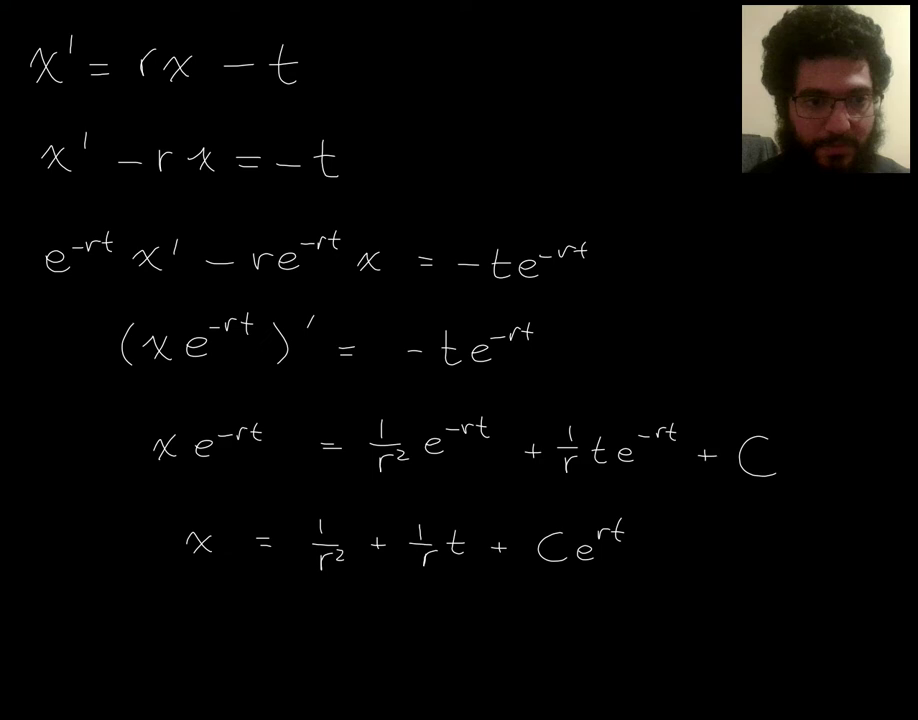
scroll(334, 435, "down", 5)
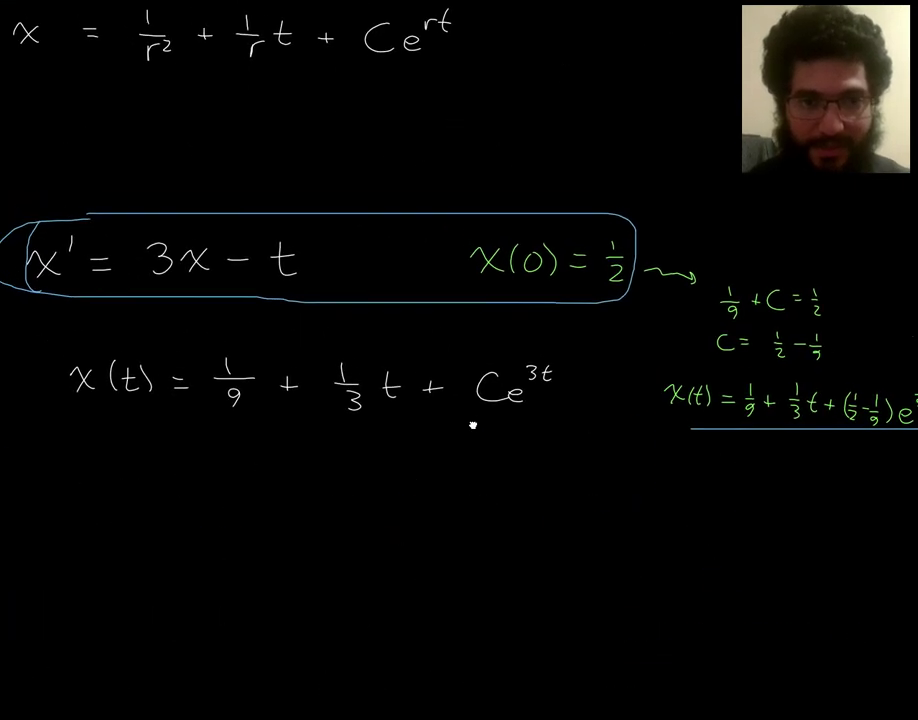
left_click_drag(473, 425, 449, 541)
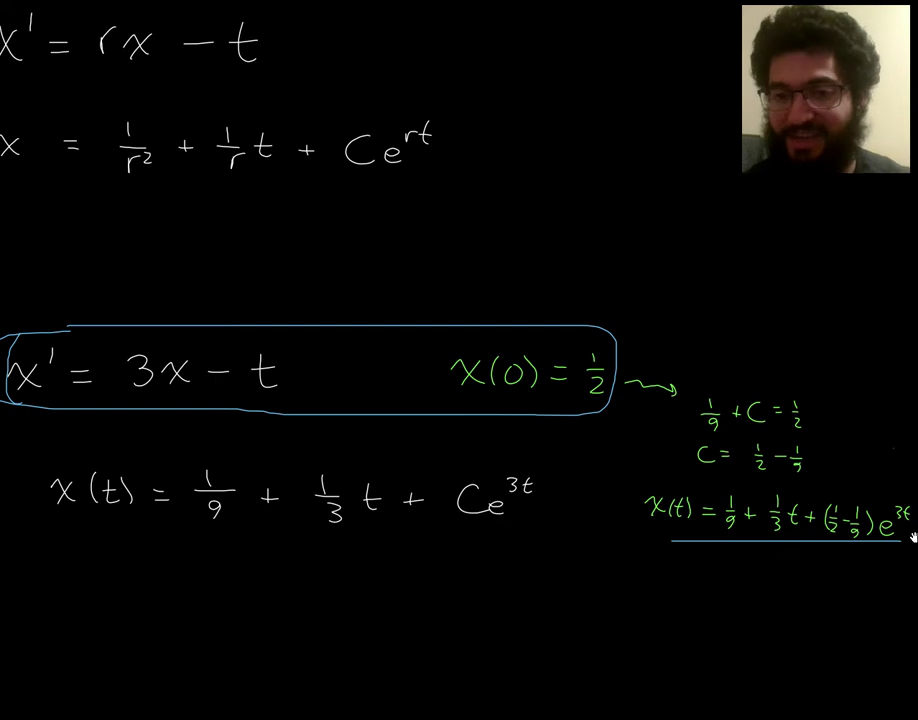
key("alt+Tab")
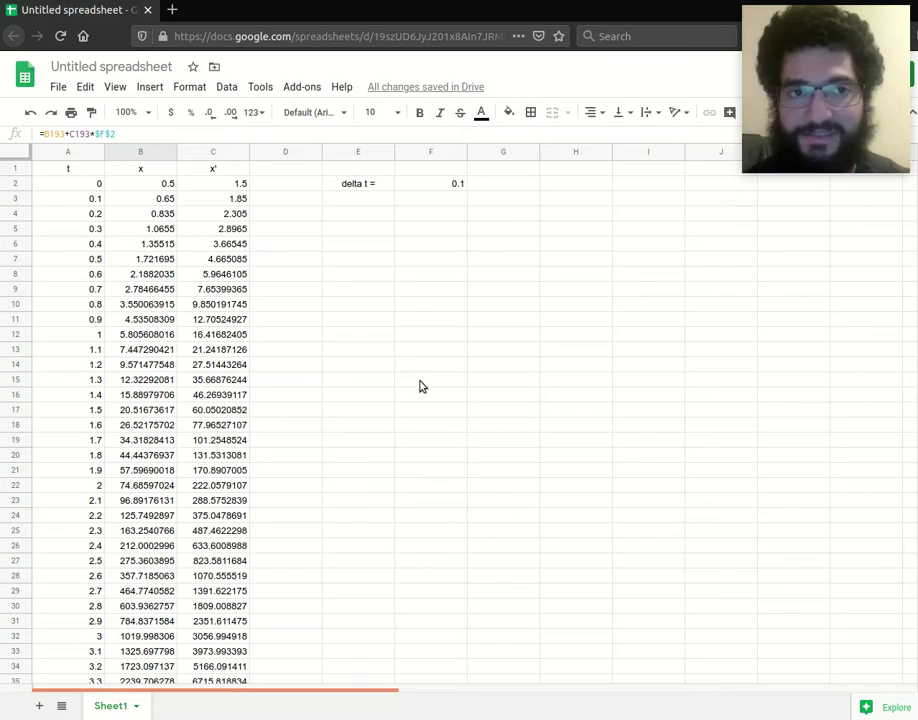
left_click(314, 295)
scroll(322, 369, "down", 1)
scroll(323, 360, "up", 1)
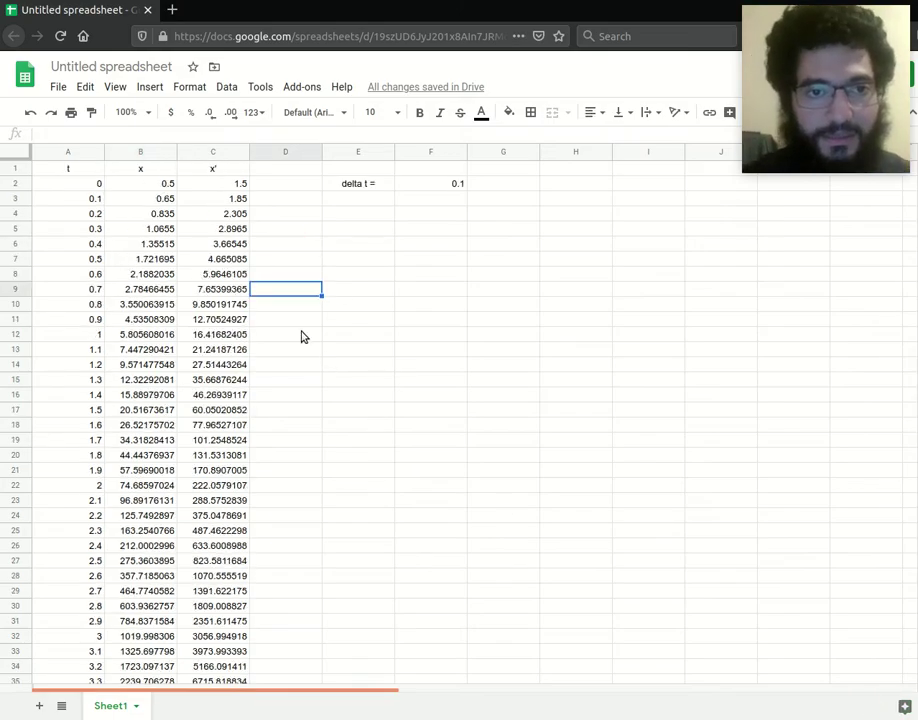
left_click(236, 213)
left_click(37, 184)
left_click(287, 277)
left_click(303, 213)
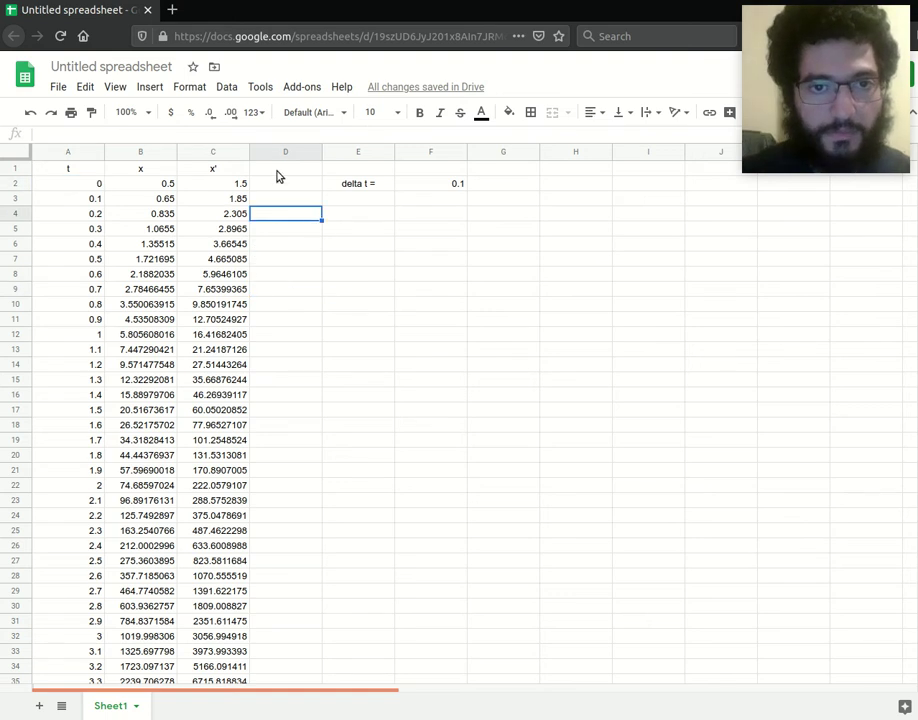
- Trace how B3, B4 and B5 each build on the x and x' values of the row above
left_click(163, 185)
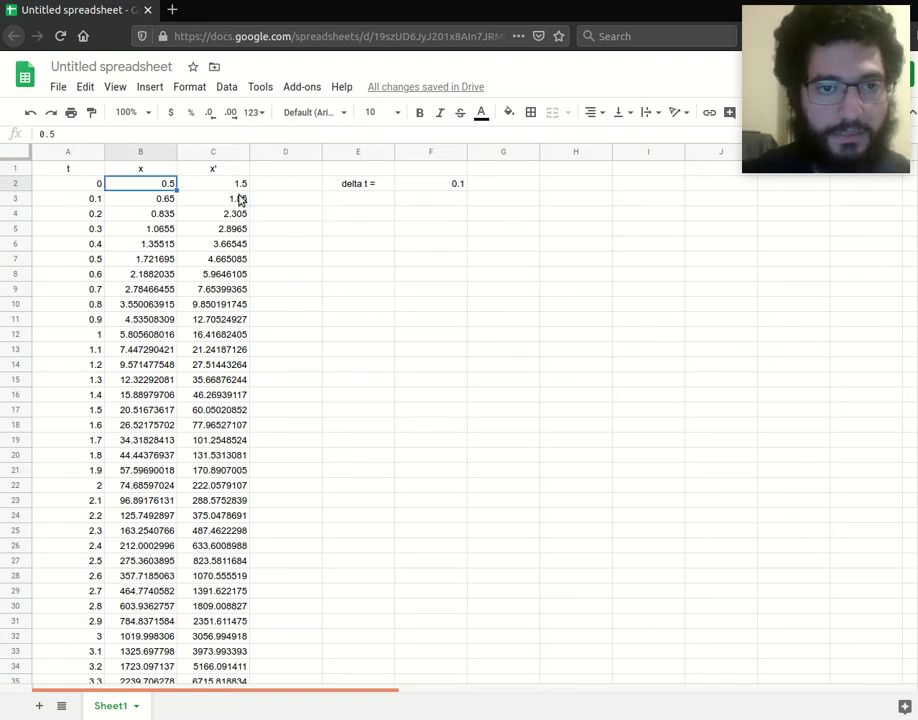
left_click(155, 197)
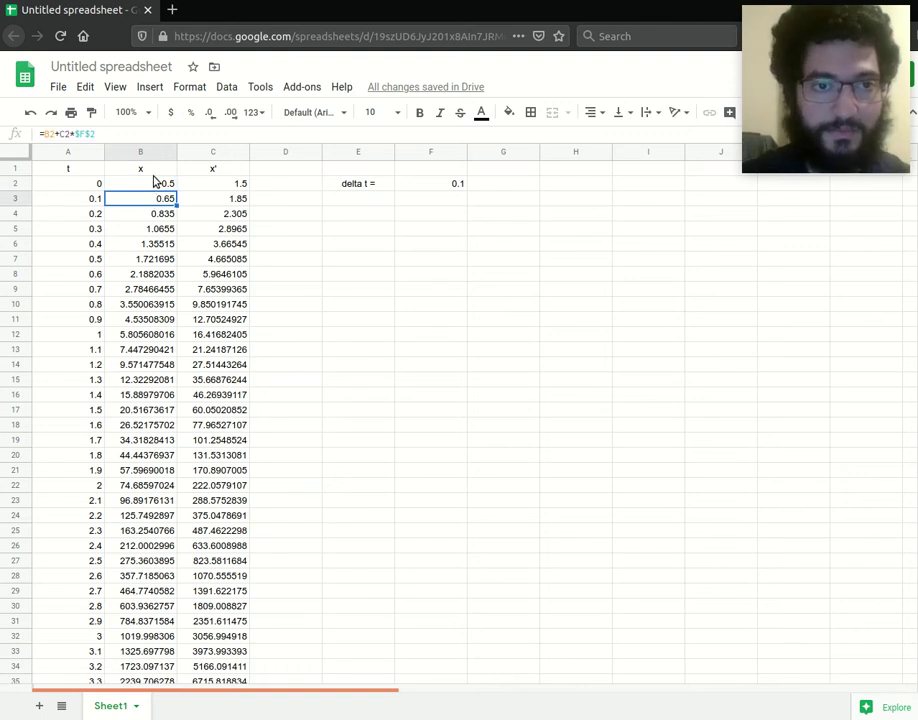
left_click(154, 172)
key("Down")
key("Down")
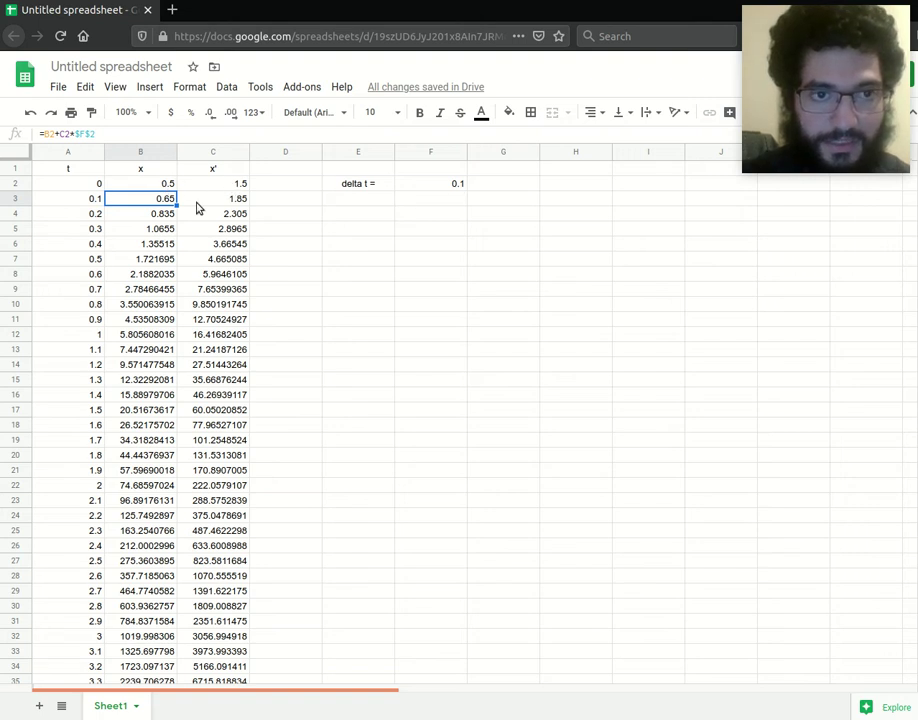
left_click(156, 217)
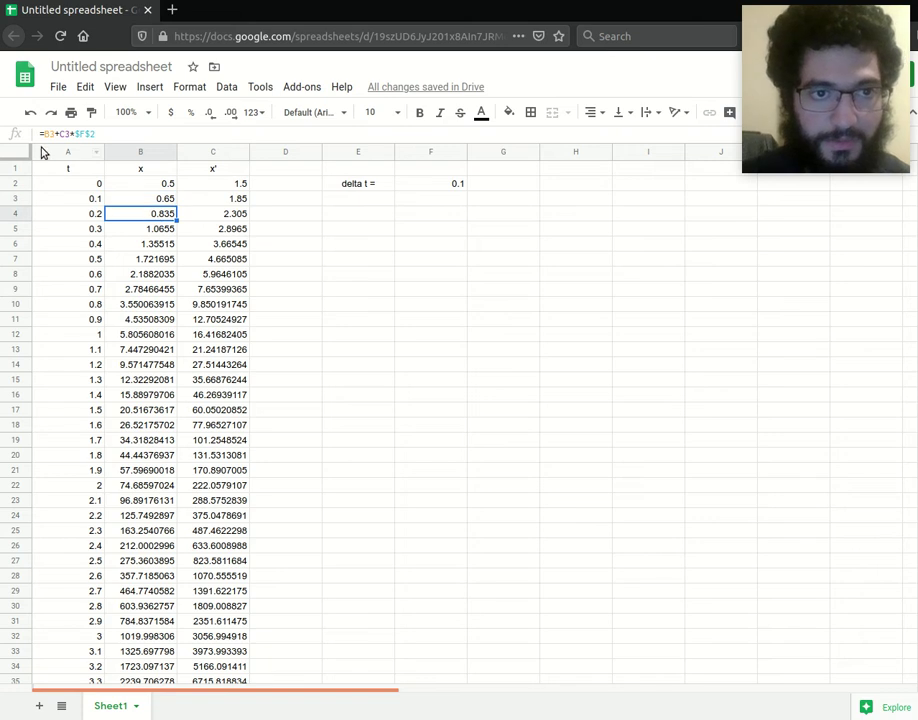
left_click_drag(166, 205, 213, 205)
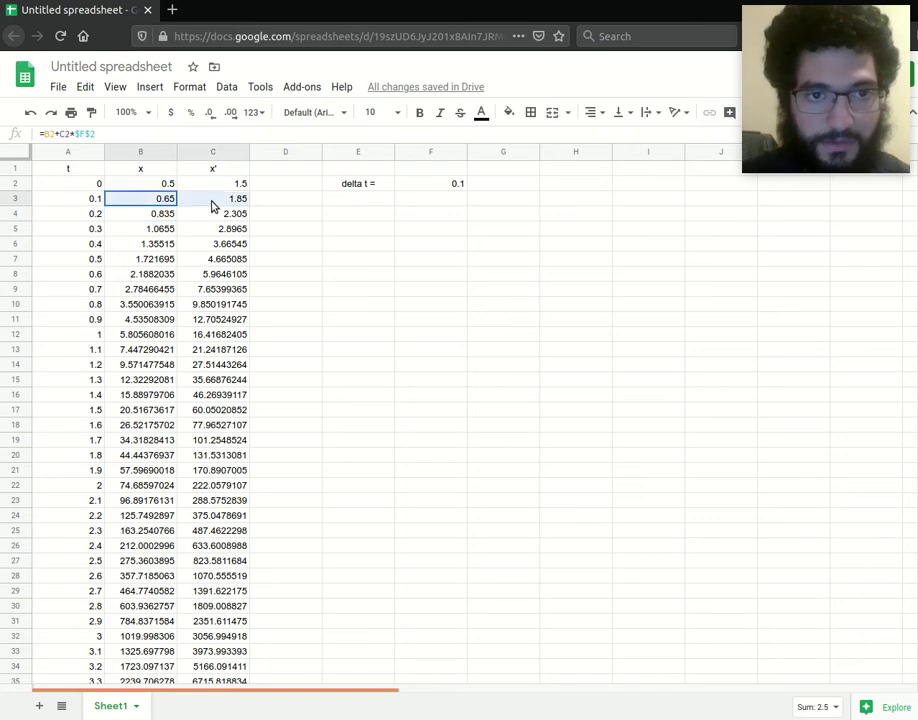
left_click(162, 218)
left_click(162, 229)
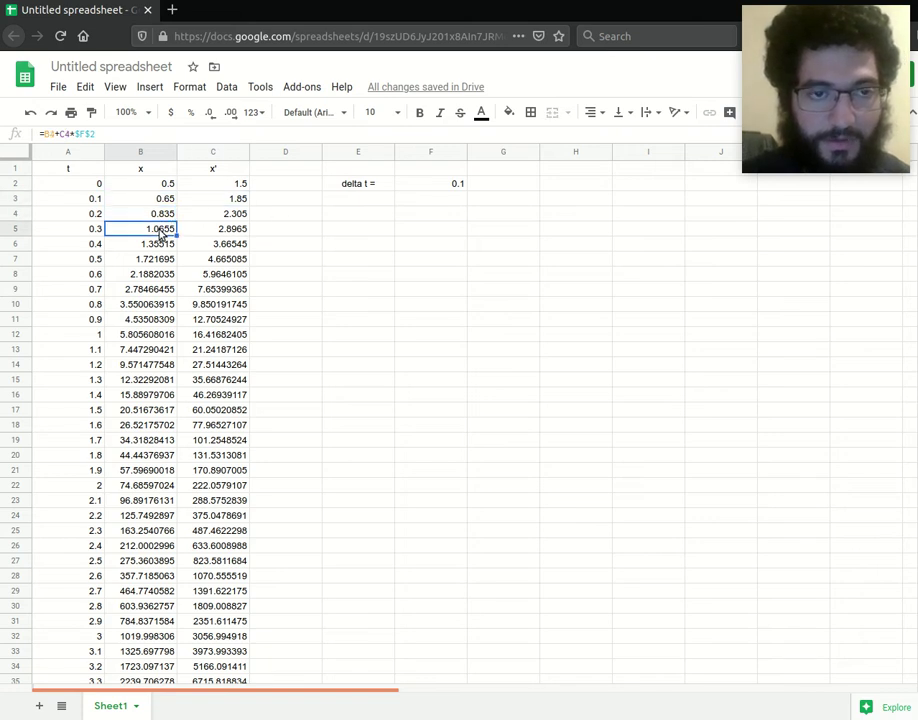
left_click_drag(165, 214, 230, 214)
left_click(168, 230)
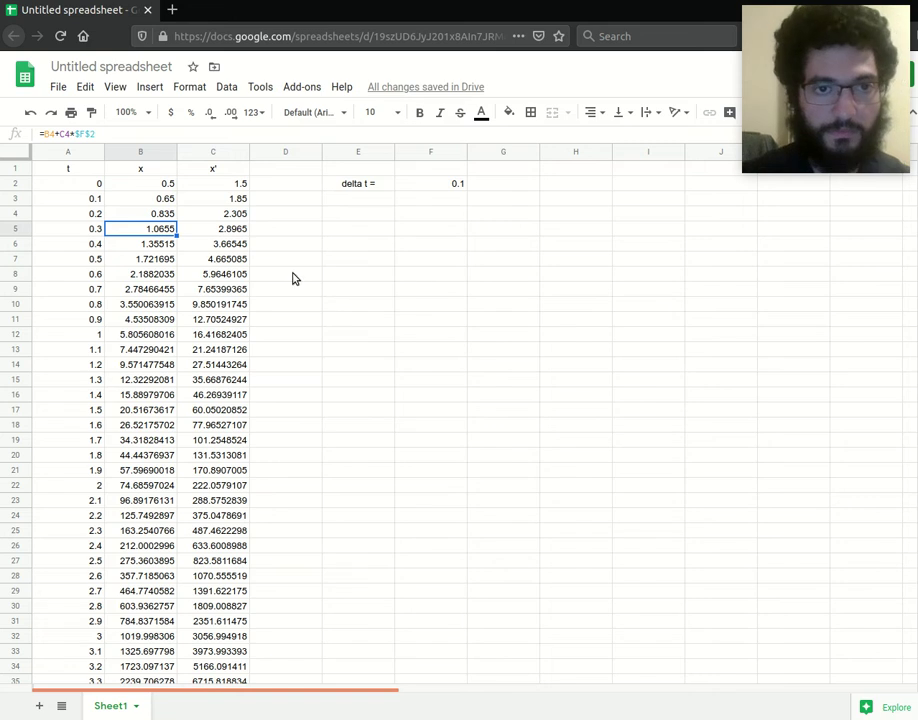
- Examine the approximated x values down column B against their times, including the values at t = 0, 1 and 1.6
left_click(430, 274)
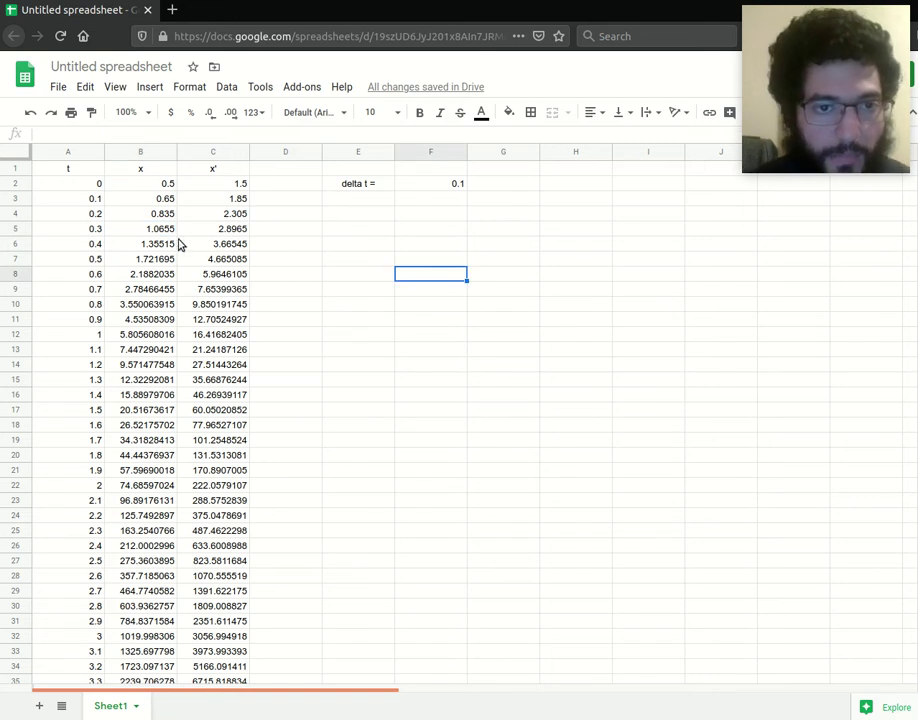
left_click_drag(164, 188, 168, 591)
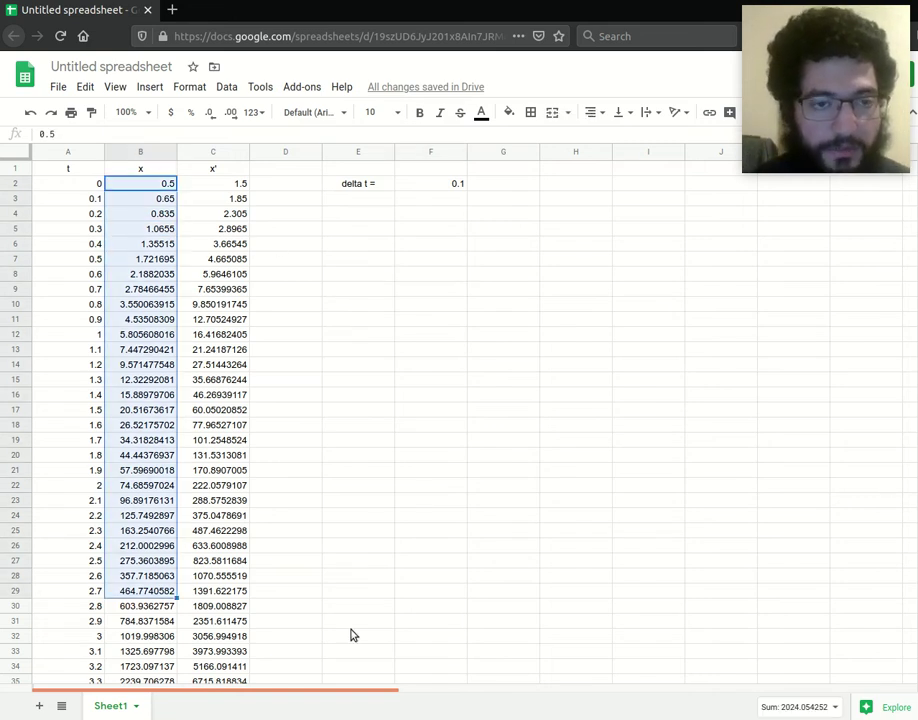
left_click(133, 298)
left_click(140, 440)
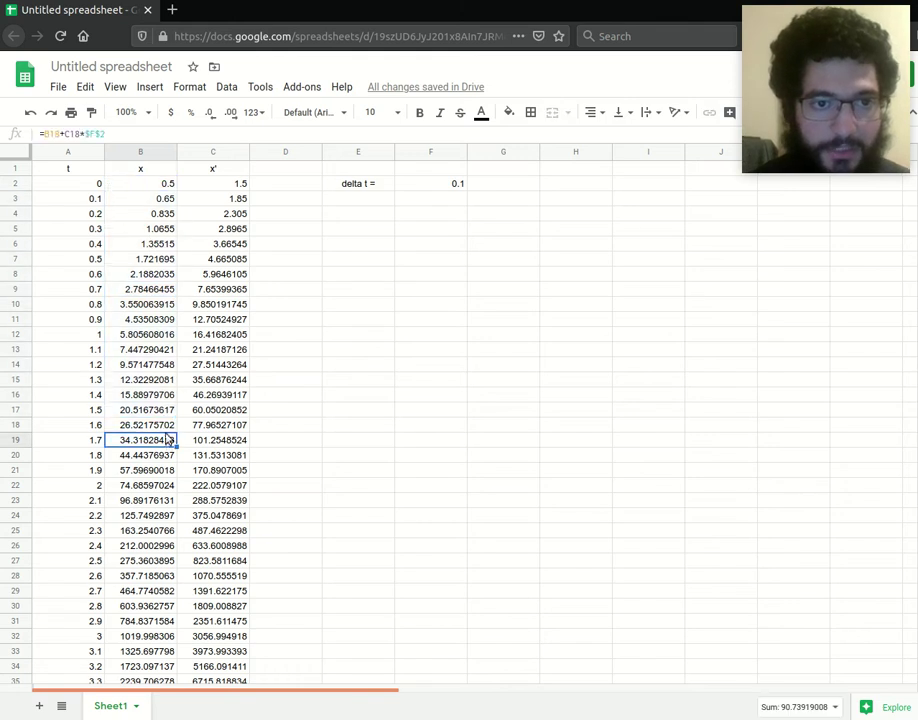
left_click(145, 189)
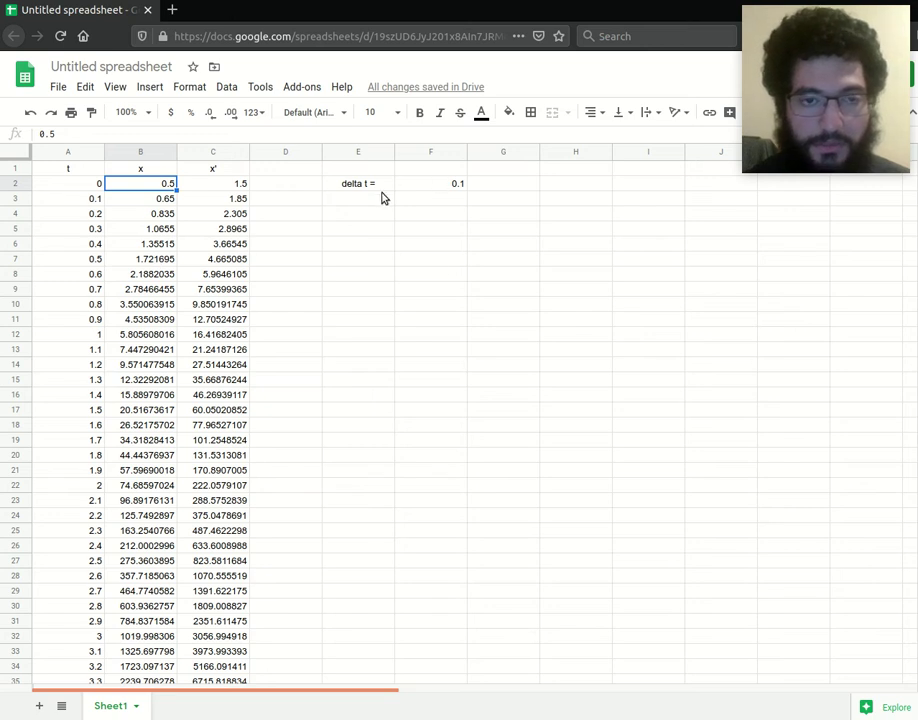
left_click(110, 409)
left_click(147, 335)
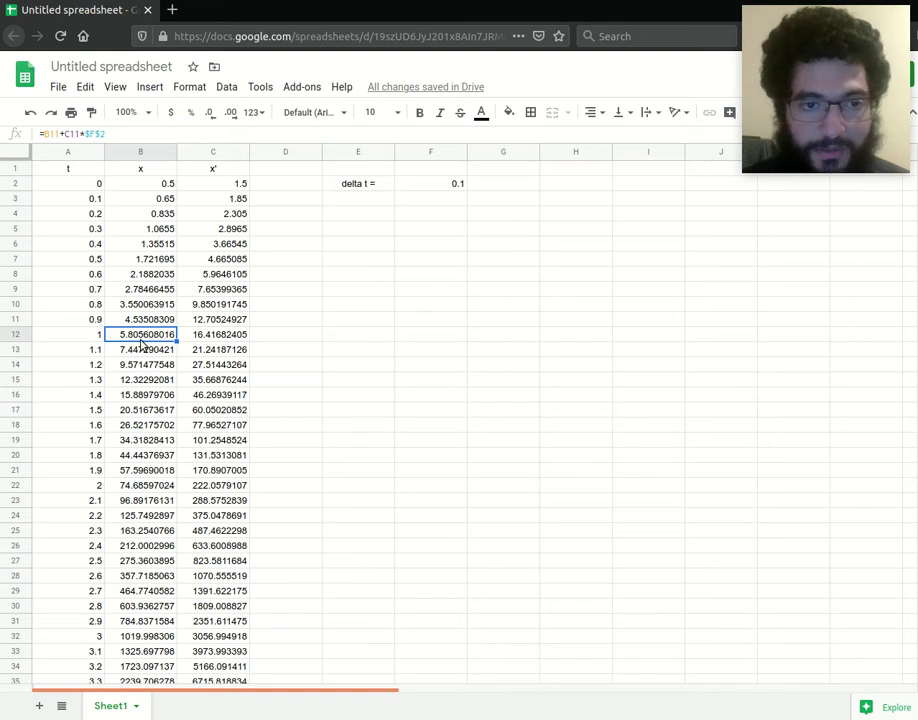
left_click(143, 426)
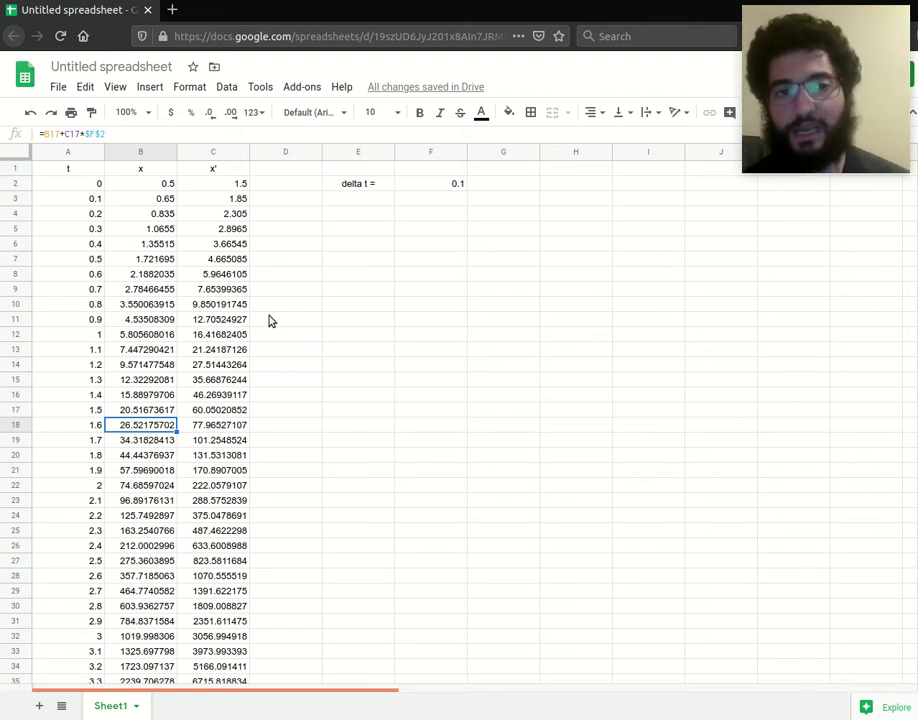
- Rename the column header in B1 to "x (numerical)"
left_click(150, 172)
key("Return")
type("(numerical)")
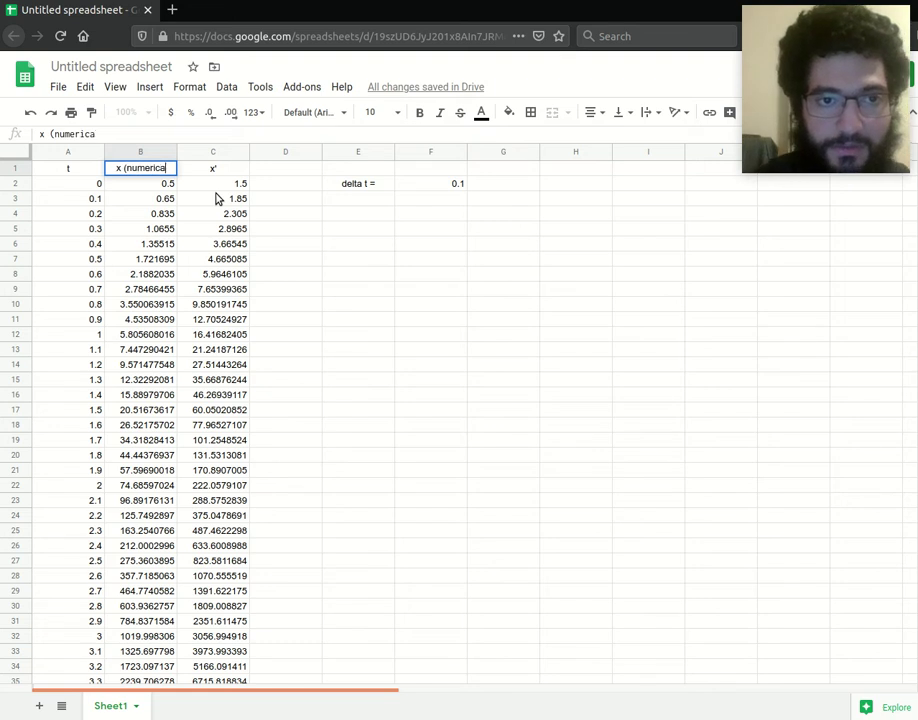
key("Return")
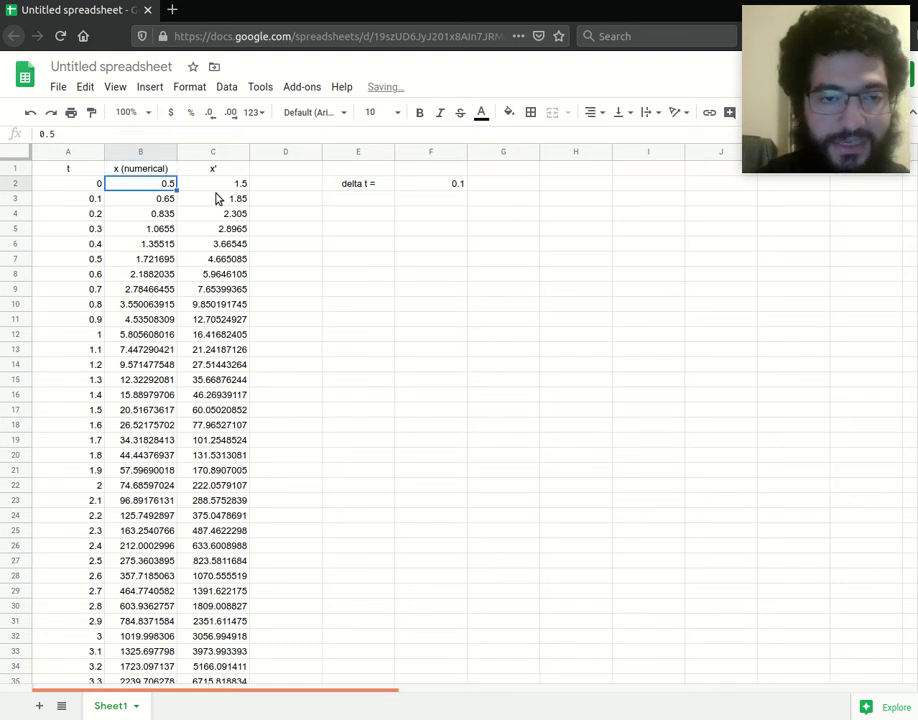
- Add the column header "x (theoretical)" in D1
left_click(312, 170)
type("x (th")
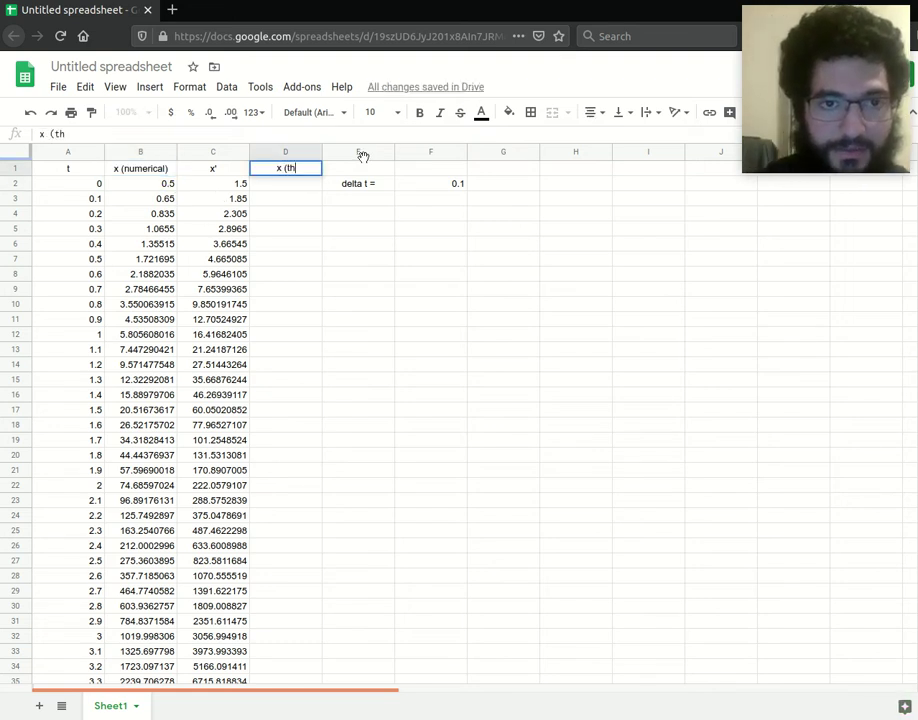
type("eoretical)")
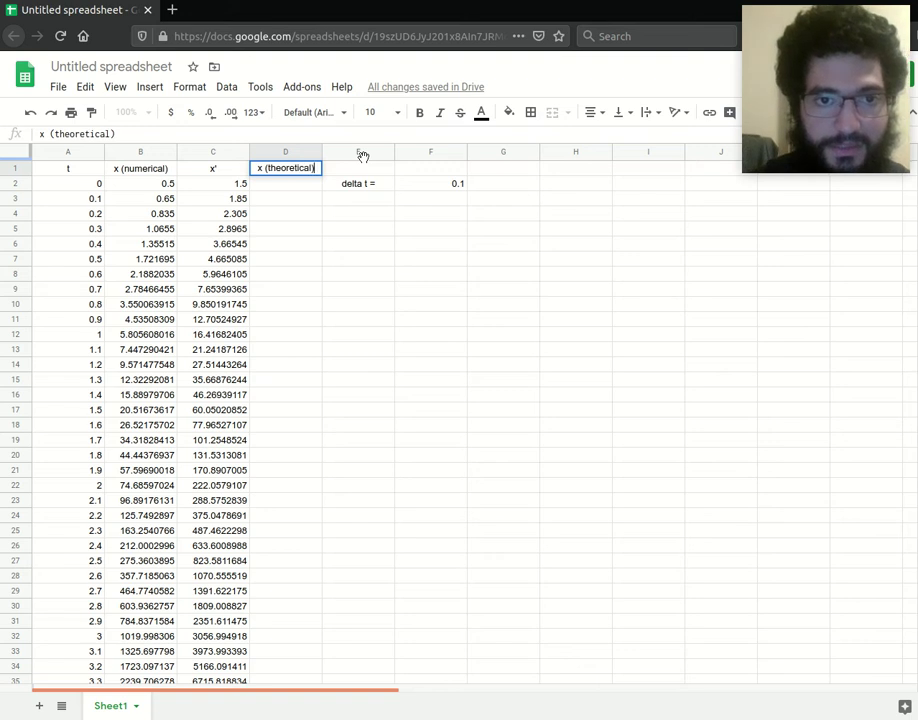
key("Return")
- Review the numerical x values and check the x' formula in C2 against the handwritten equation x' = 3x - t
left_click_drag(160, 183, 160, 199)
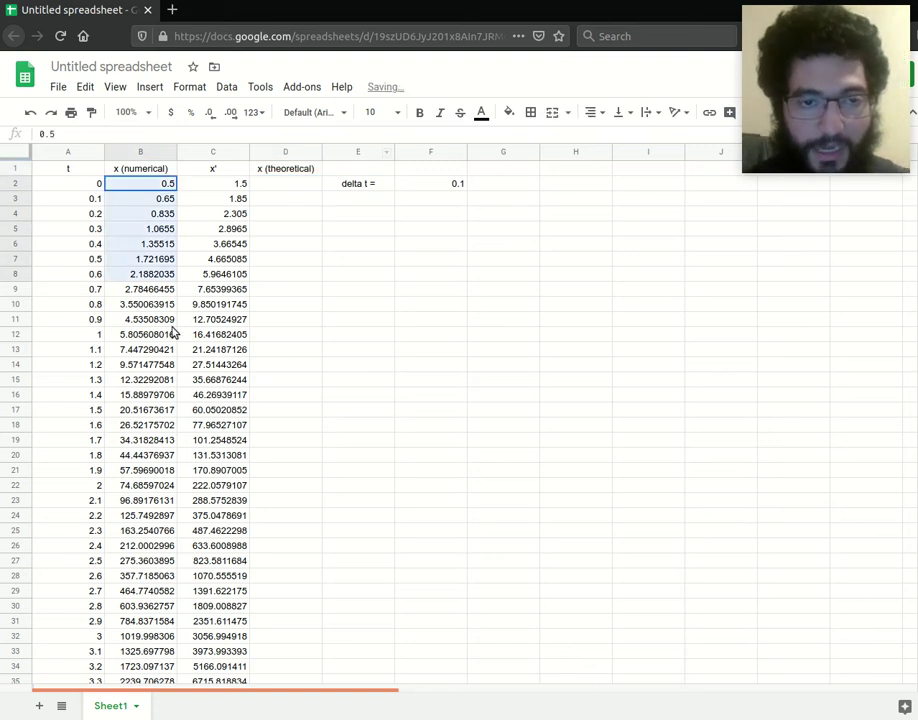
left_click_drag(167, 249, 174, 550)
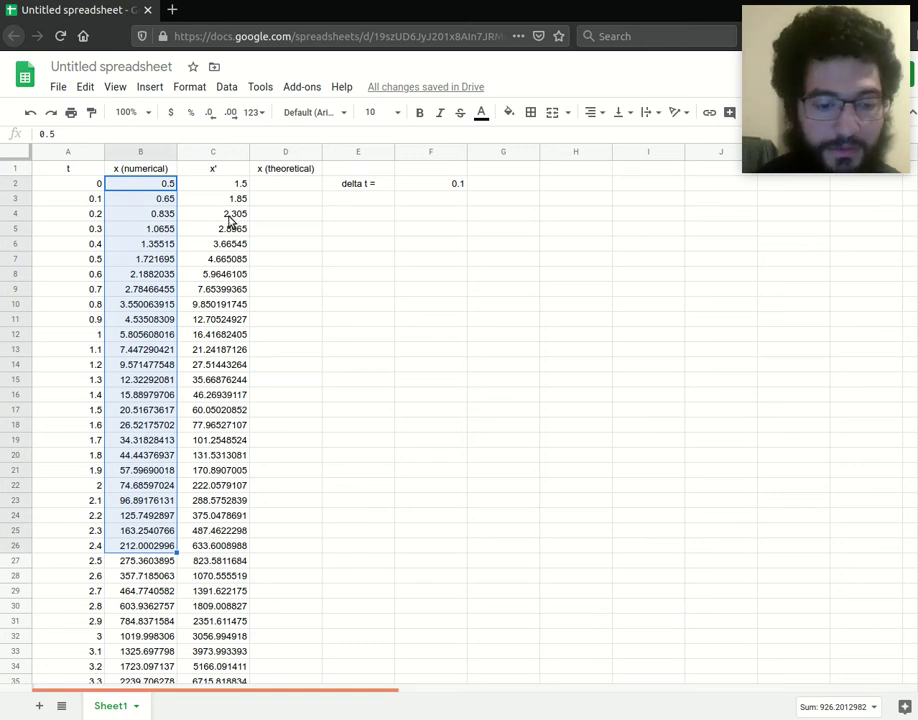
key("alt+Tab")
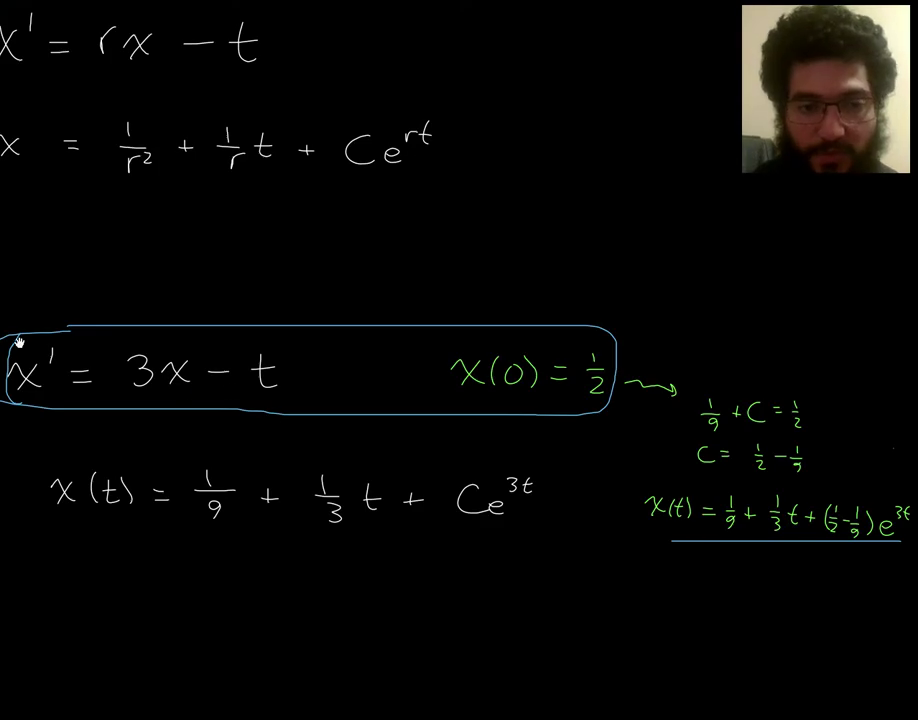
key("alt+Tab")
left_click(236, 187)
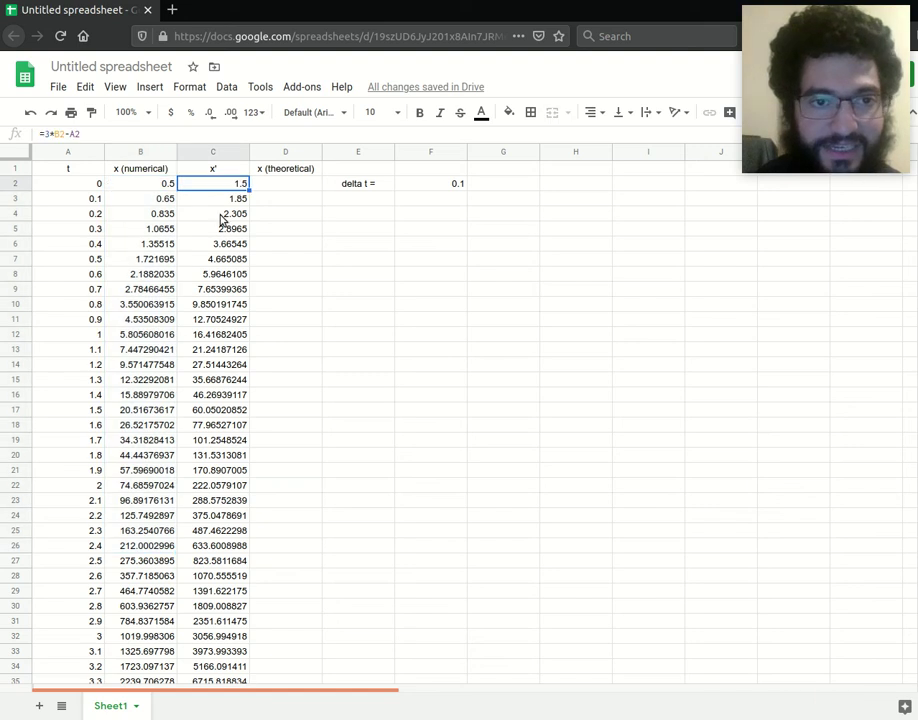
left_click_drag(46, 136, 92, 134)
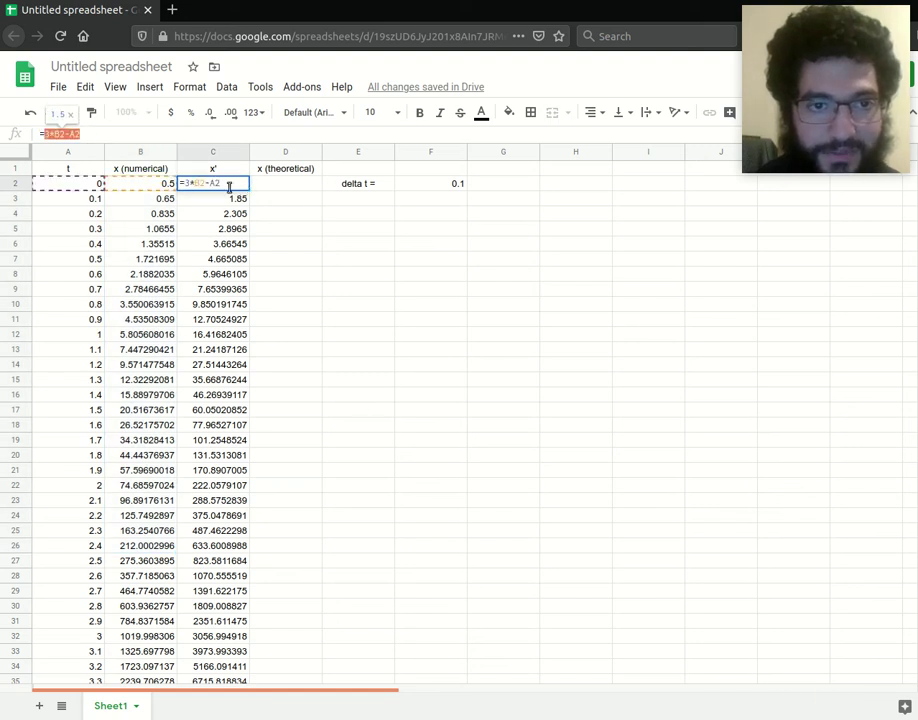
left_click(408, 276)
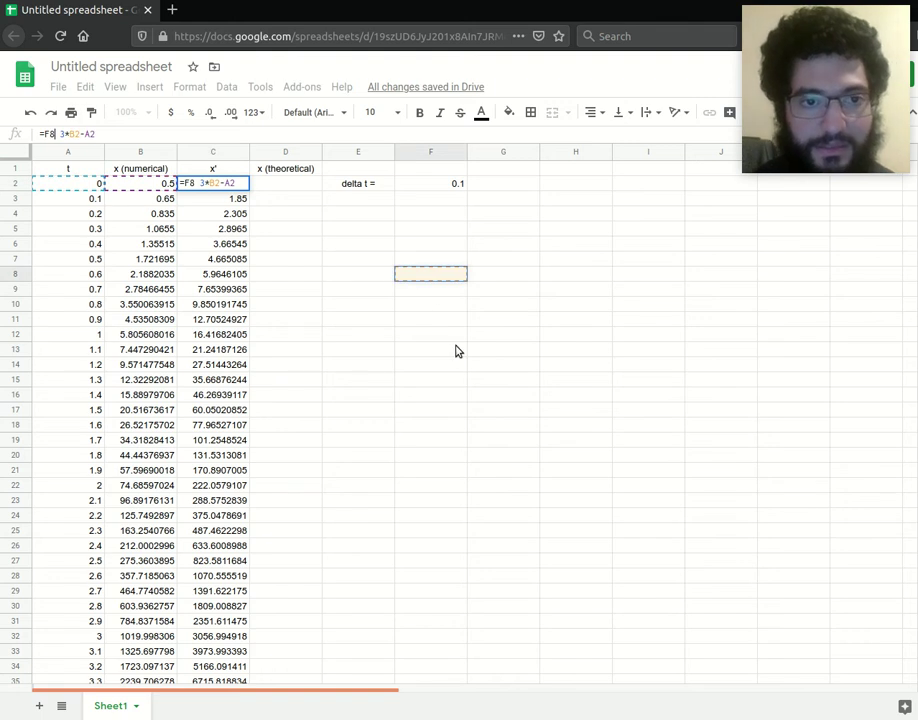
key("Escape")
left_click(453, 272)
left_click(238, 183)
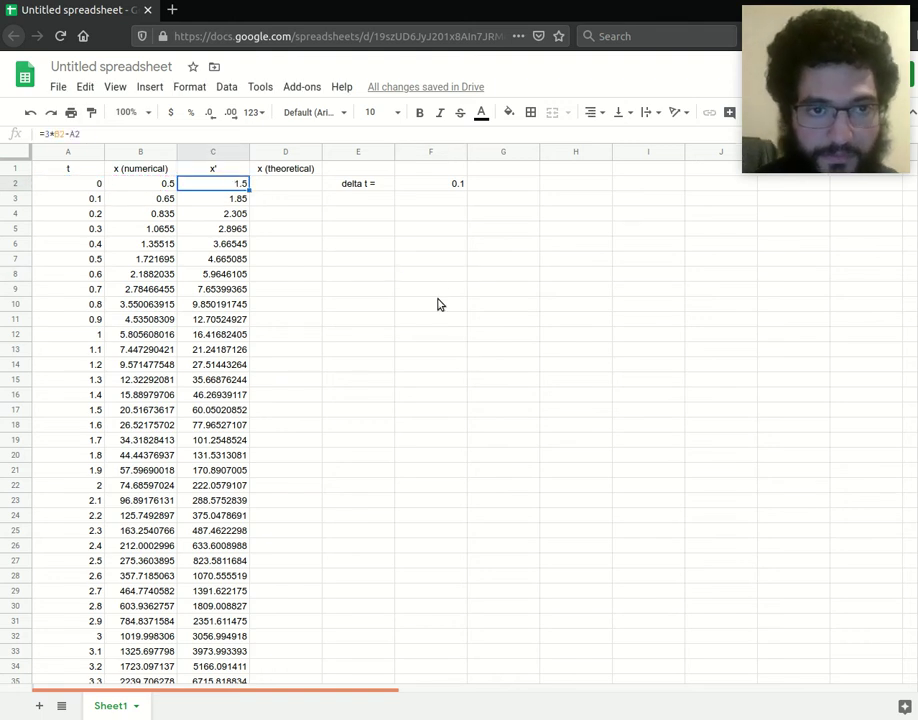
- Consult the handwritten solution x(t) = 1/9 + 1/3 t + (1/2 - 1/9)e^(3t) needed for the x (theoretical) column
left_click(462, 228)
left_click(306, 185)
left_click_drag(305, 187, 303, 520)
left_click(330, 515)
left_click(290, 184)
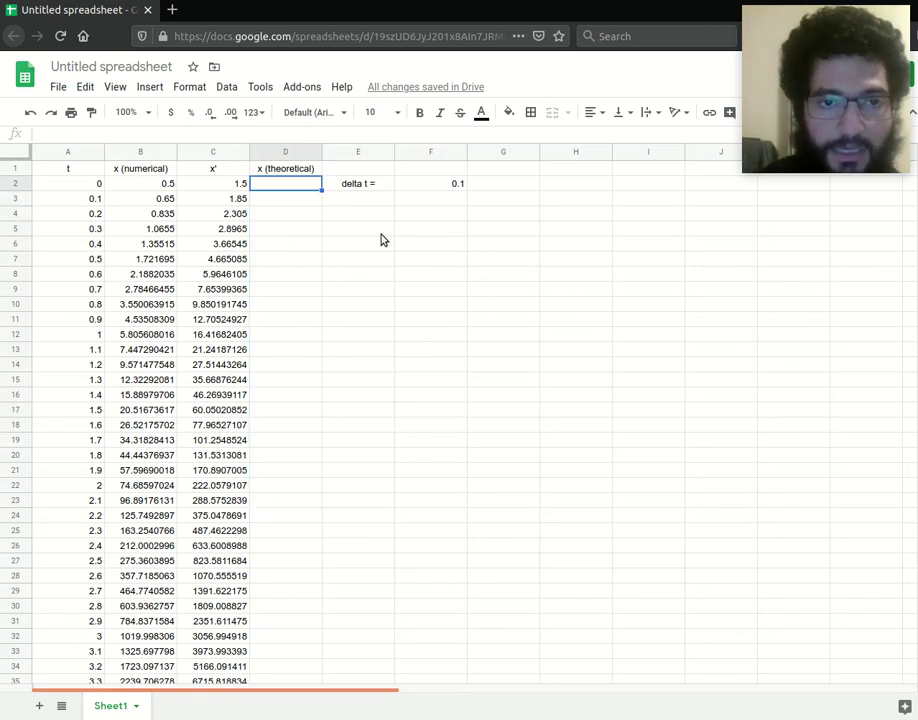
key("alt+Tab")
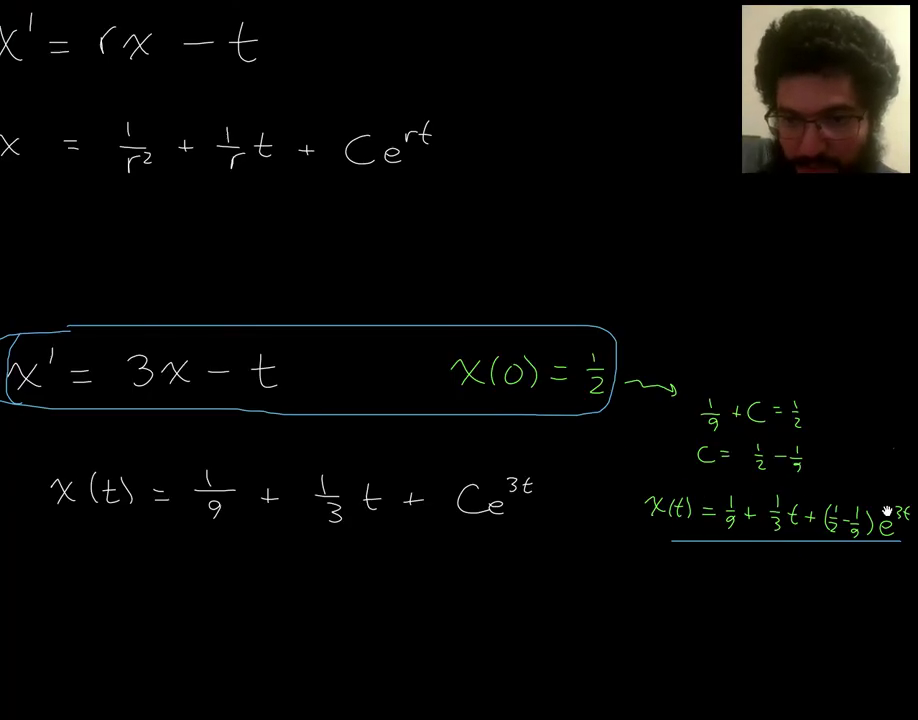
key("alt+Tab")
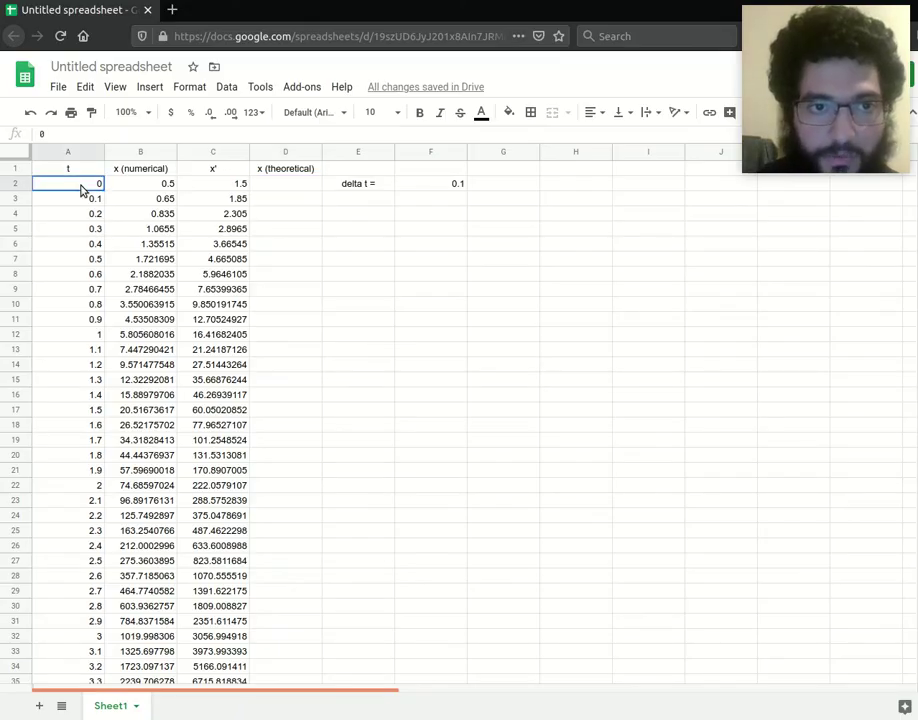
left_click(278, 230)
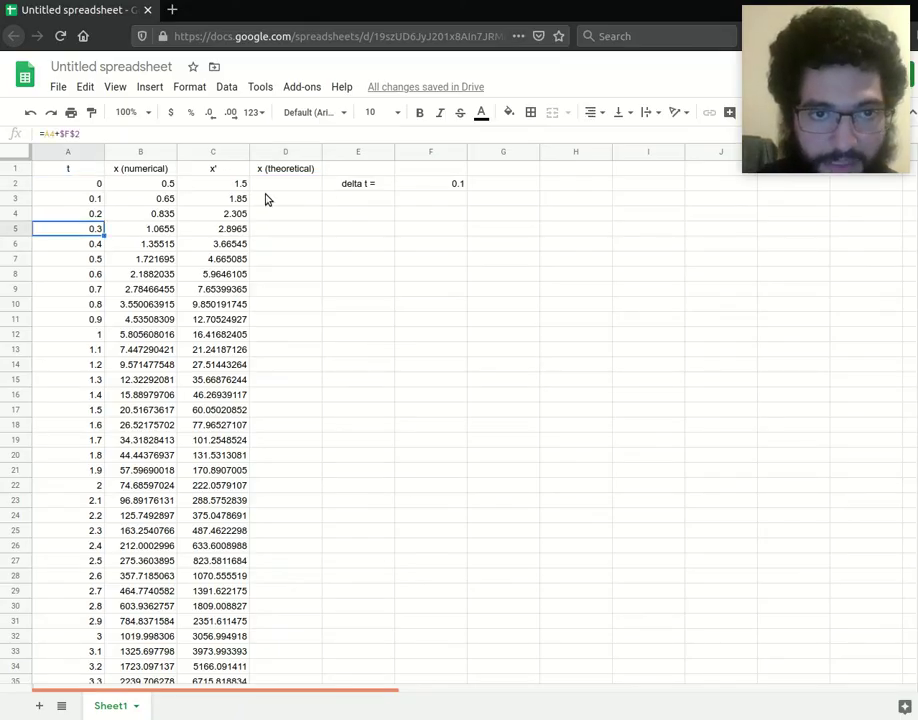
- Enter the theoretical solution formula =1/9+1/3*A2+(1/2-1/9)*EXP(3*A2) in D2, keeping the handwritten solution in view above the spreadsheet
left_click(287, 185)
type("=")
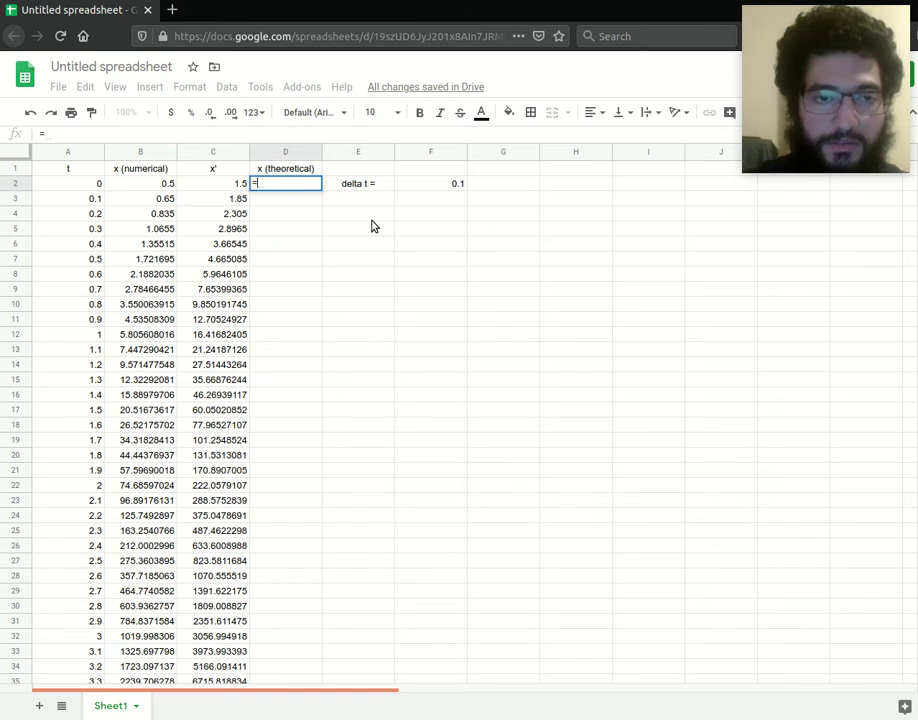
left_click_drag(492, 266, 149, 265)
left_click_drag(313, 325, 509, 409)
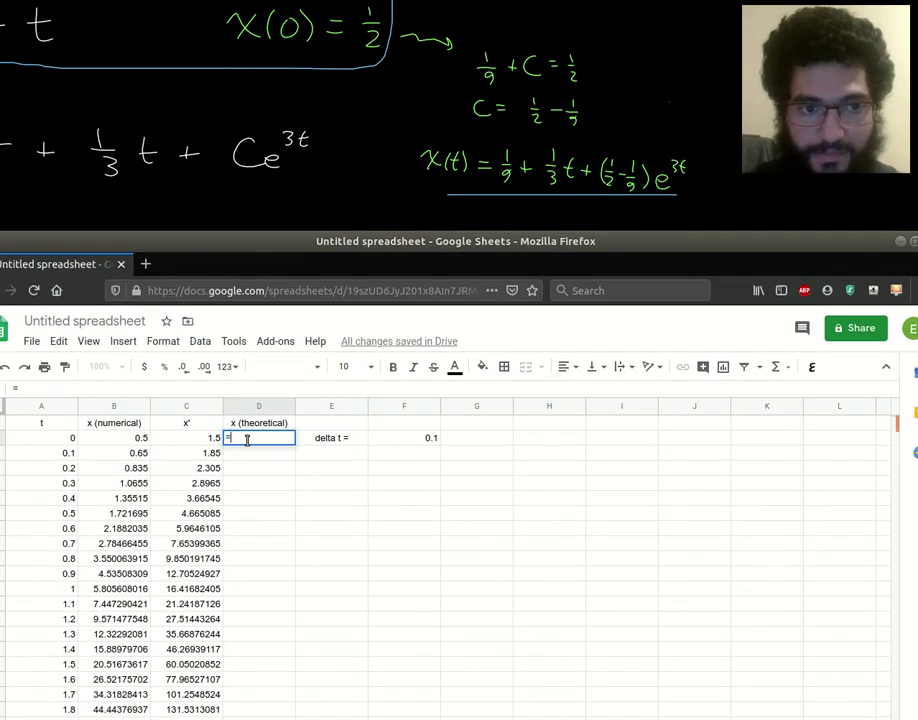
type("1/9")
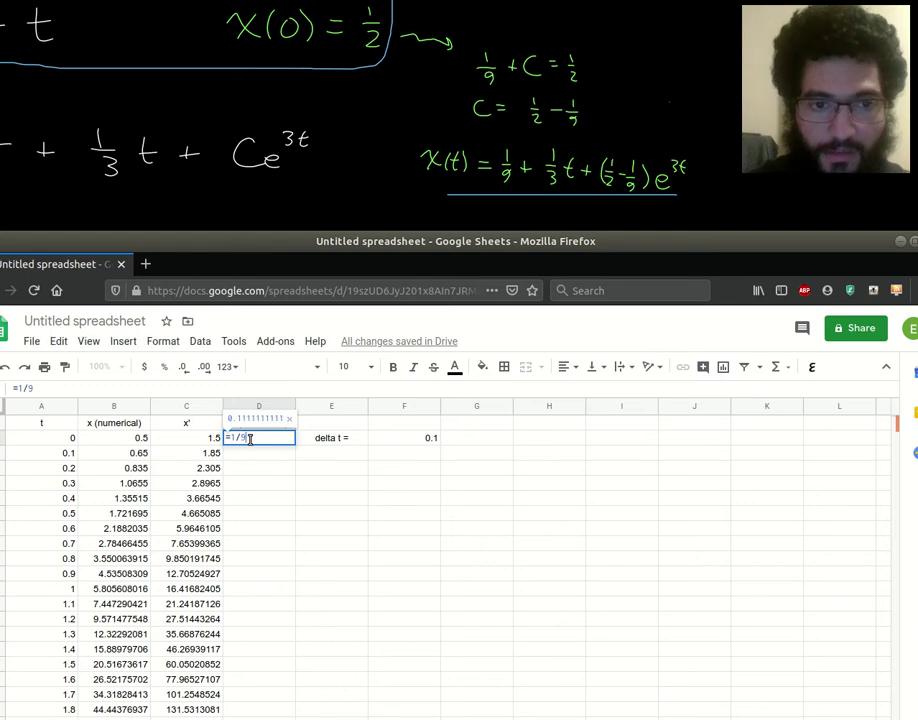
type("+1/3*")
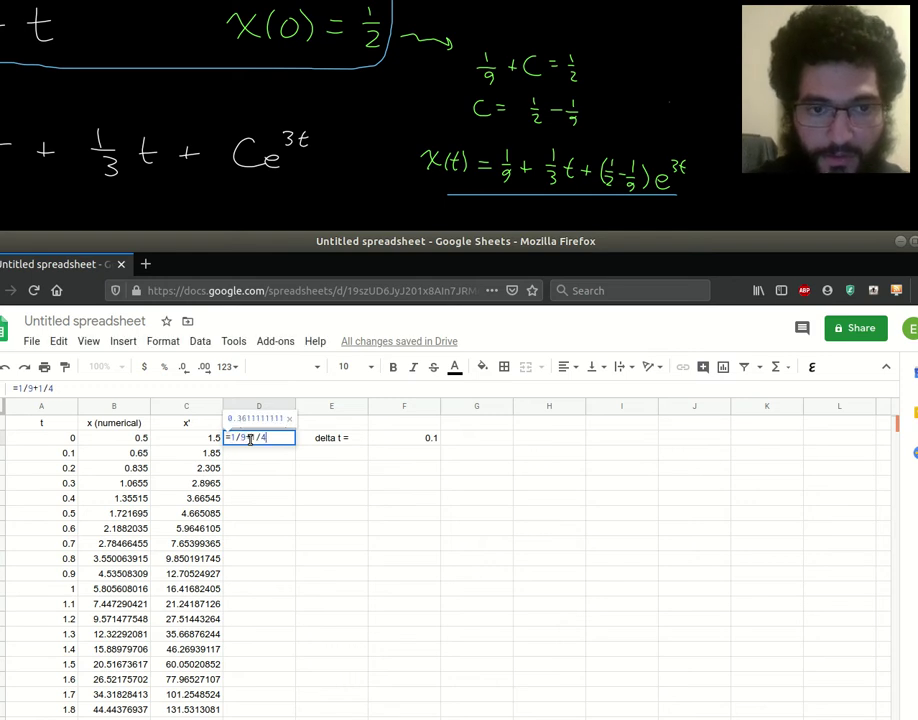
left_click(70, 438)
type("+(1/2-1/")
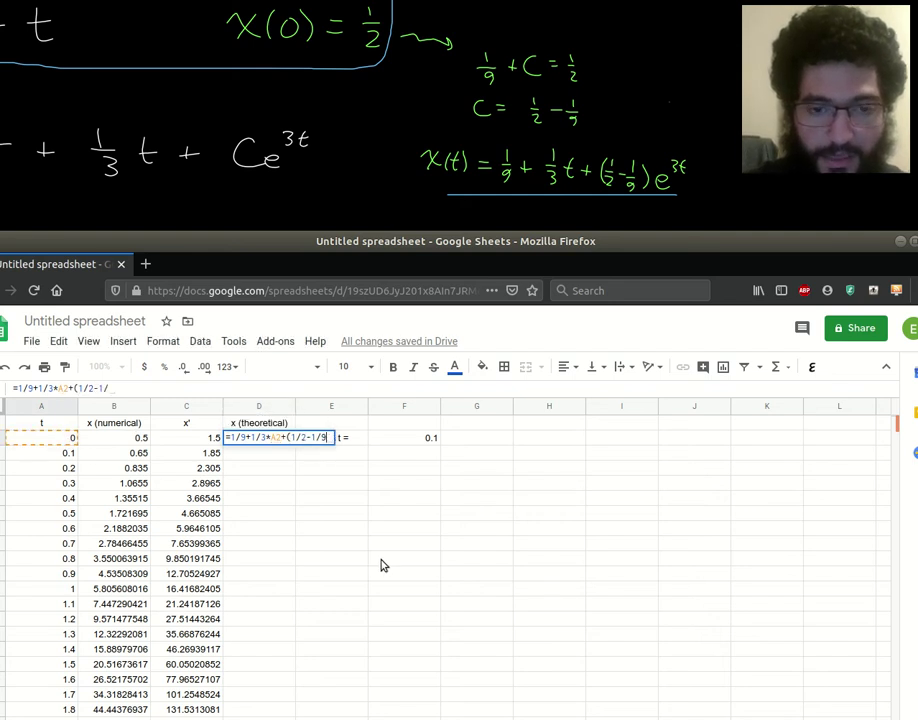
type("9)*E")
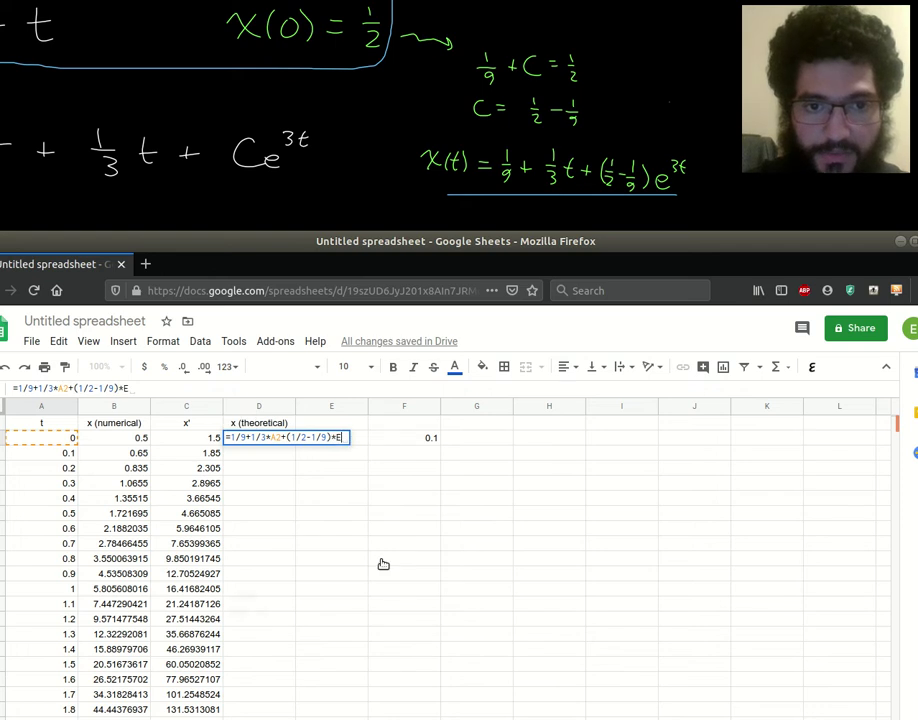
type("XP(")
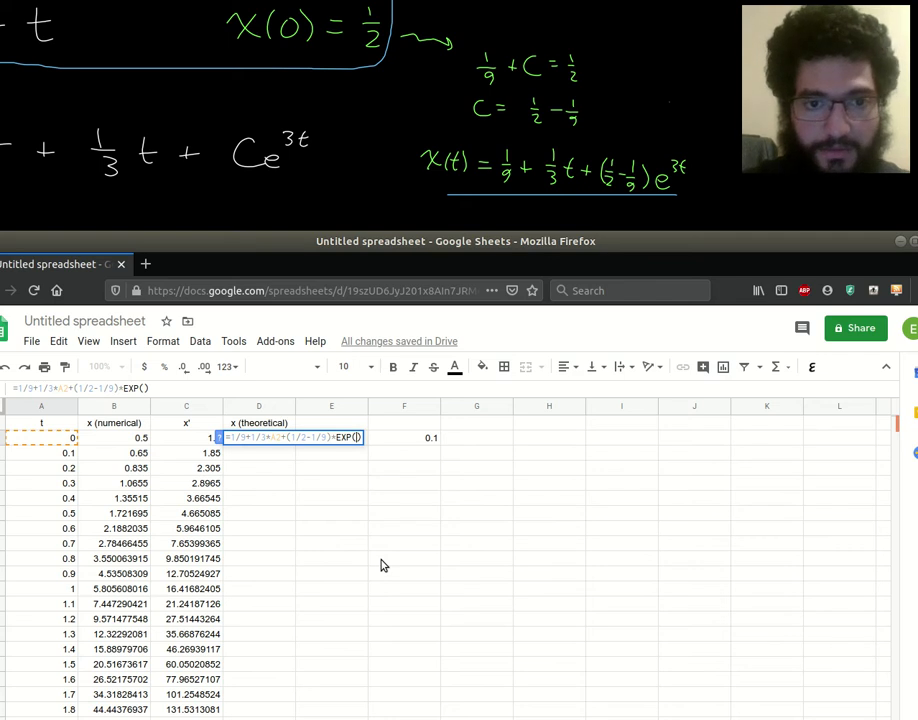
type("3*")
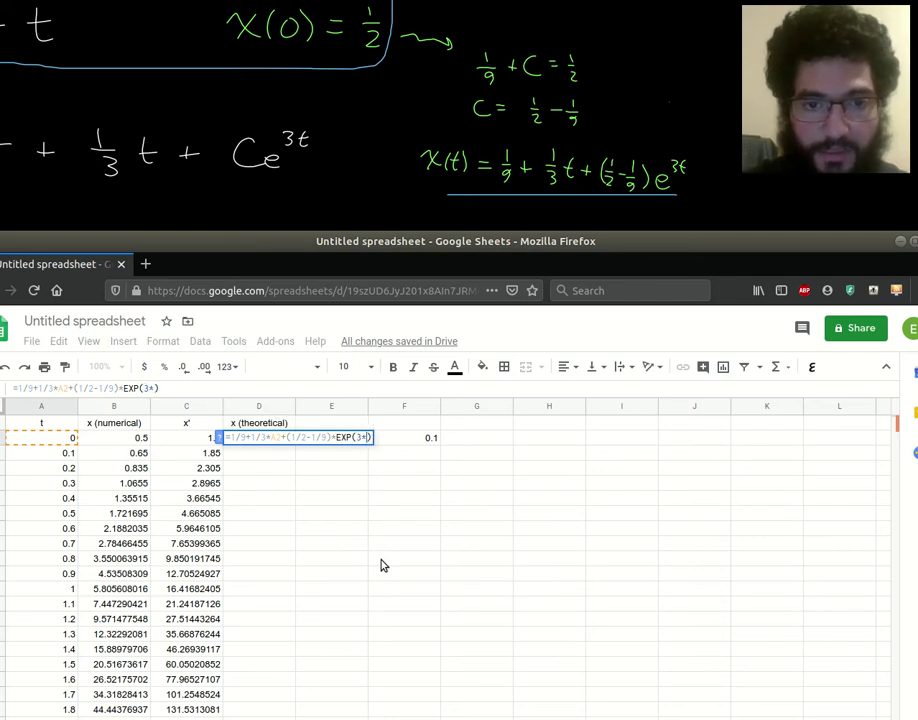
left_click(55, 440)
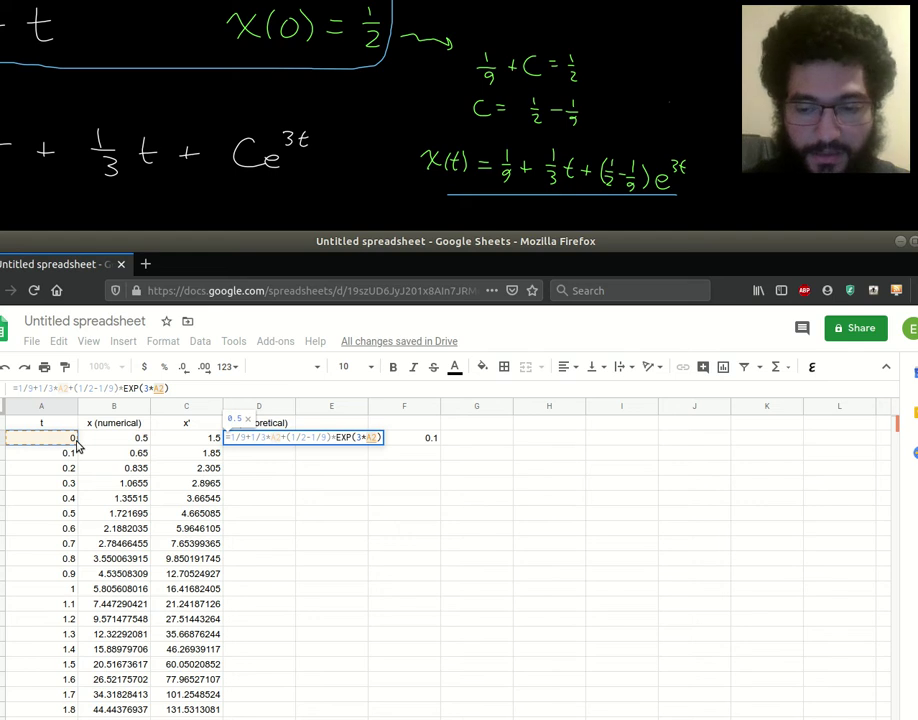
key("Return")
- Fill the theoretical solution formula from D2 down column D to row 202
left_click(289, 442)
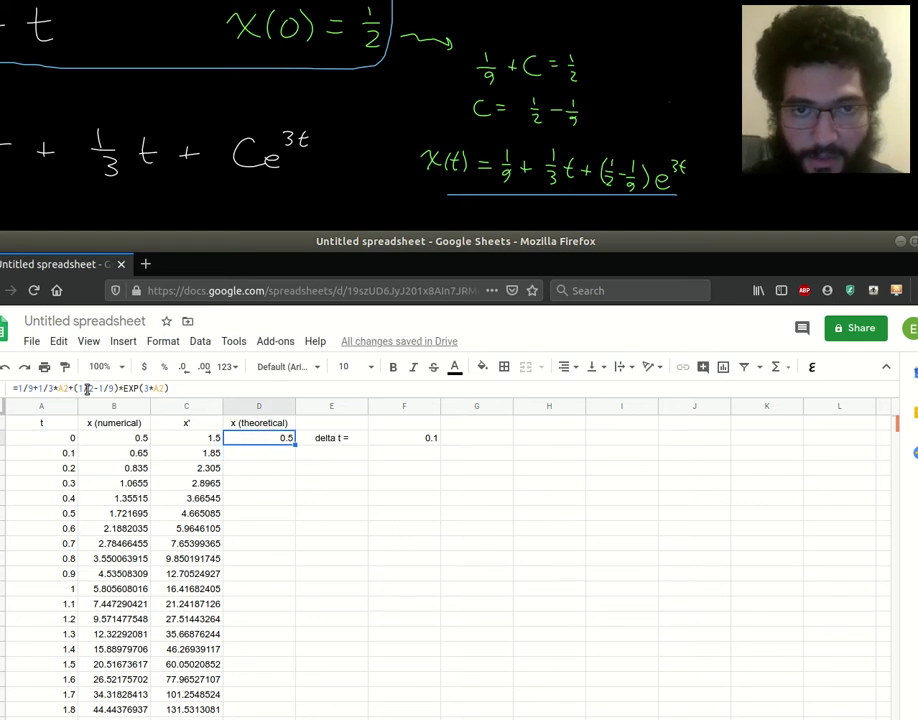
left_click_drag(295, 444, 307, 650)
left_click_drag(389, 504, 459, 308)
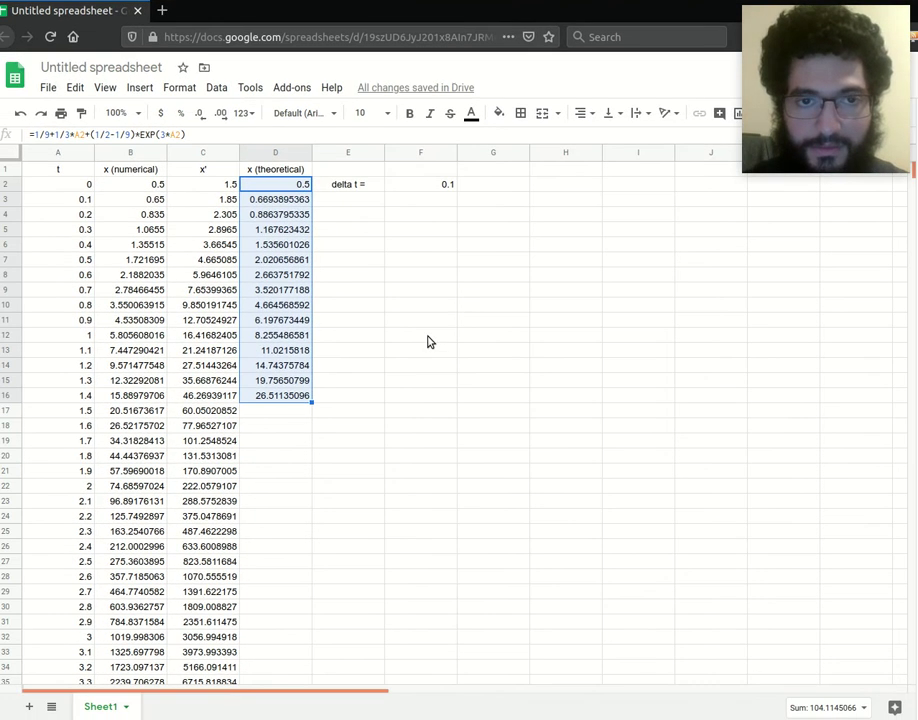
key("ctrl+z")
left_click_drag(311, 190, 307, 493)
left_click(410, 470)
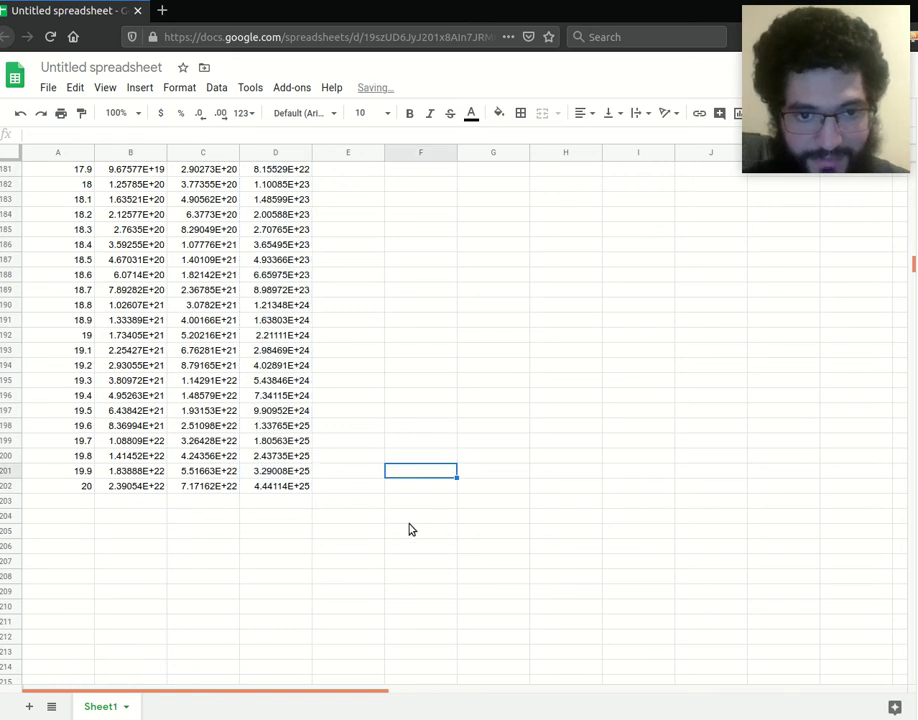
- Check the D2 formula against the handwritten derivation of C and x(t)
scroll(420, 515, "up", 4)
scroll(446, 522, "up", 20)
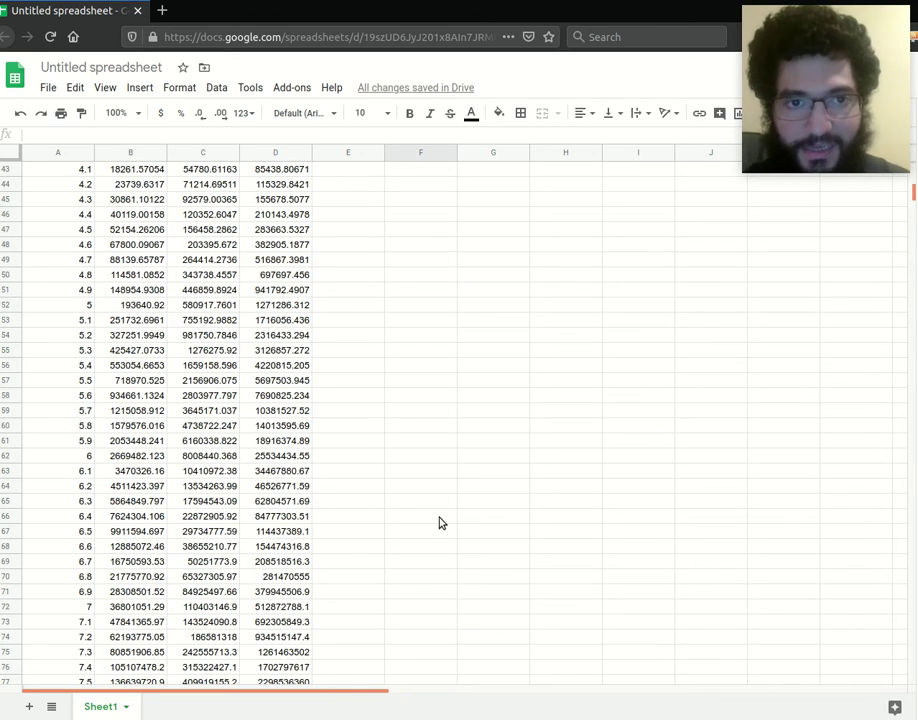
left_click(285, 199)
left_click(274, 187)
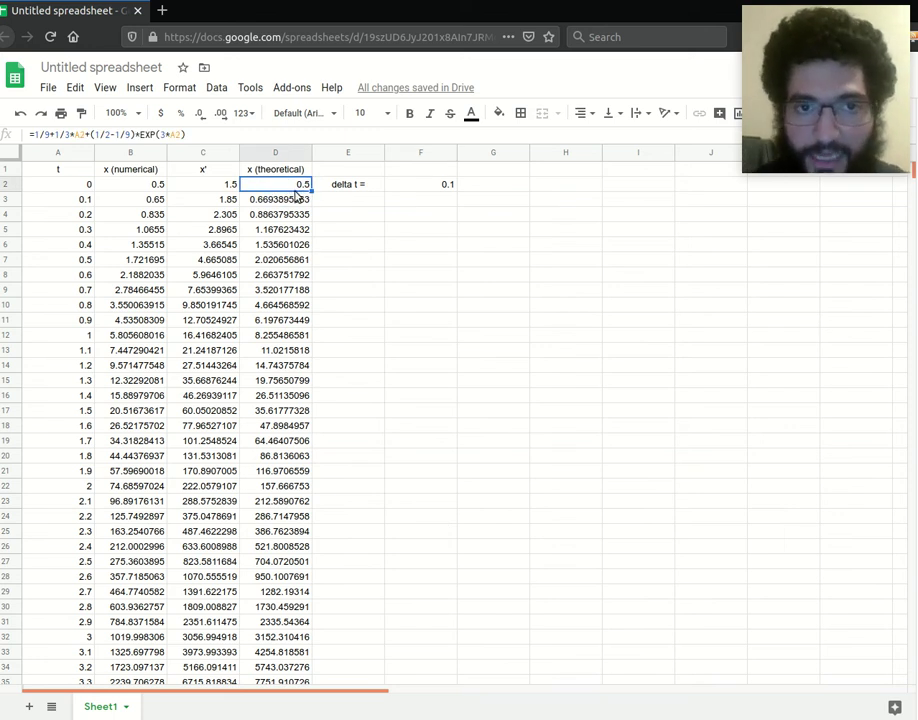
left_click_drag(719, 311, 19, 525)
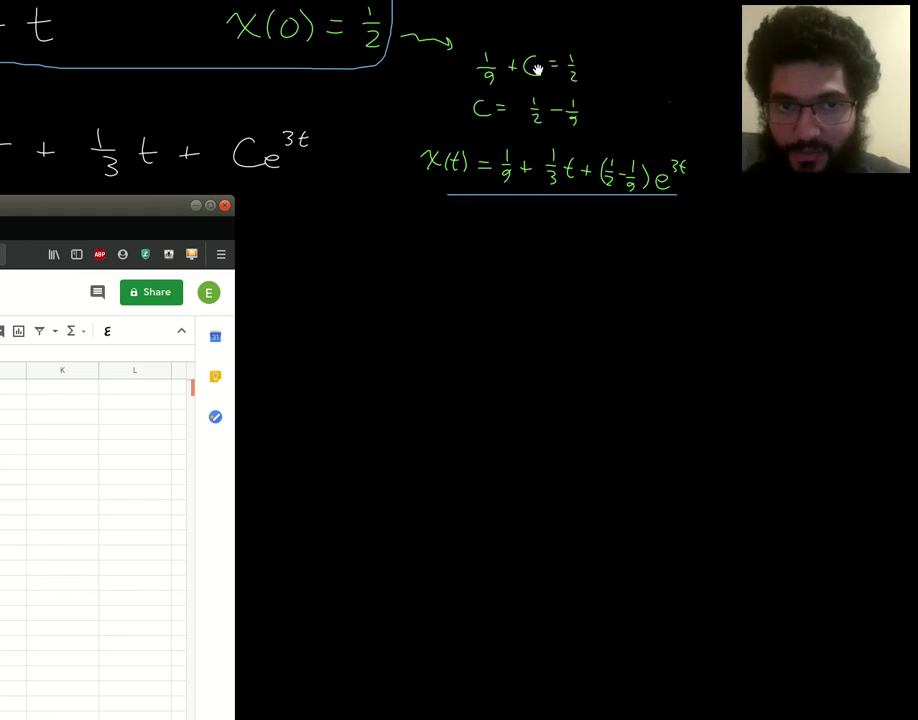
left_click_drag(27, 500, 761, 268)
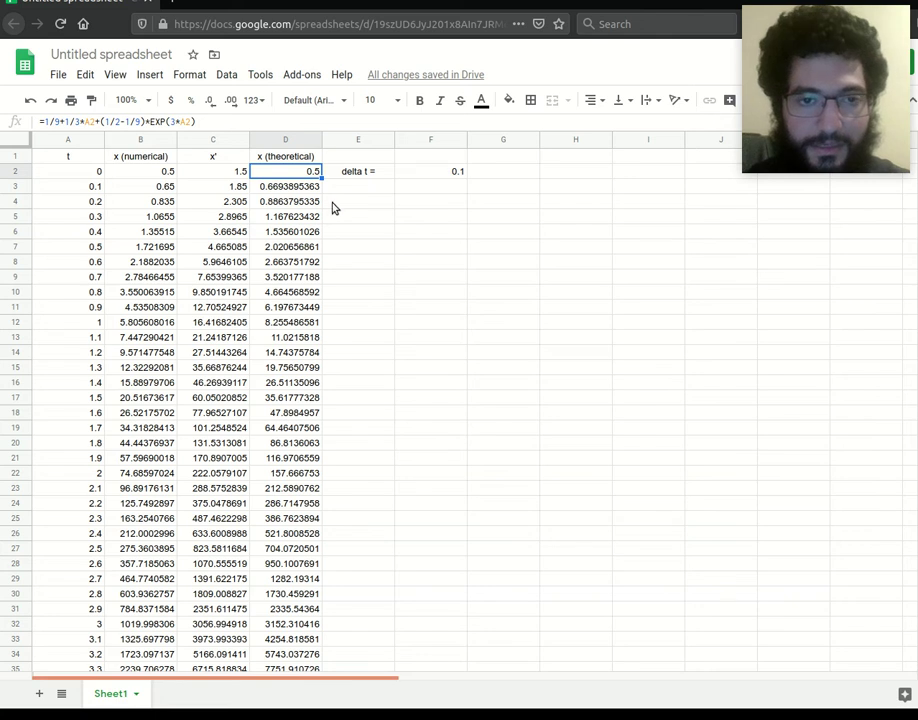
mouse_move(352, 315)
left_mouse_down()
mouse_move(360, 320)
mouse_move(359, 308)
left_mouse_up()
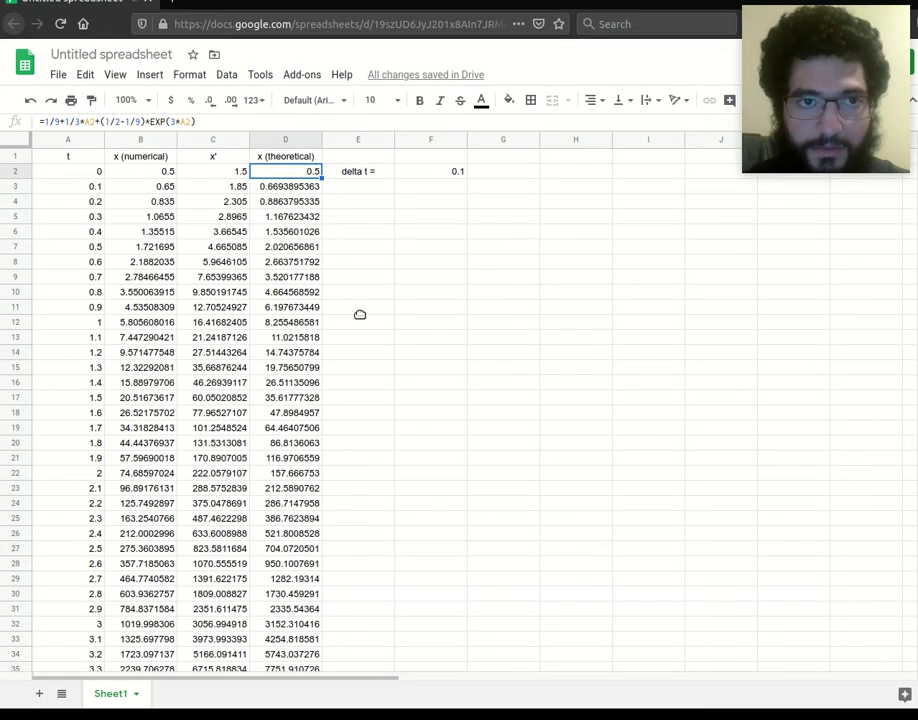
- Compare the numerical and theoretical x values at t = 0.1, tracing B3's Euler formula through C2 and delta t
left_click(292, 190)
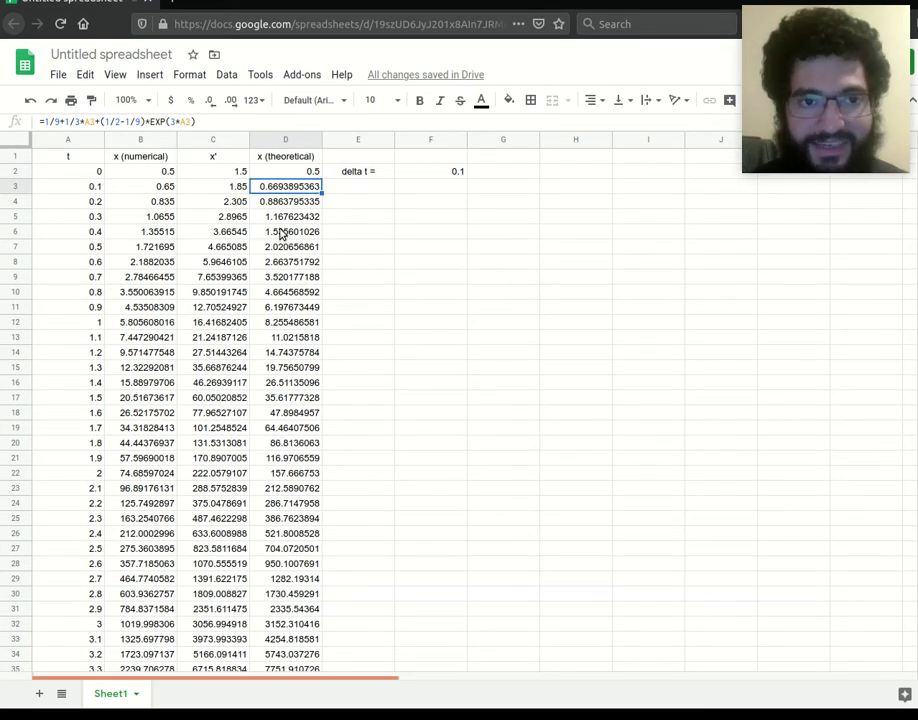
left_click(160, 190)
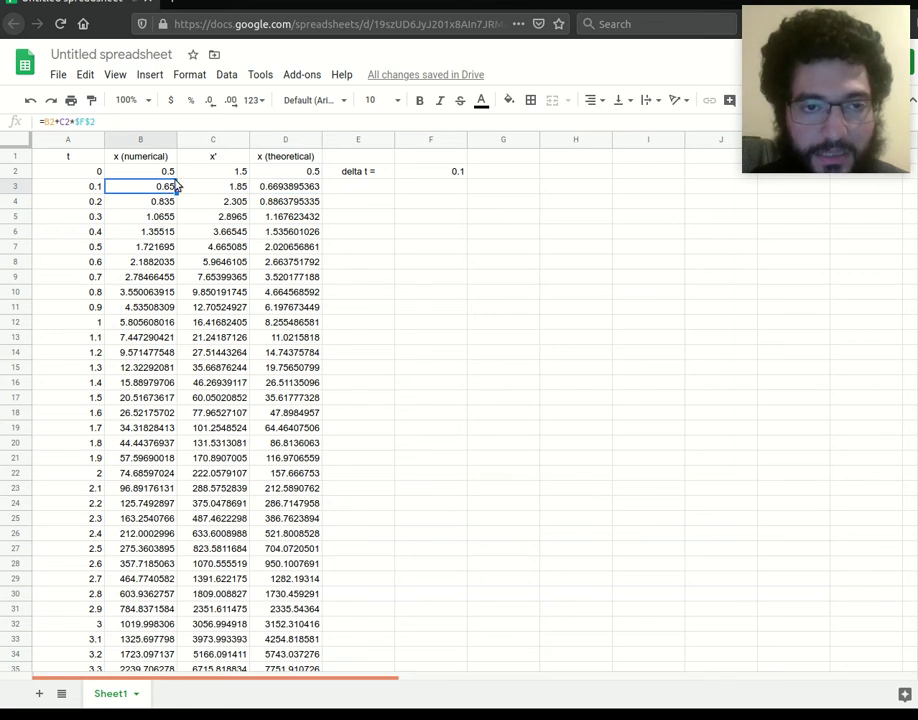
left_click(440, 174)
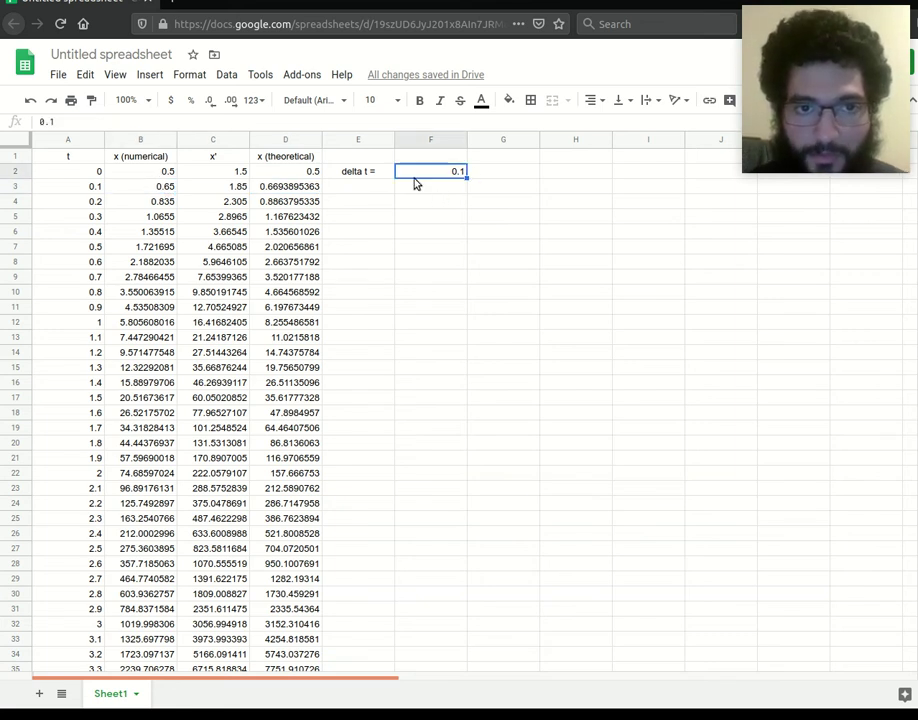
left_click(169, 189)
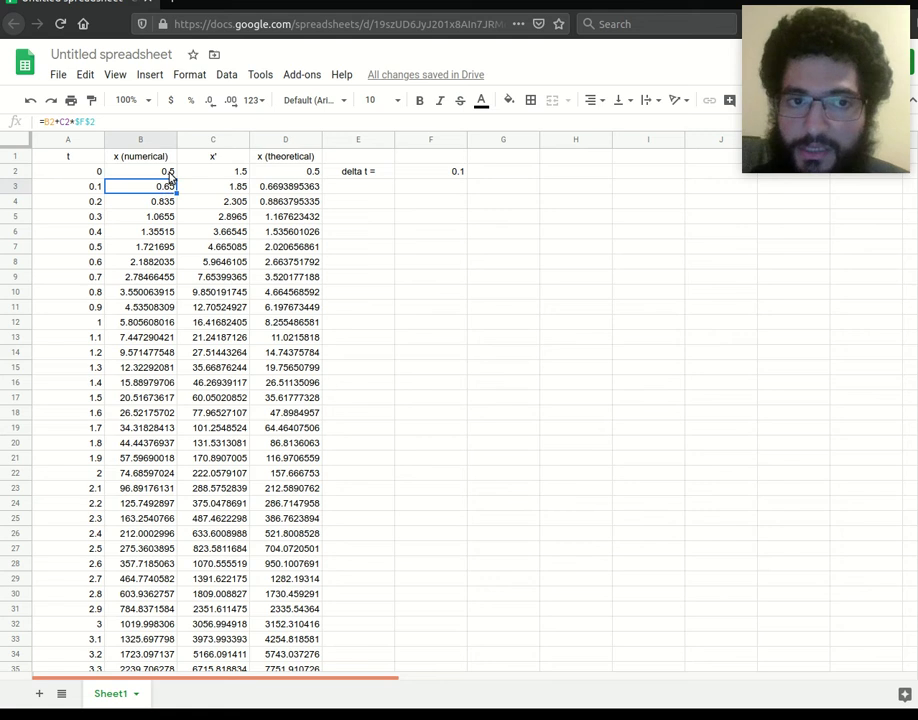
left_click(238, 174)
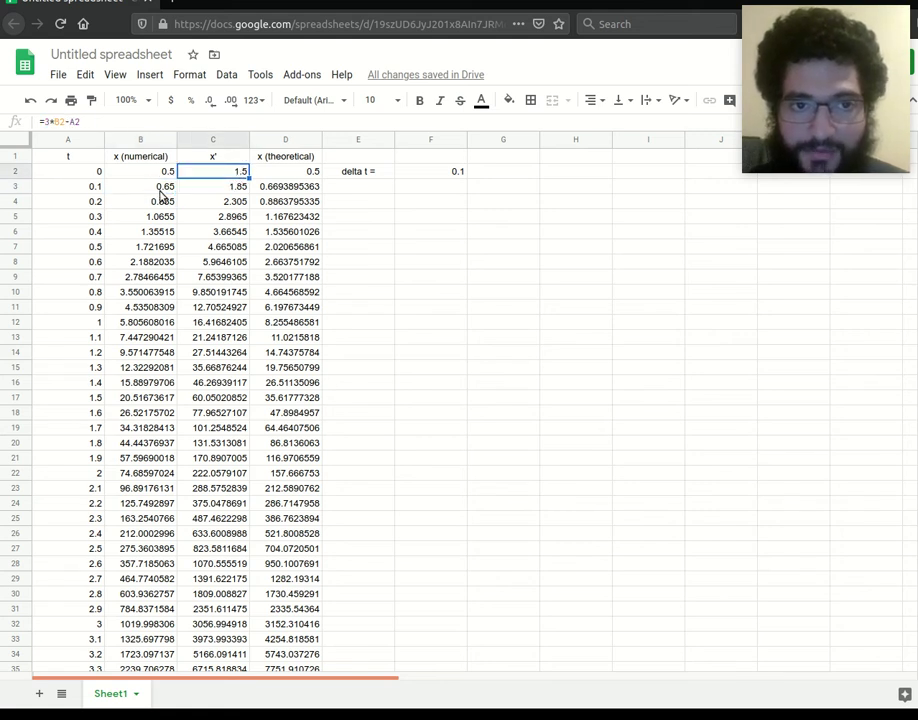
left_click(167, 191)
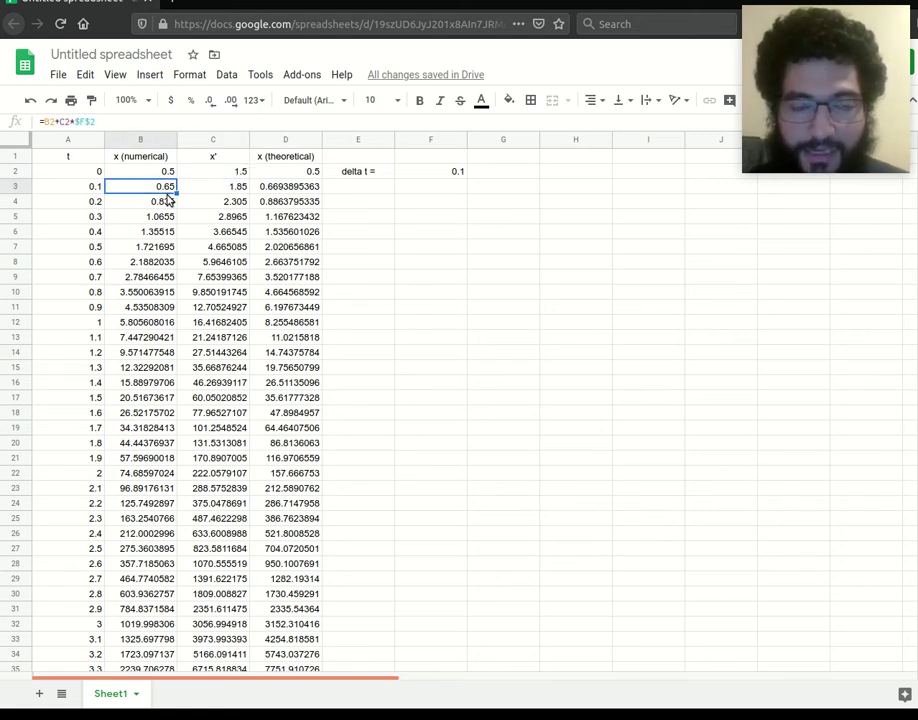
left_click(94, 188)
left_click(172, 193)
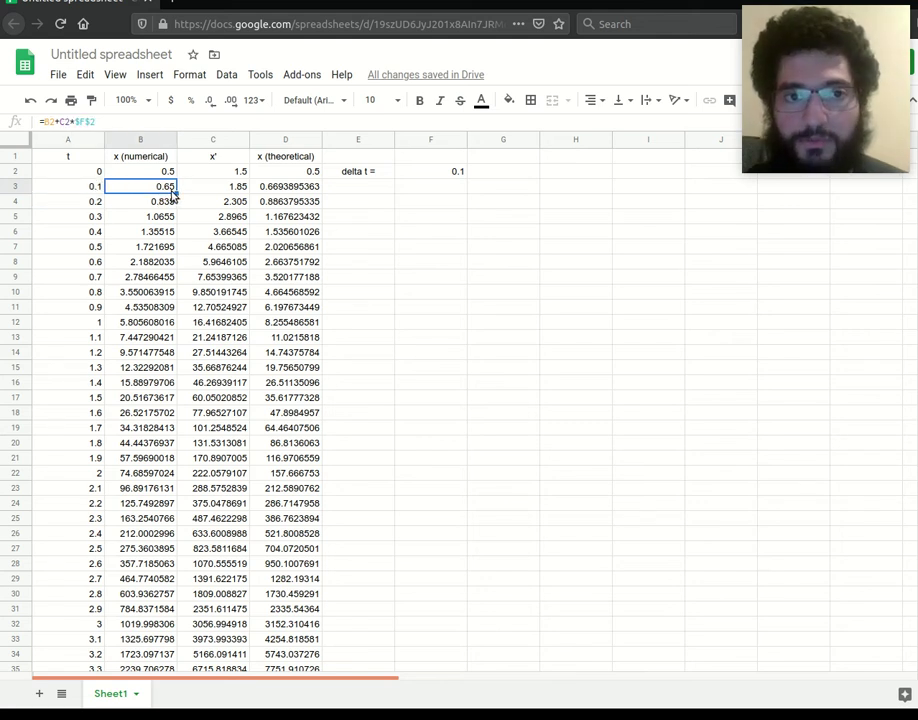
left_click(294, 188)
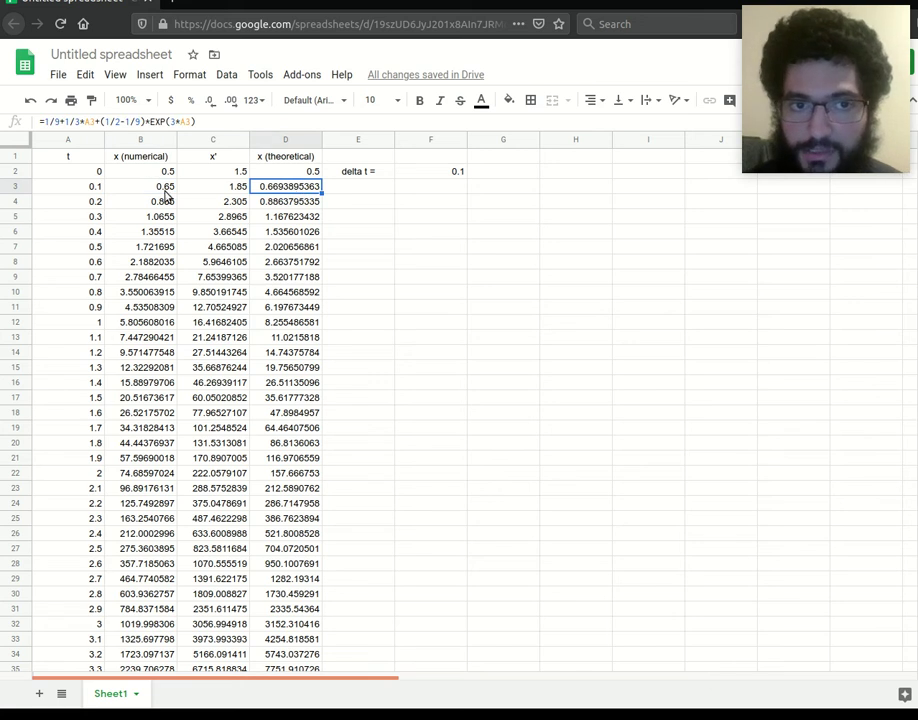
left_click(168, 188)
left_click(288, 188)
left_click(190, 190)
left_click(267, 188)
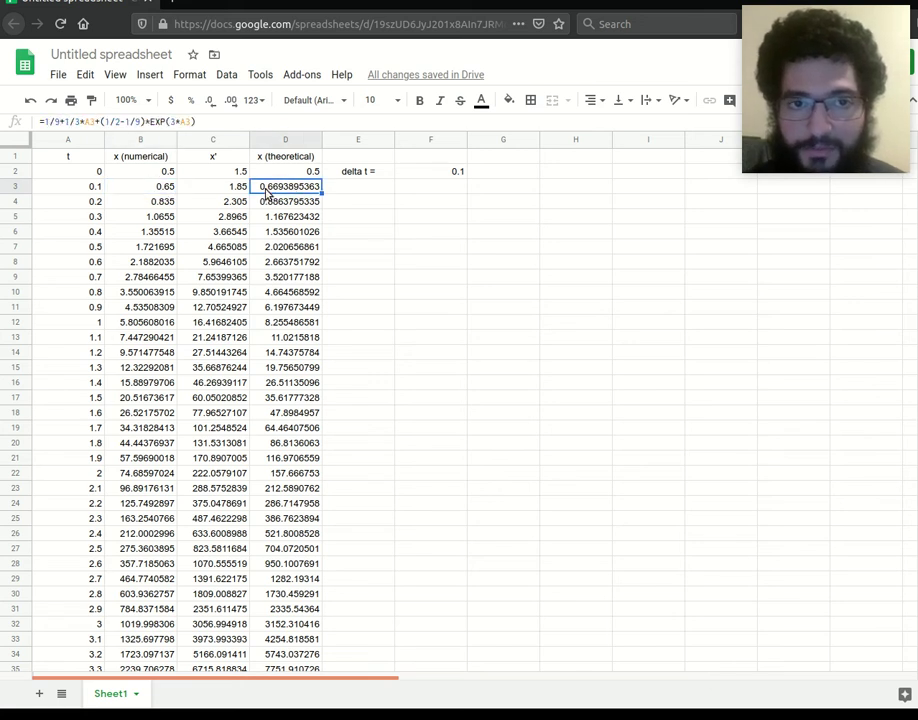
- Set delta t in F2 to 0.01
left_click(455, 172)
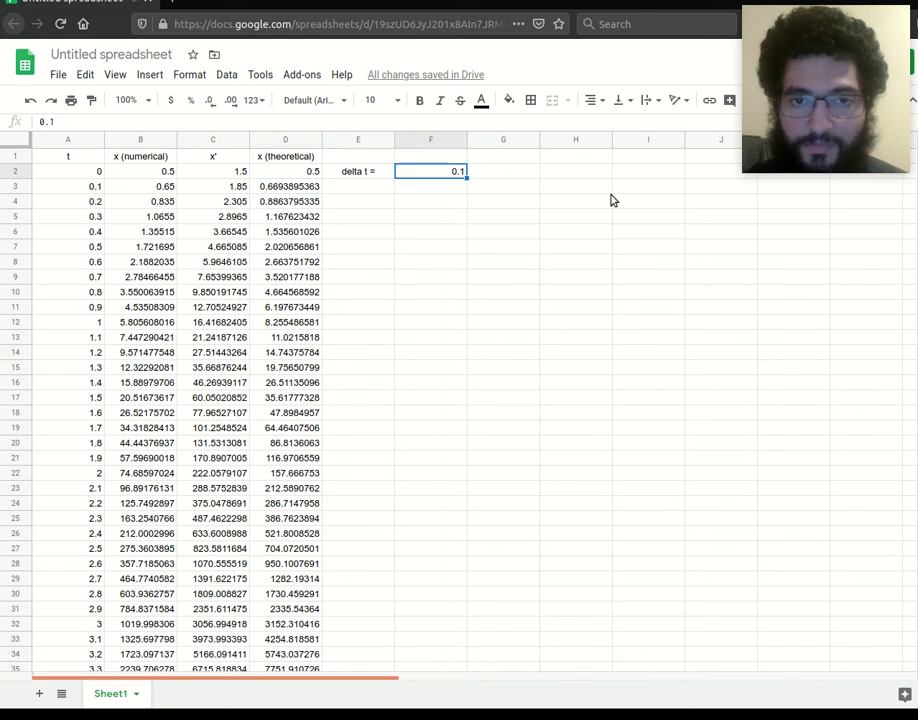
type("0")
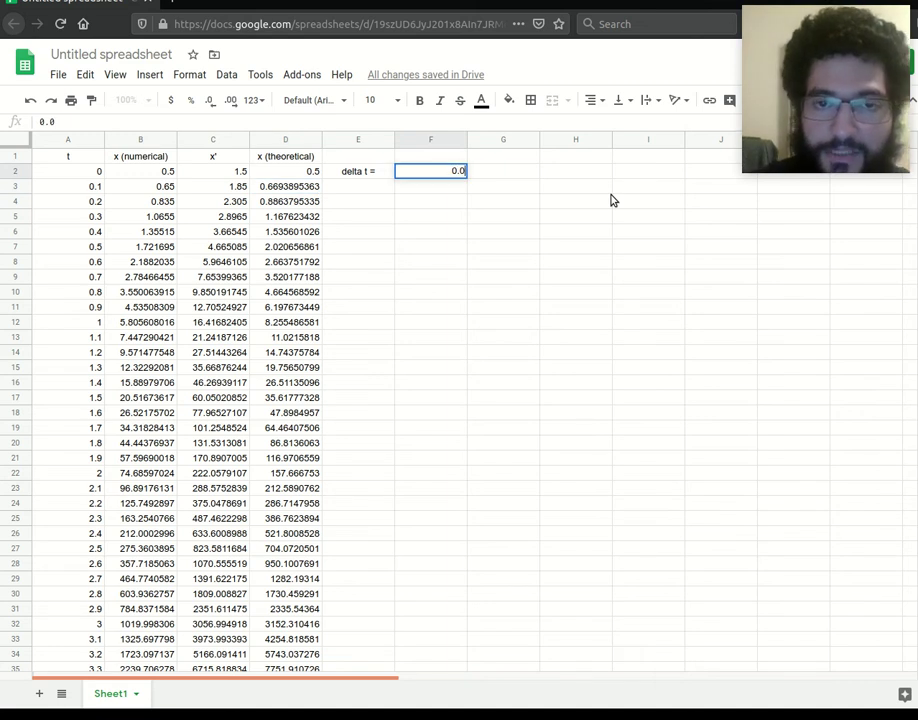
type(".01")
key("Return")
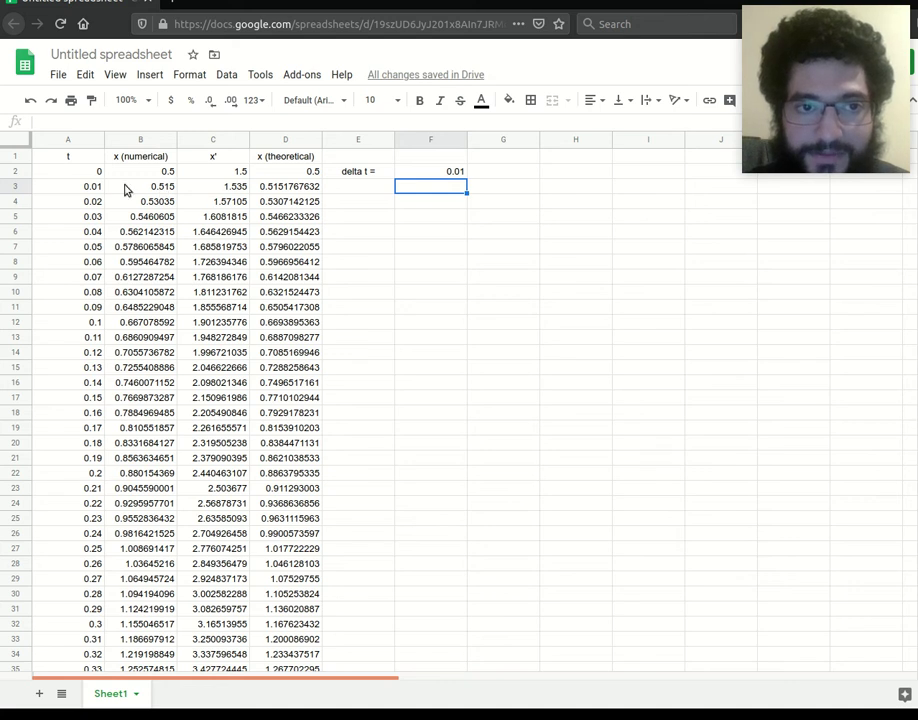
- Compare the numerical and theoretical x values at t = 0.01 in row 3
left_click(85, 190)
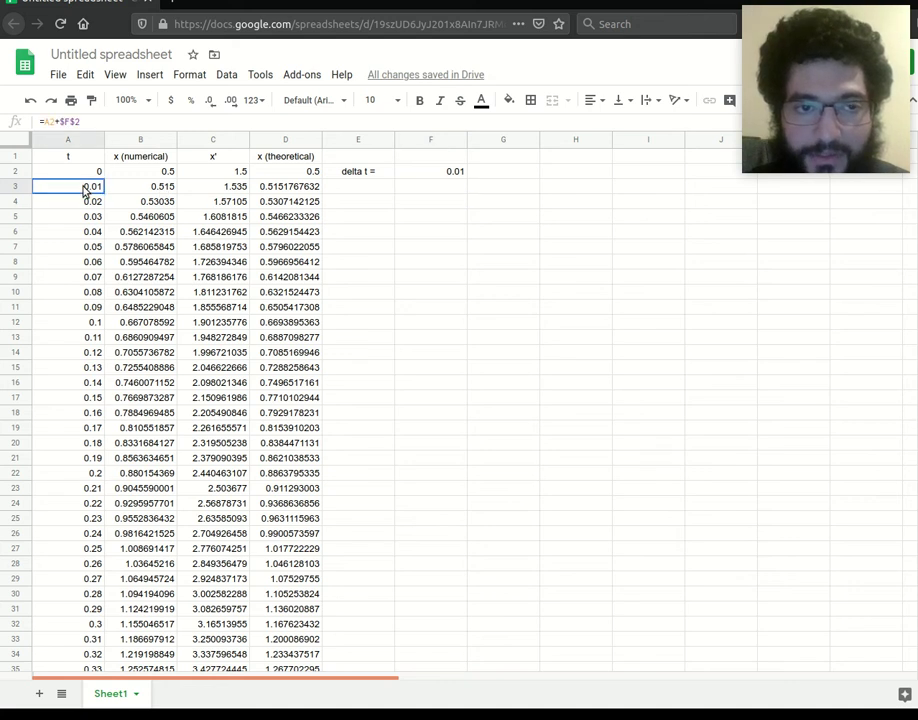
left_click(284, 189)
left_click(160, 190)
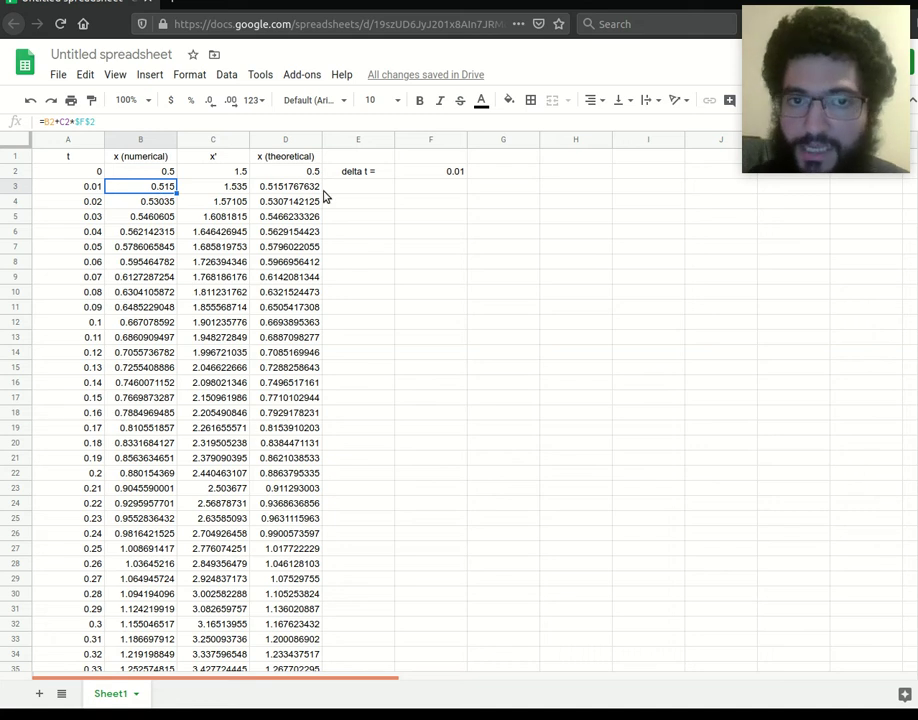
left_click(290, 186)
- Set delta t in F2 to 0.1 and compare the numerical and theoretical x values at t = 1 in row 12
left_click(440, 172)
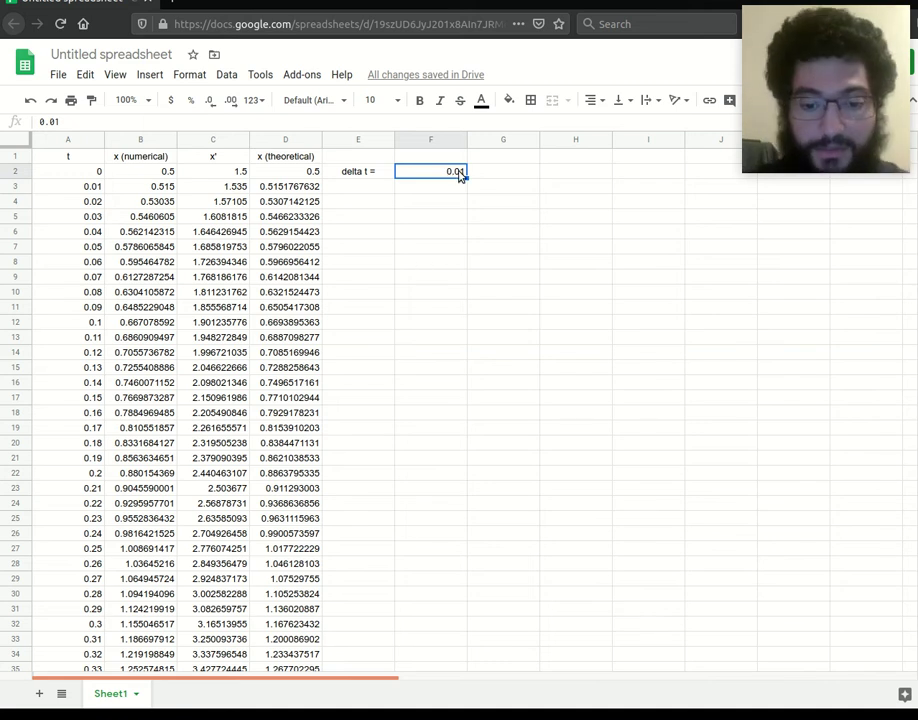
type("0.1")
key("Return")
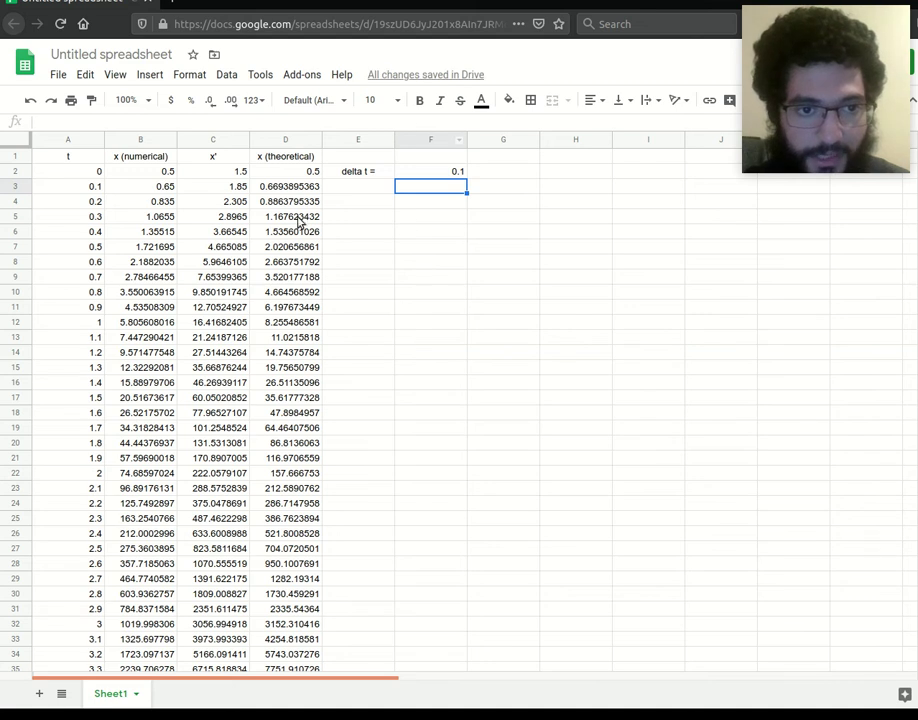
left_click(88, 326)
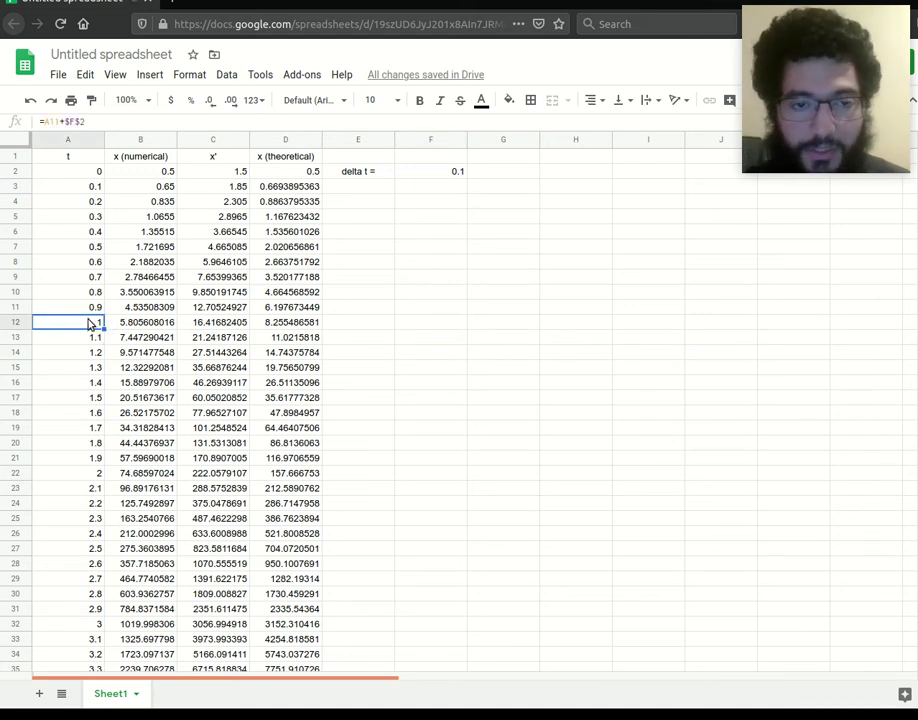
left_click(153, 325)
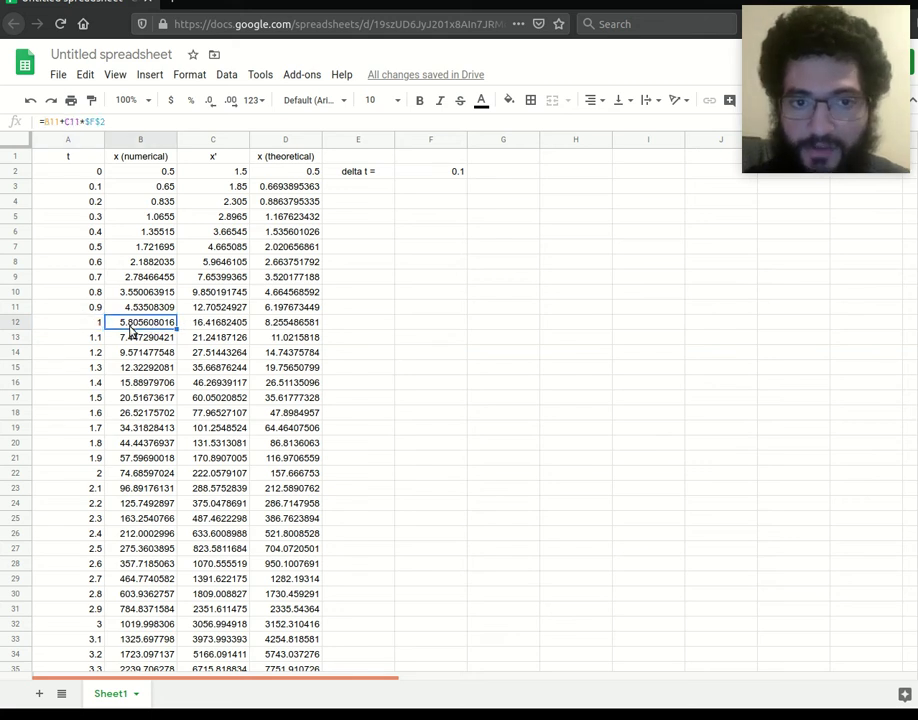
left_click(284, 324)
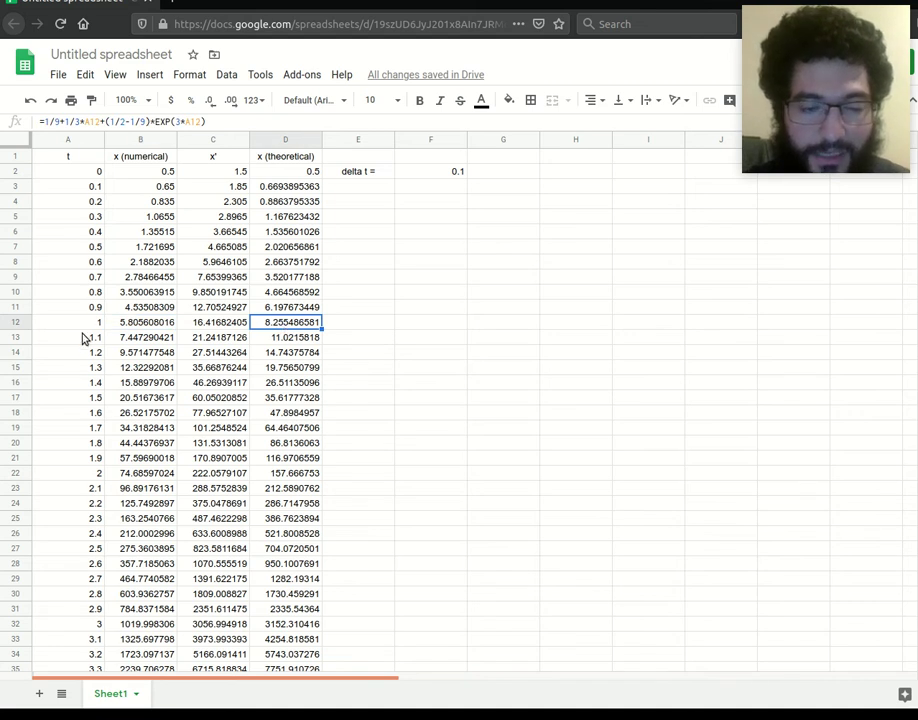
- Compare the numerical and theoretical x values at t = 2 in row 22, referring back to those at t = 1
left_click(86, 476)
left_click(143, 476)
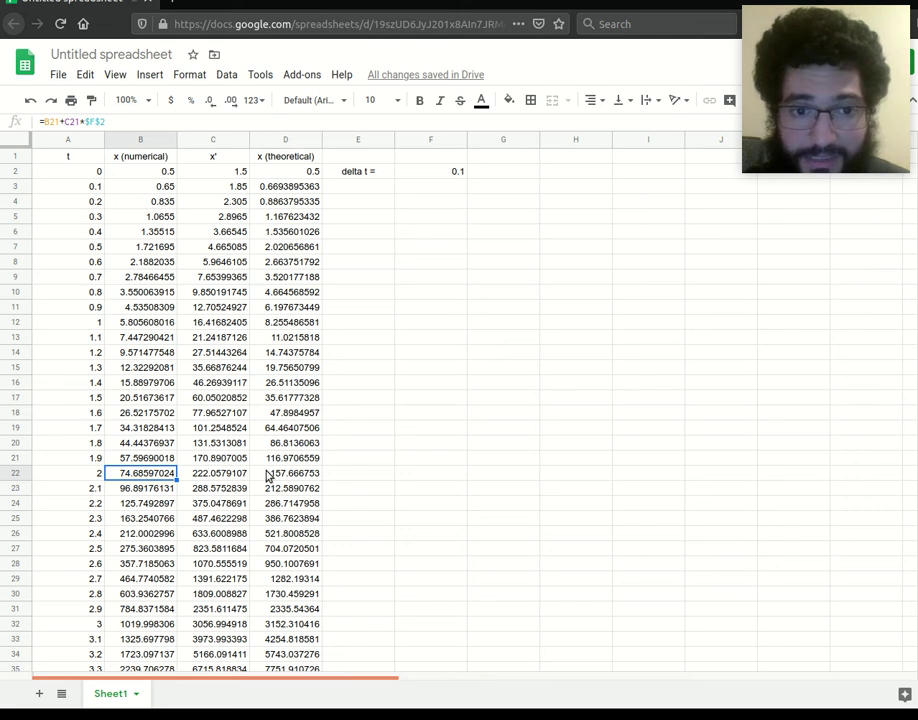
left_click(296, 479)
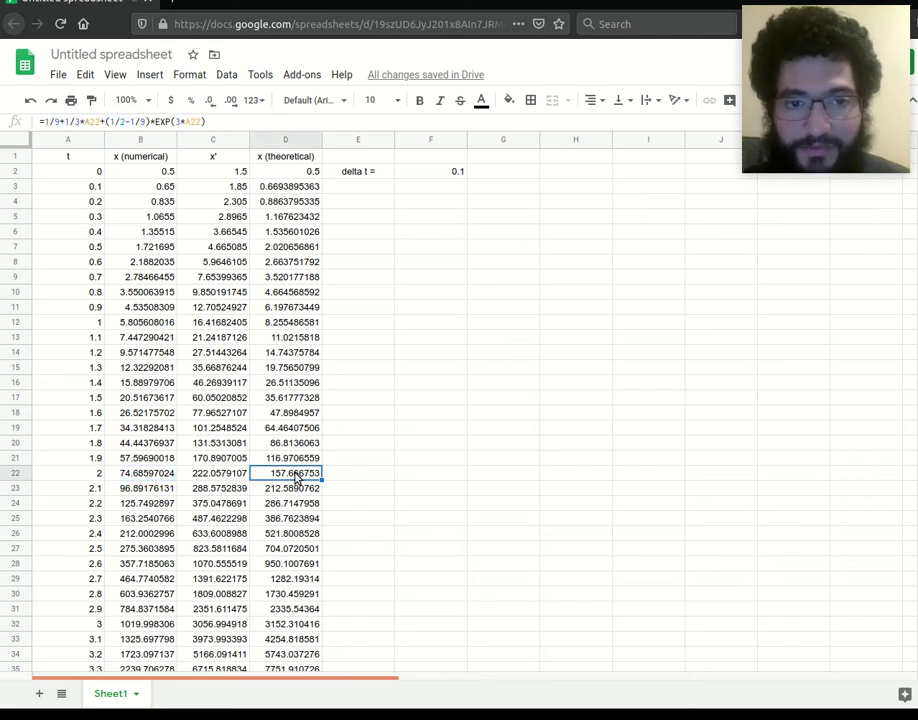
left_click(147, 477)
left_click(278, 472)
left_click(128, 477)
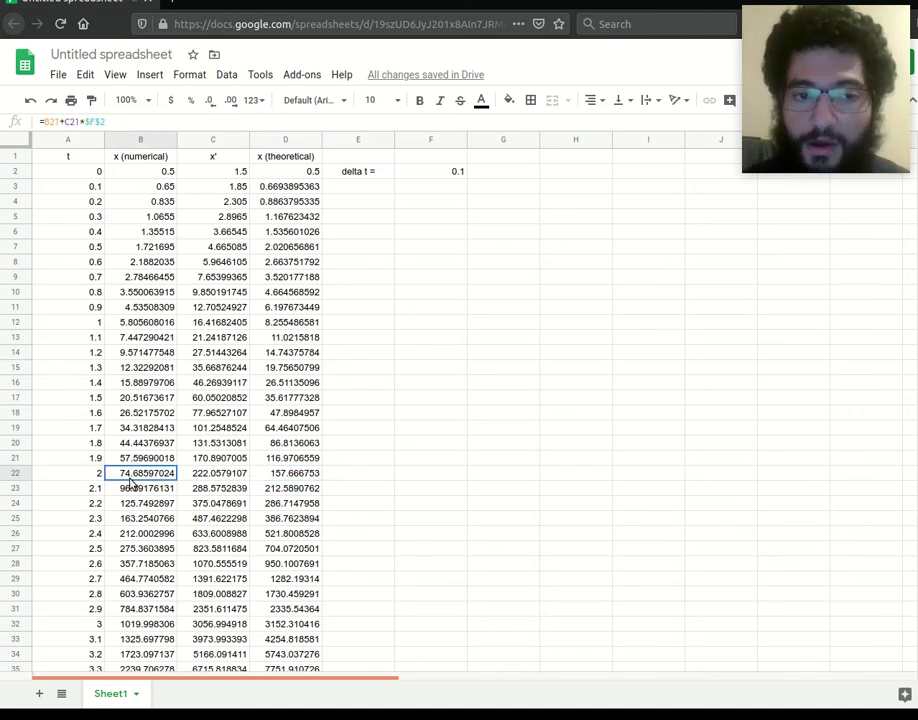
left_click(281, 474)
left_click(136, 475)
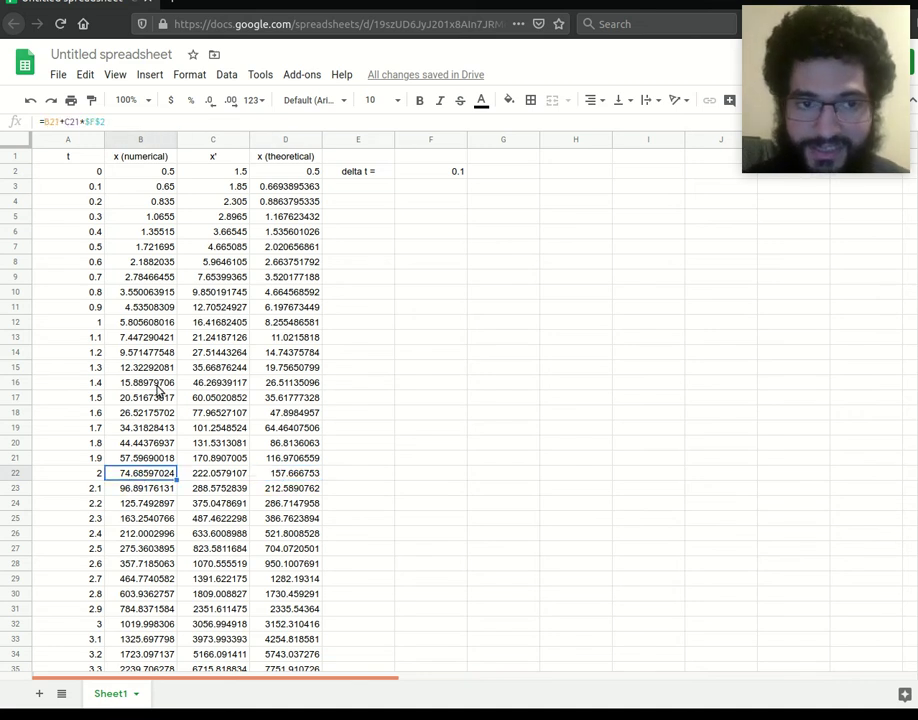
left_click(147, 328)
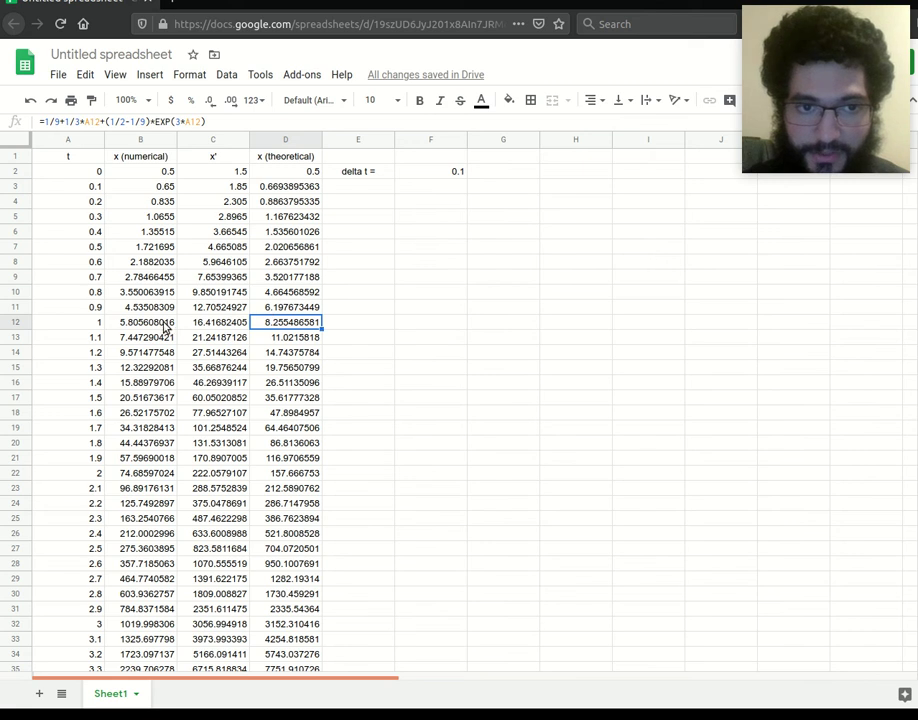
left_click(155, 476)
left_click(283, 476)
left_click(160, 476)
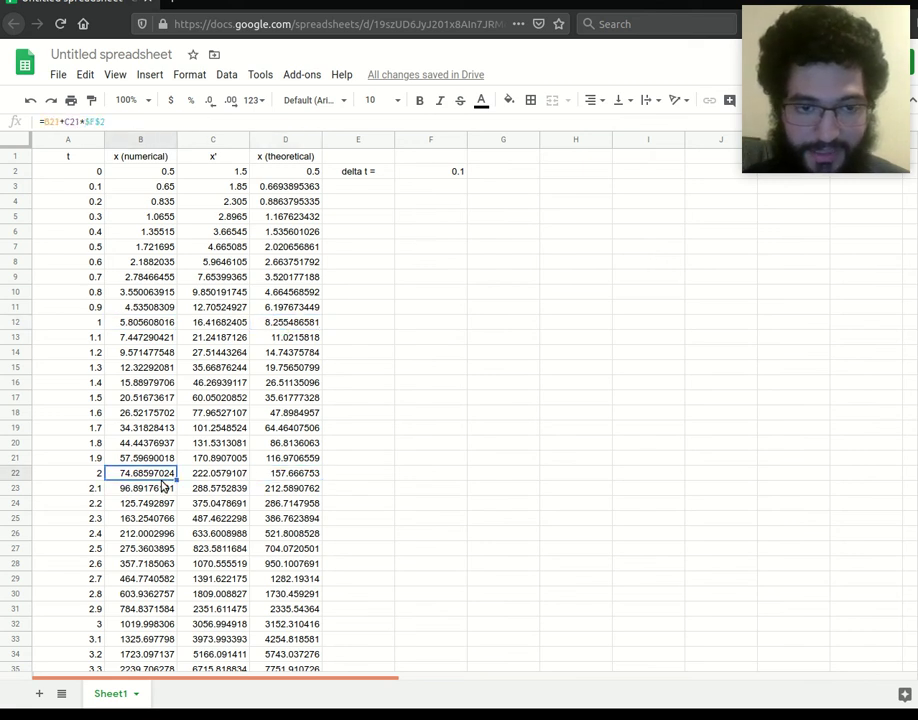
left_click(283, 479)
left_click(127, 483)
left_click(295, 480)
left_click(154, 482)
left_click(291, 477)
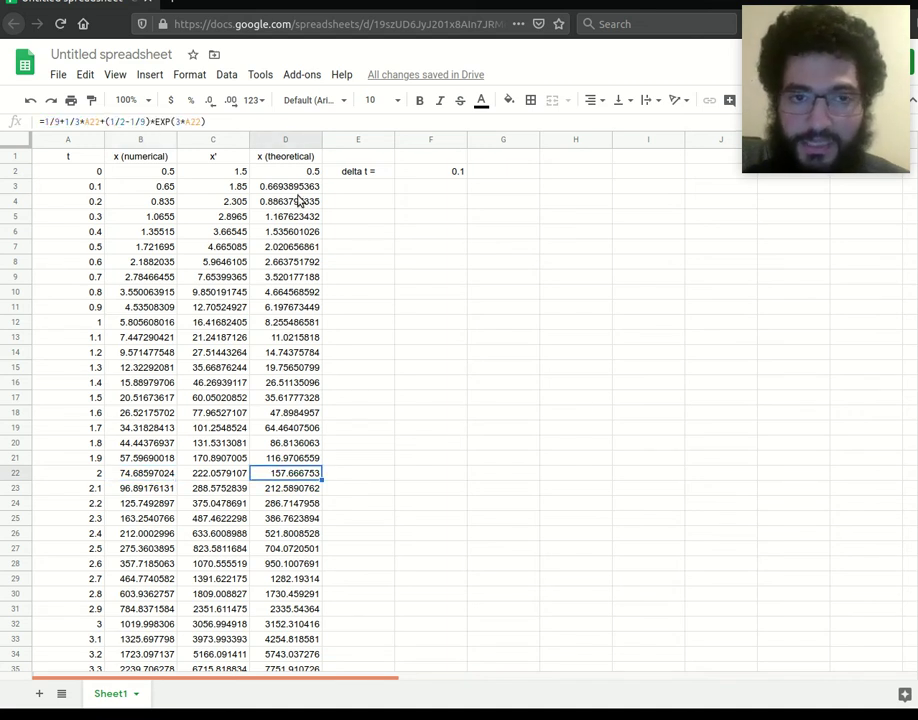
- Examine the numerical x values down column B, especially from t = 0.8 to t = 1
left_click_drag(148, 186, 153, 590)
left_click(152, 580)
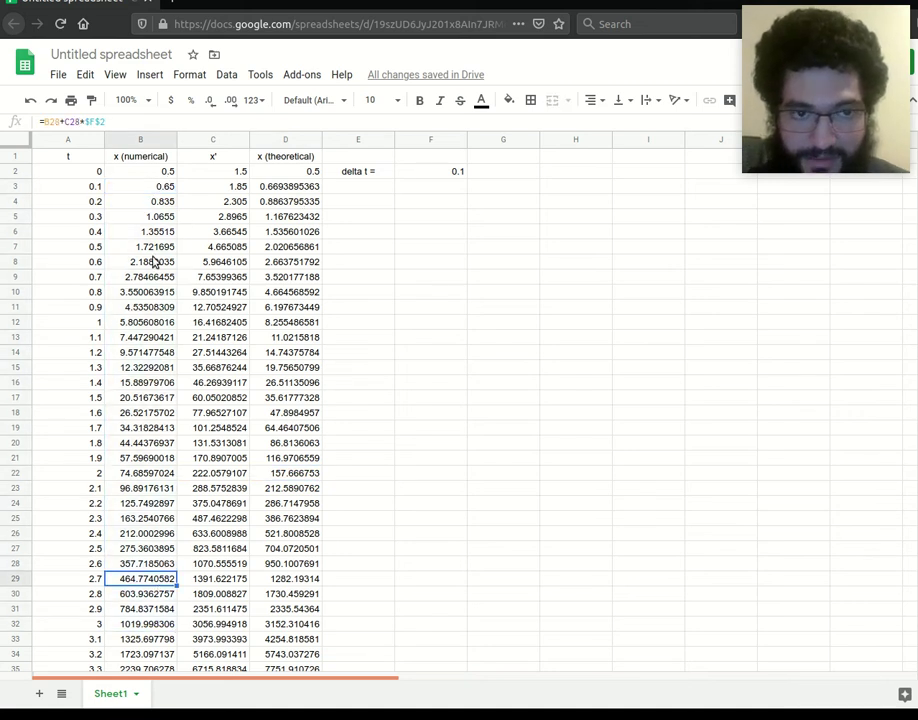
left_click(152, 292)
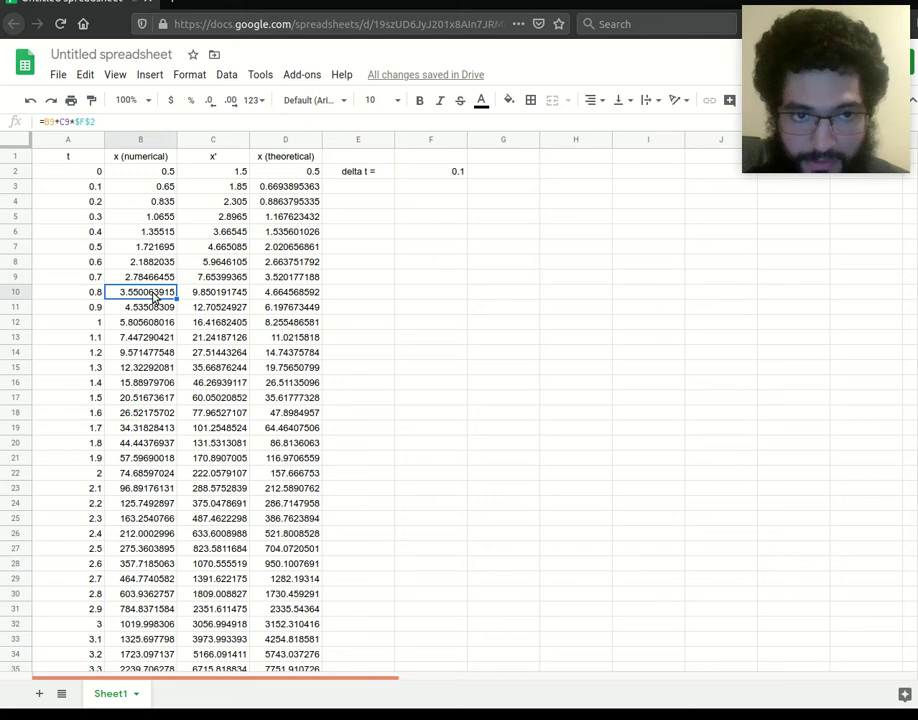
left_click(150, 307)
left_click(150, 323)
left_click(166, 309)
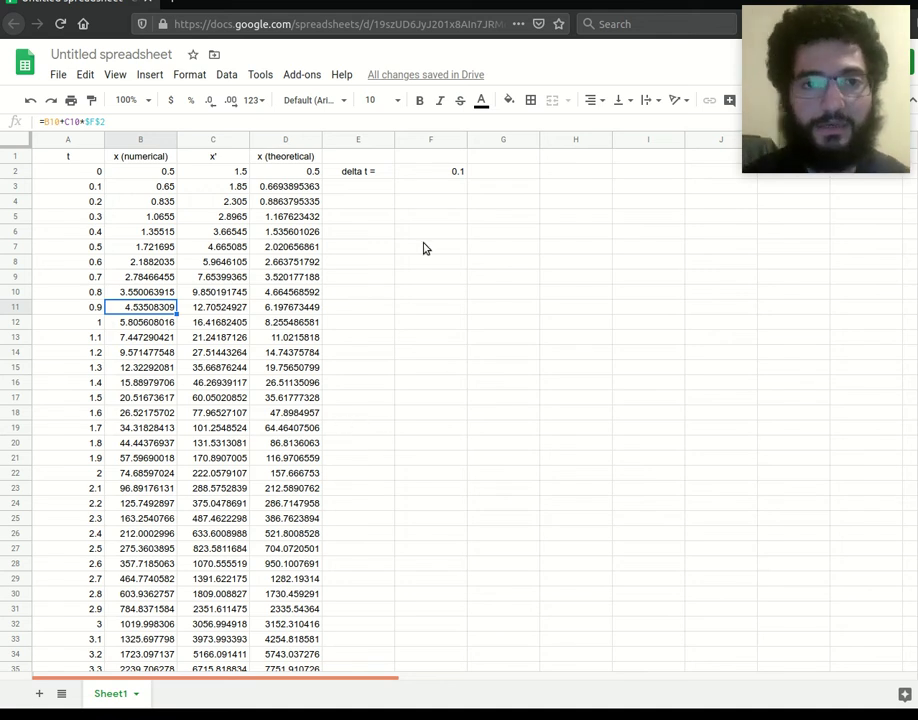
- Set delta t in F2 to 0.01
left_click(440, 173)
left_click(432, 186)
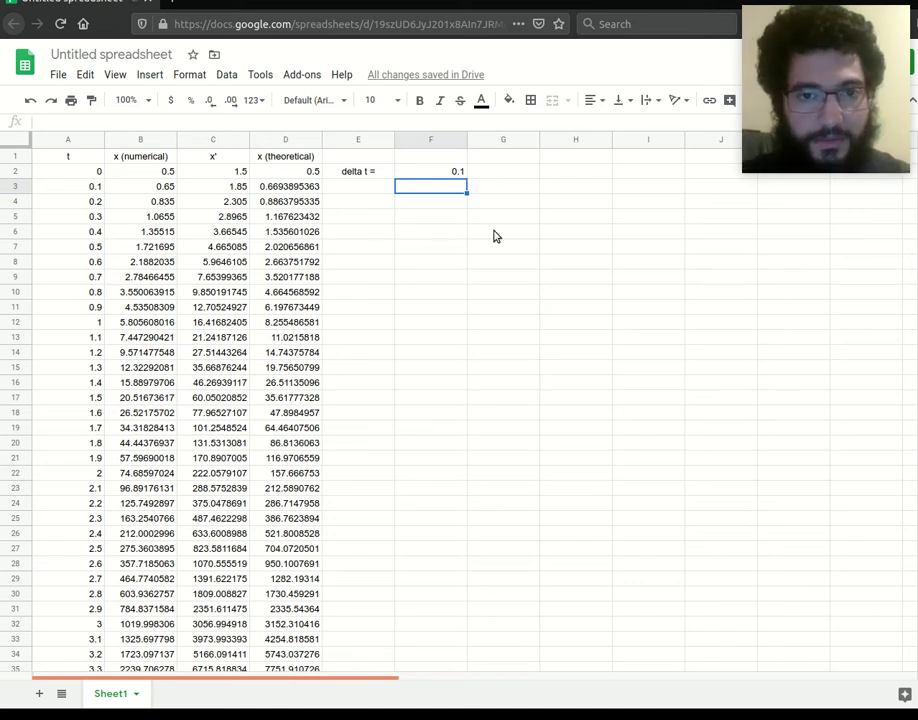
left_click(423, 177)
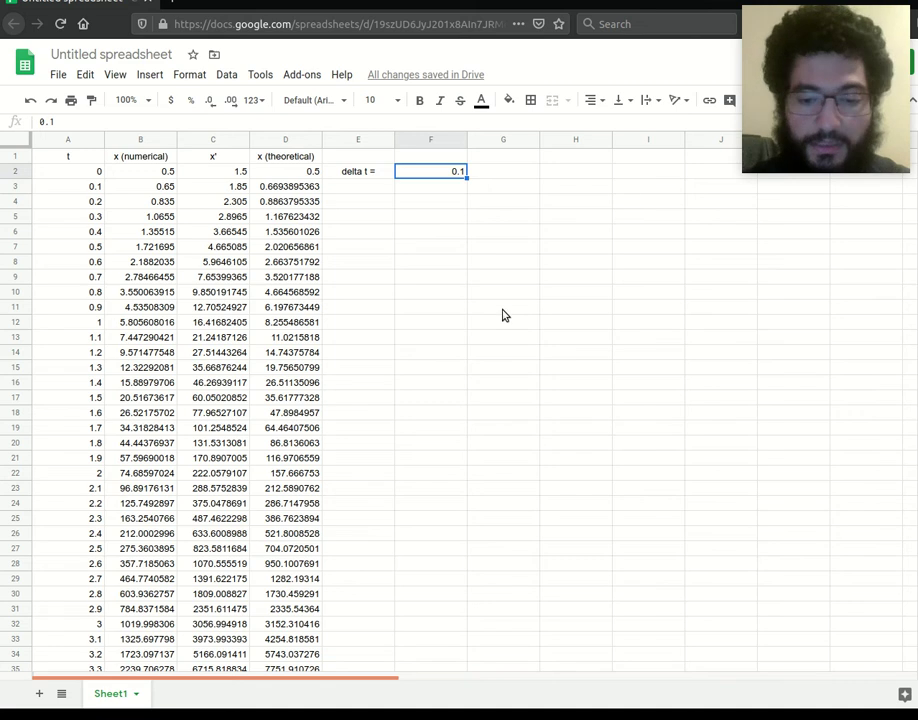
type("0")
type(".001")
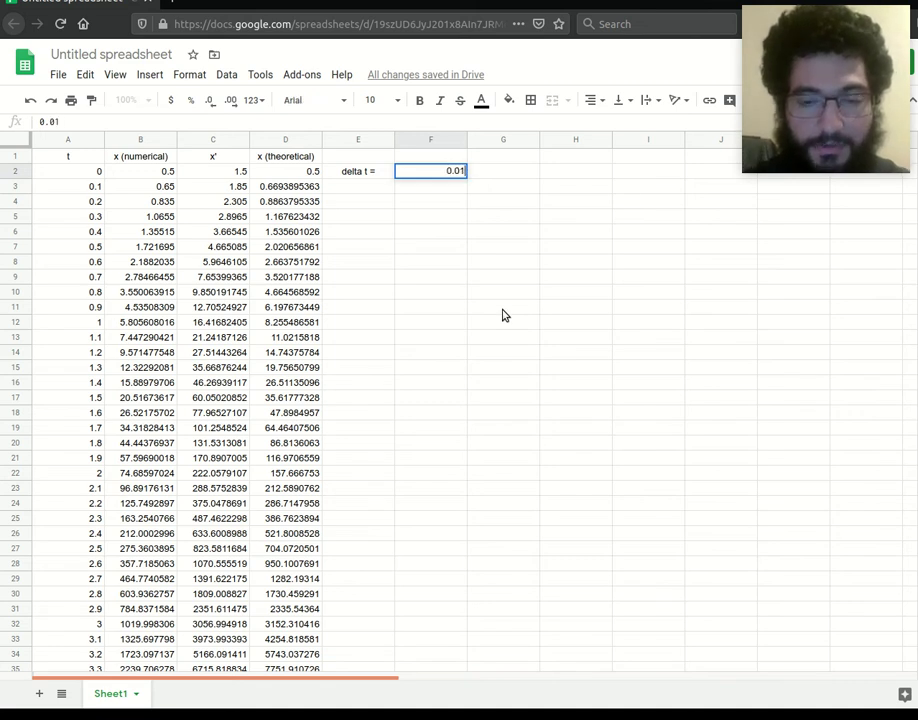
key("Return")
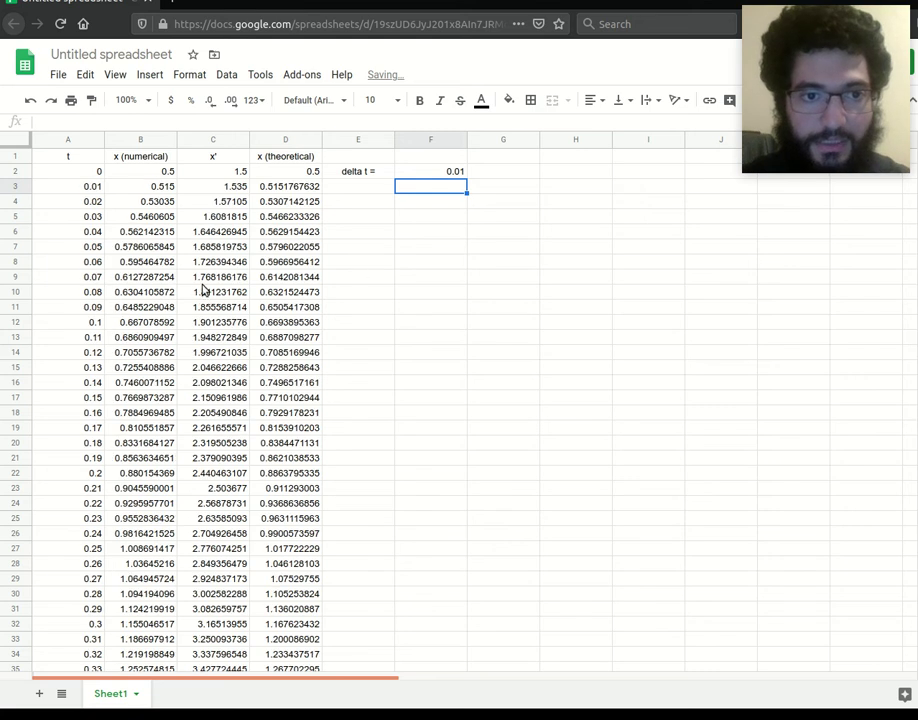
- Find t = 1 in row 102 and compare its numerical and theoretical x values
scroll(184, 242, "down", 8)
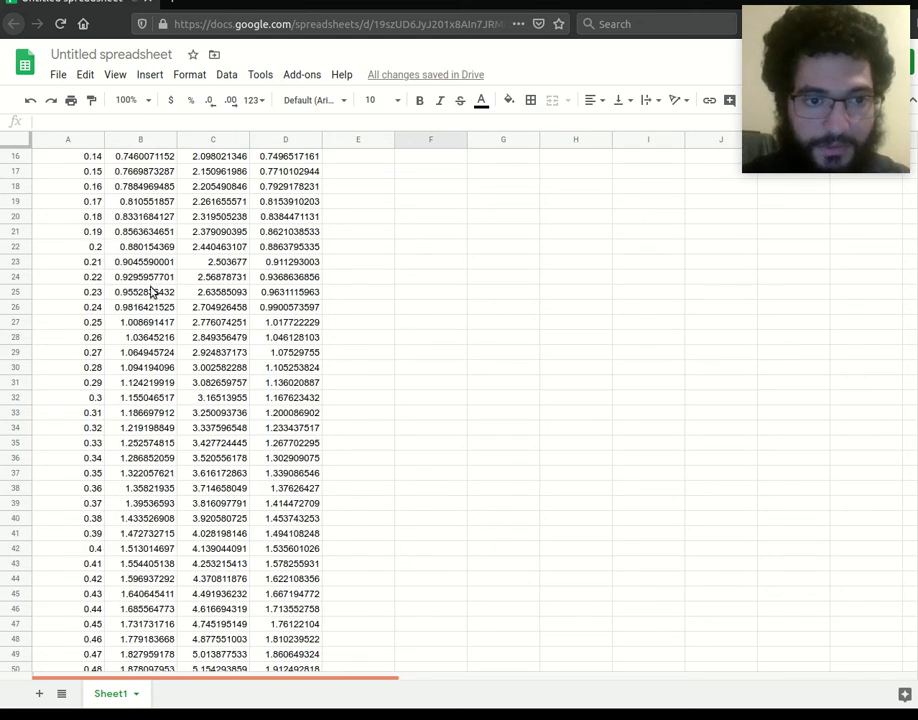
scroll(127, 347, "down", 19)
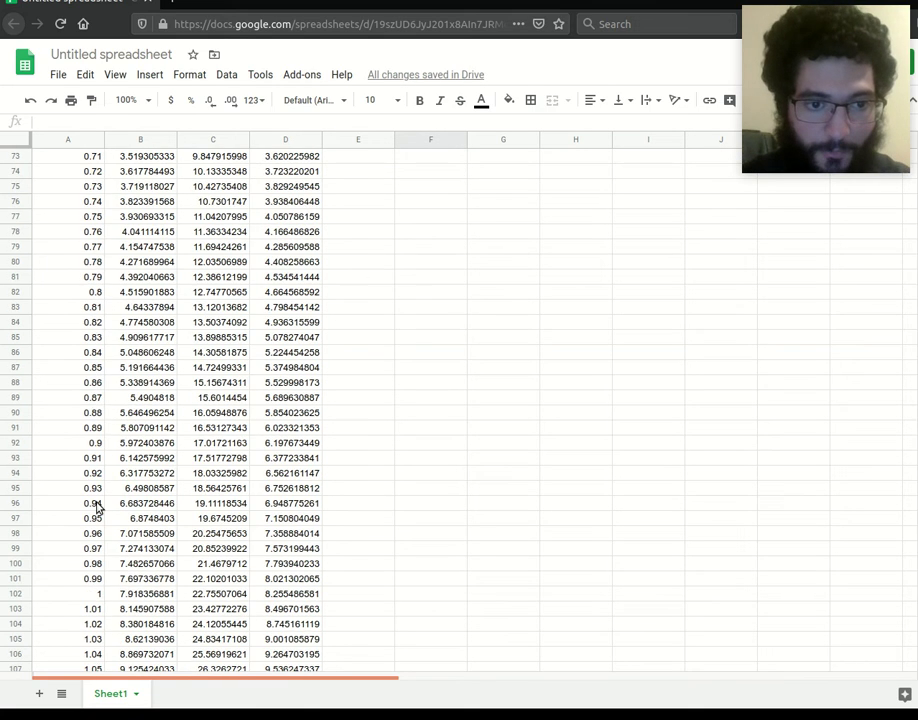
left_click(92, 459)
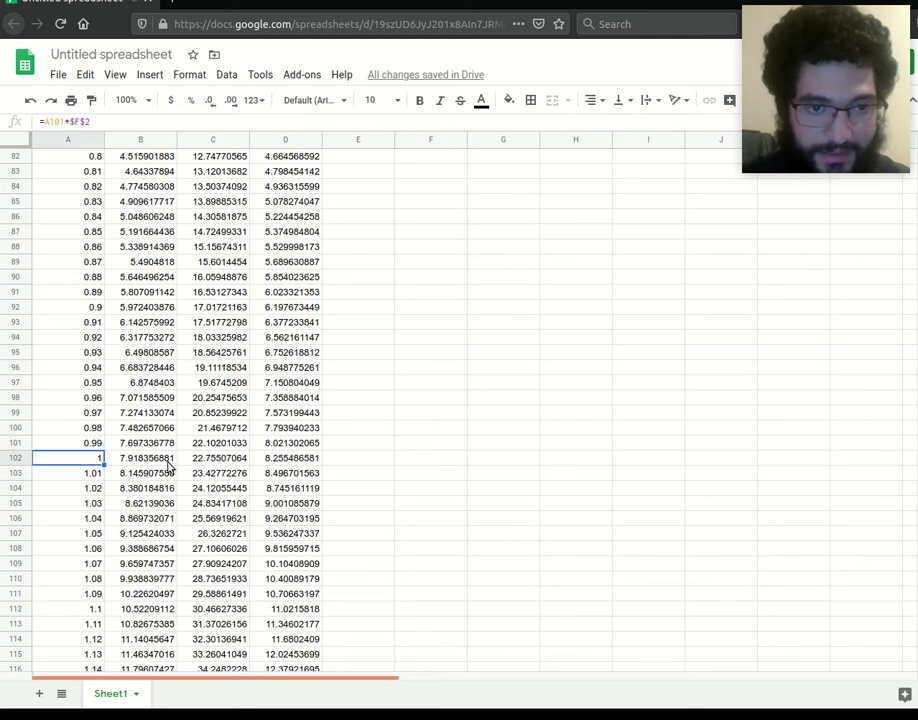
left_click(300, 460)
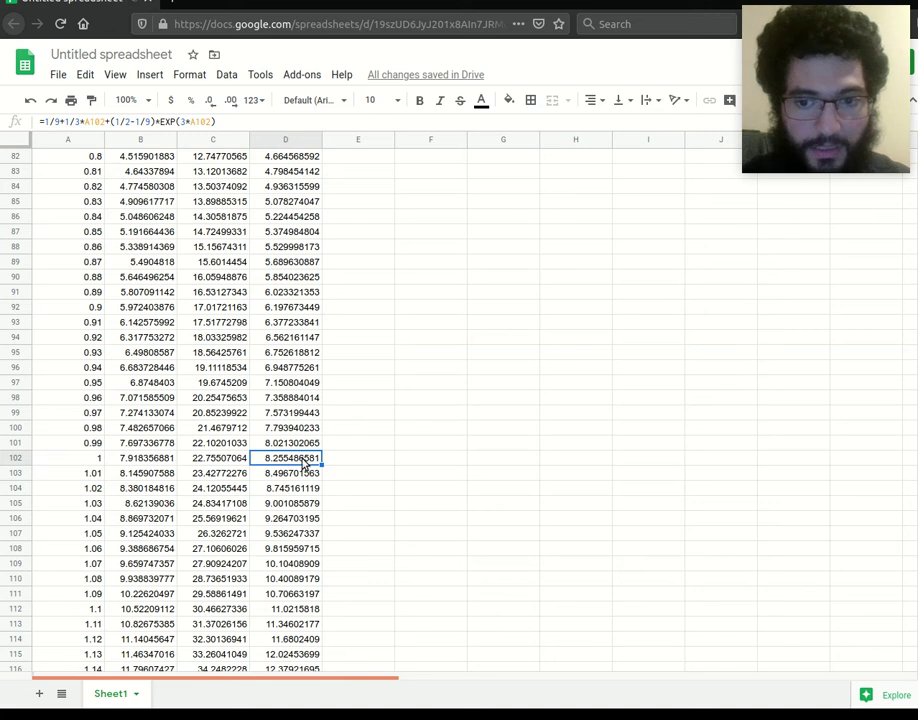
- Set delta t in F2 back to 0.1 and check the theoretical x value at t = 1 in D12
scroll(305, 464, "up", 20)
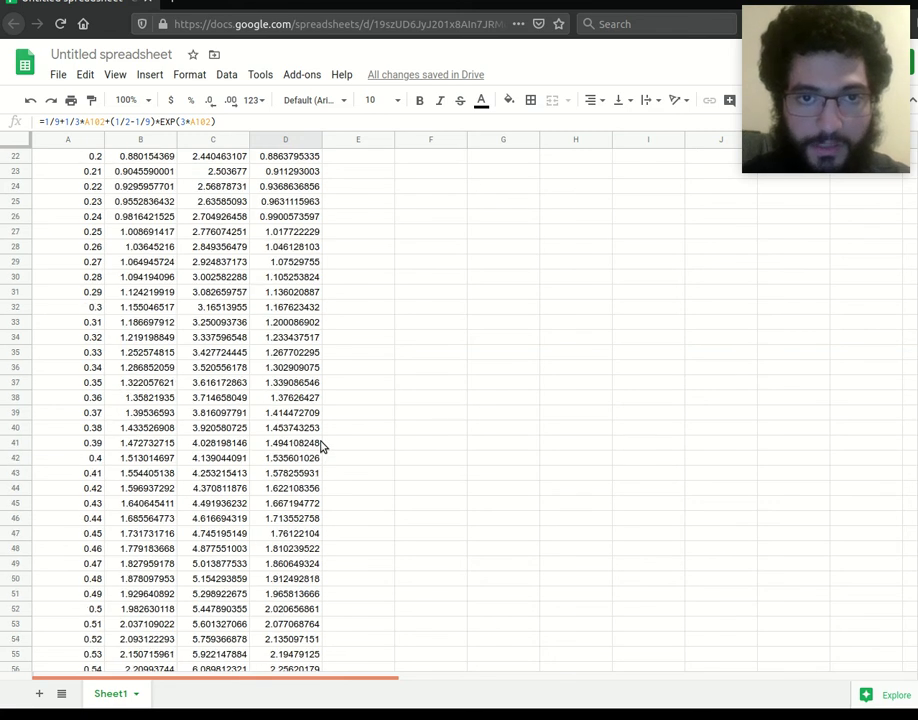
left_click(455, 172)
type("0.1")
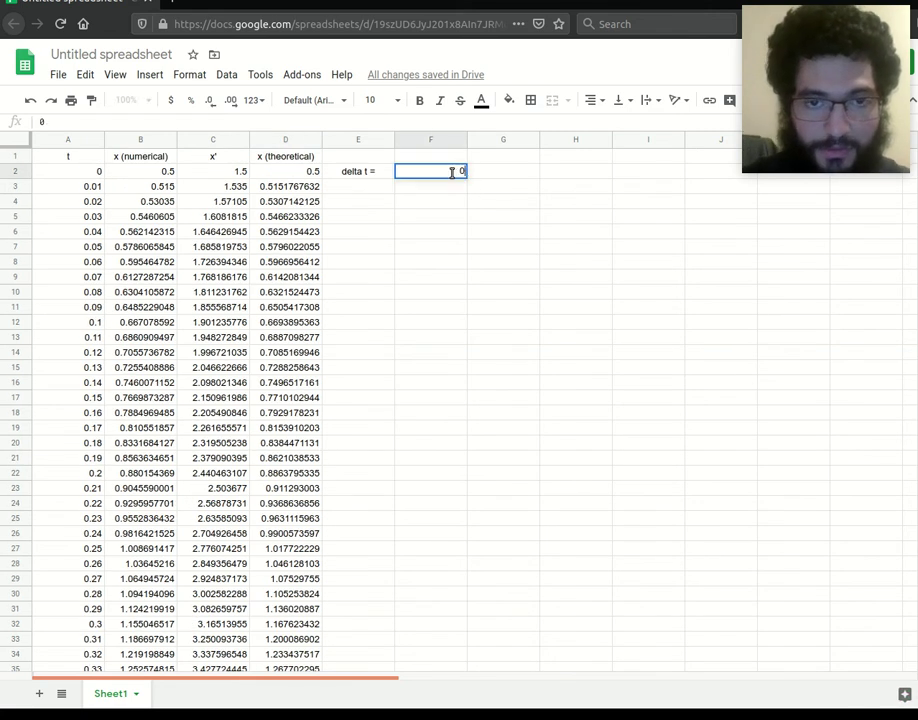
key("Return")
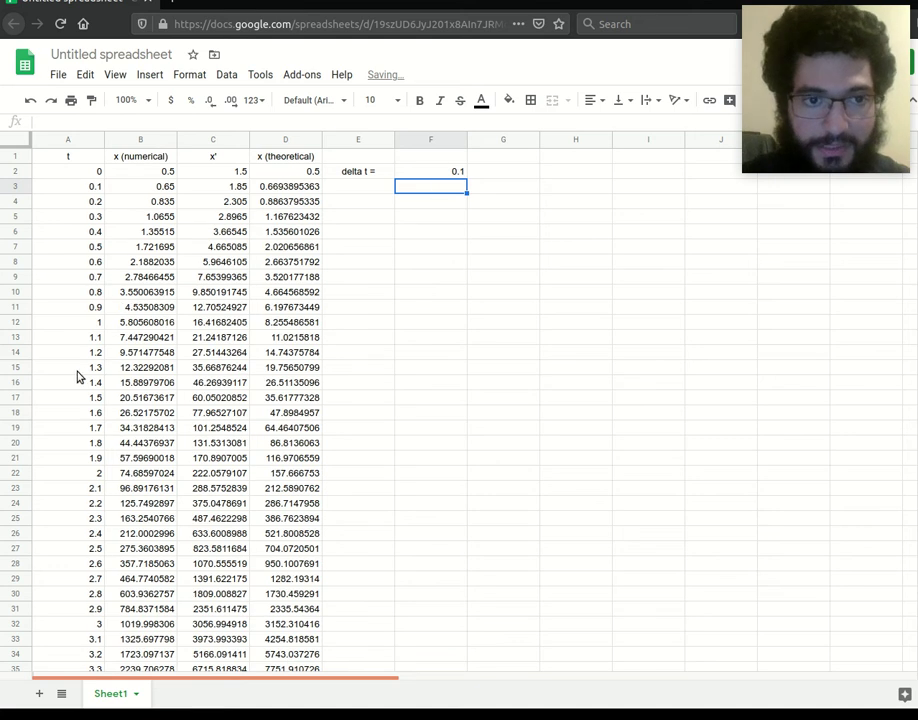
left_click(268, 322)
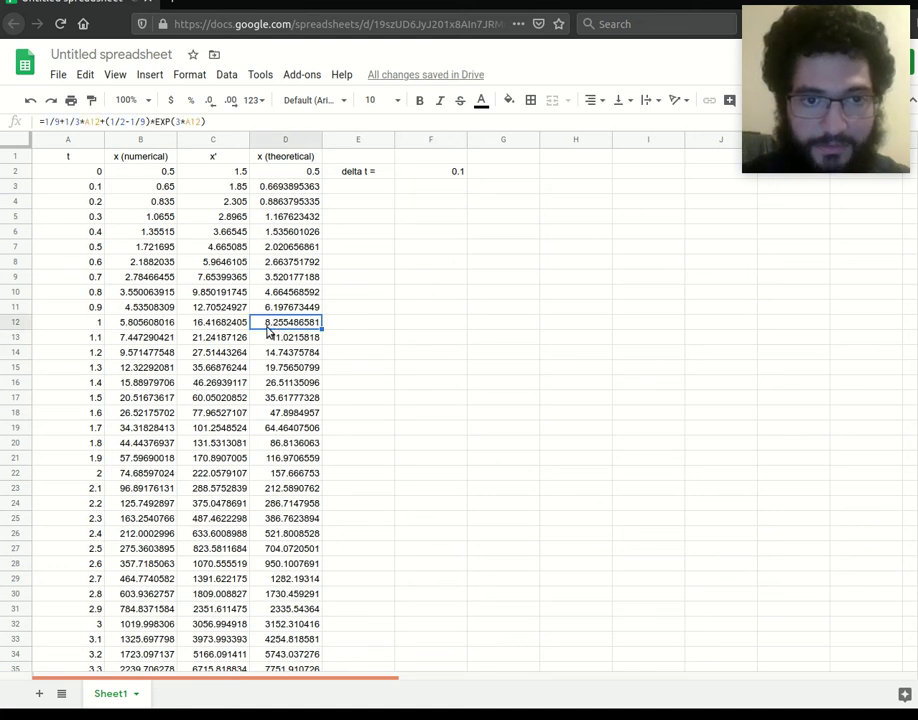
- Return delta t in F2 to 0.01 and compare the theoretical and numerical x values at t = 1 in row 102
left_click(436, 175)
type("0.01")
key("Return")
scroll(250, 458, "down", 20)
scroll(245, 460, "down", 5)
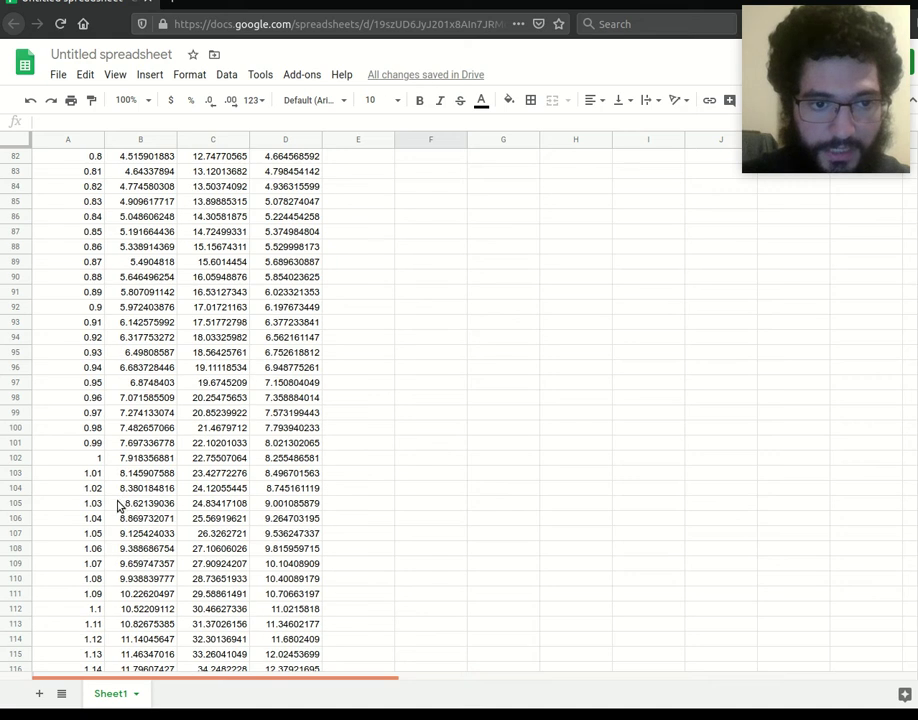
left_click(283, 463)
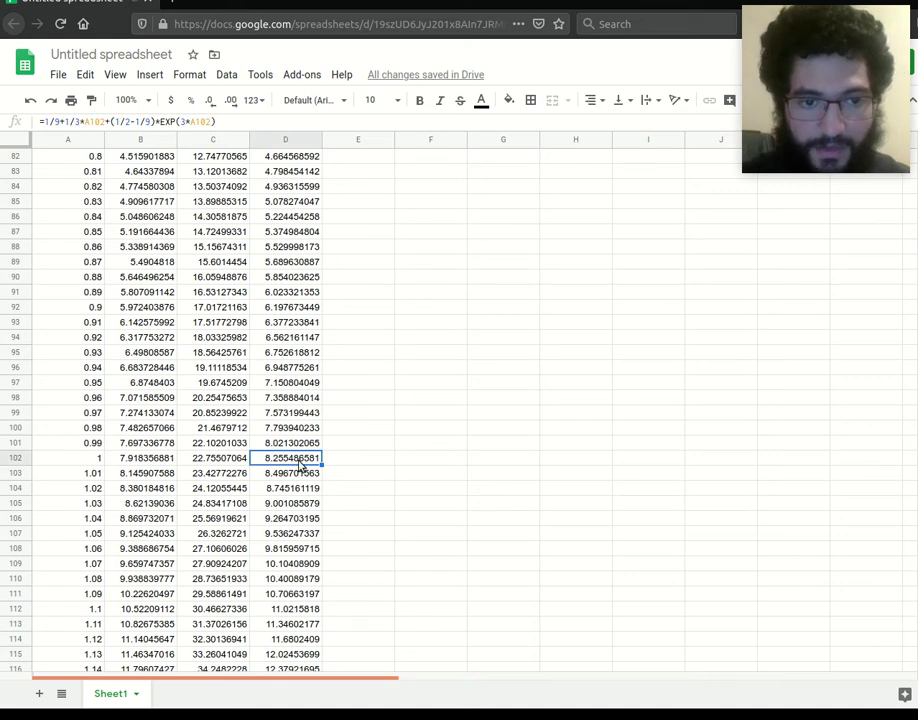
left_click(130, 459)
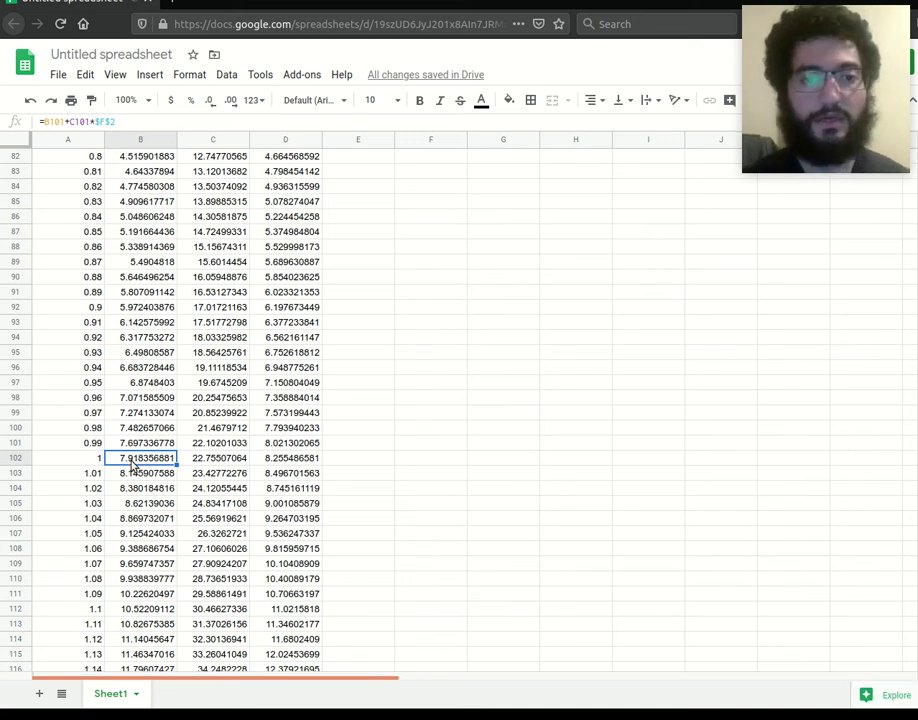
- Review delta t in F2 and the numerical x values in the first rows of column B
scroll(391, 482, "up", 20)
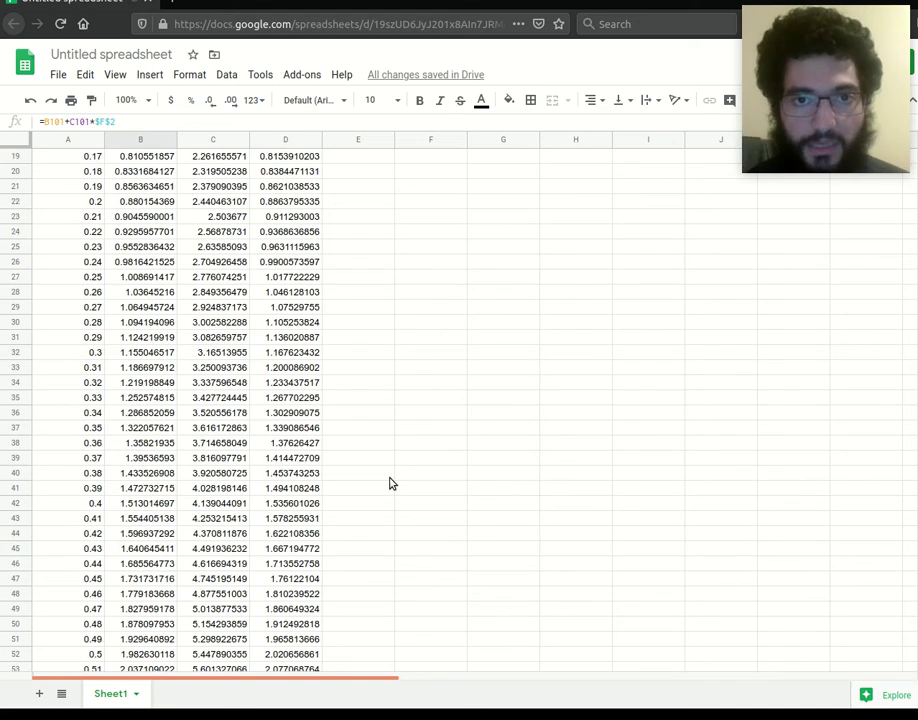
left_click(440, 175)
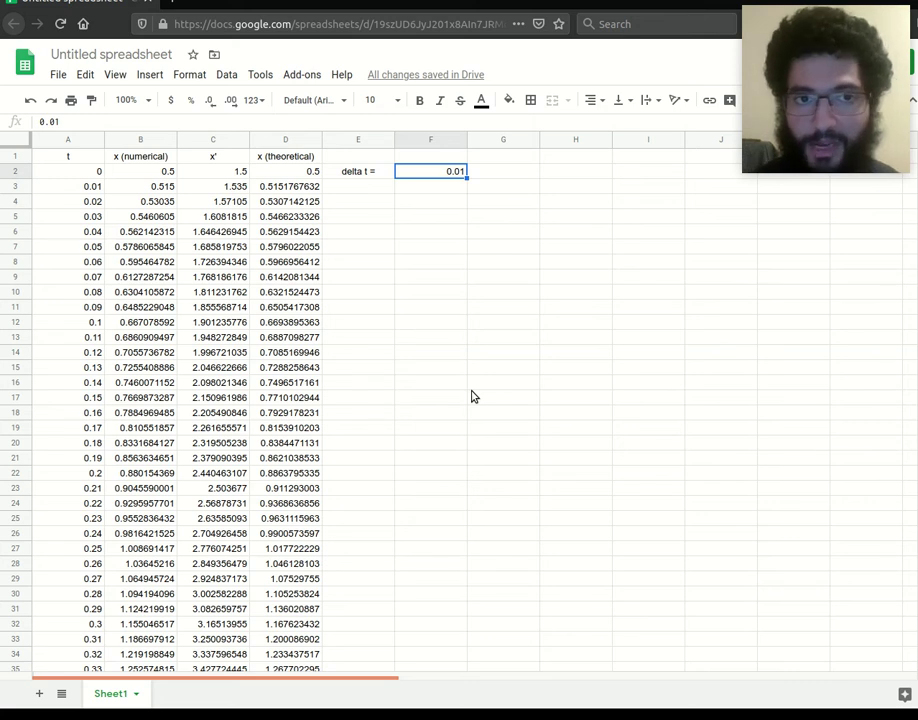
left_click_drag(140, 171, 152, 301)
left_click(140, 427)
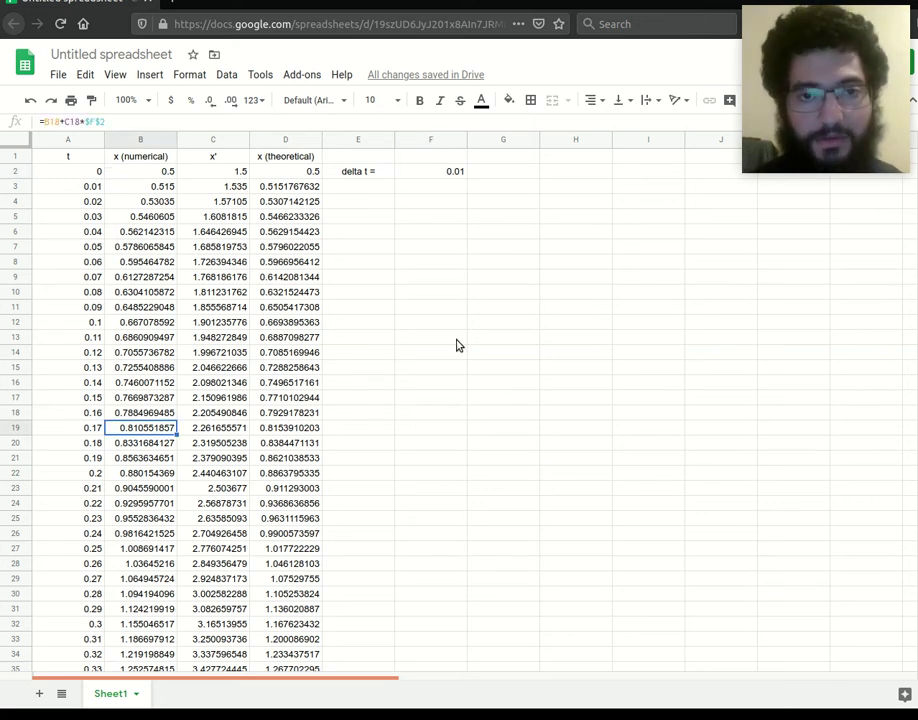
- Insert a line chart at the empty cell G12 and move it clear of the t and numerical x columns
left_click(487, 325)
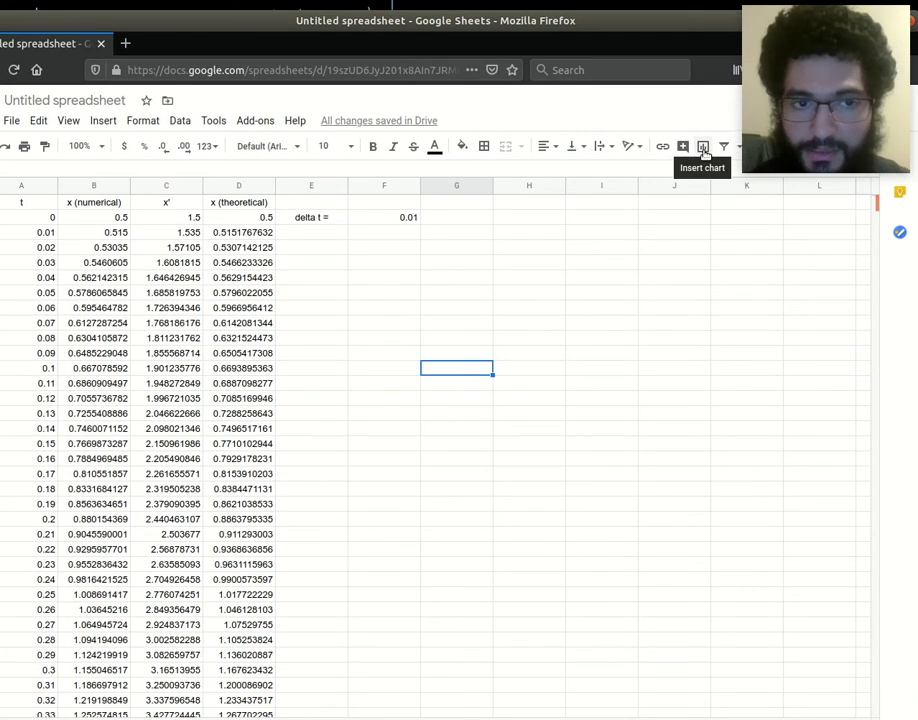
left_click(704, 149)
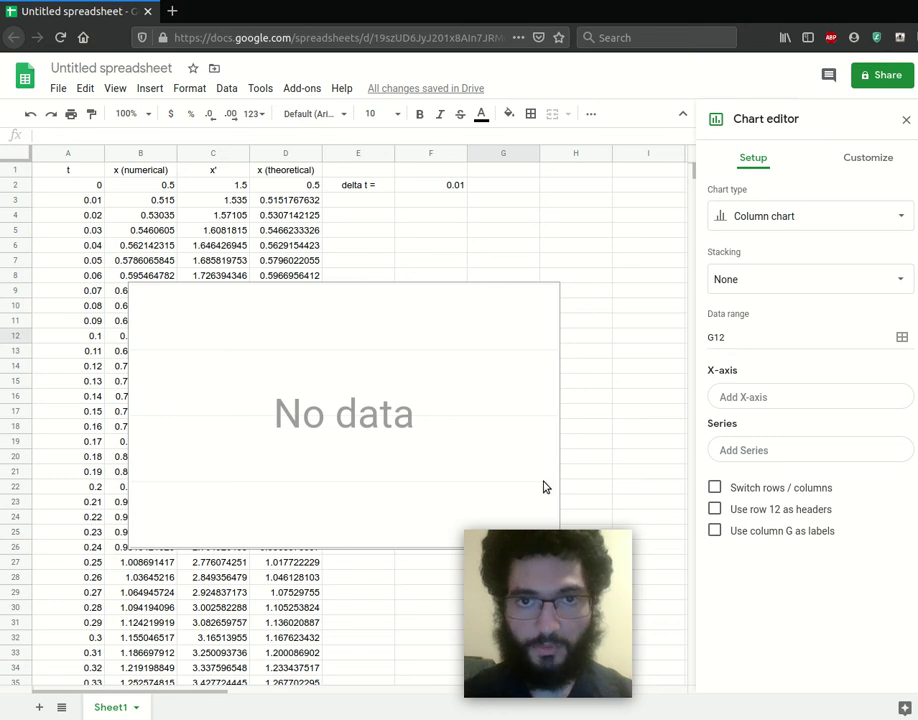
left_click(416, 412)
left_click_drag(416, 412, 683, 340)
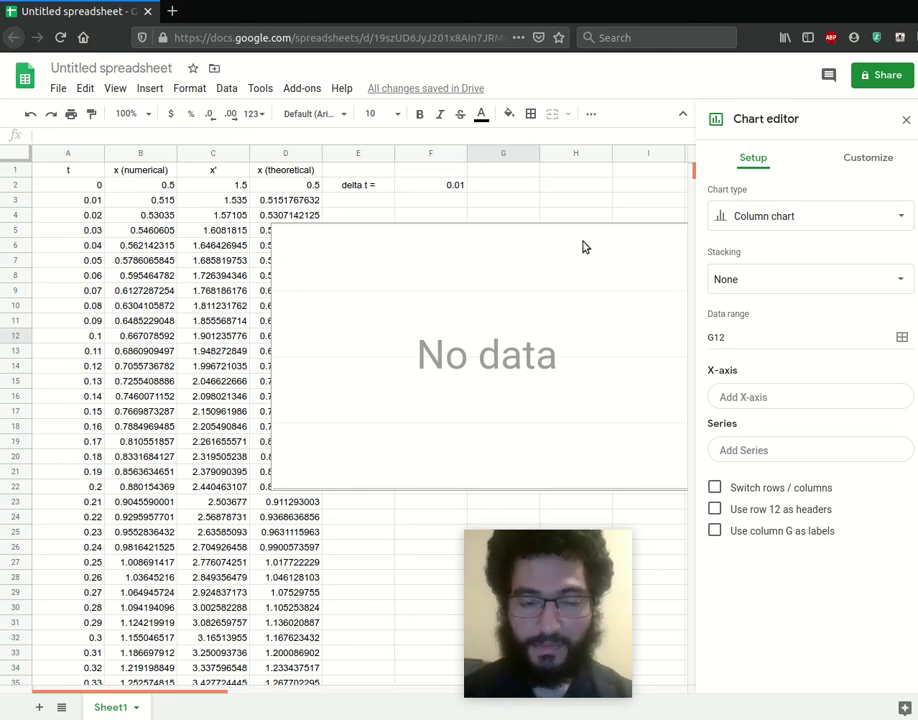
left_click(777, 218)
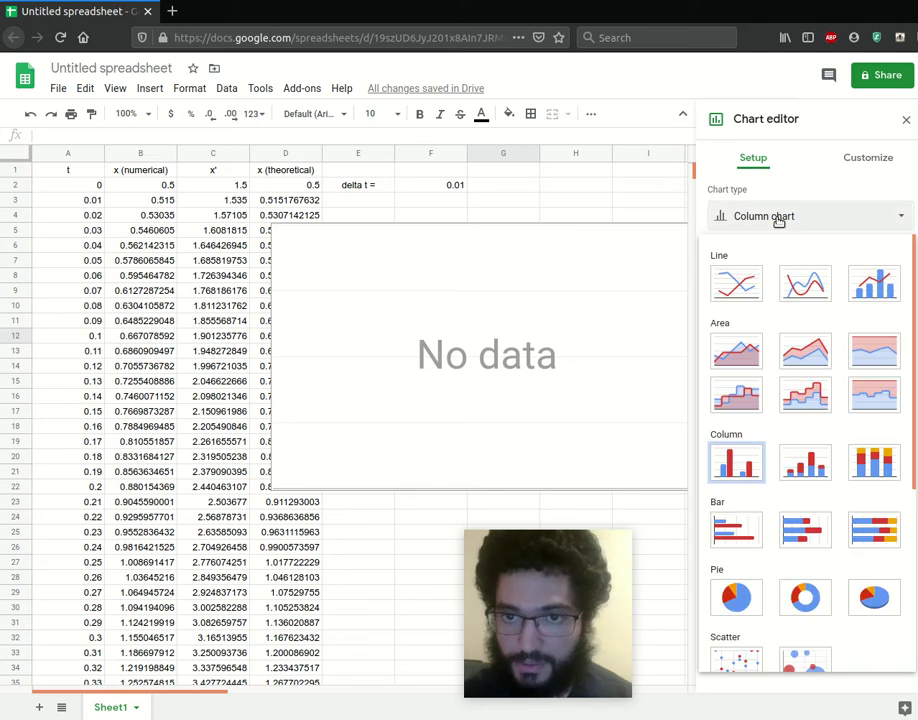
left_click(741, 278)
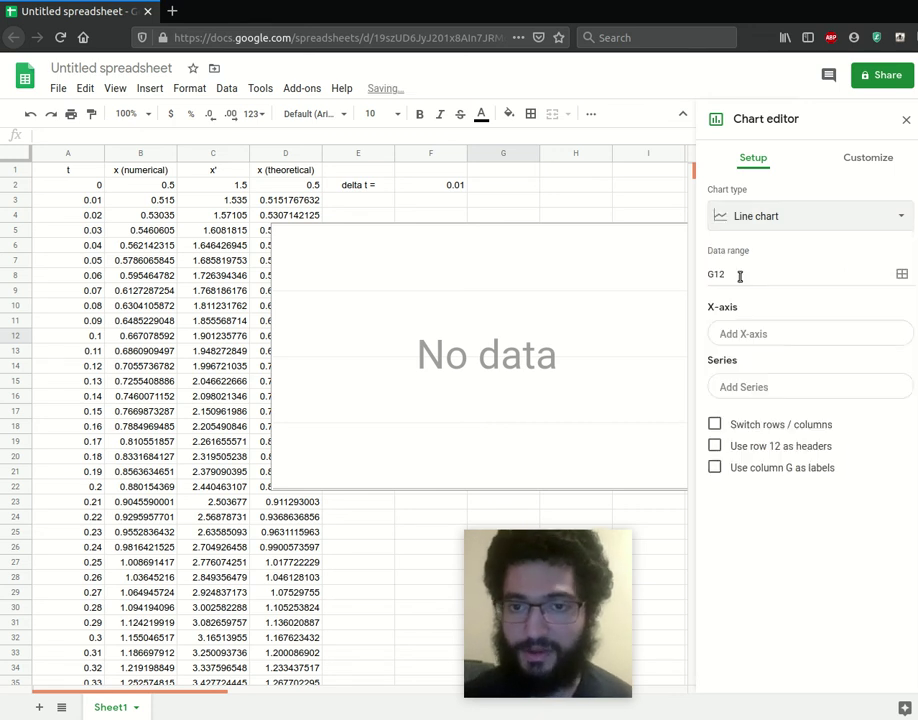
- Add the t values in A2:A202 to the chart data and assign them to the X-axis
left_click(762, 334)
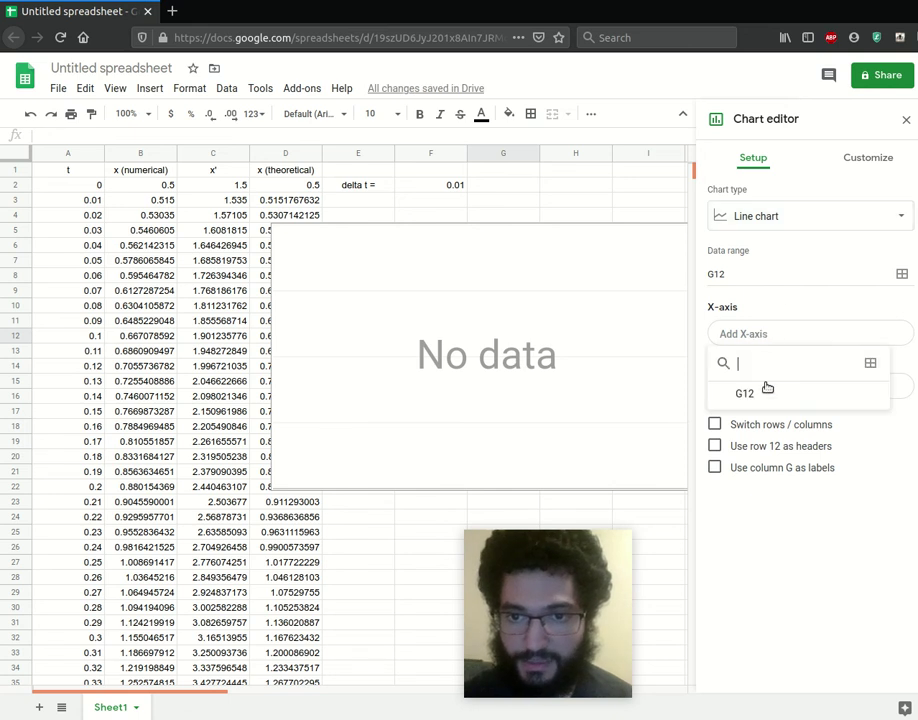
left_click(870, 365)
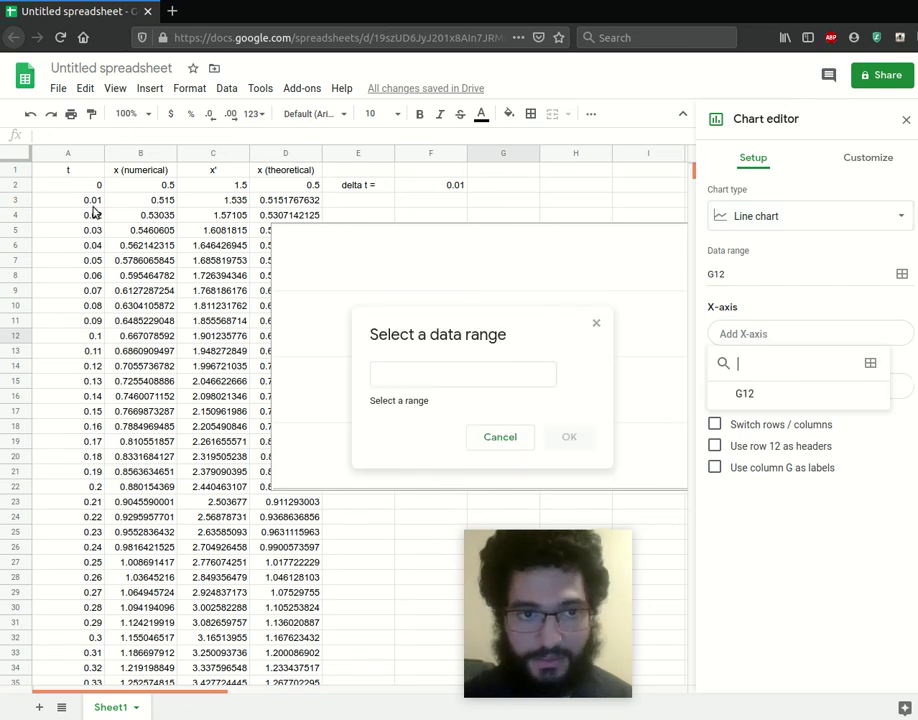
left_click_drag(80, 190, 82, 487)
left_click(504, 371)
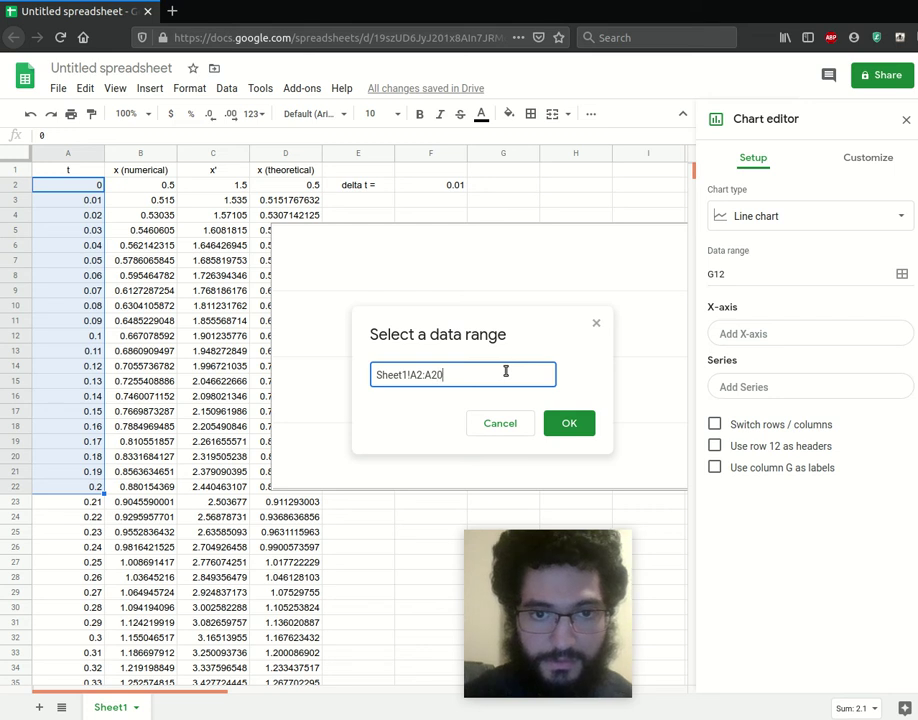
left_click(570, 425)
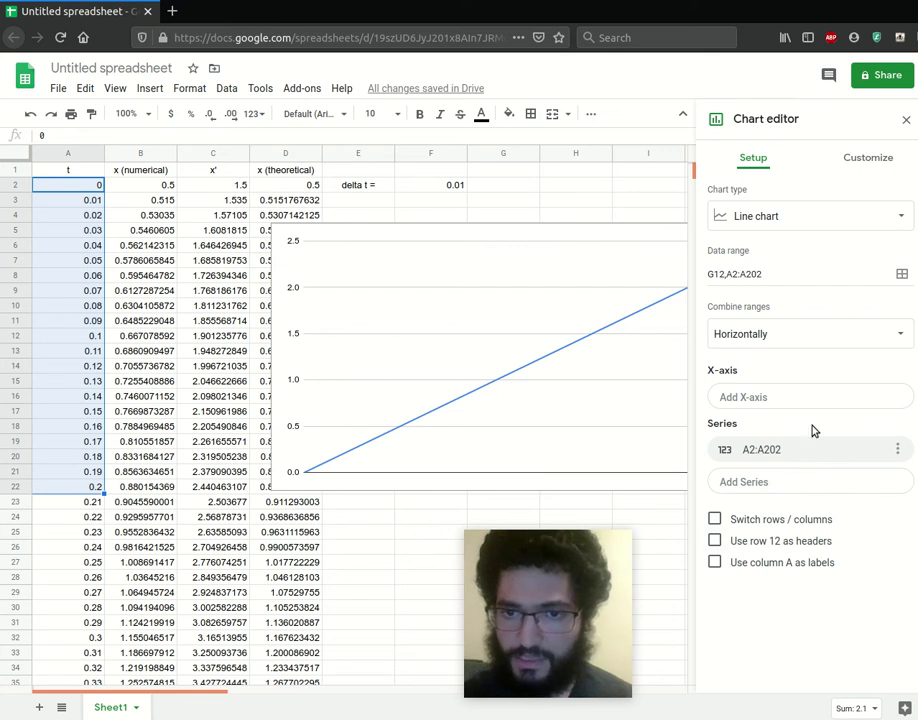
left_click(897, 449)
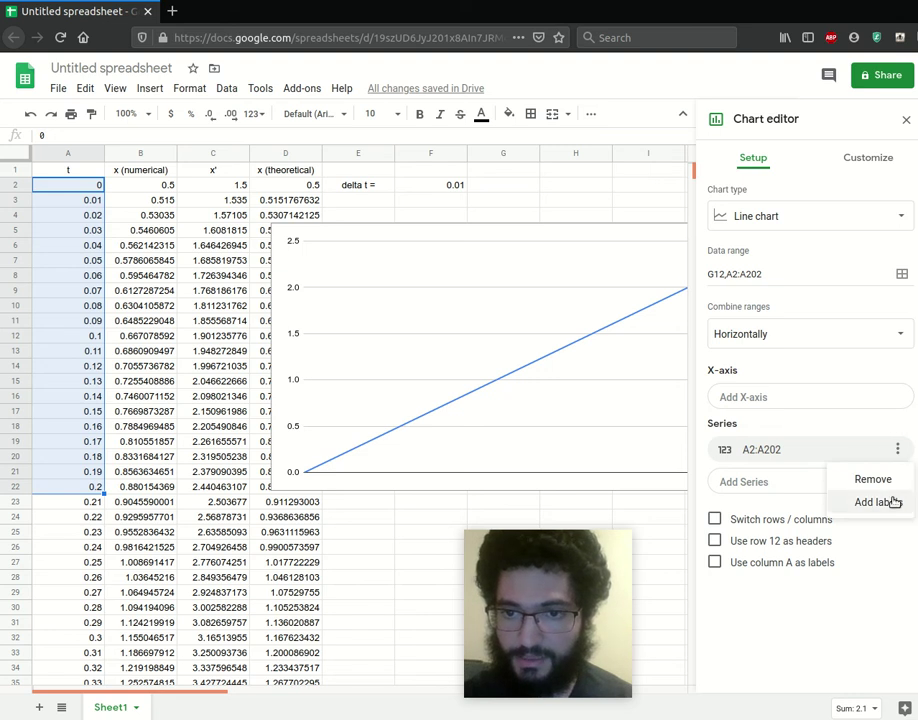
left_click(895, 400)
left_click(791, 481)
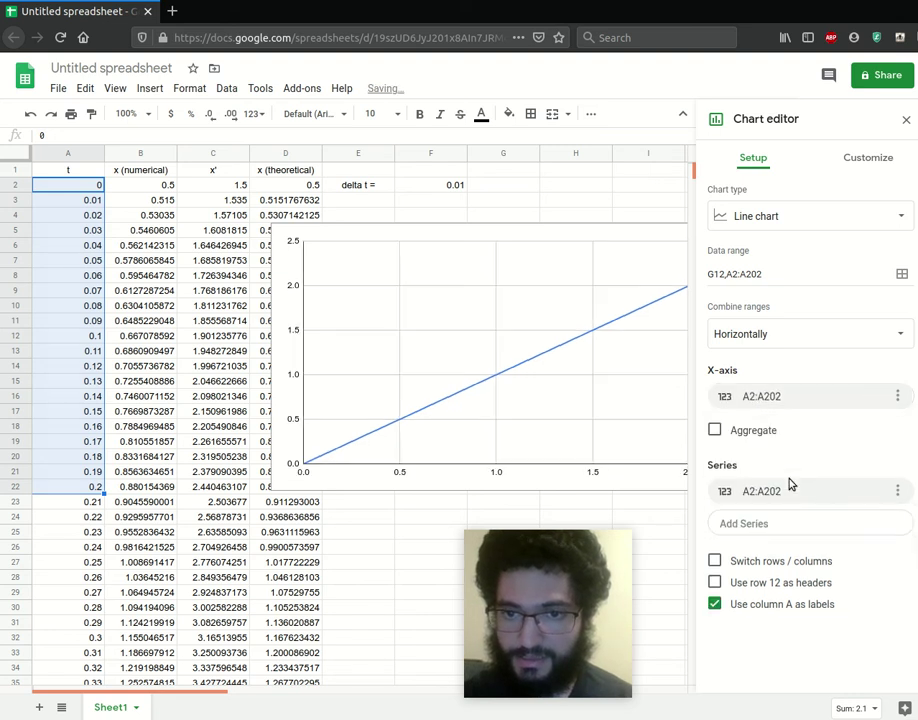
- Replace the A2:A202 series with the theoretical x values in D2:D202 and reposition the chart so it is fully in view
left_click(898, 491)
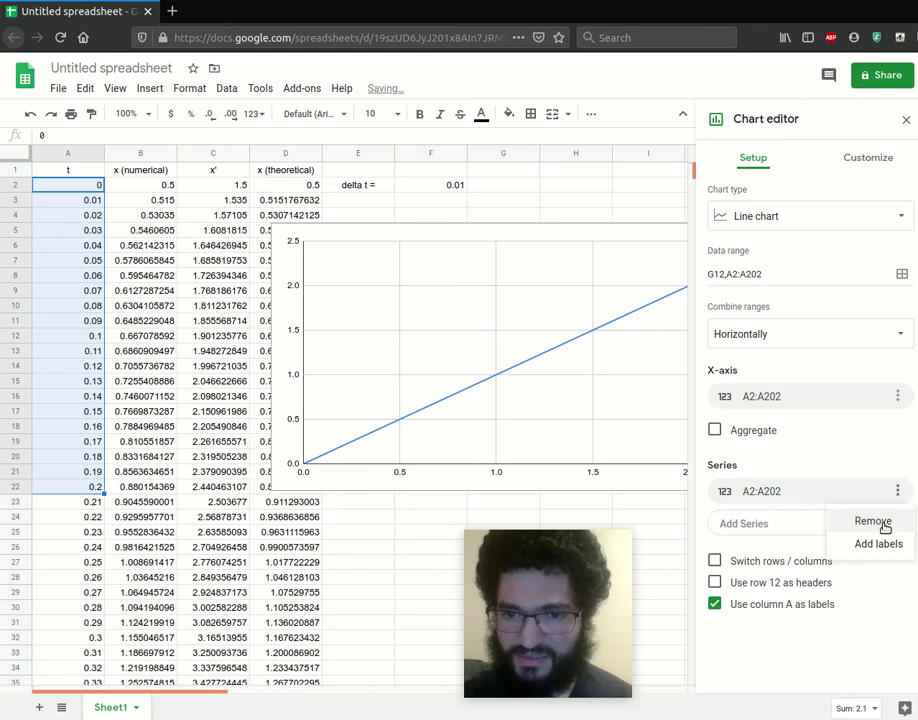
left_click(885, 526)
left_click(830, 492)
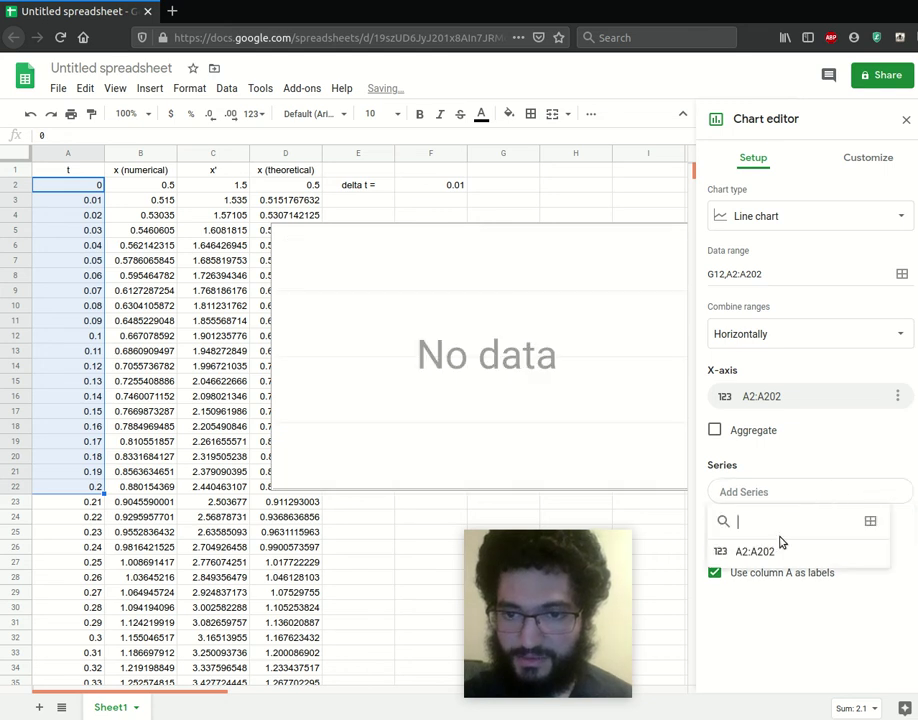
left_click(872, 522)
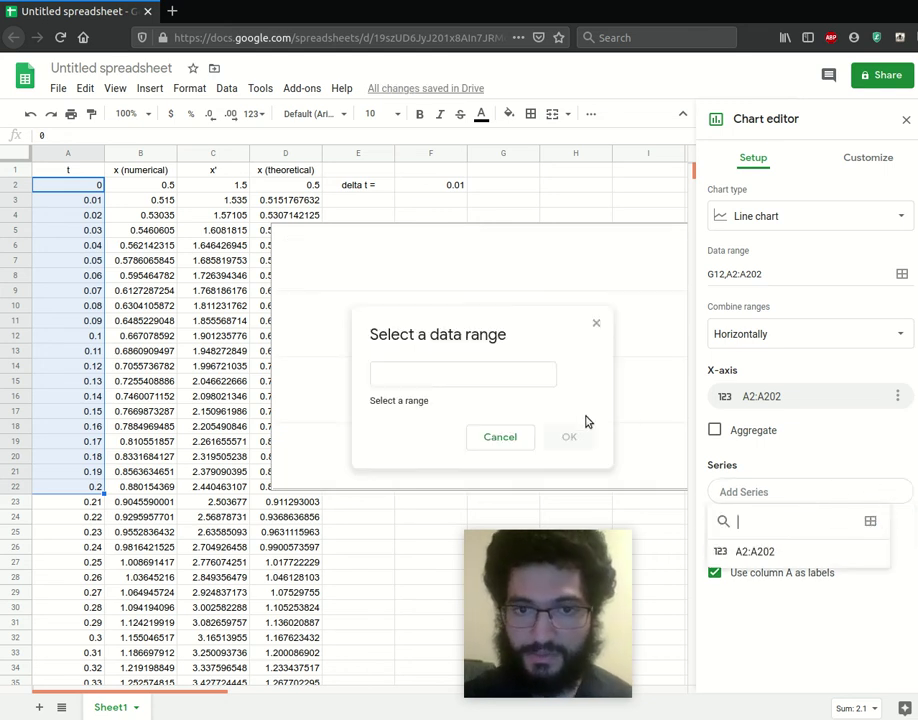
left_click(435, 365)
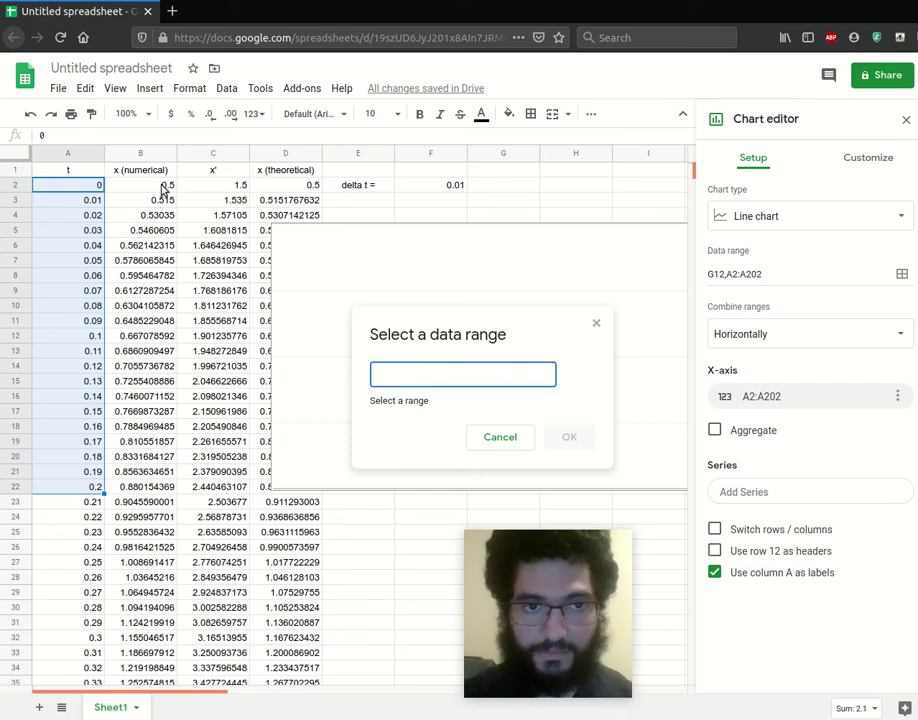
left_click_drag(285, 186, 300, 607)
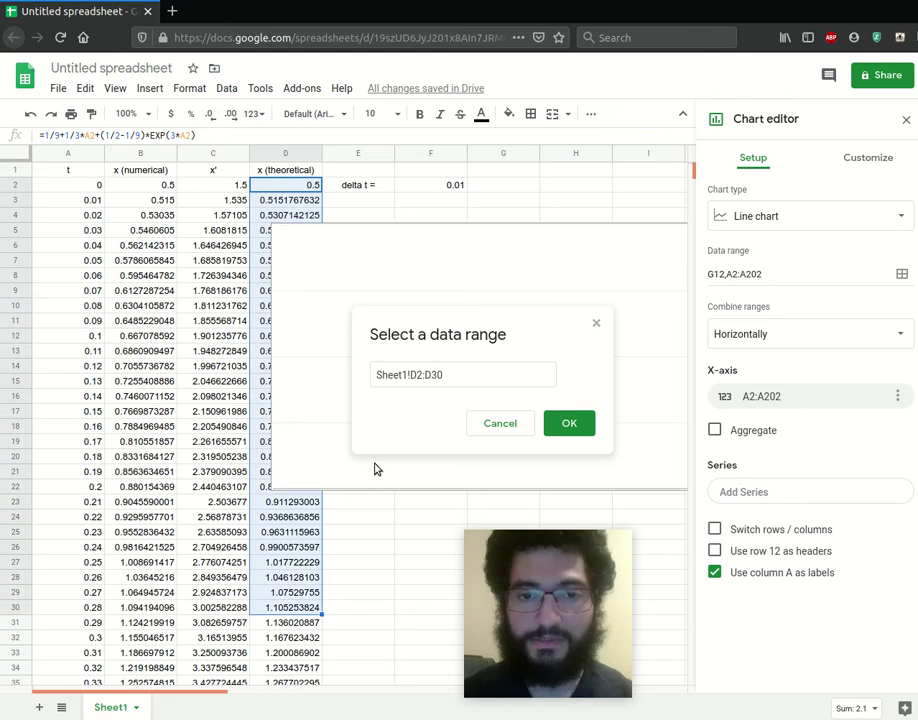
left_click(448, 376)
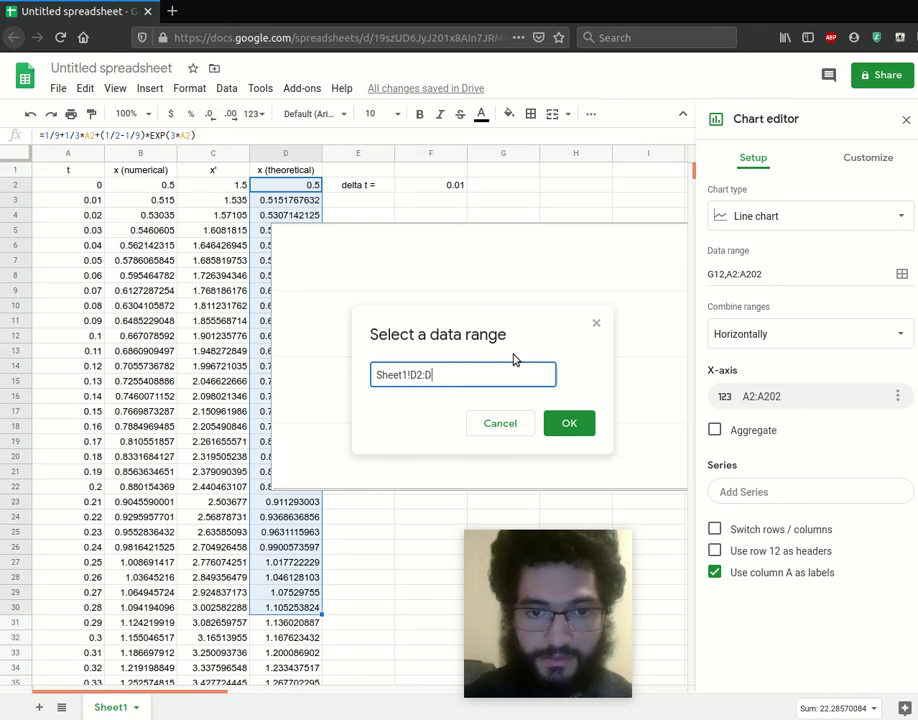
left_click(572, 424)
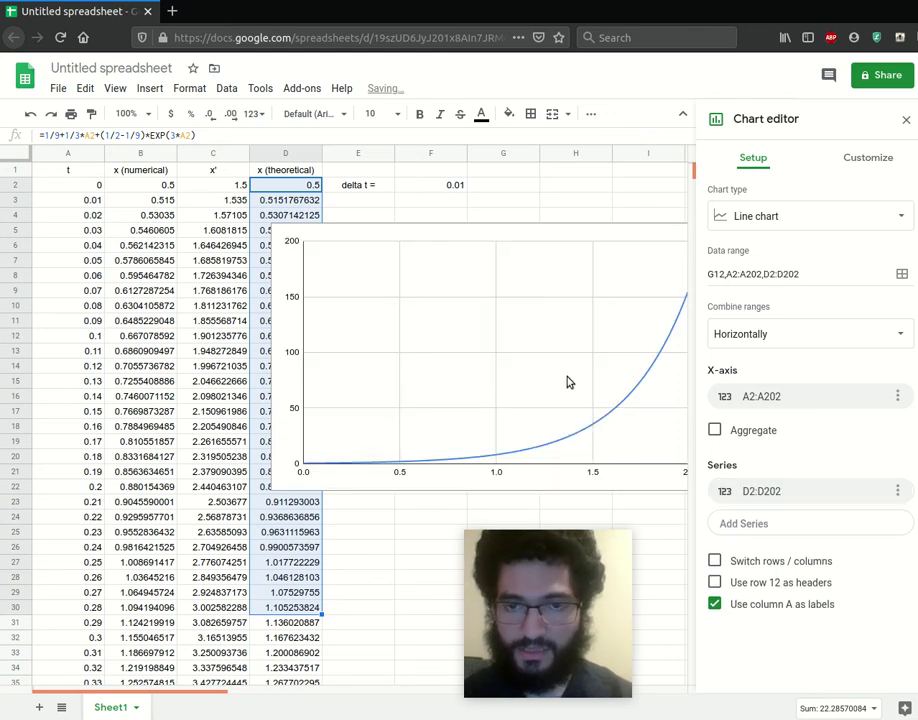
left_click(586, 238)
left_click_drag(586, 238, 508, 277)
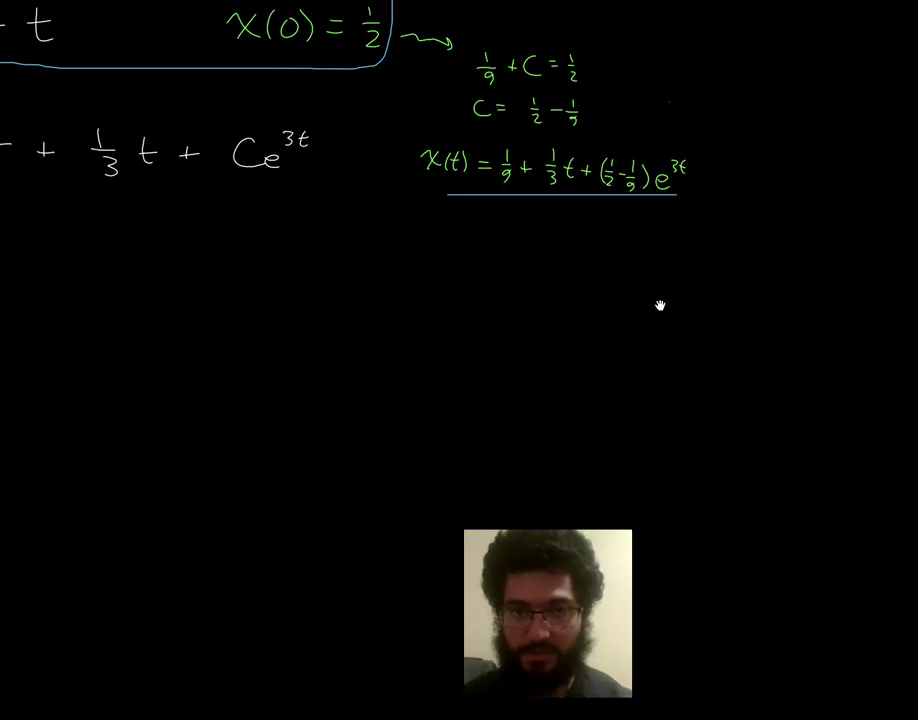
- Review the particular solution x(t) in the handwritten notes and compare it with the theoretical formula in D2 of the spreadsheet
left_click_drag(660, 305, 812, 600)
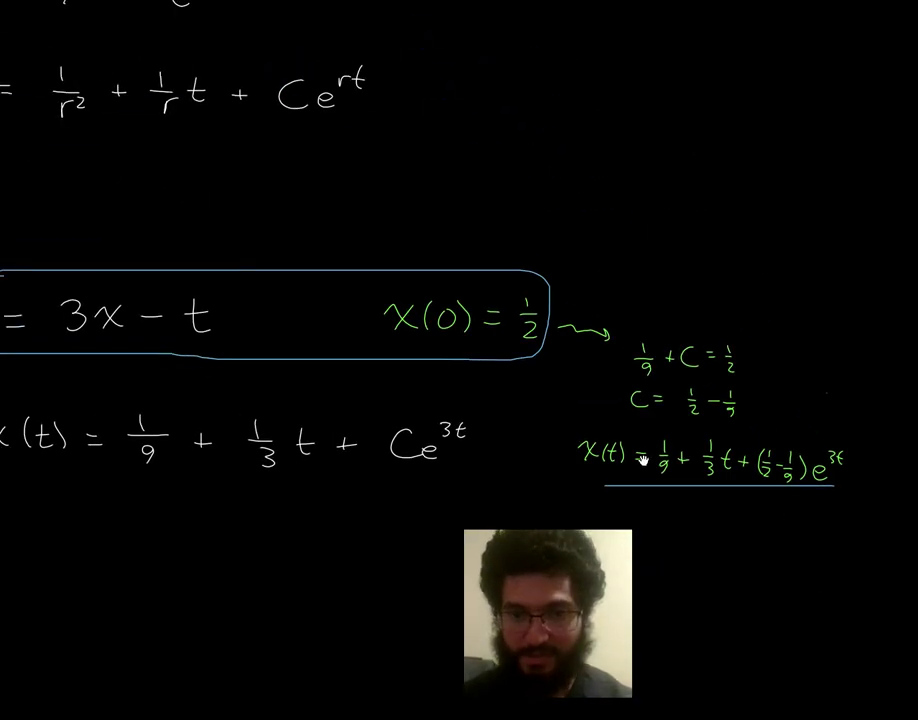
key("alt+Tab")
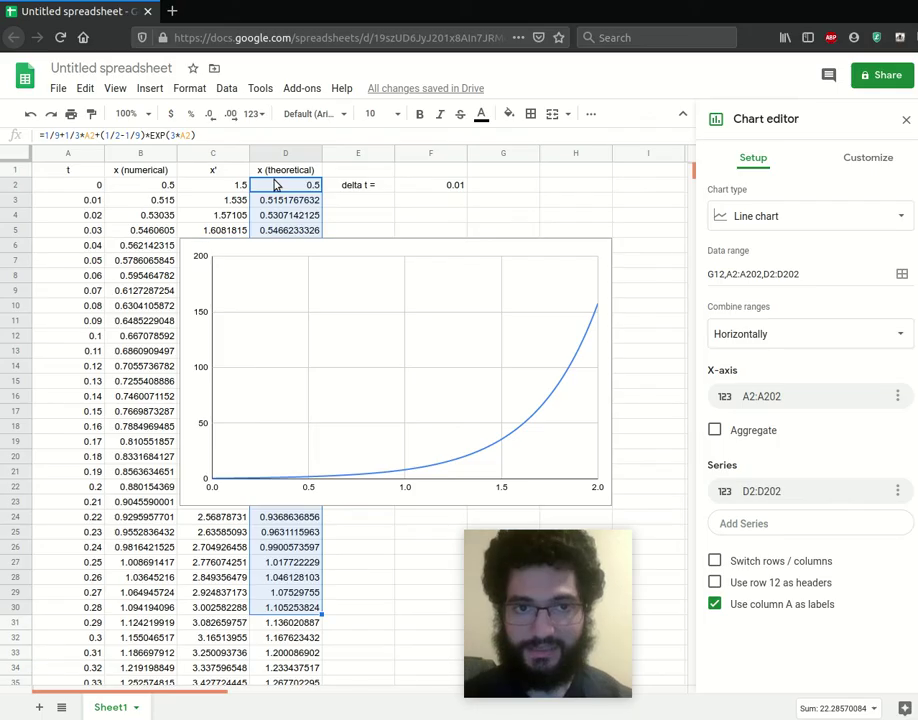
key("Escape")
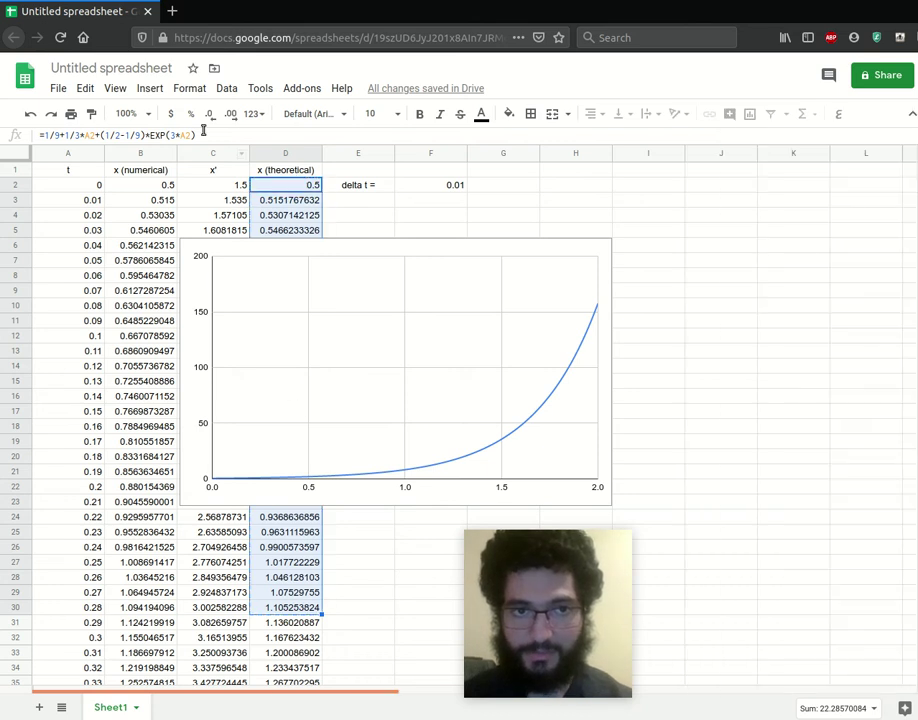
- Edit the chart to add the numerical x values in B2:B202 as a second series
left_click(420, 245)
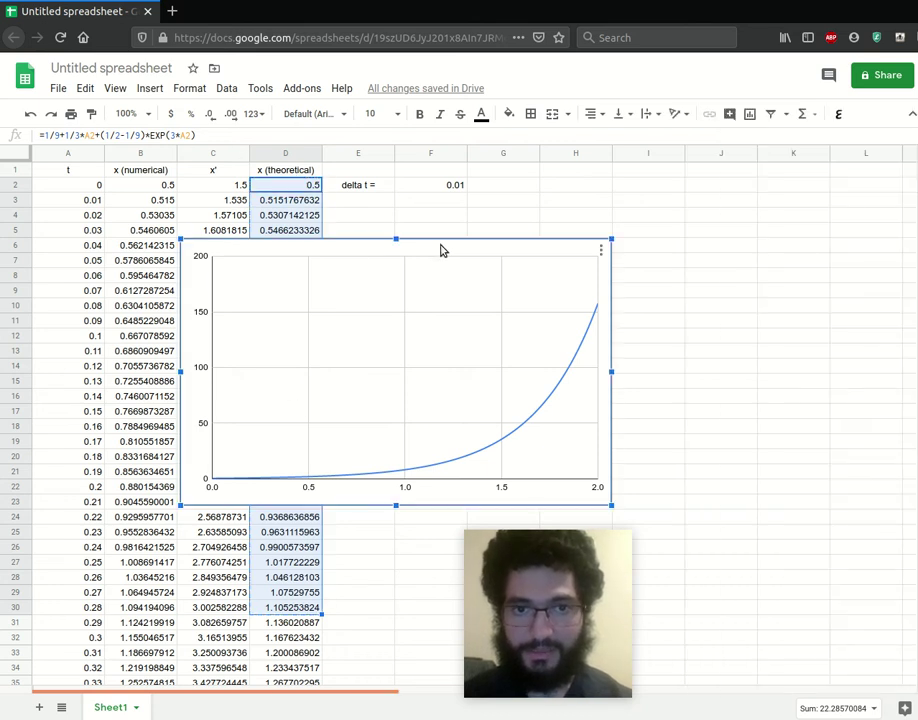
left_click(601, 250)
left_click(530, 273)
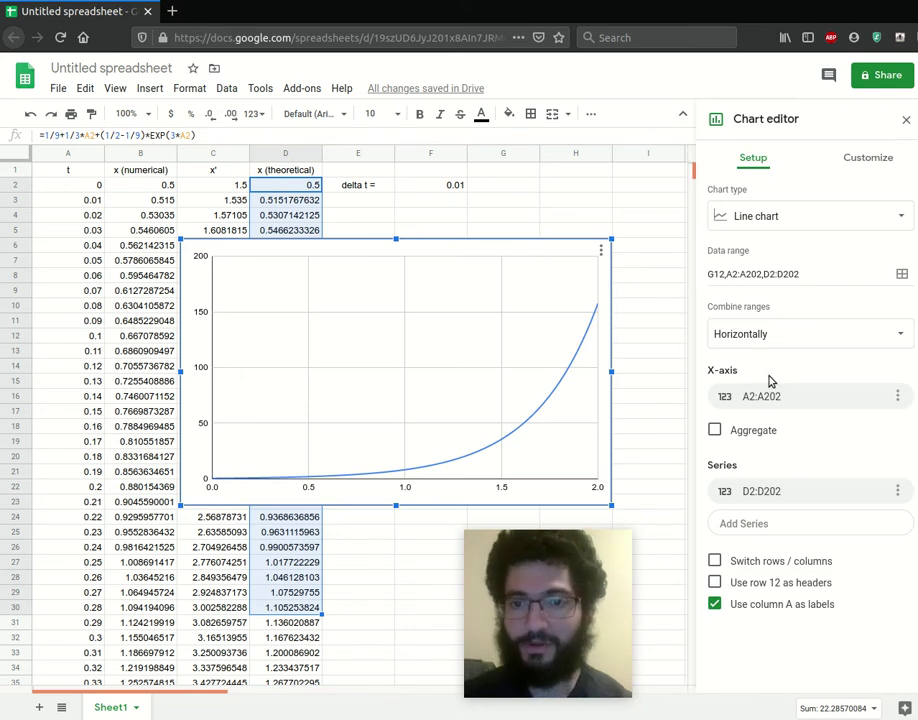
left_click(768, 524)
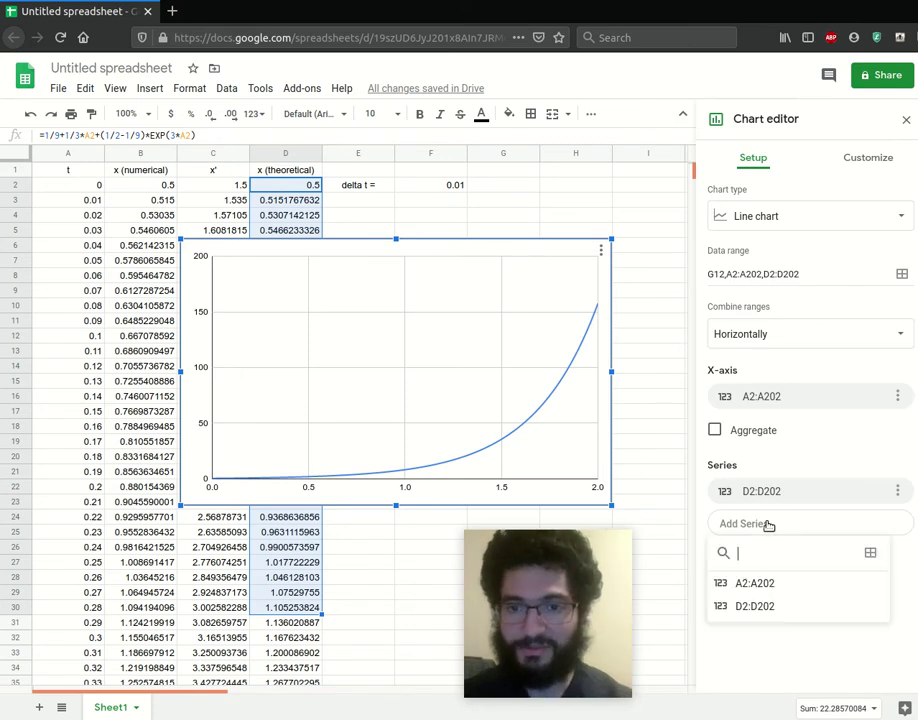
left_click(872, 556)
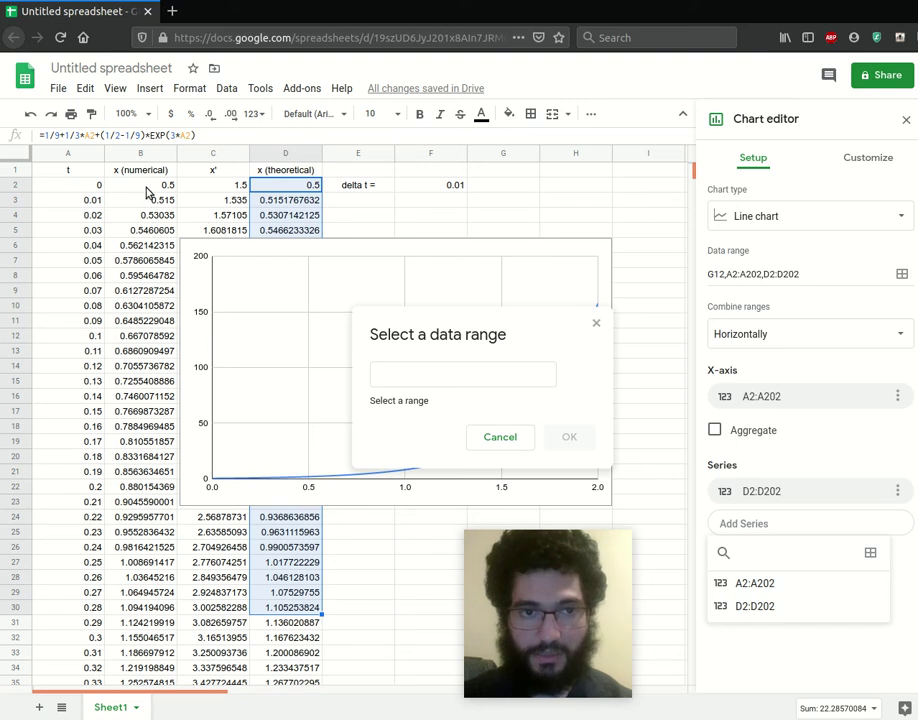
left_click_drag(153, 187, 158, 502)
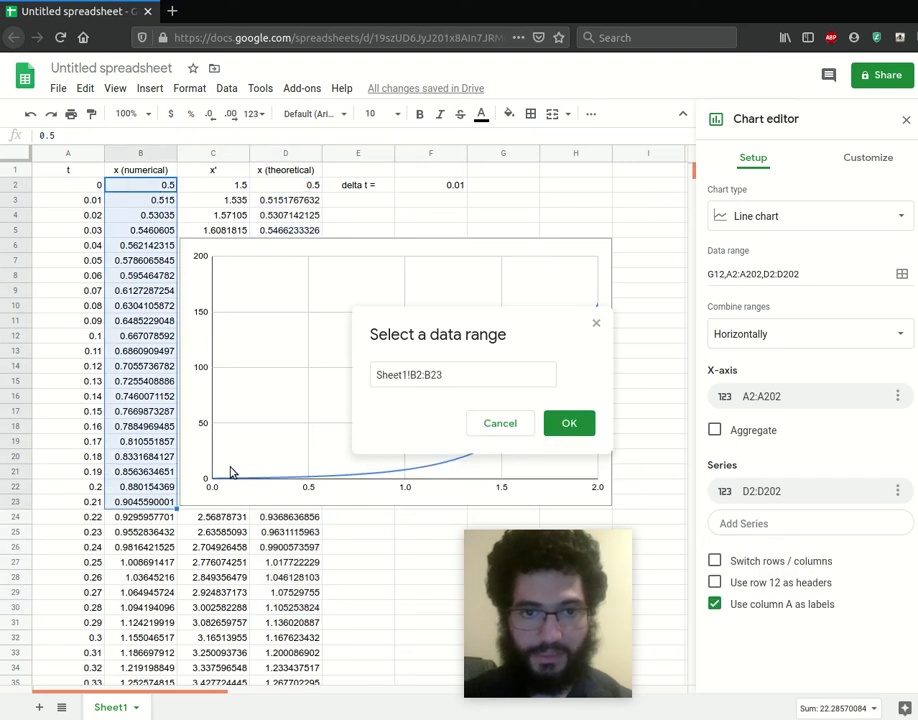
left_click(459, 375)
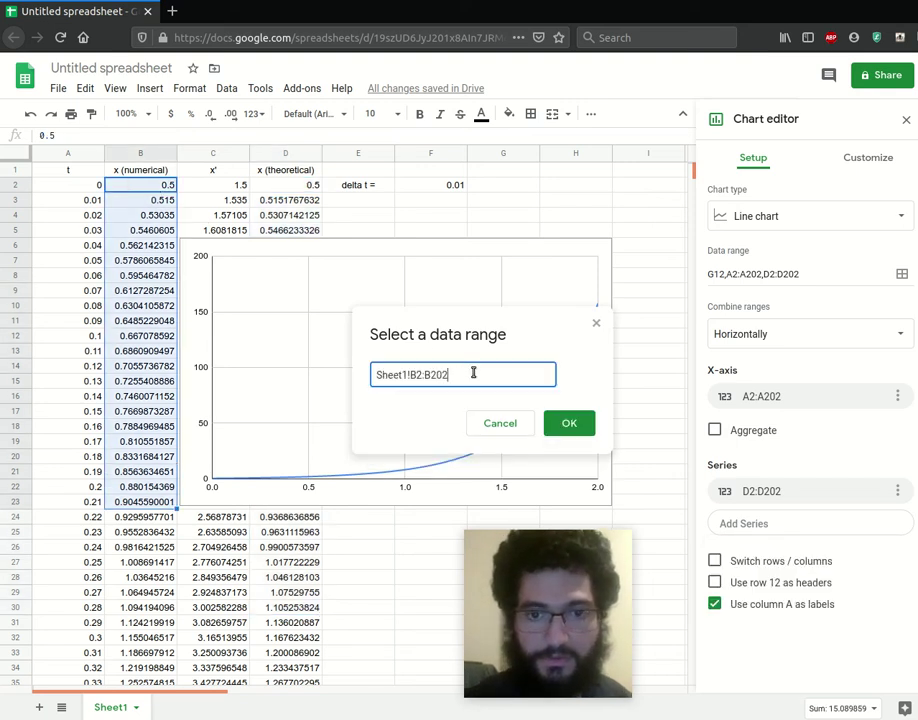
left_click(577, 427)
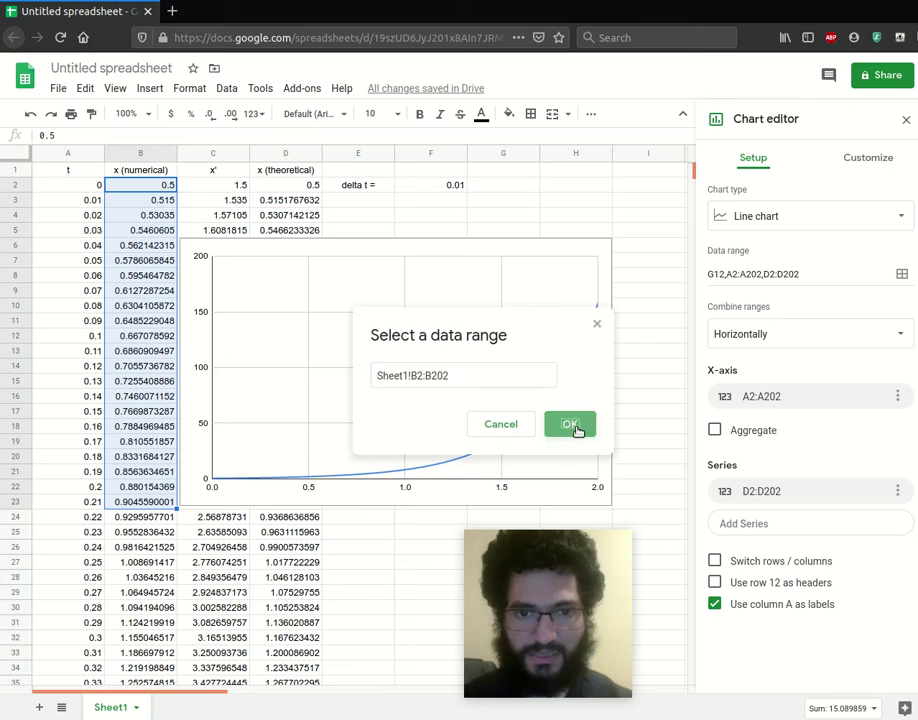
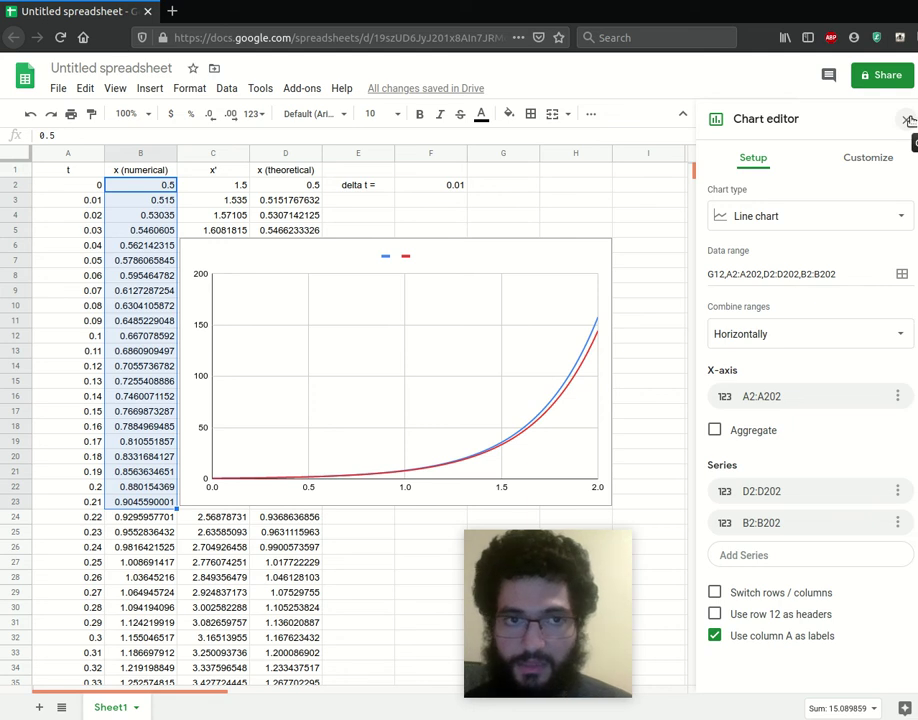
- Close the chart editor and set delta t in F2 to 0.1
left_click(908, 120)
left_click(457, 185)
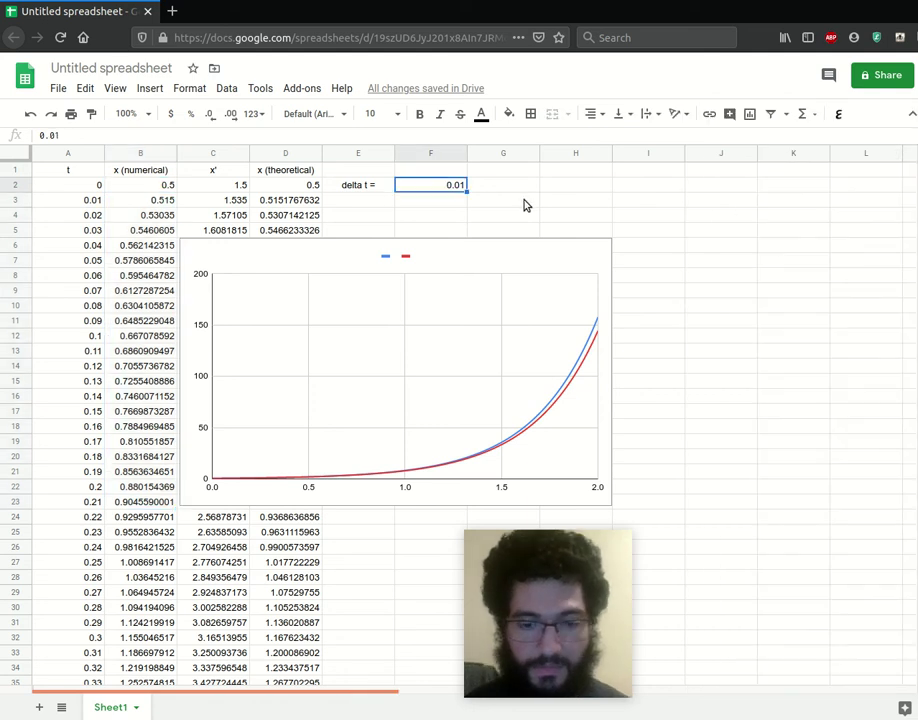
type("0.")
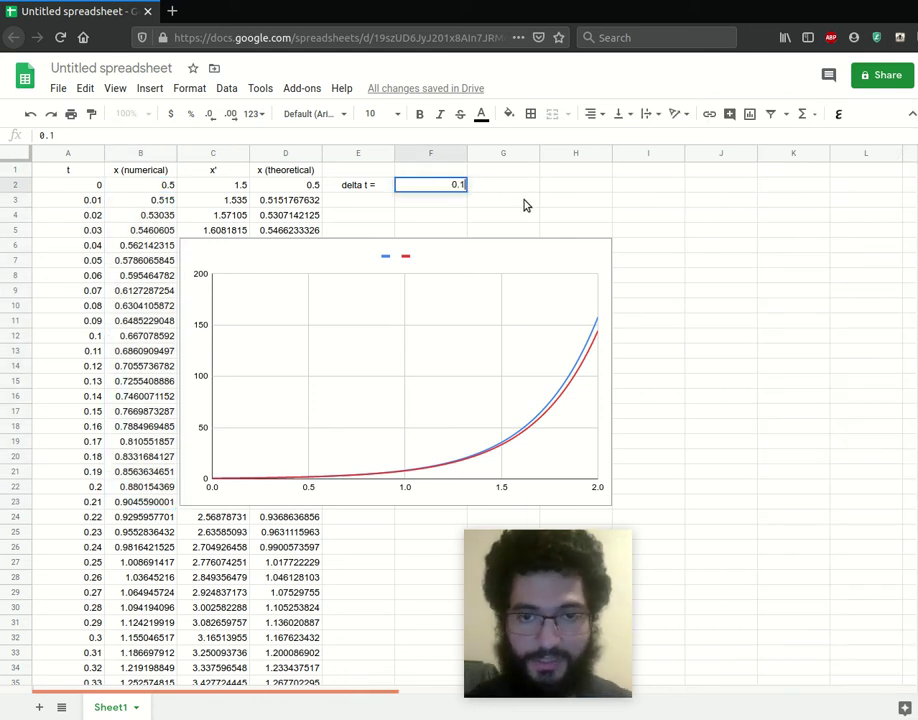
type("1")
key("Return")
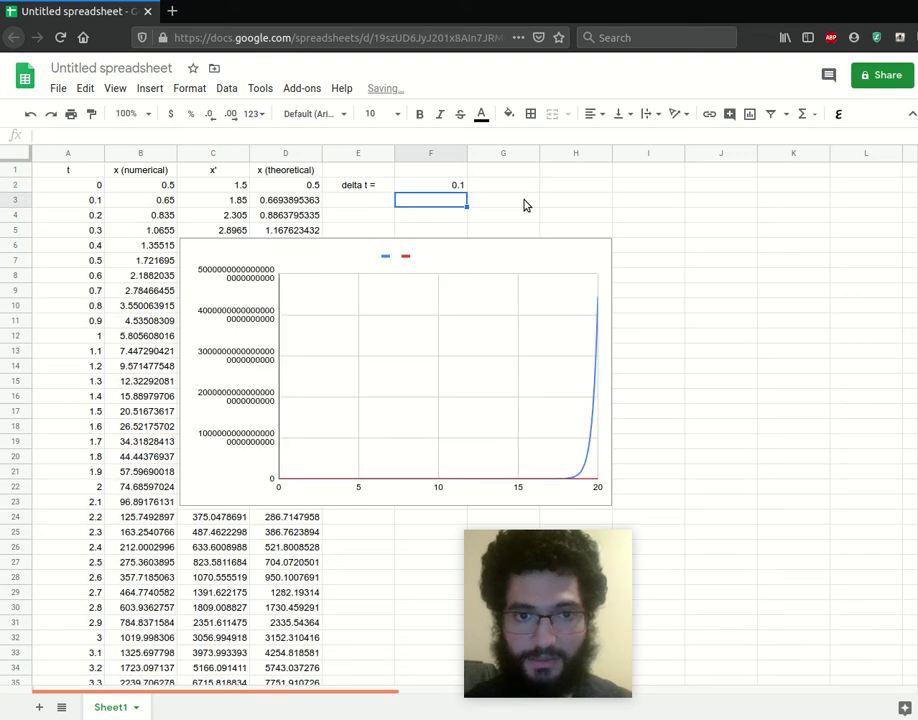
- Set delta t in F2 to 0.01
left_click(455, 184)
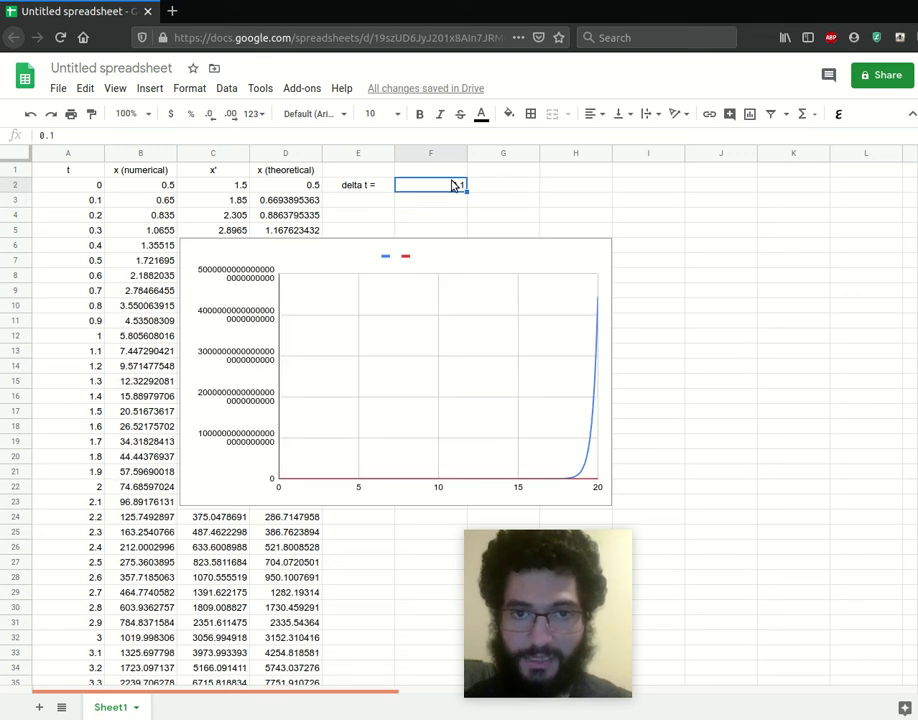
type("0.")
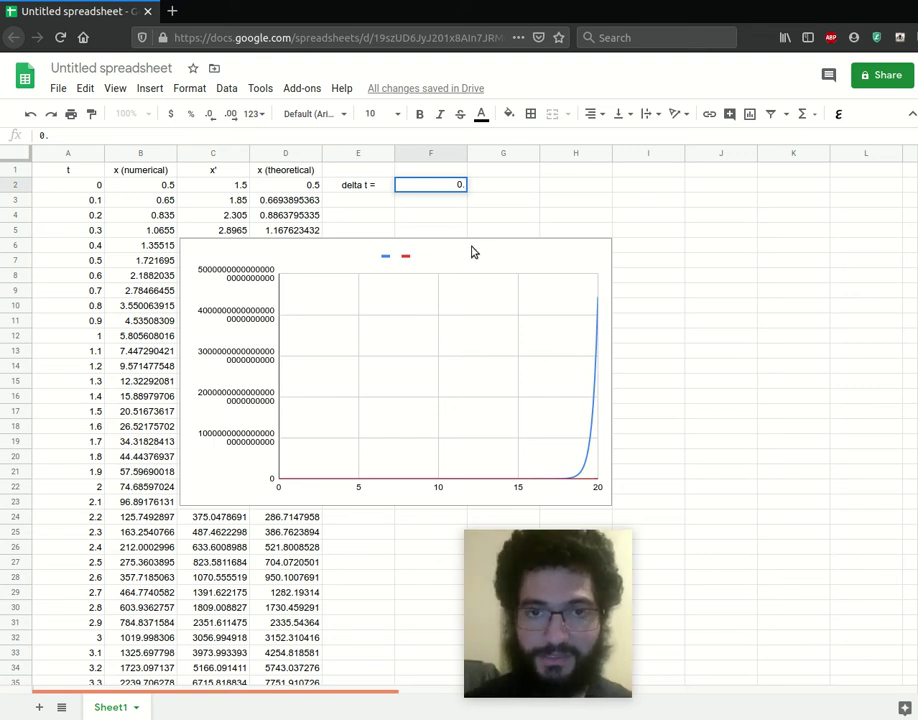
key("Return")
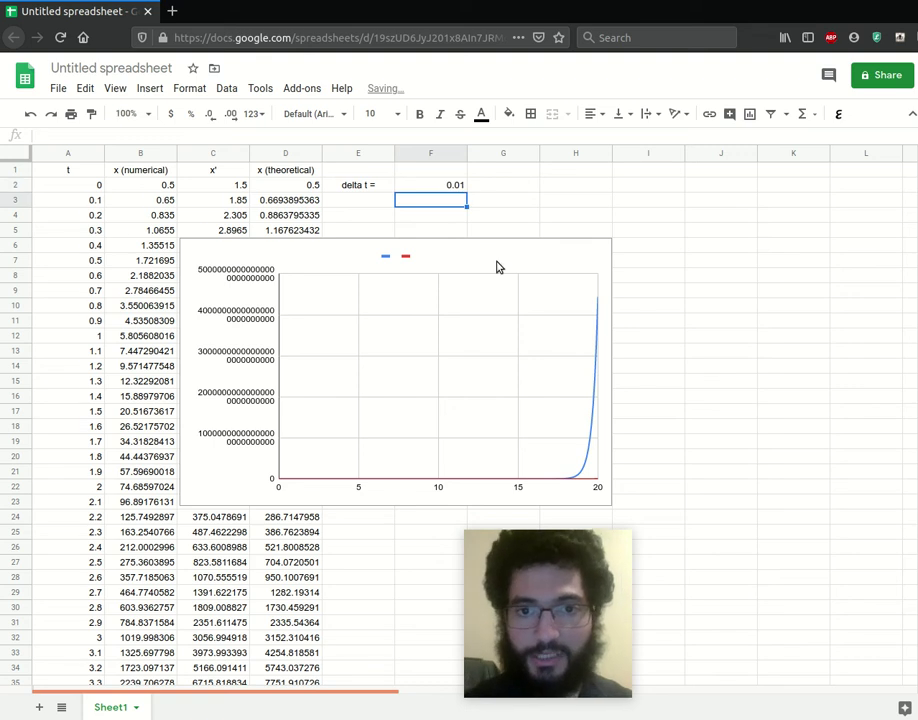
- Edit the chart and set its horizontal axis minimum to 0 and maximum to 2
left_click(498, 256)
left_click(602, 251)
left_click(596, 272)
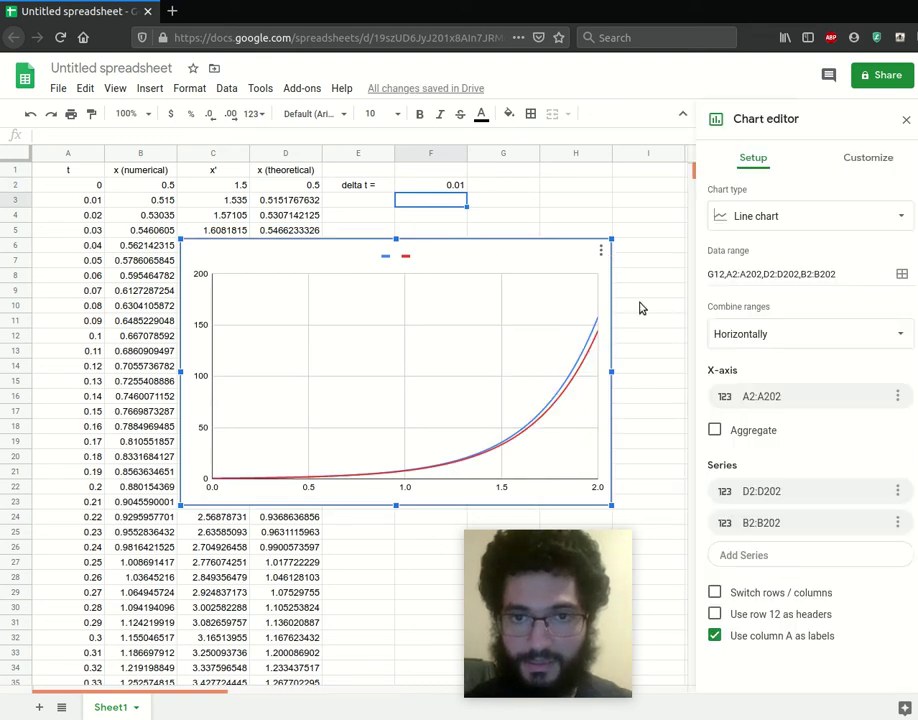
left_click(857, 160)
left_click(764, 366)
scroll(787, 455, "down", 5)
scroll(765, 500, "up", 2)
left_click(752, 434)
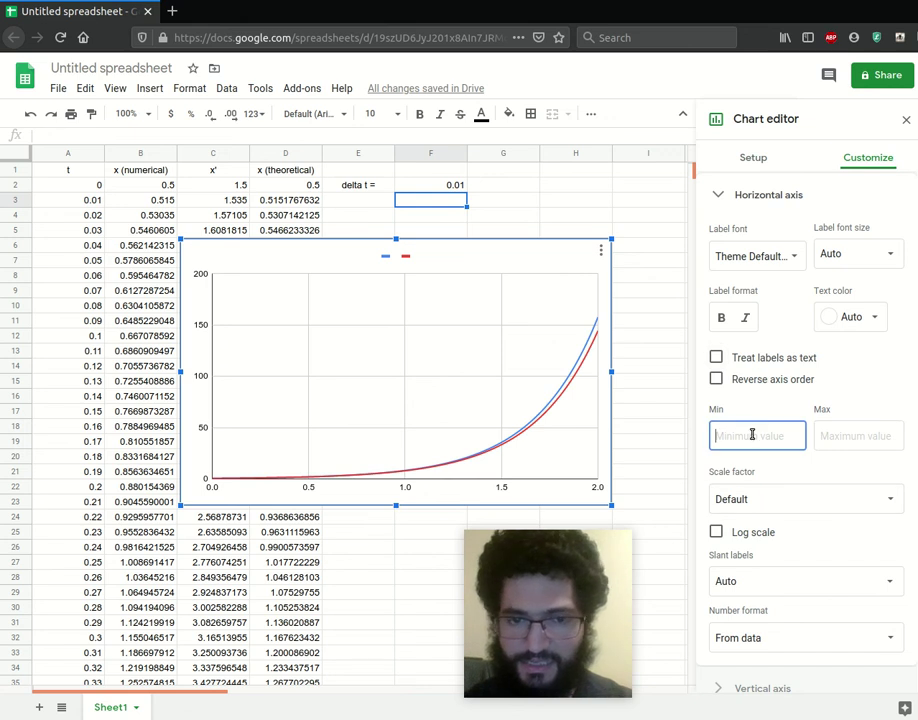
type("0")
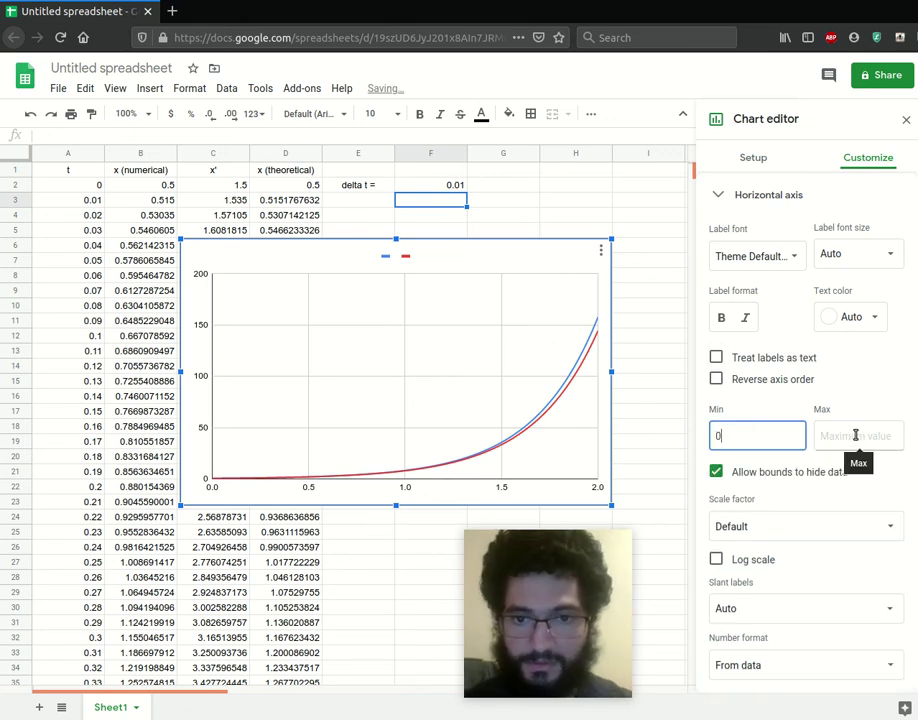
left_click(846, 433)
type("2")
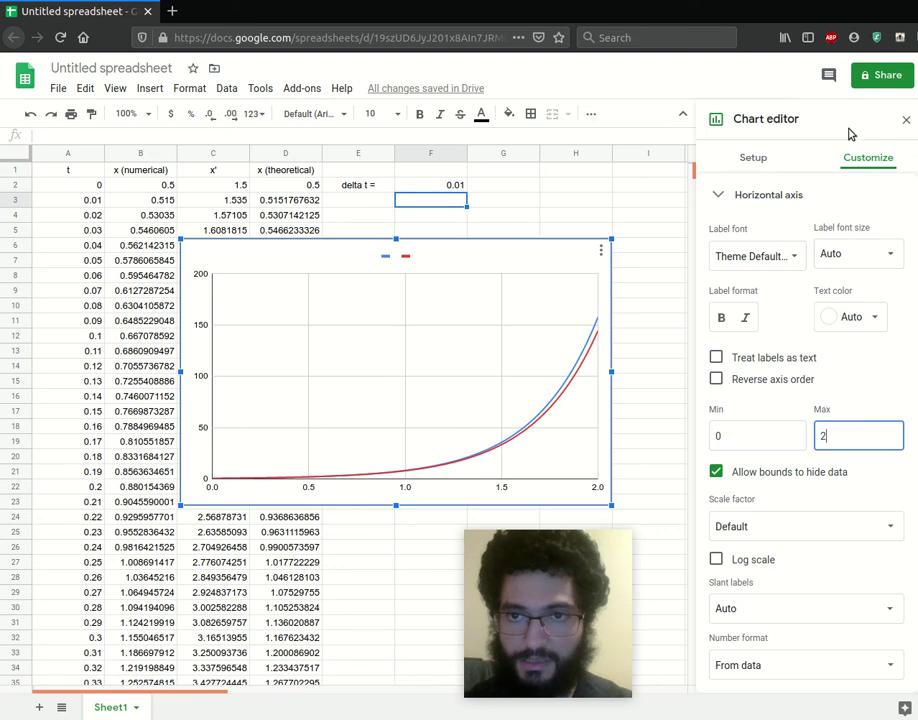
- Set the chart's vertical axis minimum to 0 and maximum to 200, and close the chart editor
left_click(866, 163)
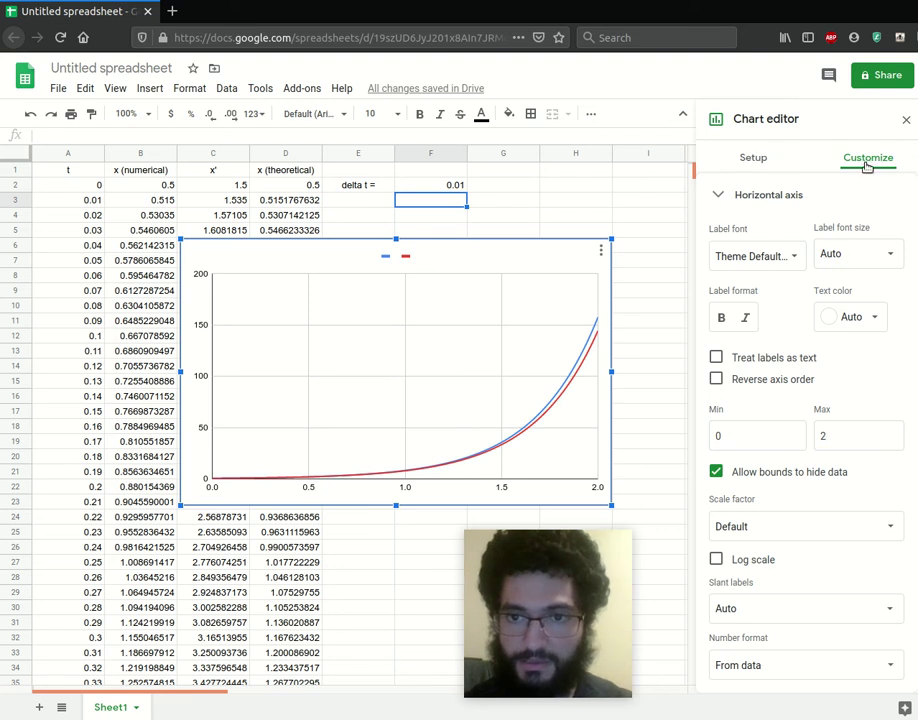
scroll(717, 266, "up", 2)
scroll(812, 385, "down", 4)
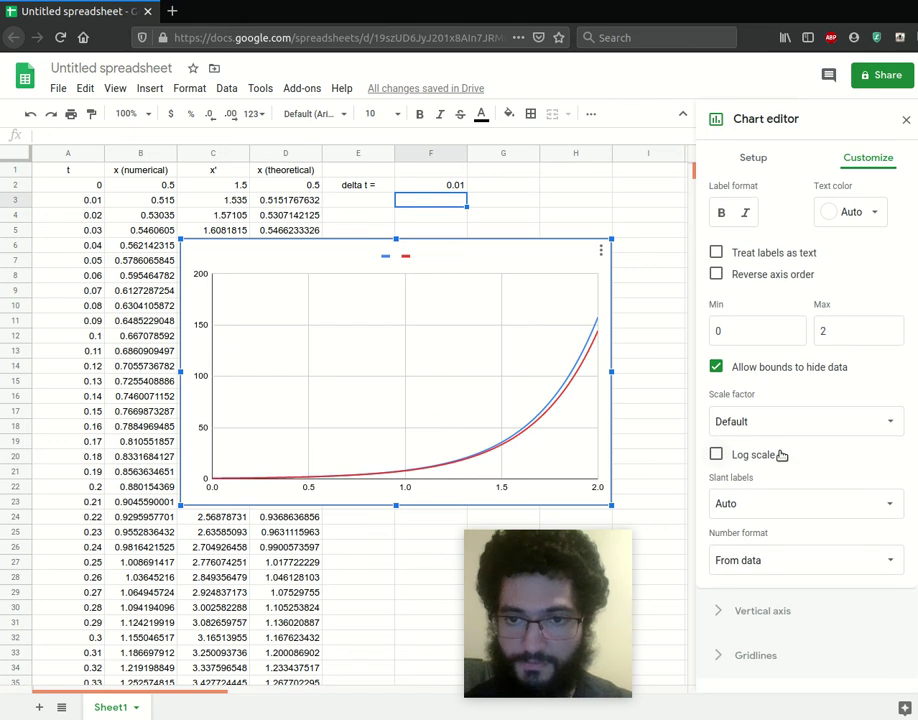
left_click(727, 612)
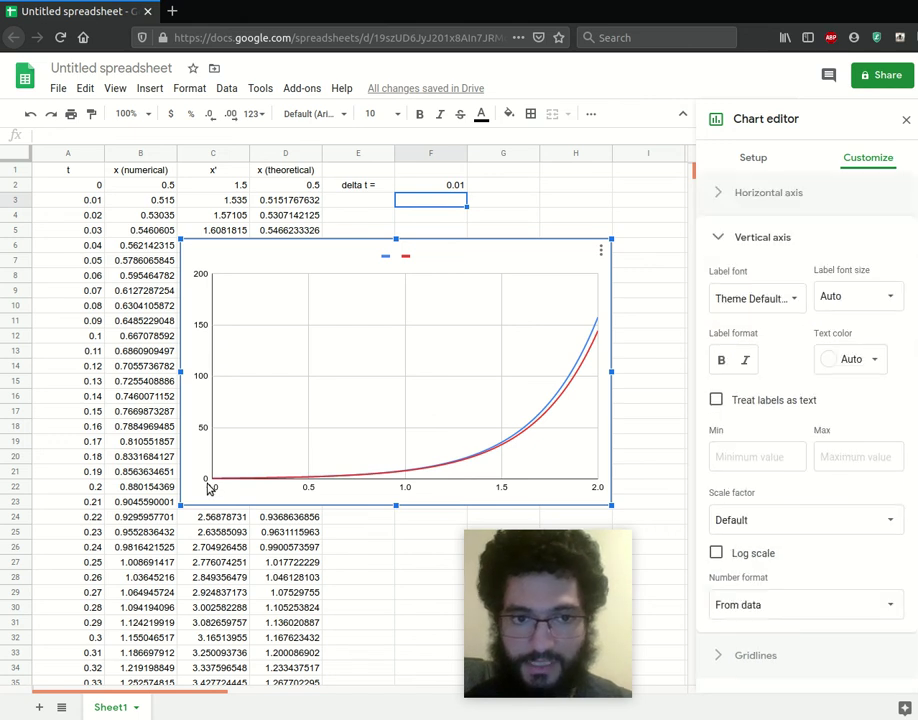
left_click(742, 452)
type("0")
left_click(836, 452)
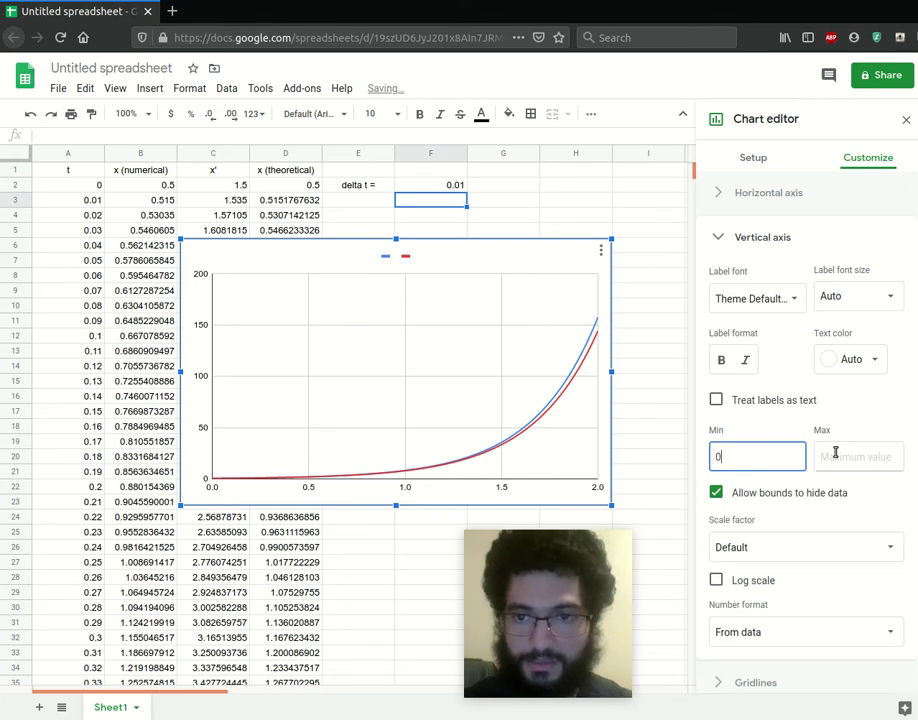
type("200")
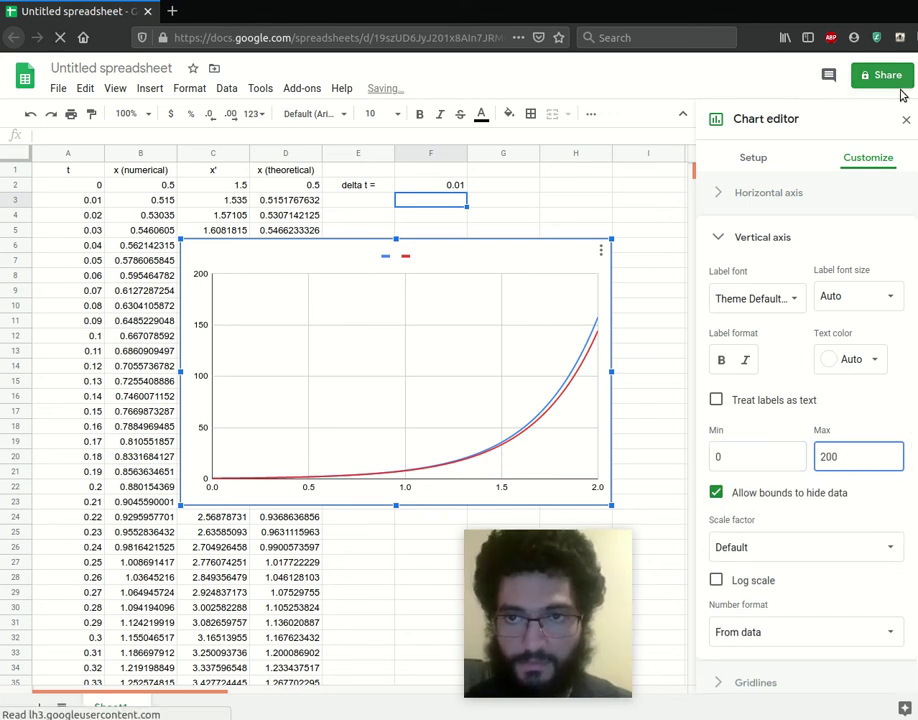
left_click(906, 119)
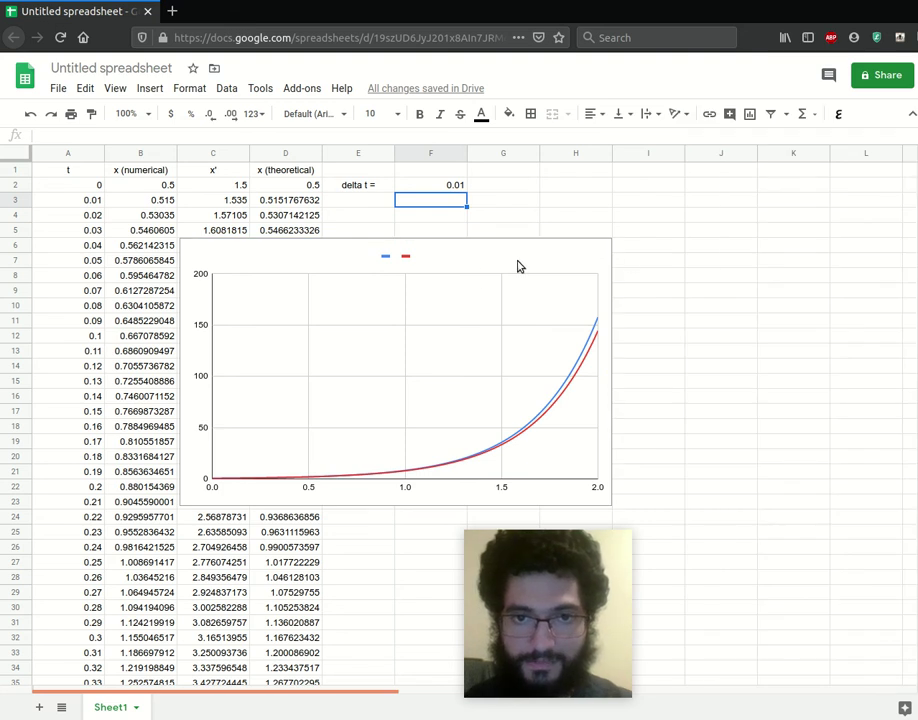
- Reopen the chart for editing and set its horizontal axis title to "t"
left_click(494, 261)
left_click_drag(493, 261, 471, 237)
left_click(615, 246)
left_click(598, 268)
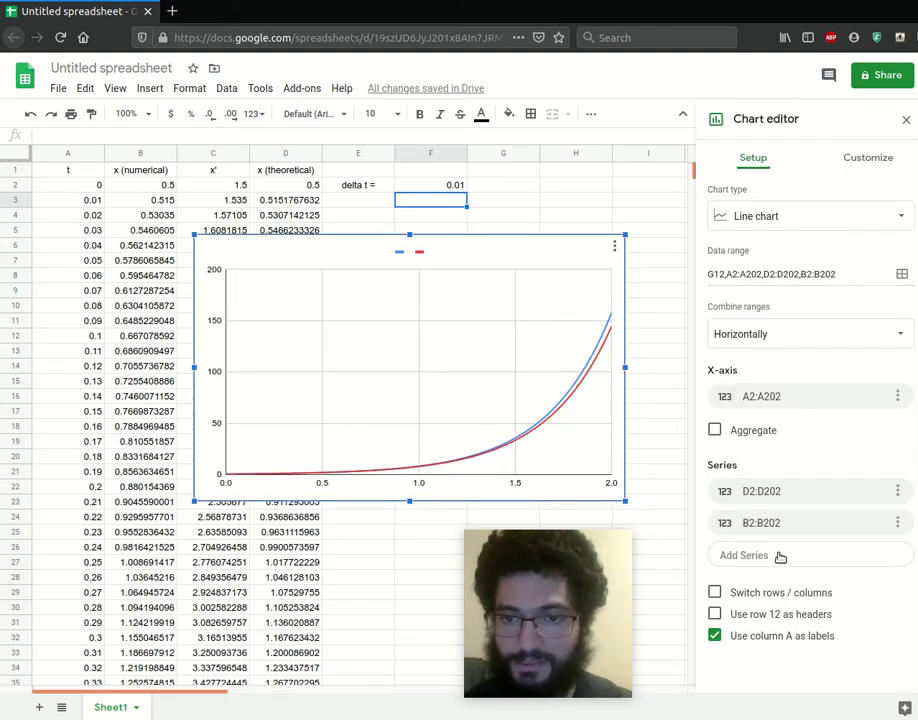
left_click(361, 340)
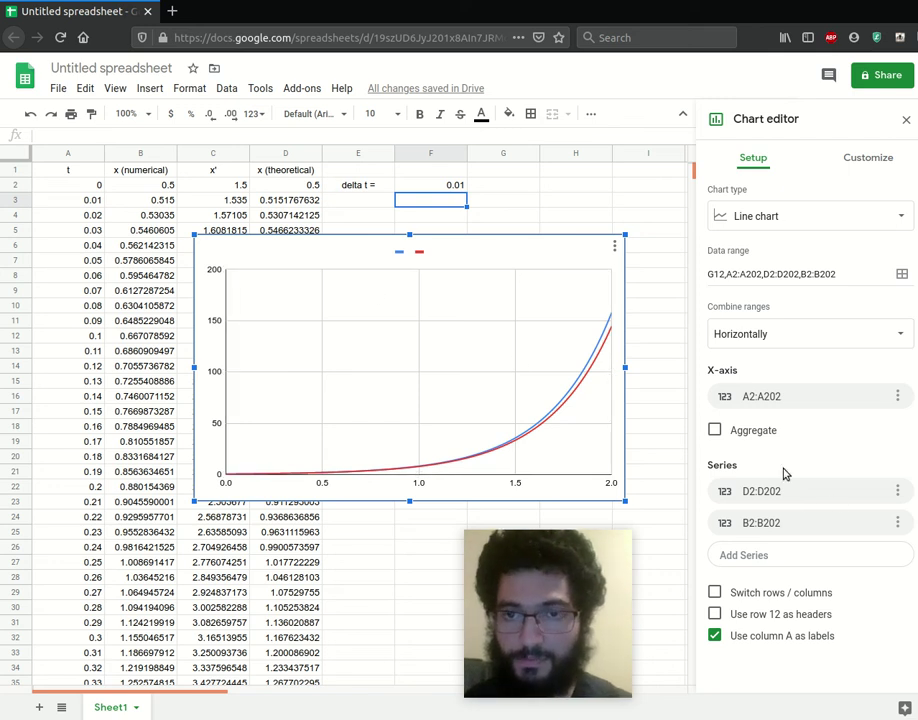
left_click(848, 158)
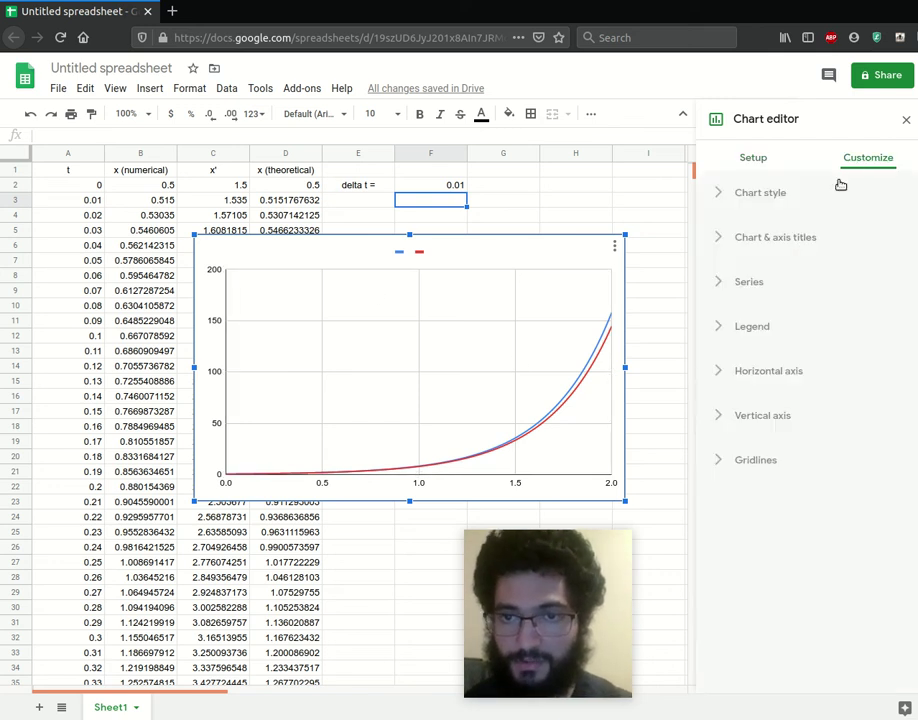
left_click(745, 324)
left_click(748, 283)
left_click(775, 237)
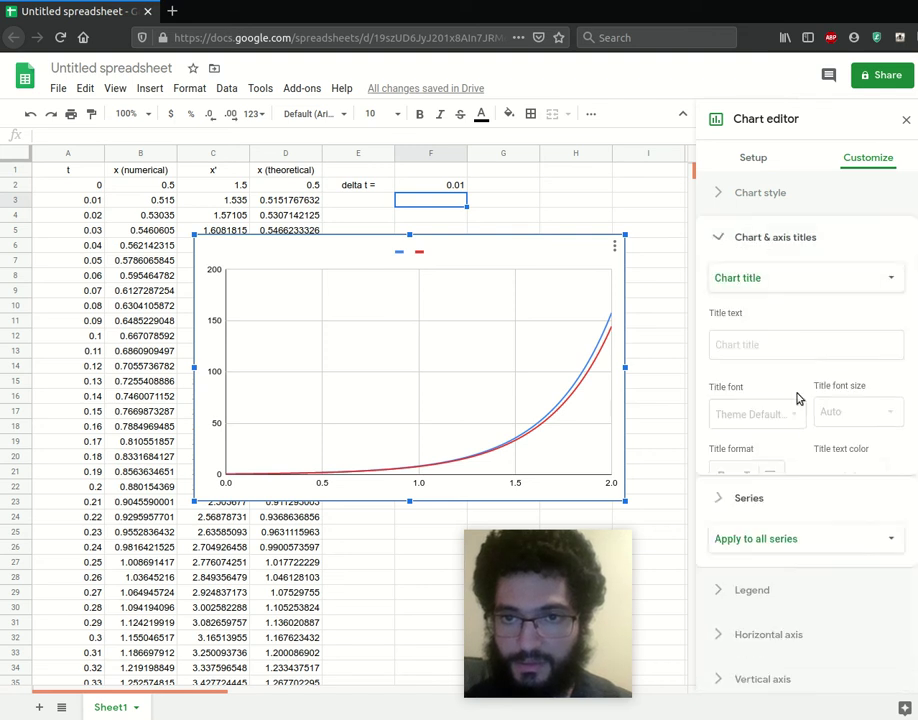
left_click(710, 277)
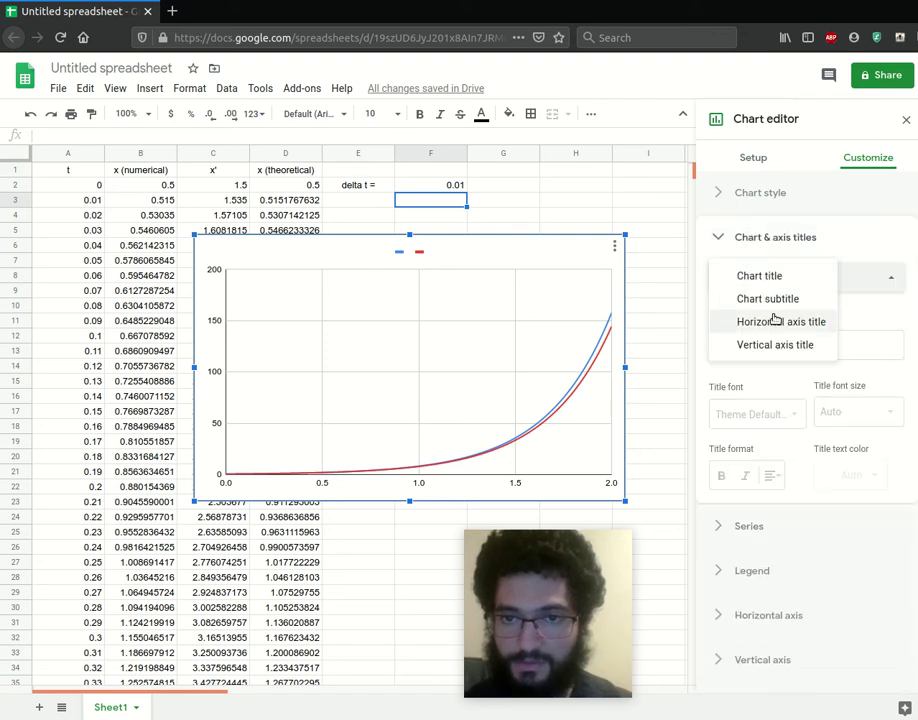
left_click(781, 324)
left_click(777, 348)
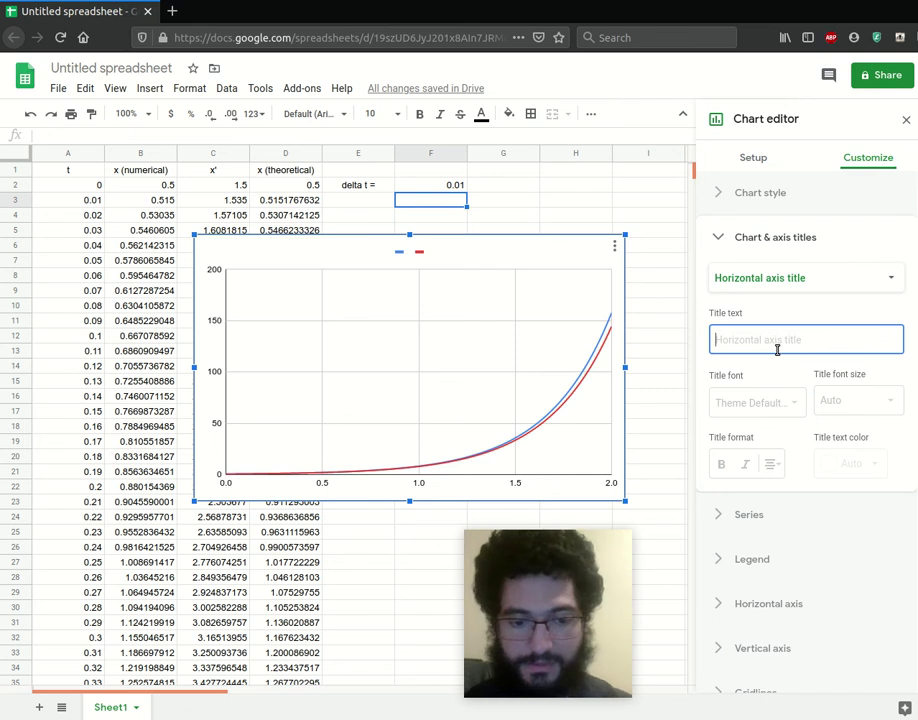
type("t")
- Set the chart's vertical axis title to "x"
left_click(795, 277)
left_click(787, 299)
left_click(783, 342)
type("x")
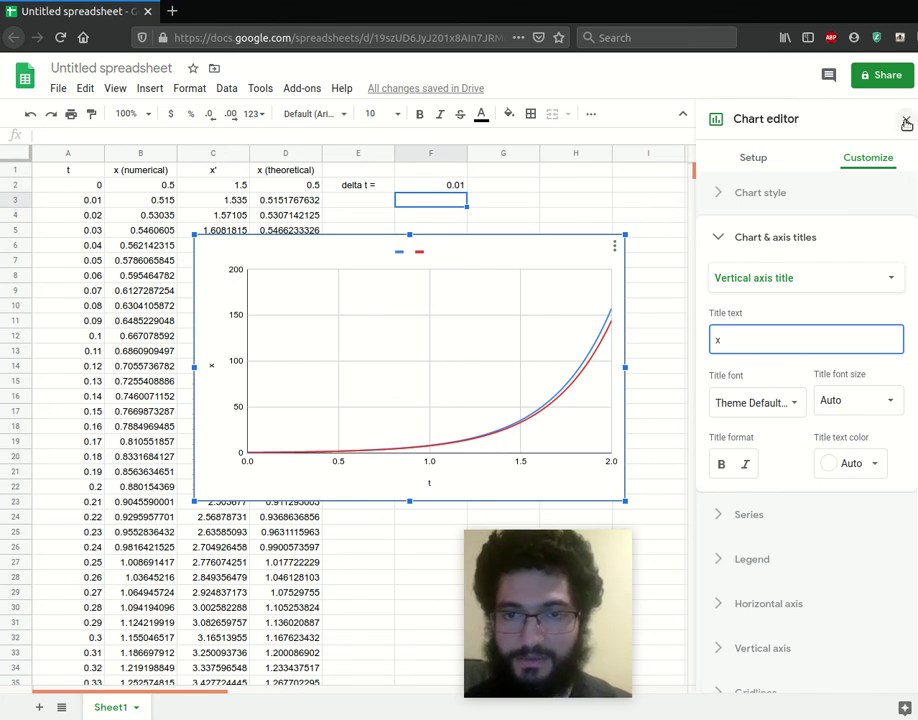
- Close the chart editor and move the chart beside column D so it no longer covers the data columns
left_click(745, 557)
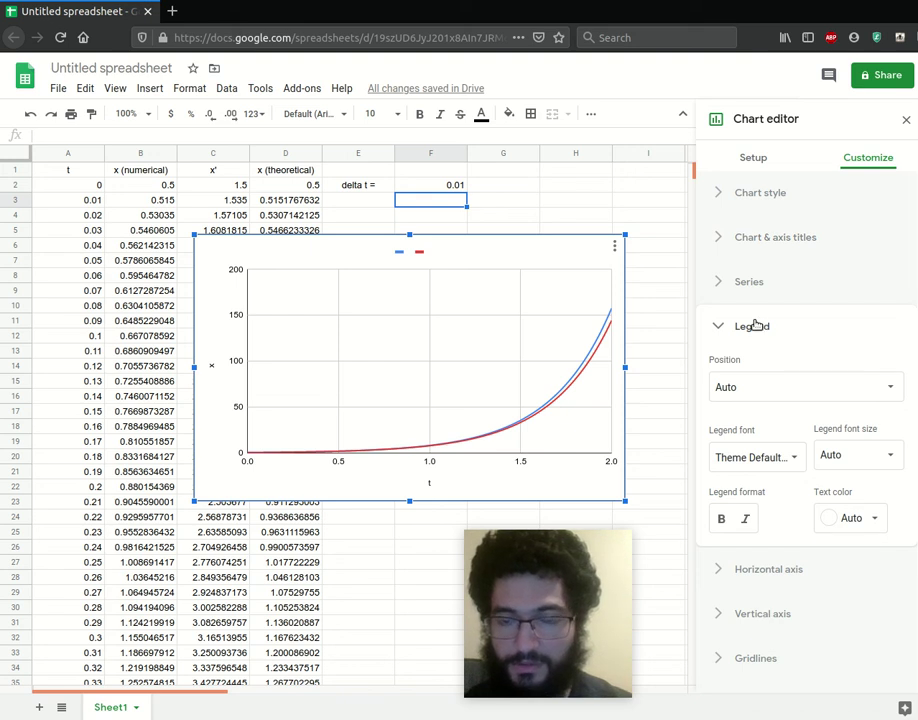
left_click(906, 121)
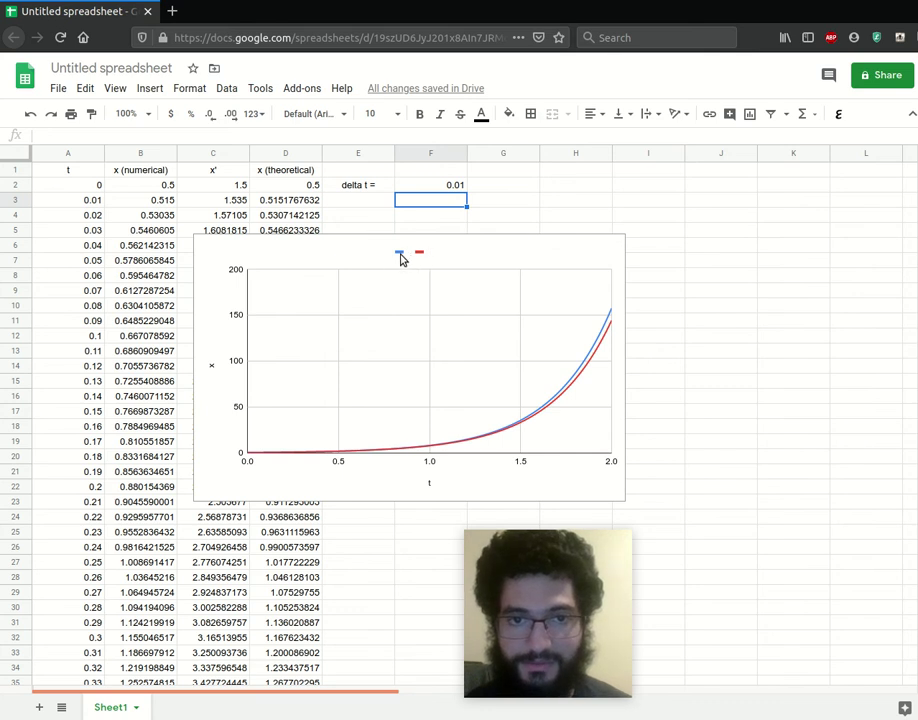
left_click(506, 256)
left_click_drag(506, 256, 670, 248)
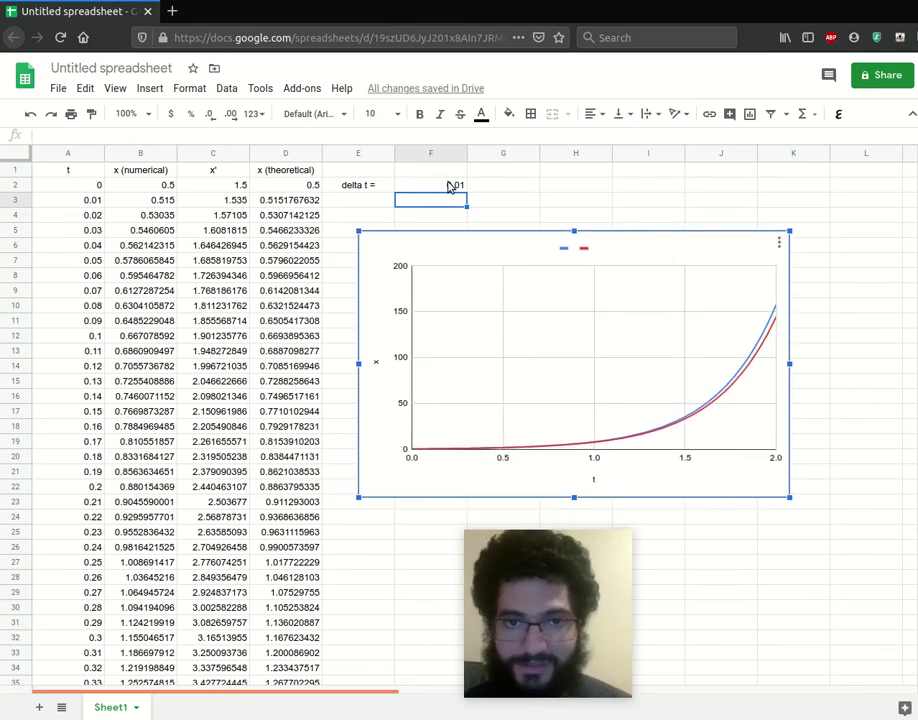
- Set delta t in F2 to 0.1 to compare the numerical and theoretical curves
key("Up")
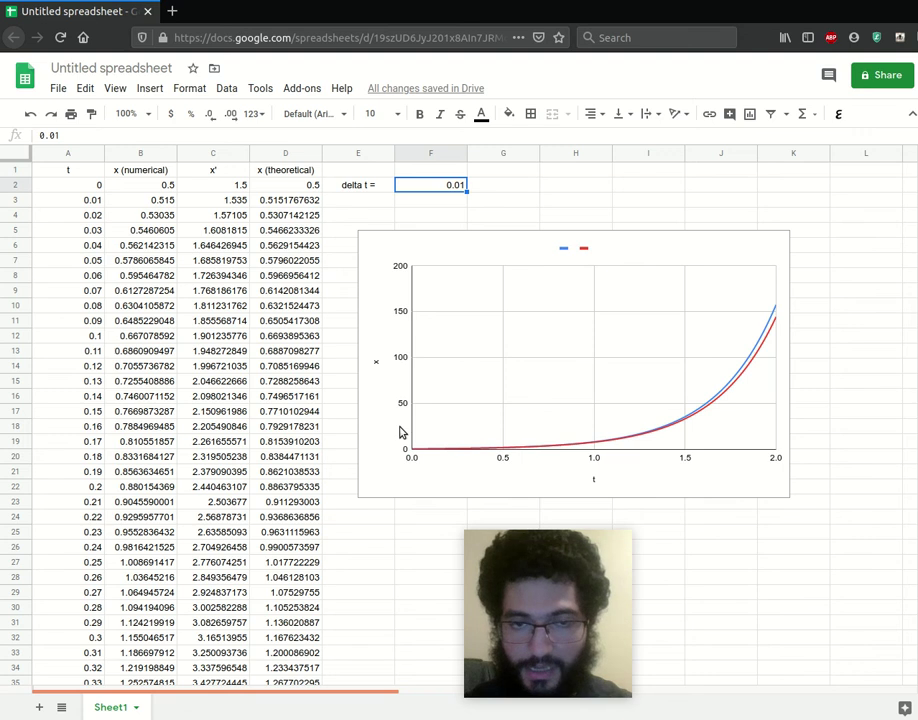
type("0.1")
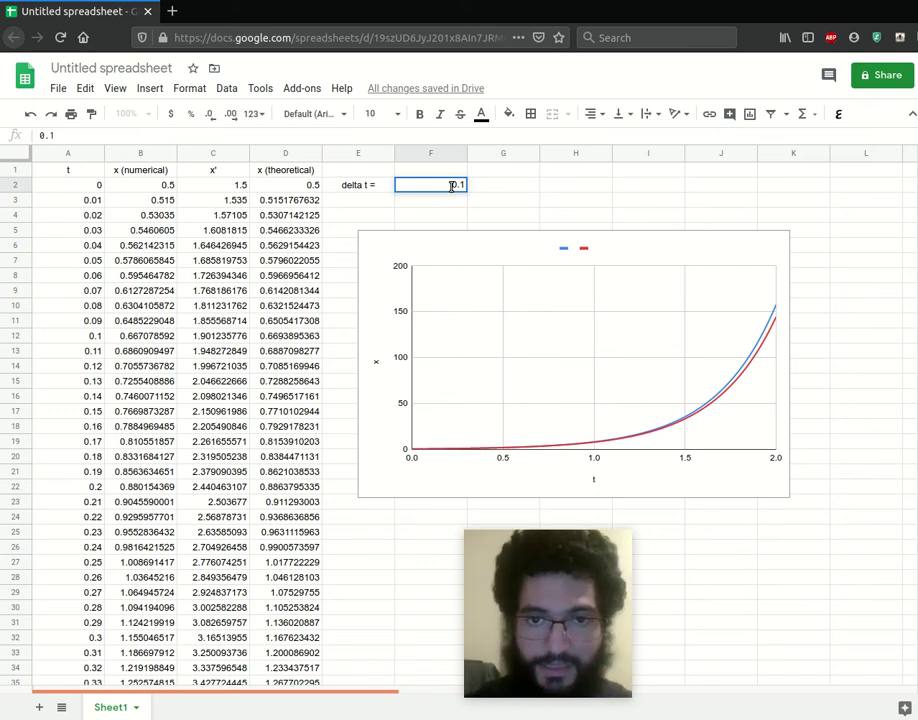
key("Return")
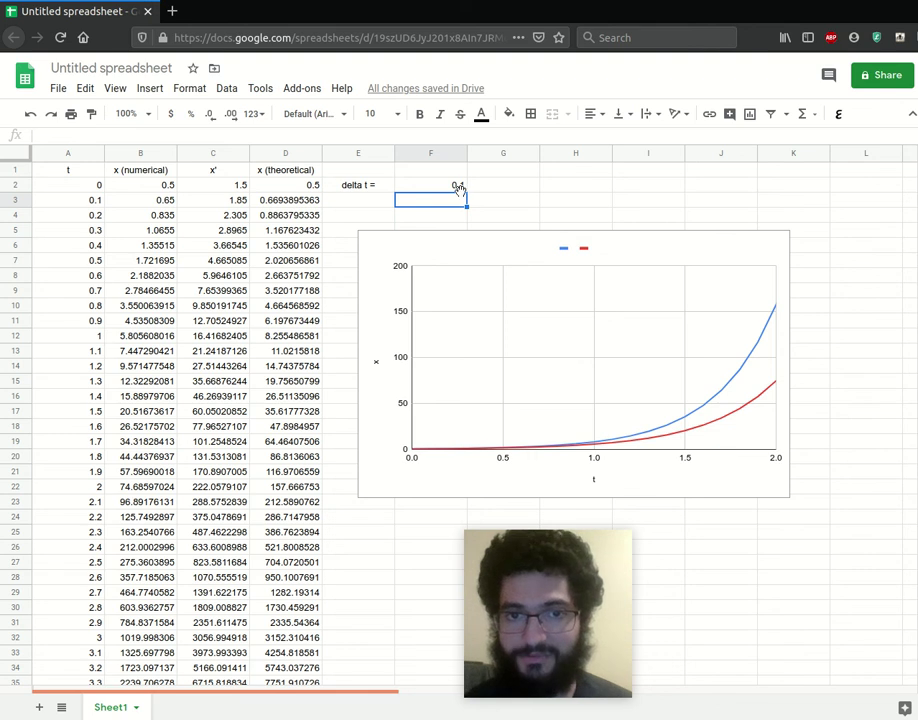
- Return delta t in F2 to 0.01 and compare the two curves again
left_click(459, 185)
type("0.01")
key("Return")
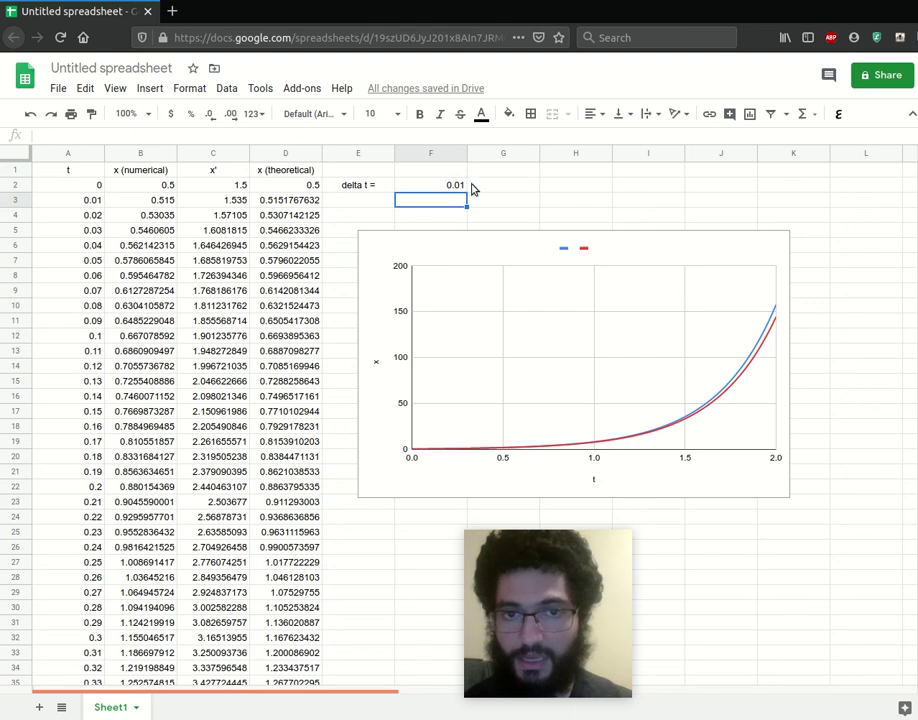
key("Up")
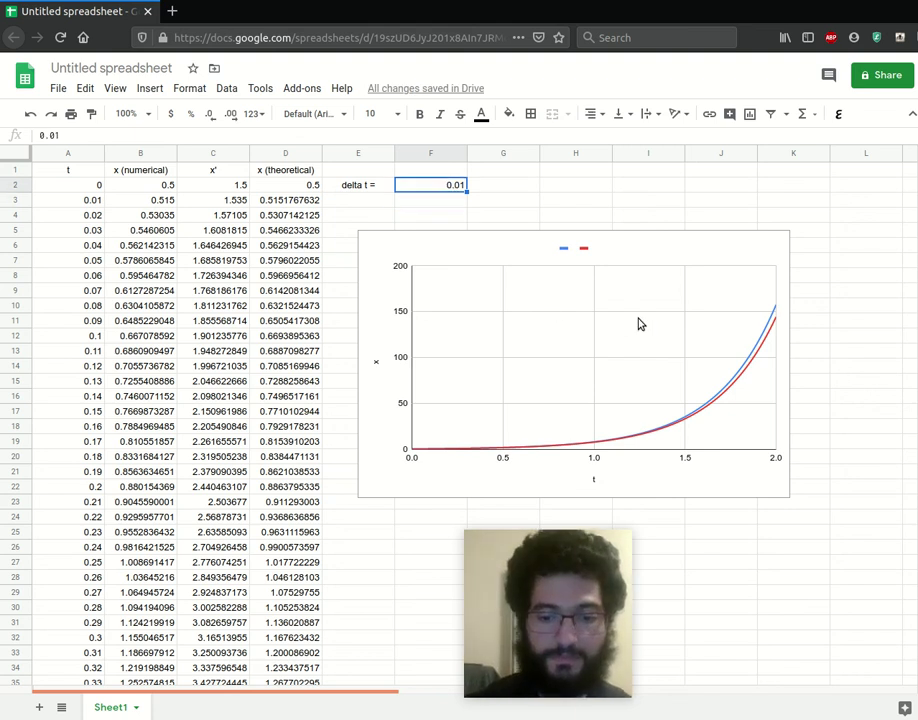
- Clear all contents of the theoretical x column D so the chart plots only the numerical solution
left_click(582, 189)
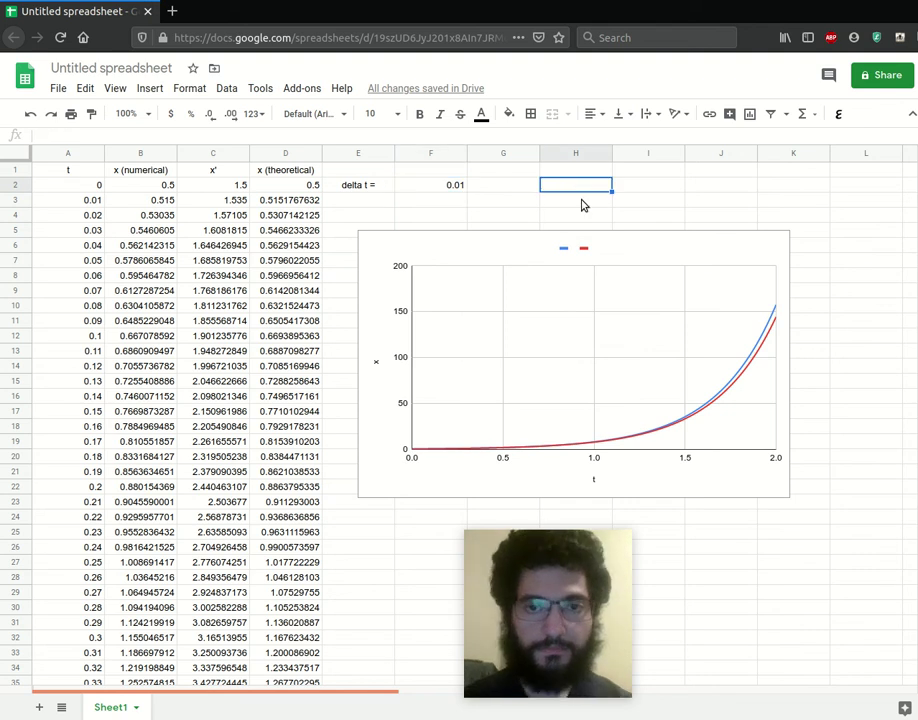
left_click(477, 189)
left_click(658, 248)
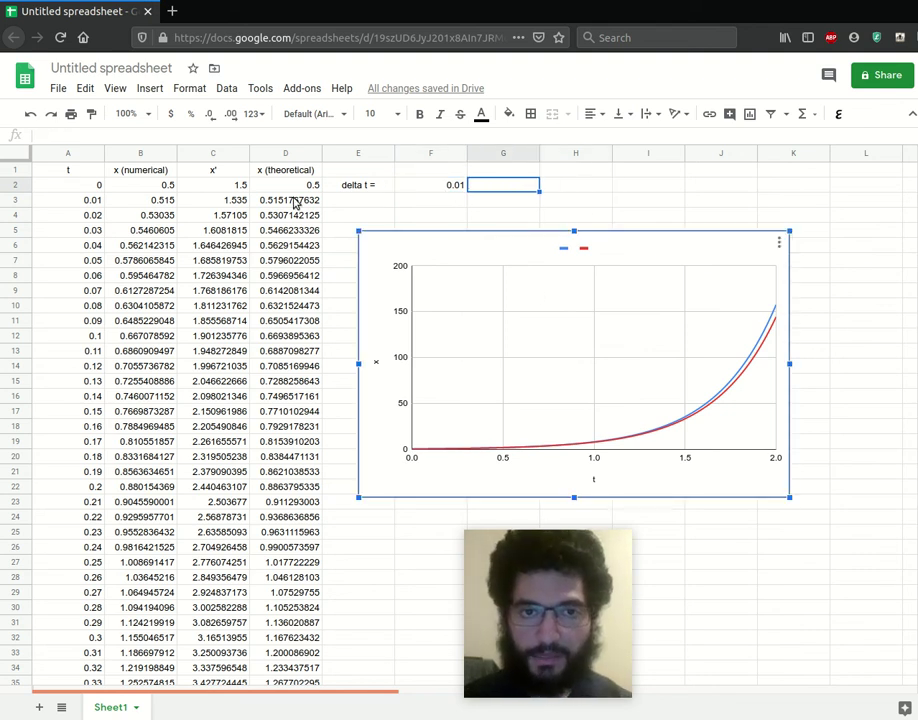
left_click(299, 153)
key("Delete")
left_click(648, 186)
left_click(285, 246)
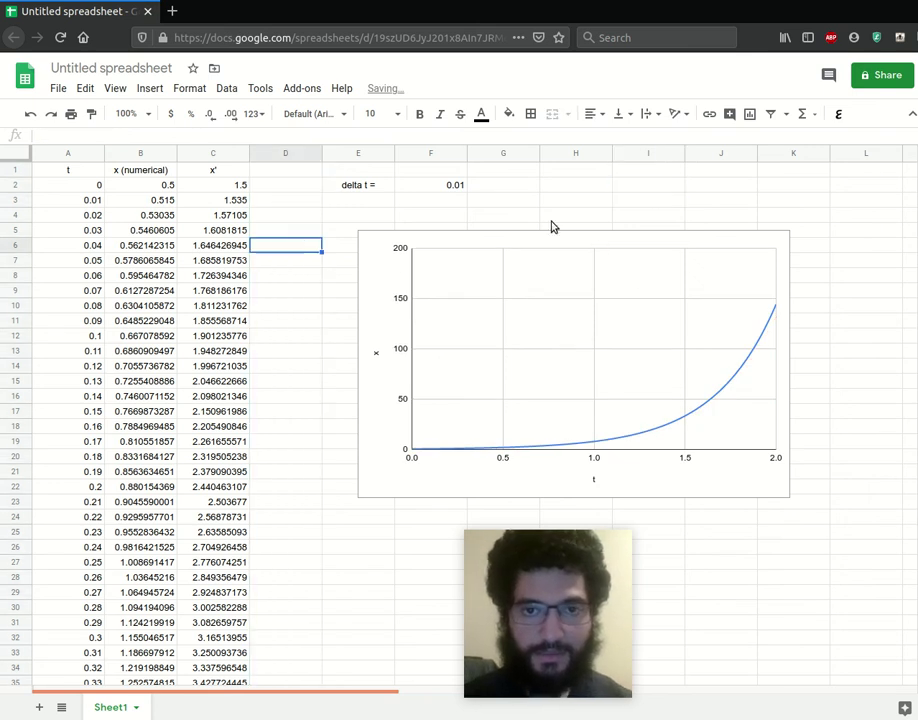
left_click(770, 295)
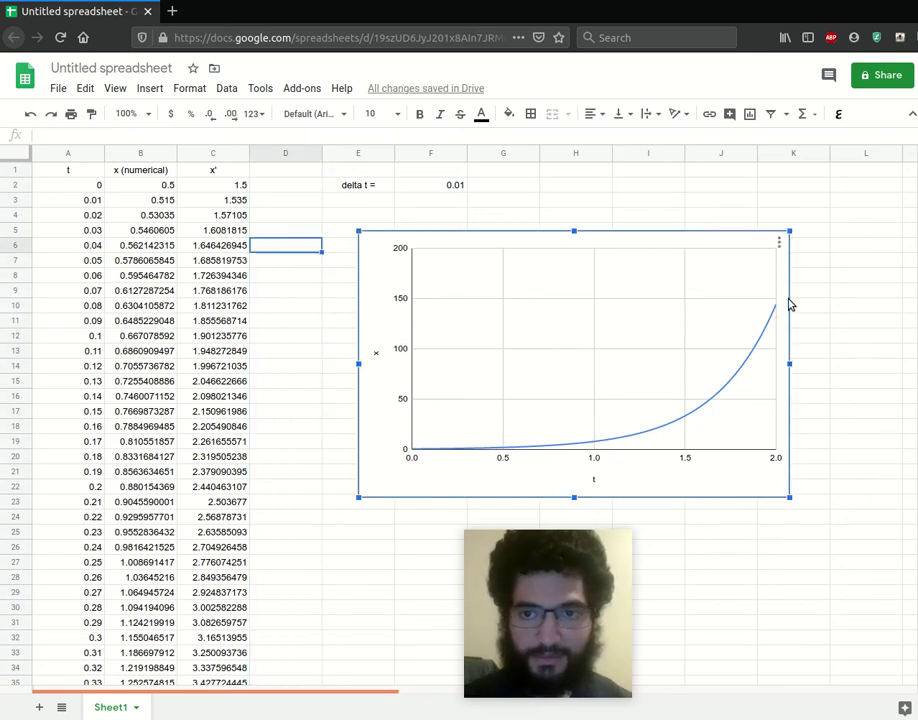
- Check the initial value in B2 and review the equation x' = 3x - t in the handwritten notes
left_click(230, 200)
left_click(145, 185)
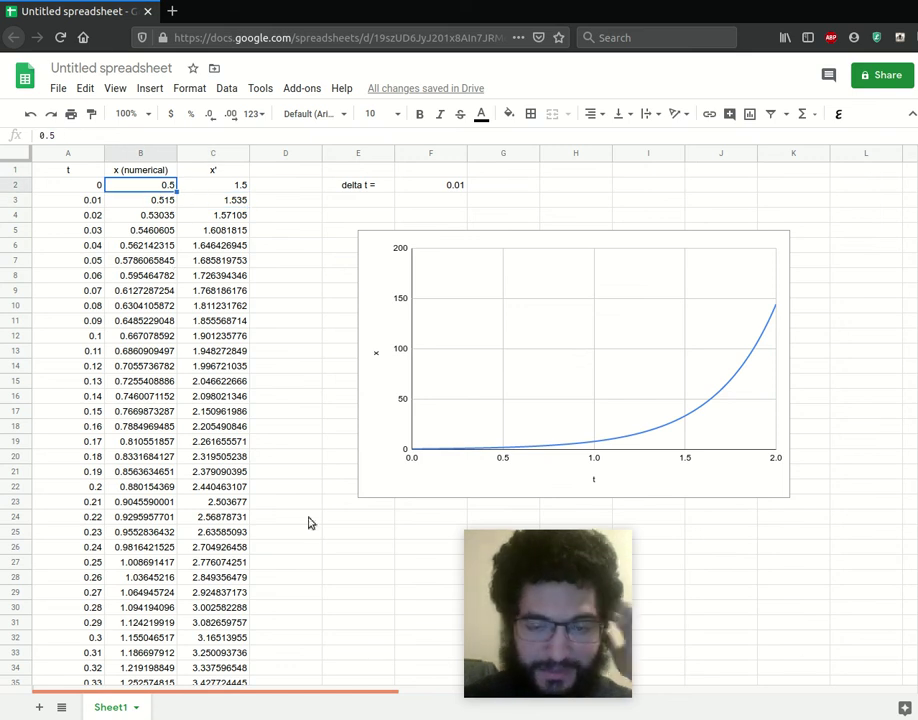
key("alt+Tab")
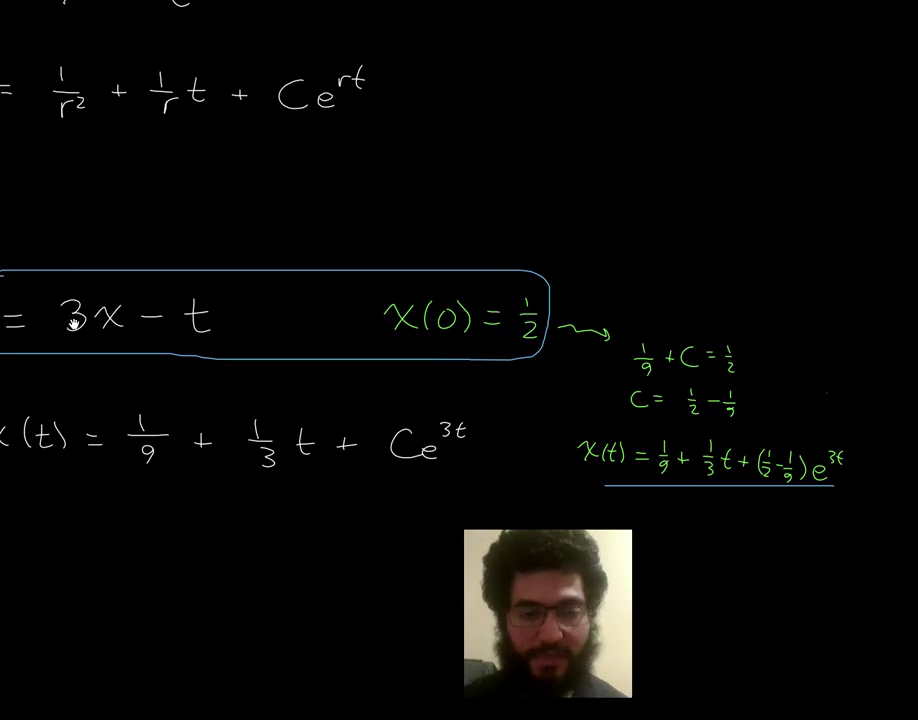
left_click_drag(187, 369, 289, 373)
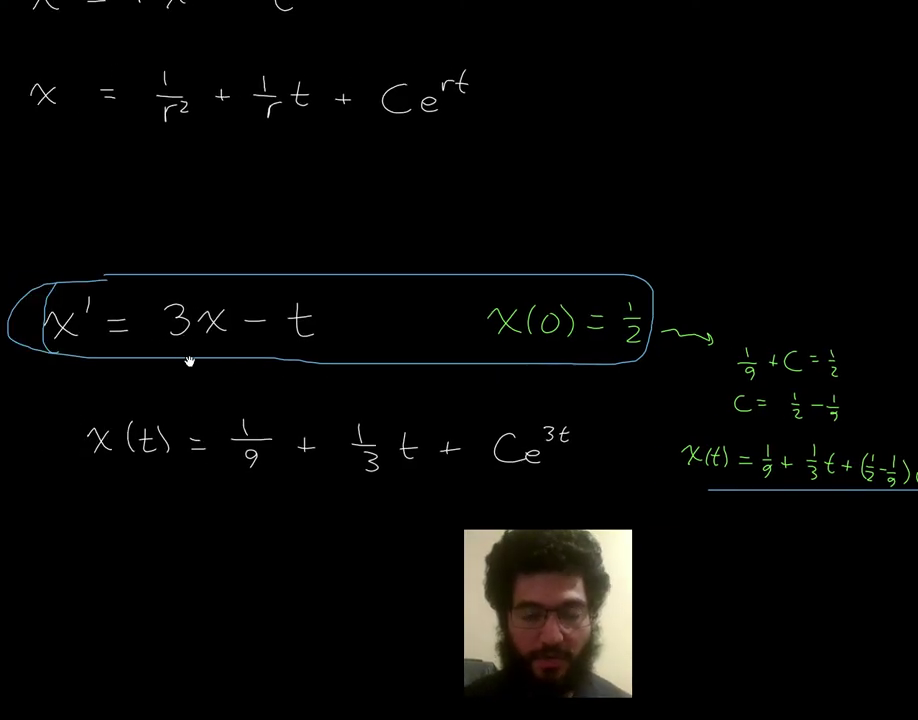
- Review the equation x' = 3x - t in the notes, return to the spreadsheet and inspect the x' and numerical x formulas
left_click_drag(188, 366, 173, 358)
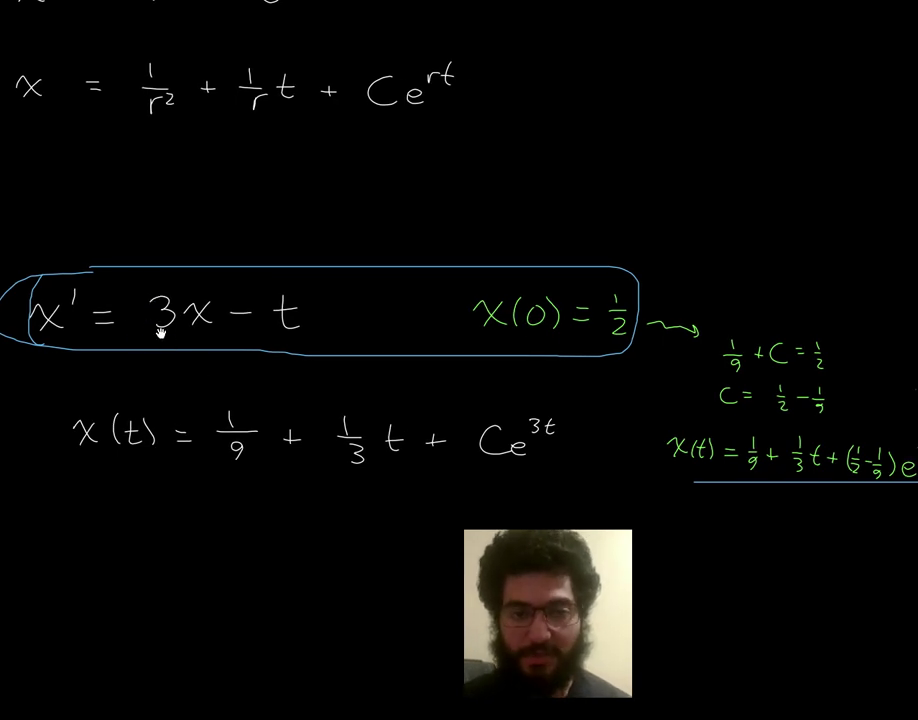
key("alt+Tab")
left_click(140, 230)
left_click_drag(140, 260, 213, 486)
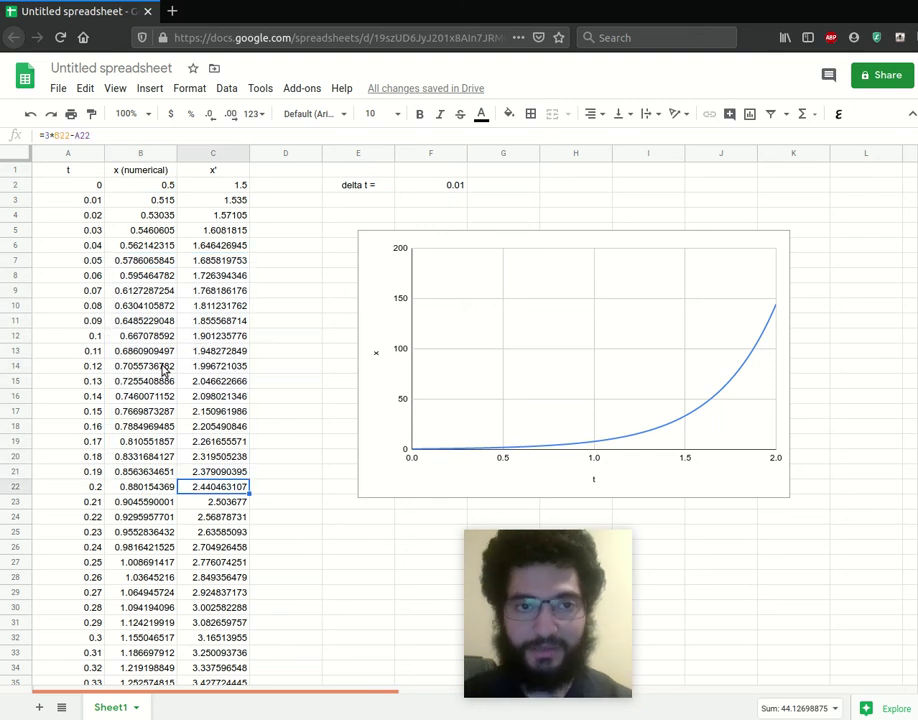
left_click(145, 291)
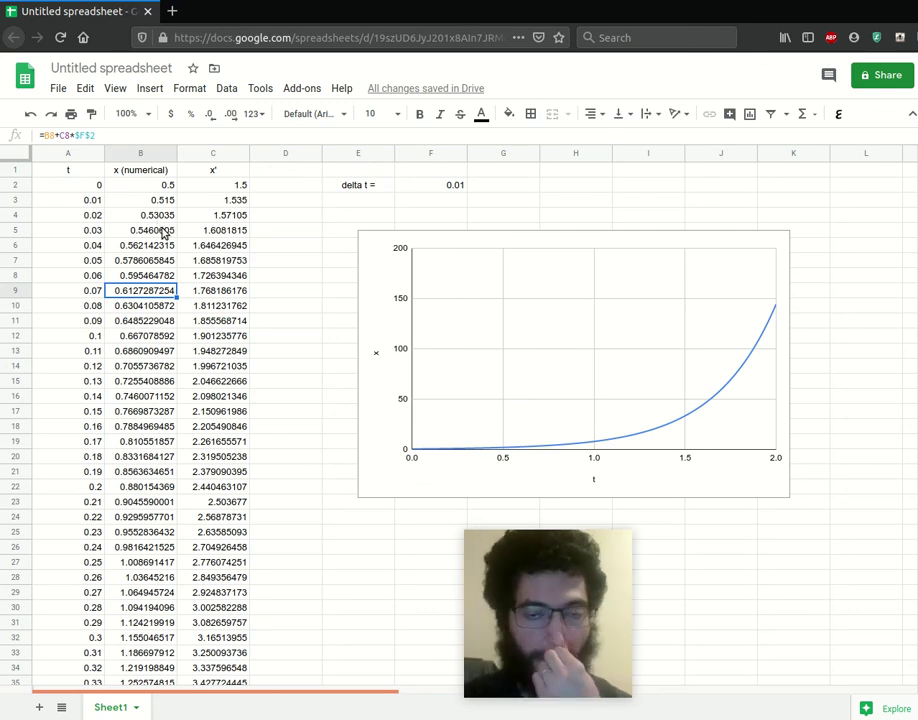
- Label cell E3 as "r =" and center the label
left_click(378, 201)
type("r=")
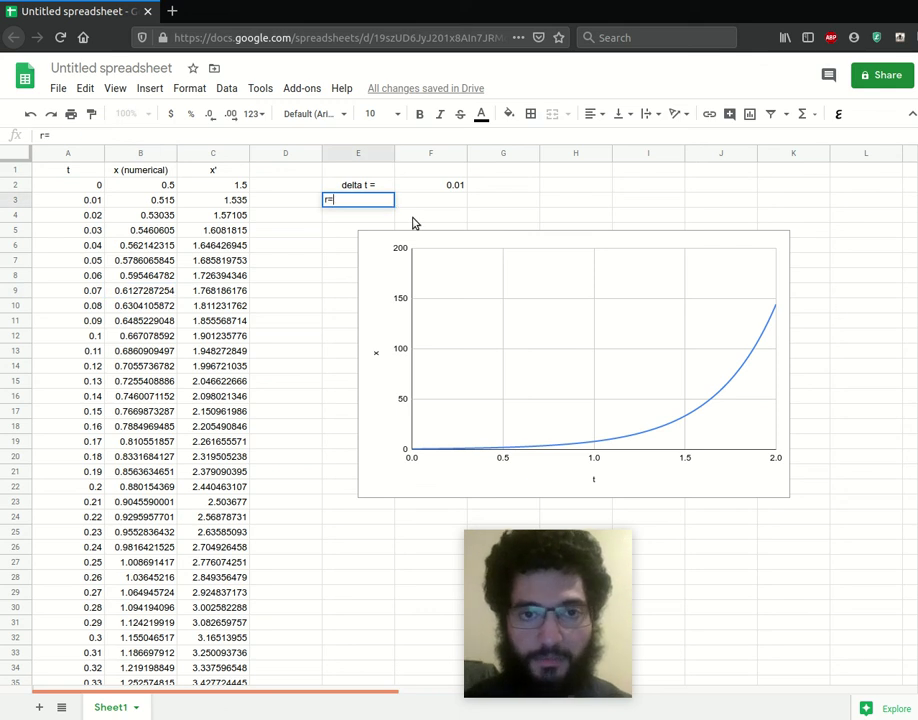
key("Return")
left_click(370, 198)
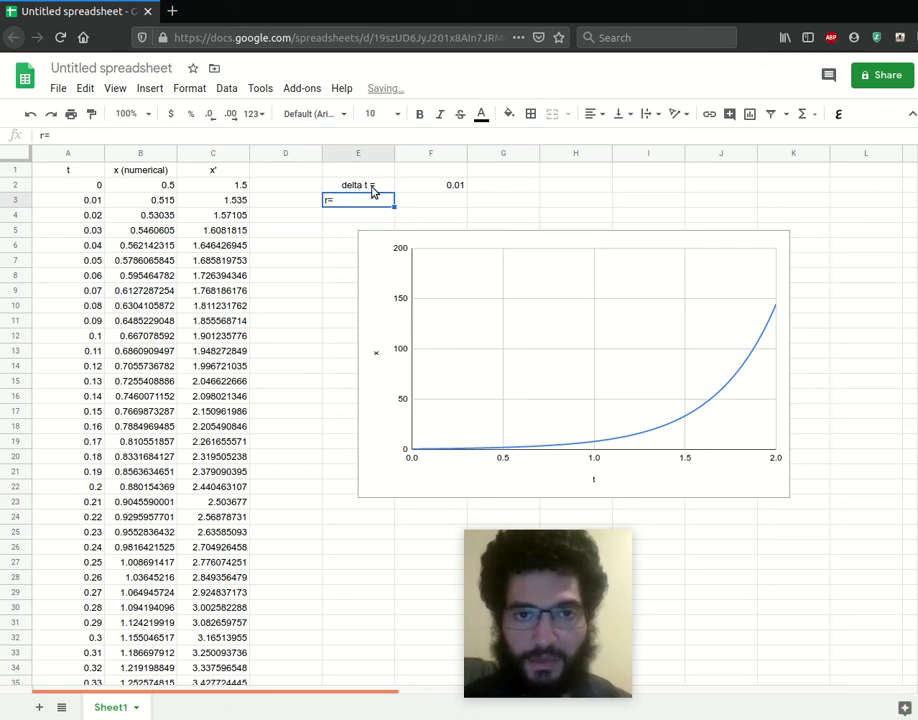
double_click(337, 204)
key("Left")
left_click(297, 205)
left_click(358, 200)
left_click(590, 113)
left_click(605, 135)
- Enter 3 in F3 as the value of r
left_click(449, 203)
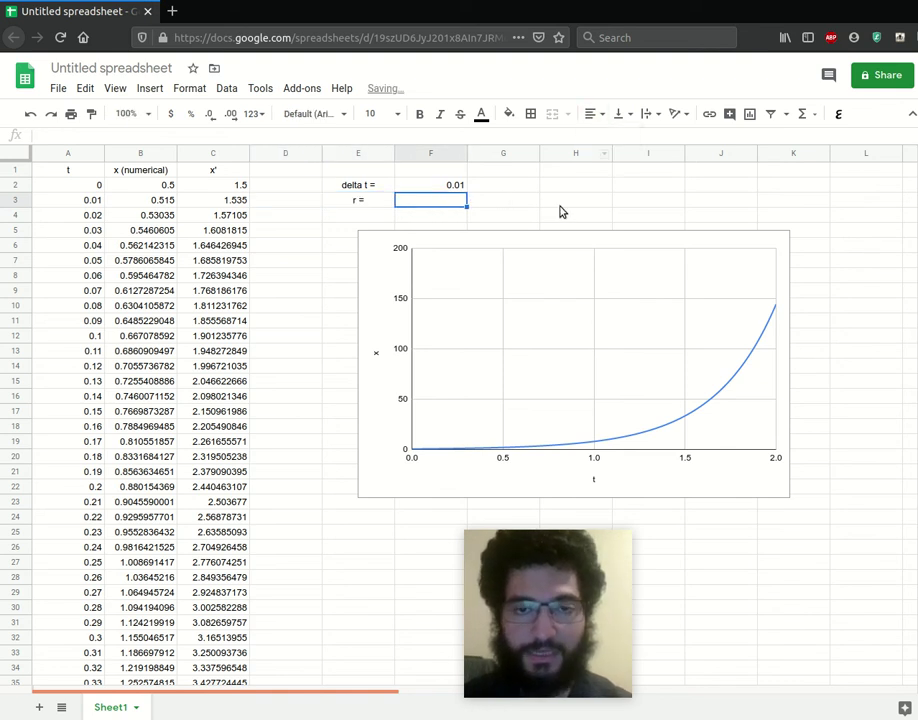
type("3")
key("Return")
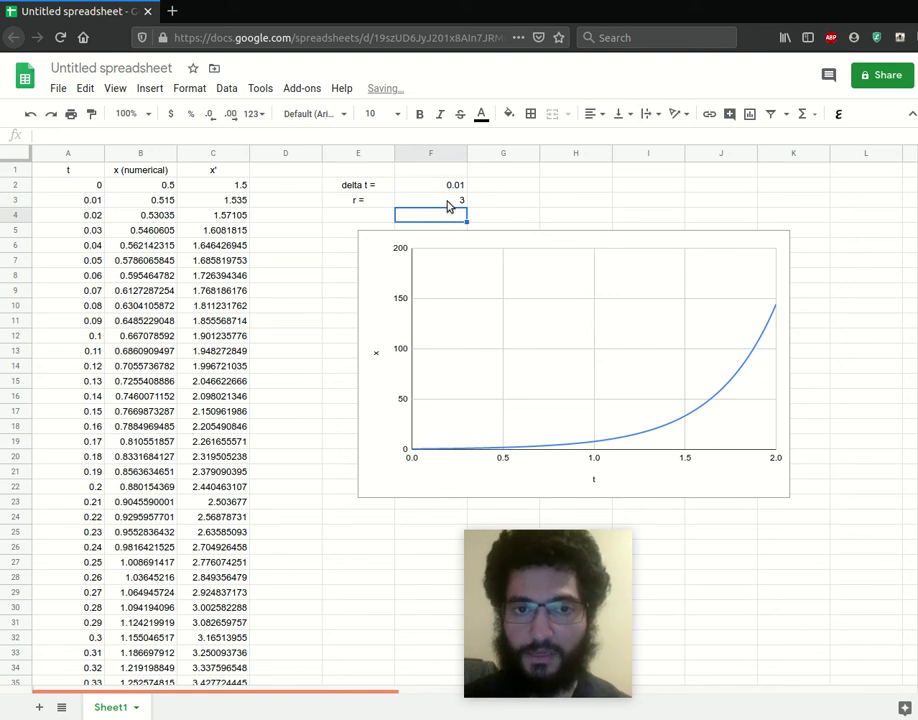
key("Up")
- Inspect the first cells of the numerical x and x' columns to find where the coefficient 3 is used
left_click(140, 188)
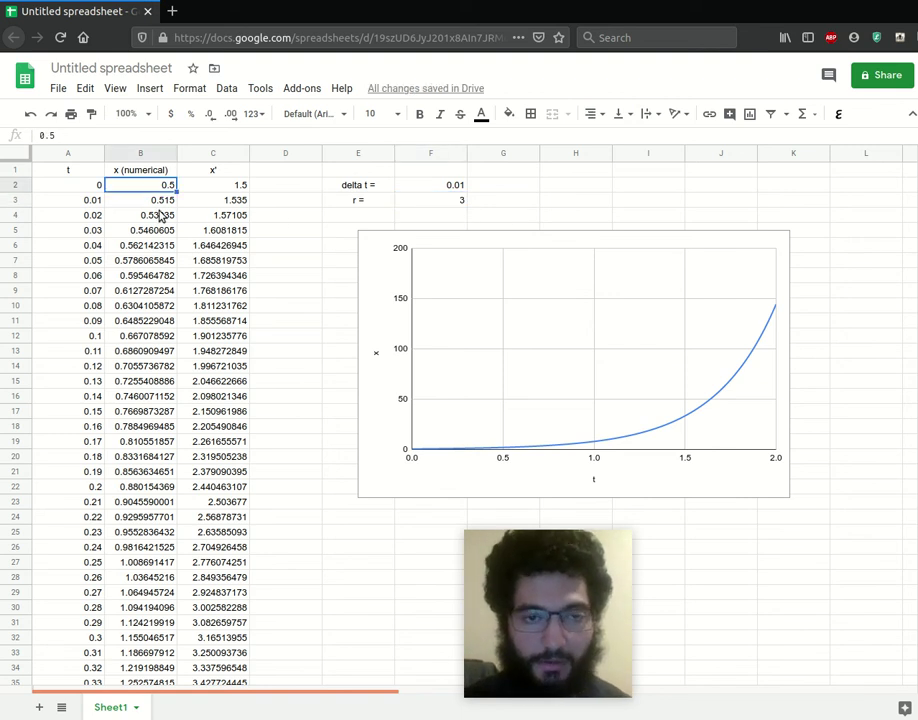
left_click(176, 215)
key("Up")
left_click(234, 231)
key("Up")
key("Up")
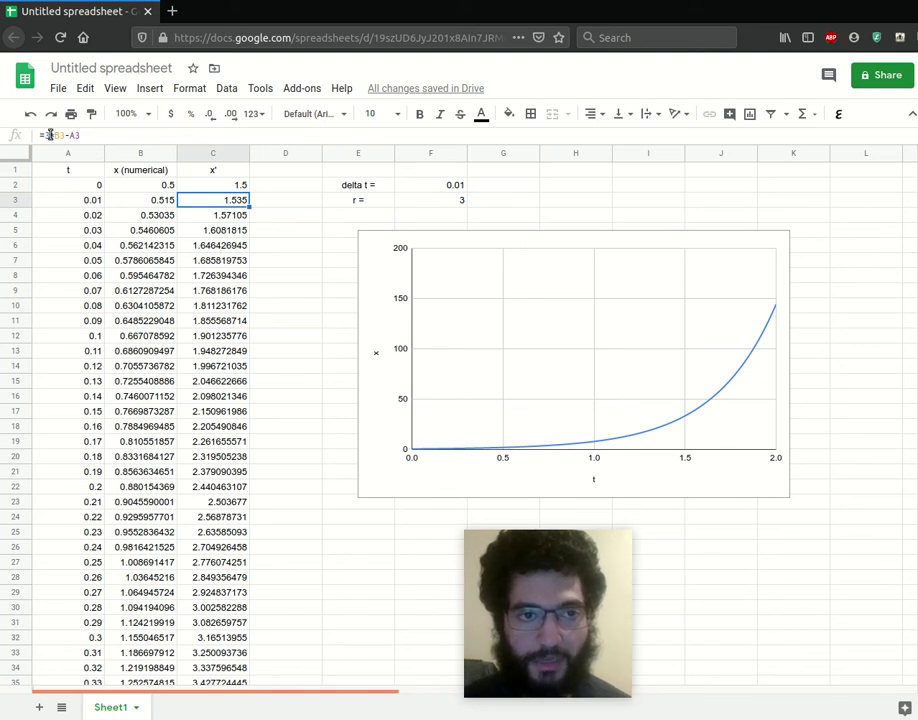
left_click(213, 187)
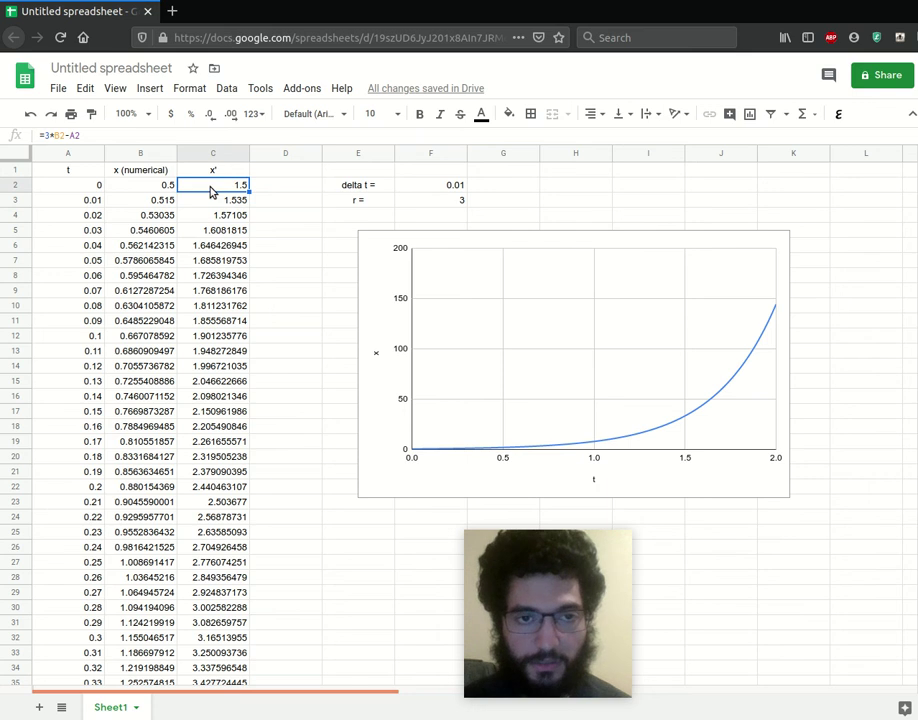
left_click(170, 189)
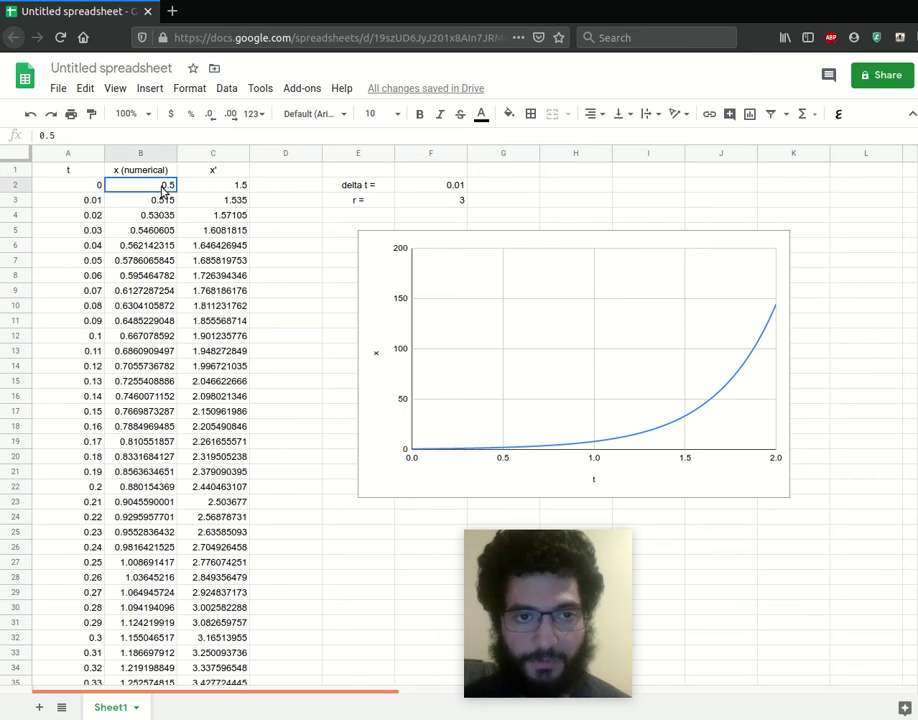
left_click(213, 190)
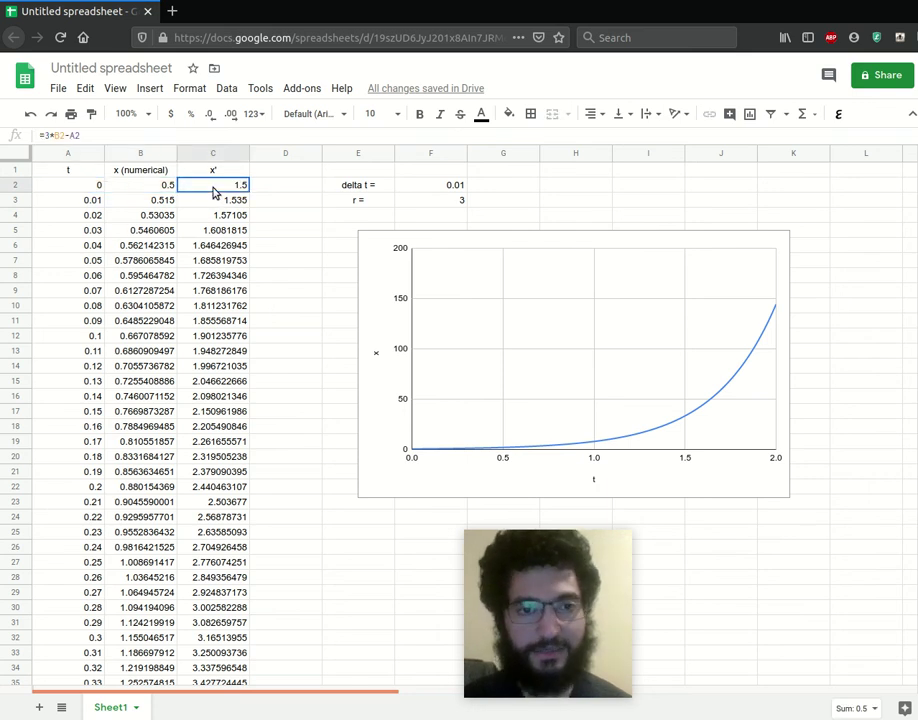
left_click(46, 135)
double_click(46, 135)
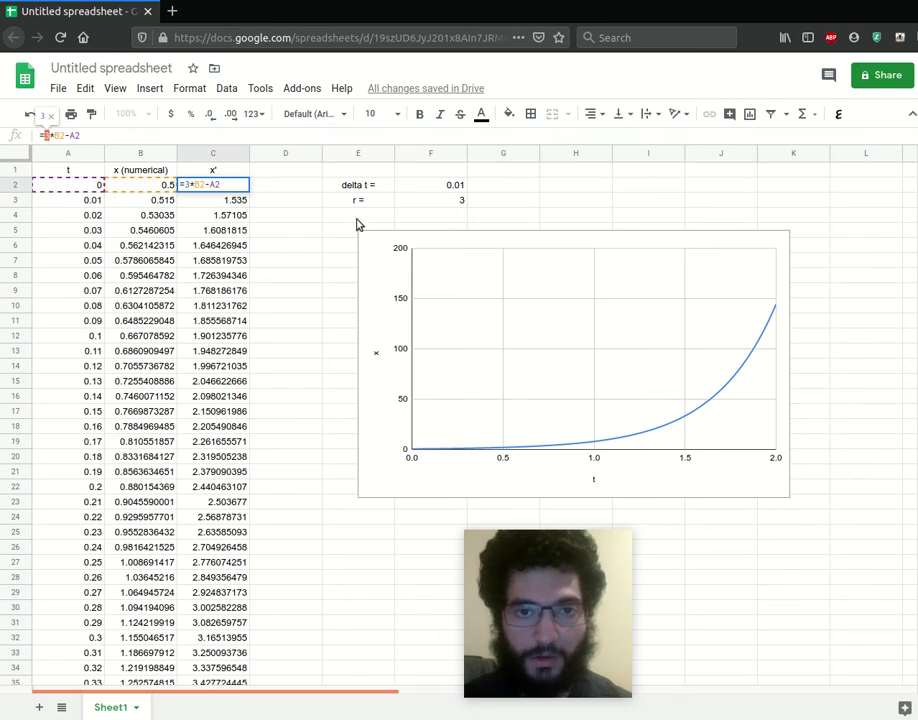
left_click(445, 205)
- Replace the coefficient 3 in C3's formula with an absolute reference to r, giving =$F$3*B3-A3
left_click(238, 199)
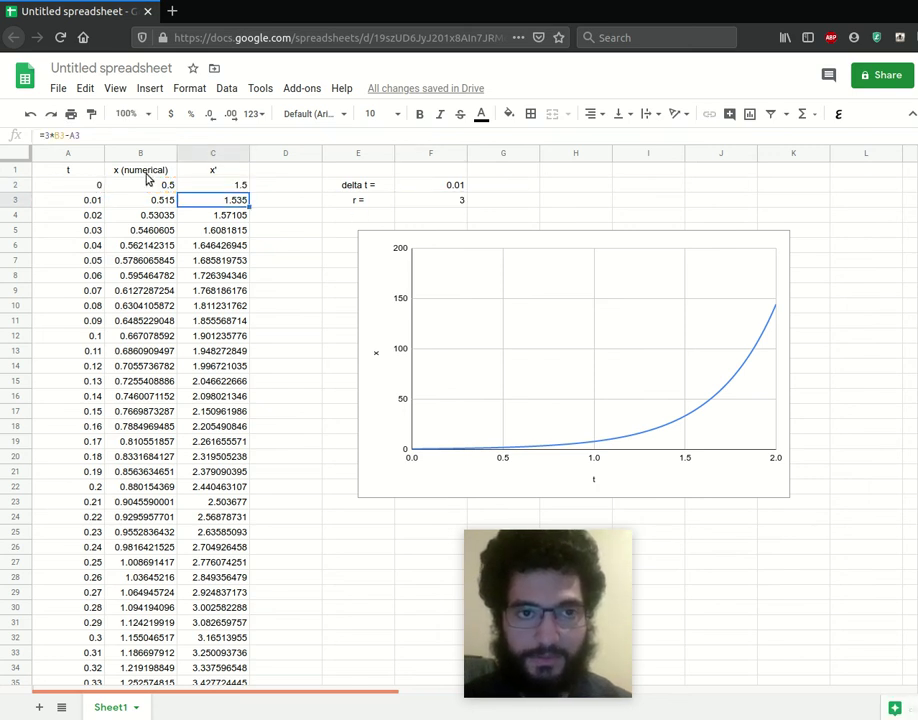
left_click(52, 137)
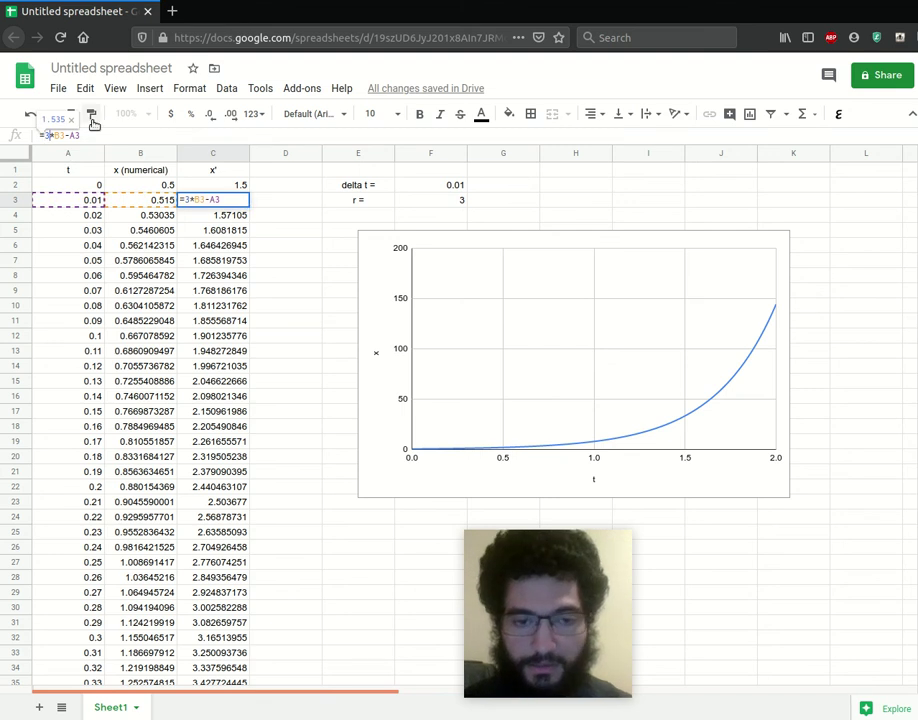
left_click(457, 205)
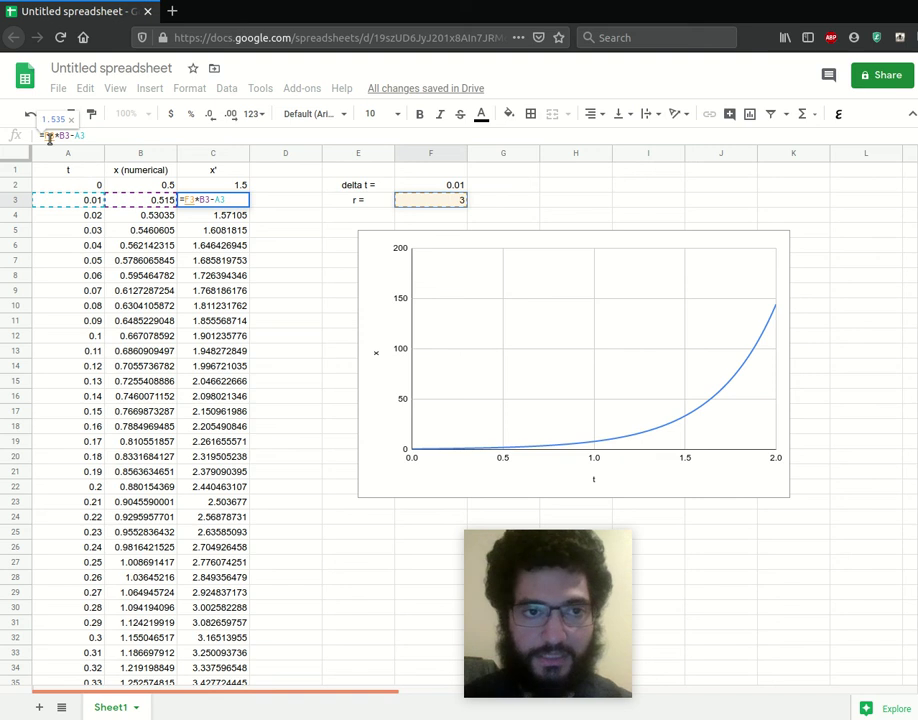
key("F4")
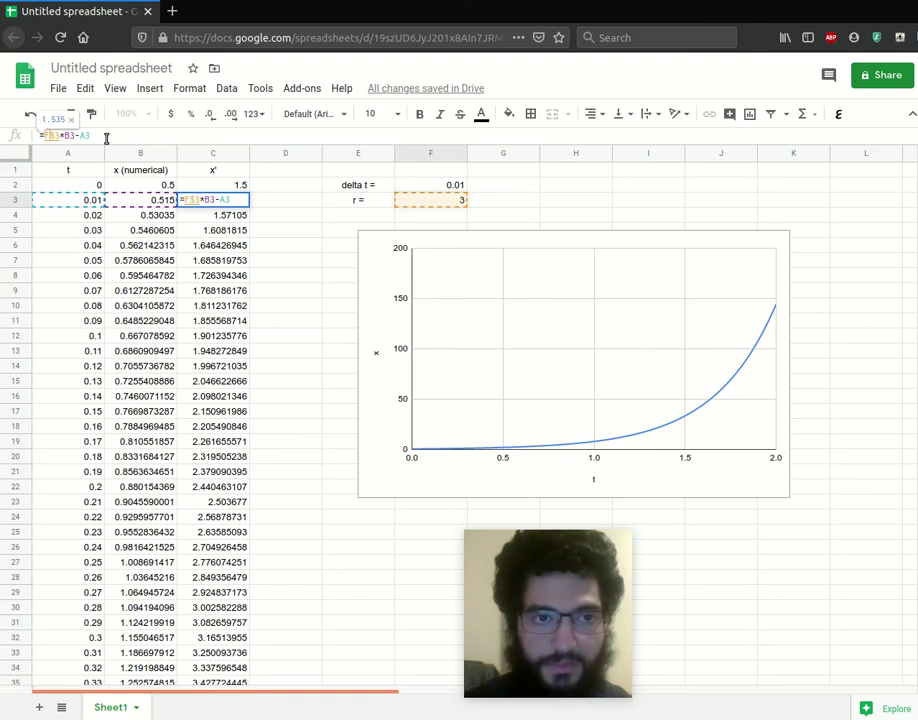
key("Return")
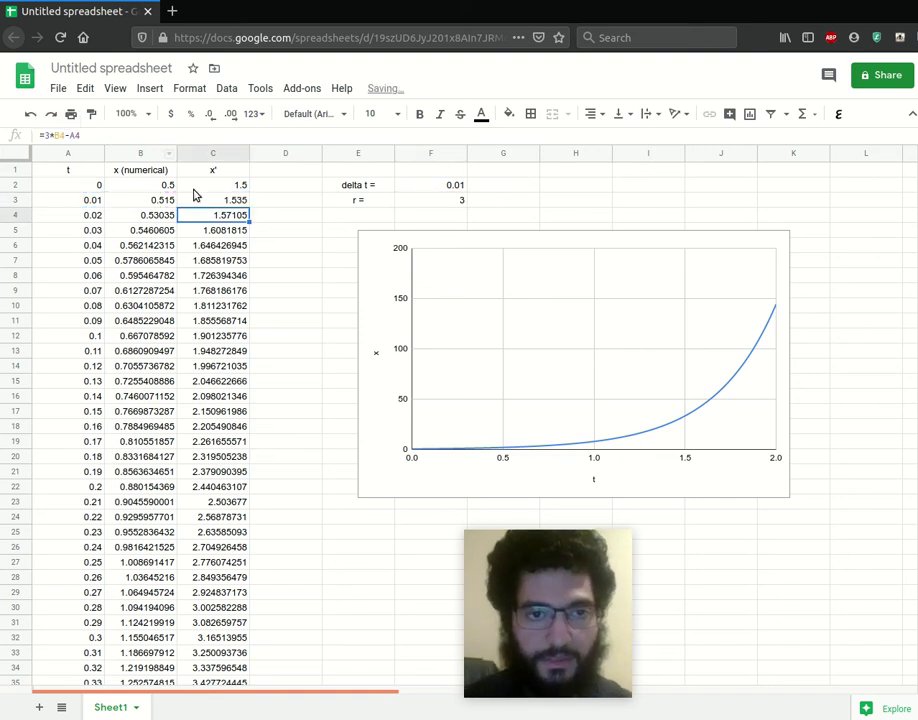
left_click(237, 205)
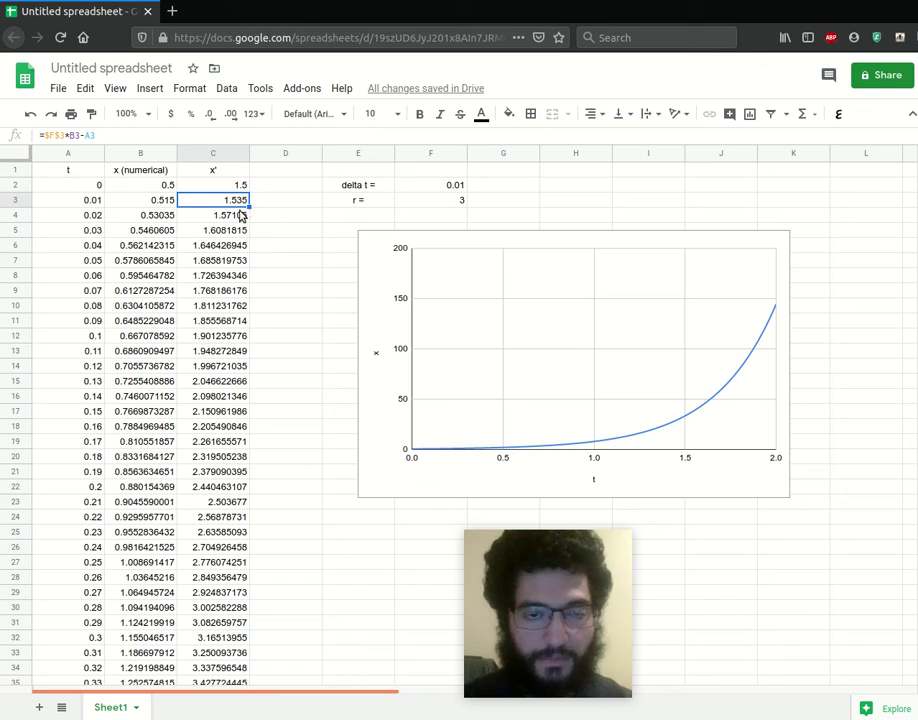
- Fill the C3 formula down through the rest of the x' column
scroll(245, 216, "down", 20)
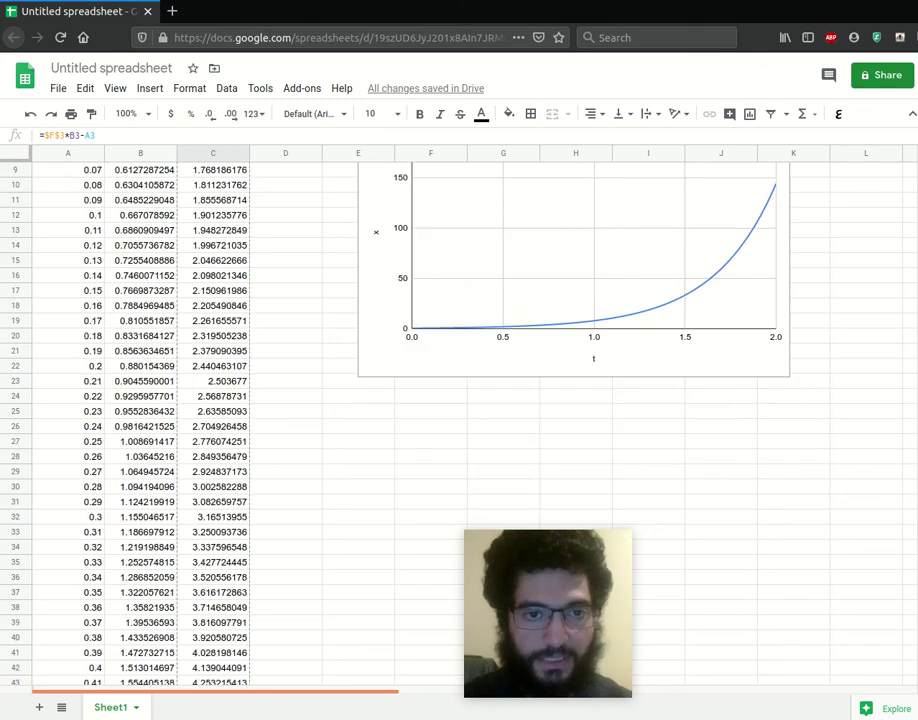
left_click_drag(262, 712, 240, 338)
scroll(459, 400, "up", 20)
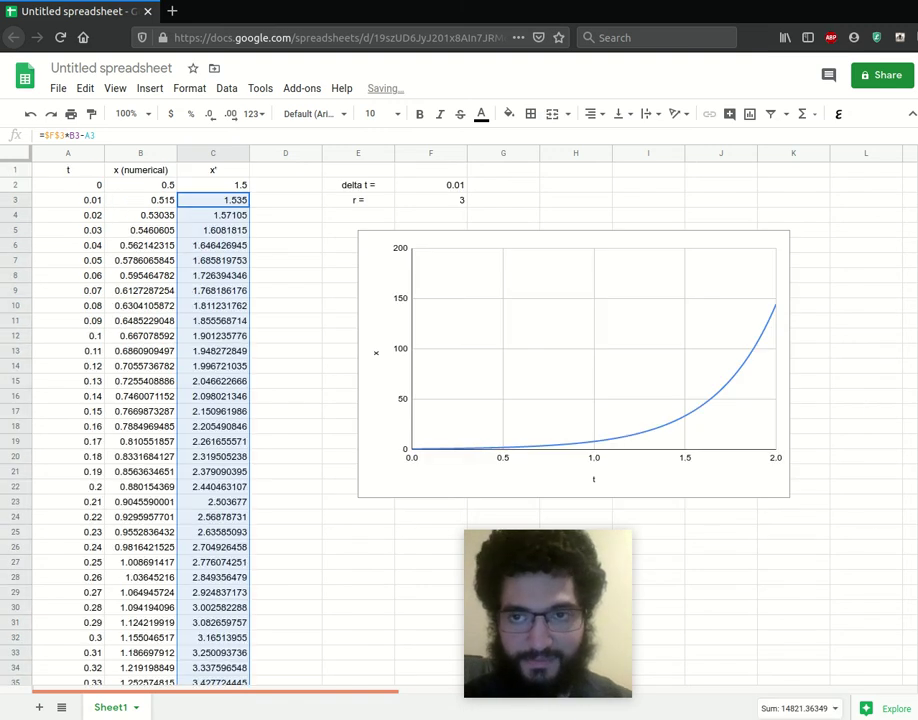
left_click(232, 203)
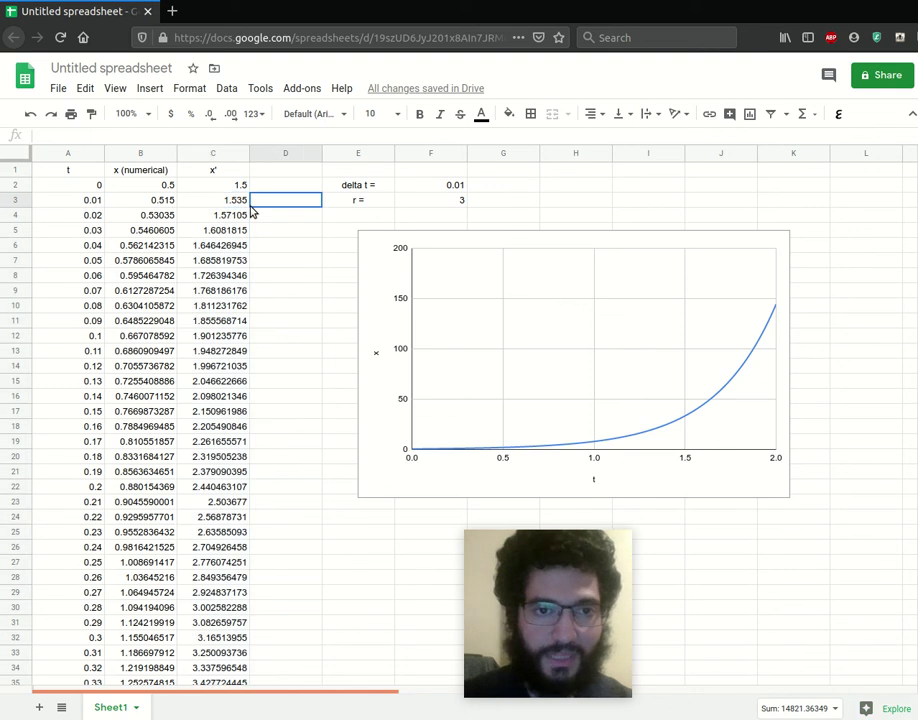
- Try r values of 4 and 3.1 in F3 to see their effect on the curve
left_click(448, 203)
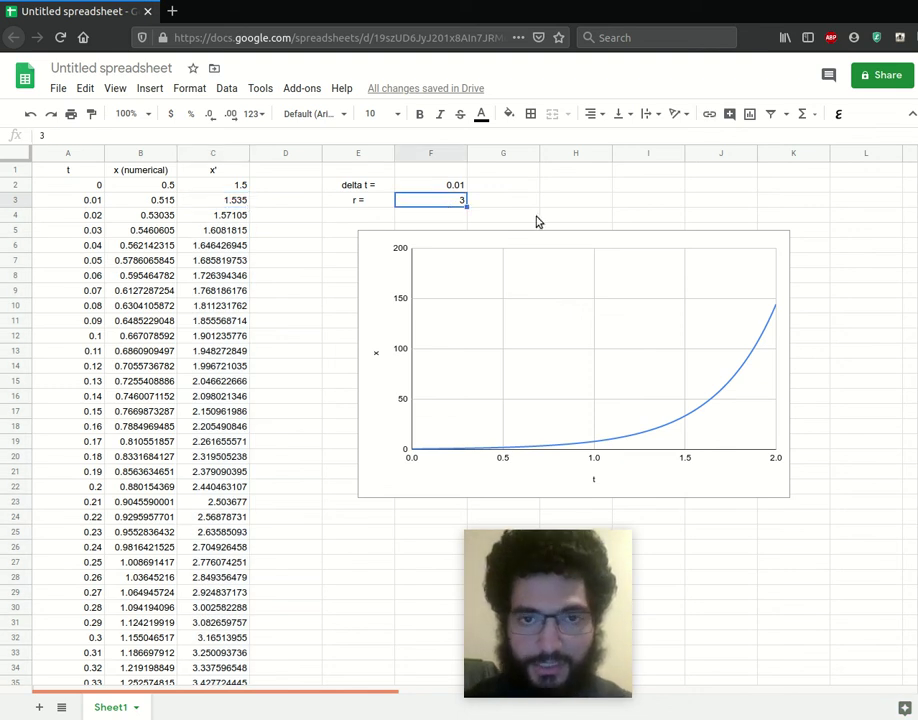
type("4")
key("Return")
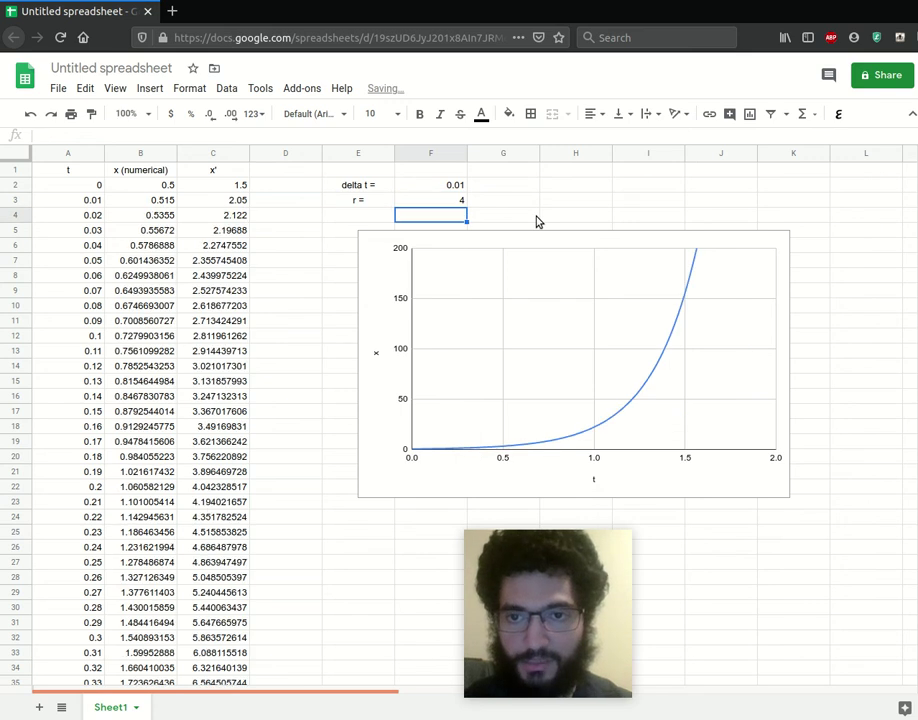
left_click(448, 200)
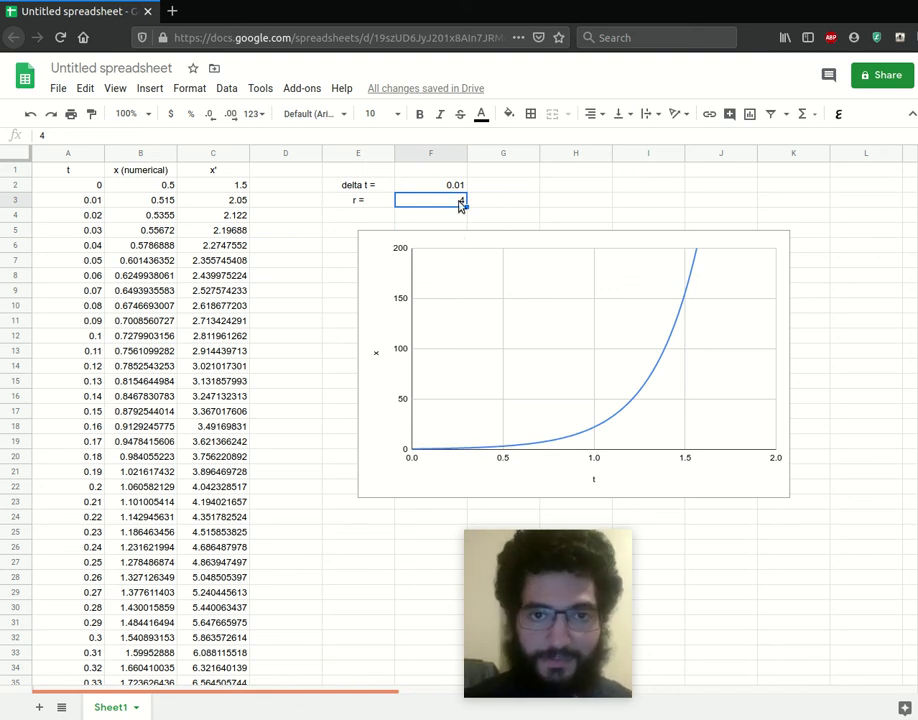
type("3.1")
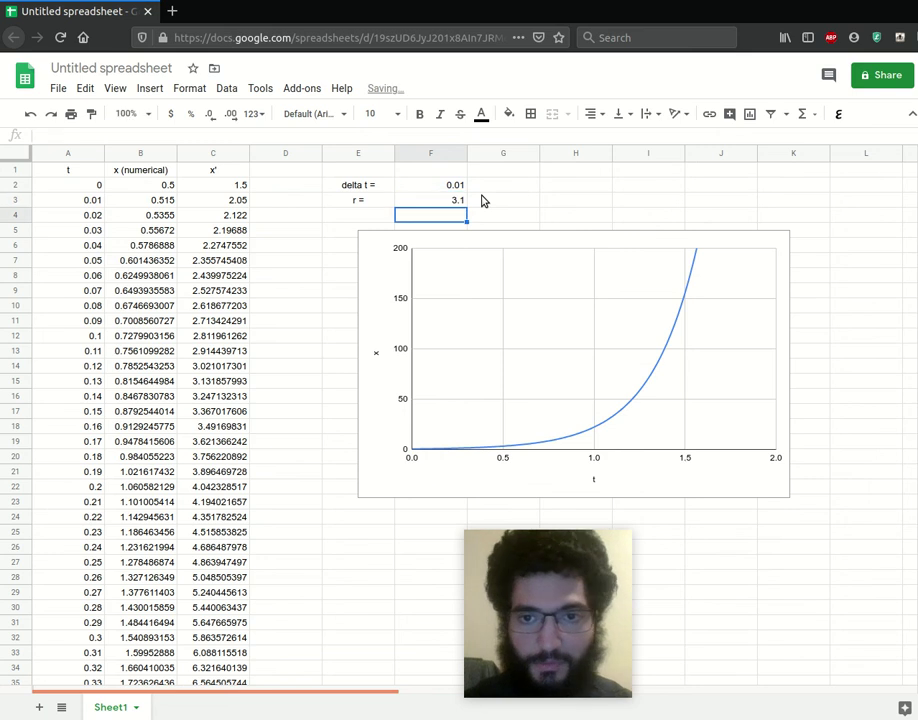
key("Return")
- Try r values of 3 and 2 in F3 to compare the resulting curves
left_click(457, 201)
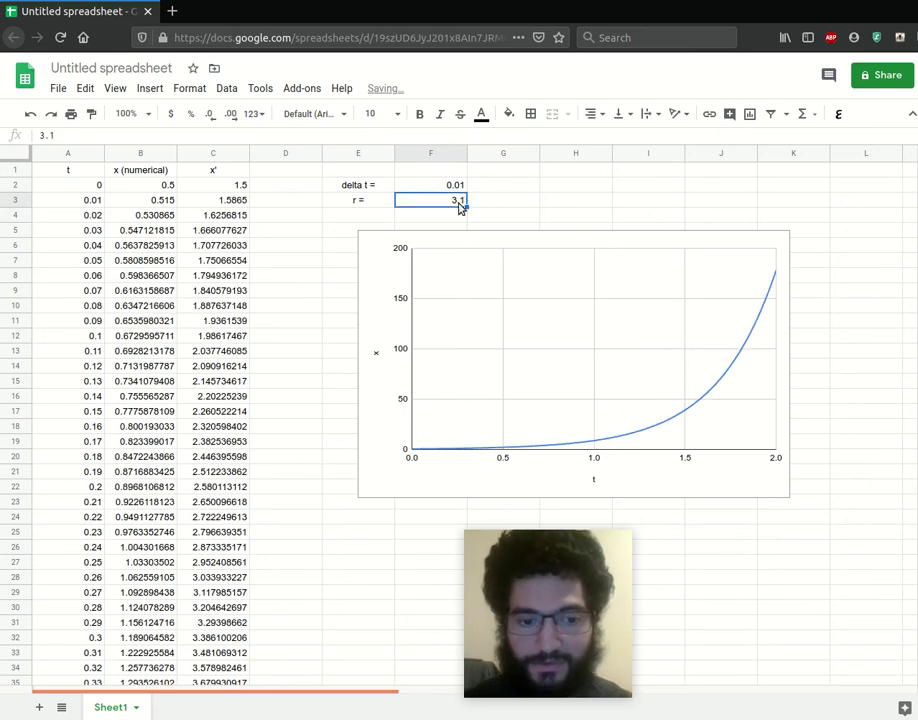
type("3")
key("Return")
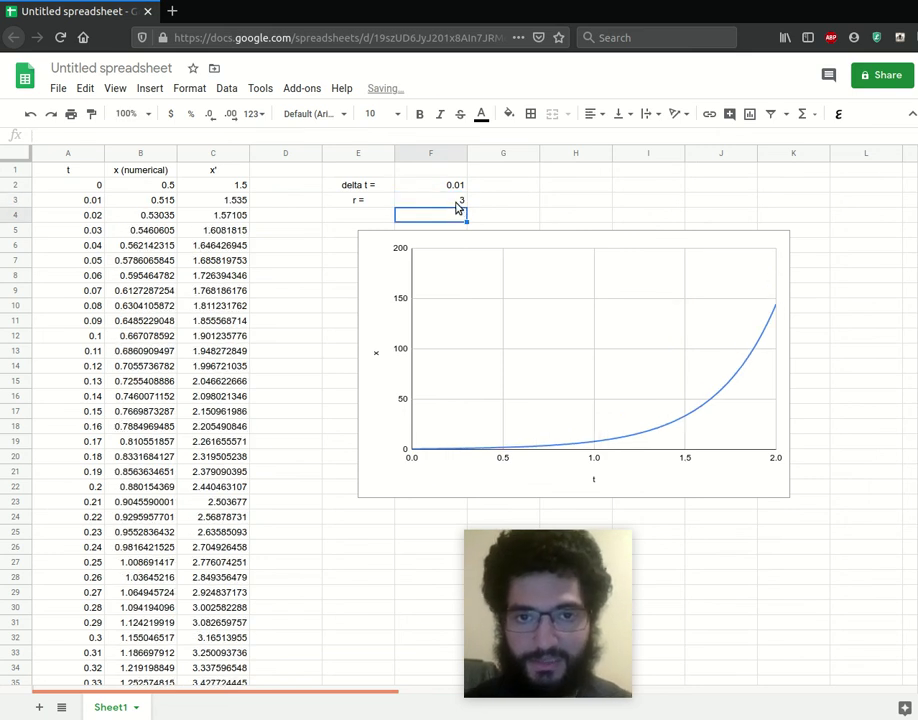
left_click(455, 203)
type("2")
key("Return")
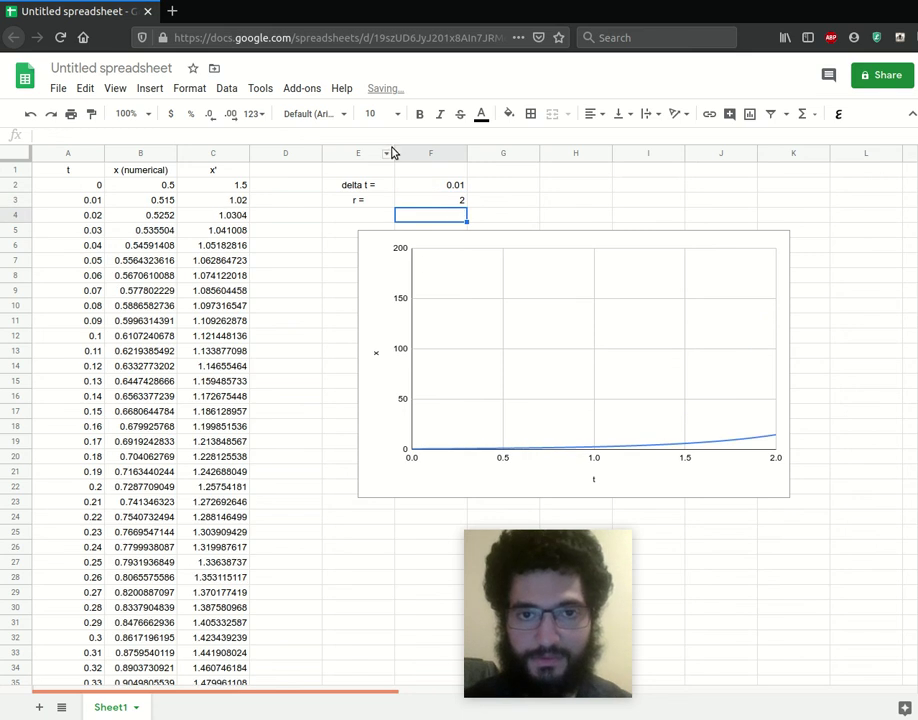
- Set r in F3 to 1
left_click(445, 200)
type("1")
key("Return")
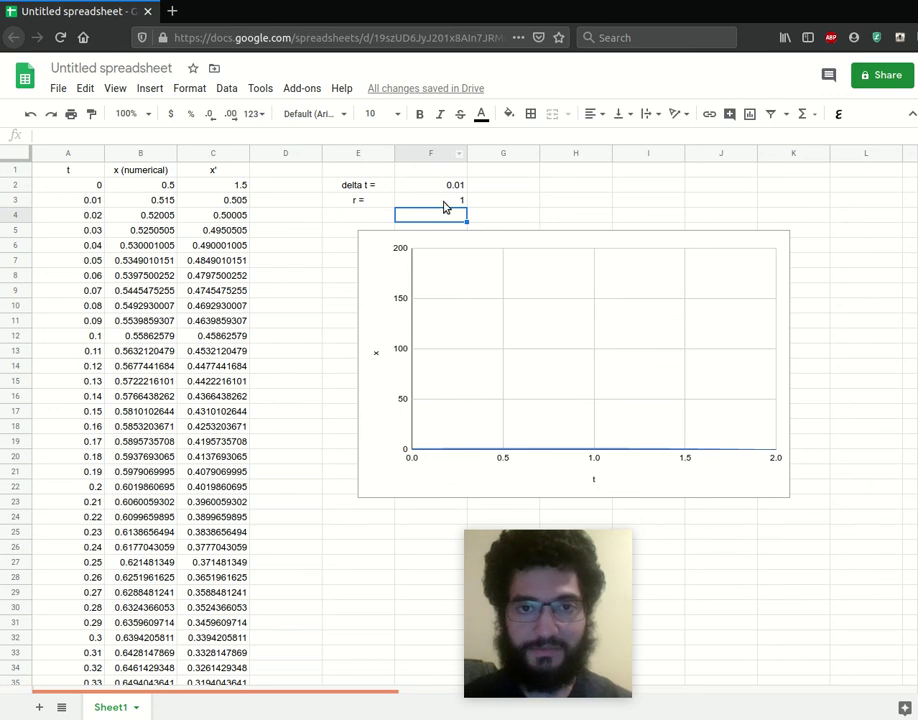
key("Up")
- Examine the numerical x and x' values computed for r = 1, including the formulas and the starting value in the upper rows
scroll(221, 377, "down", 4)
scroll(119, 190, "up", 4)
scroll(148, 500, "down", 8)
scroll(148, 500, "down", 20)
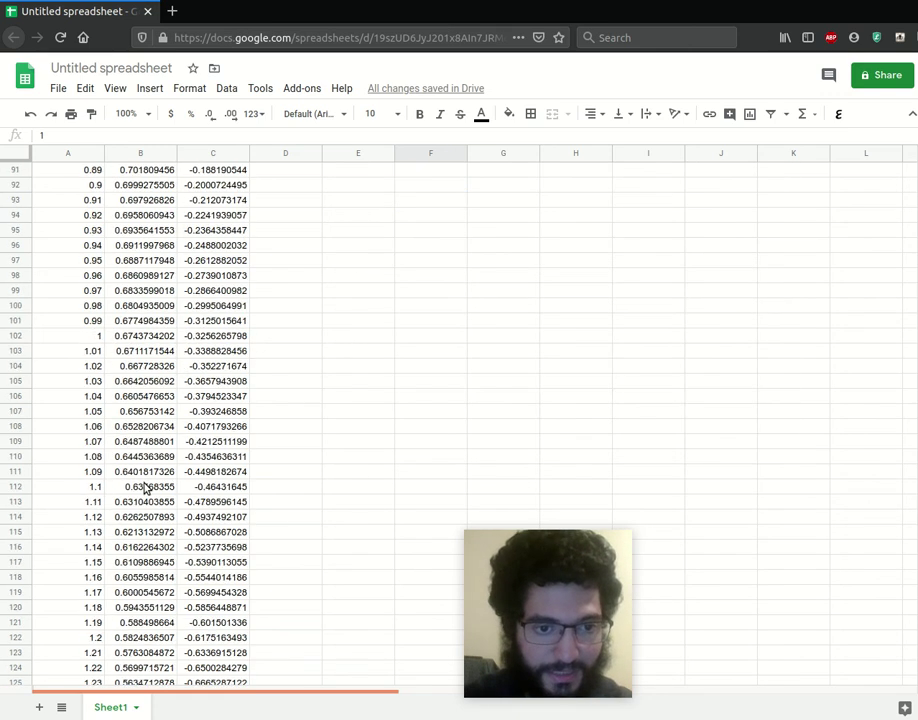
scroll(143, 483, "up", 20)
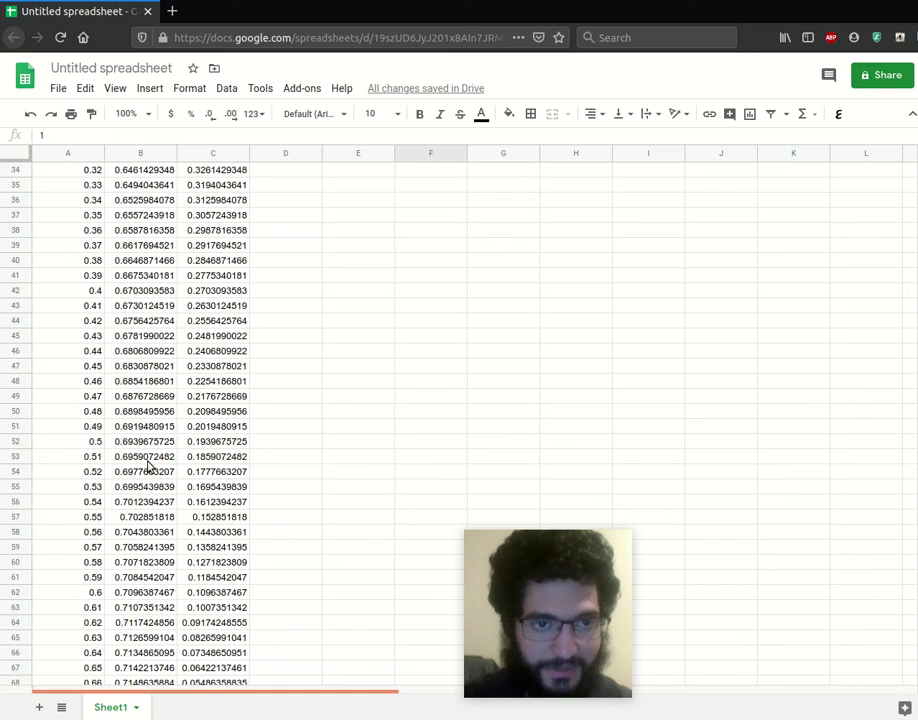
left_click(668, 375)
left_click(240, 261)
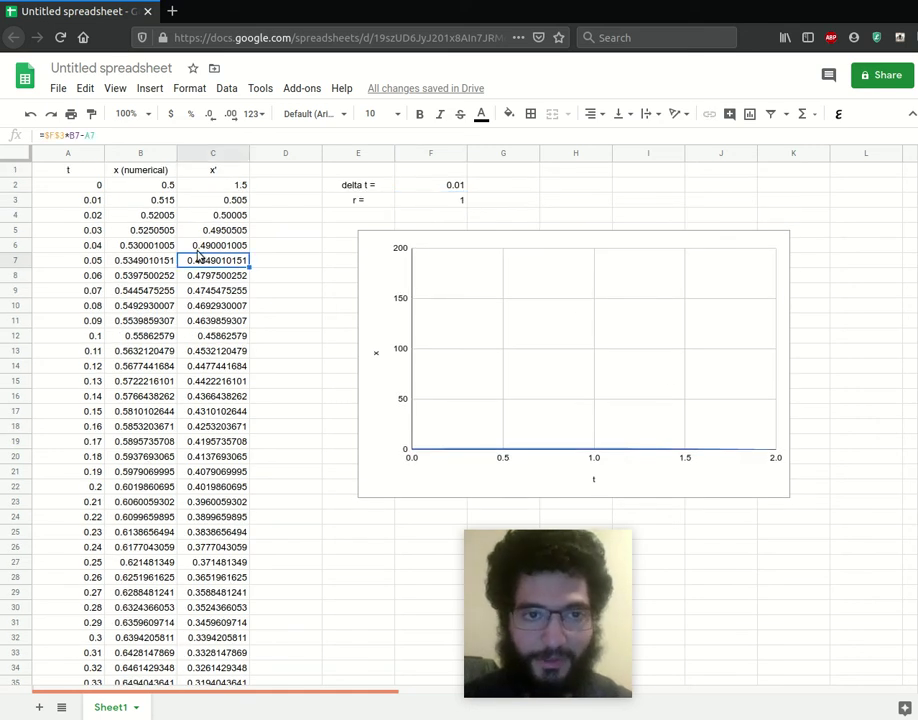
left_click(170, 215)
scroll(157, 320, "down", 2)
scroll(157, 320, "up", 2)
left_click(140, 183)
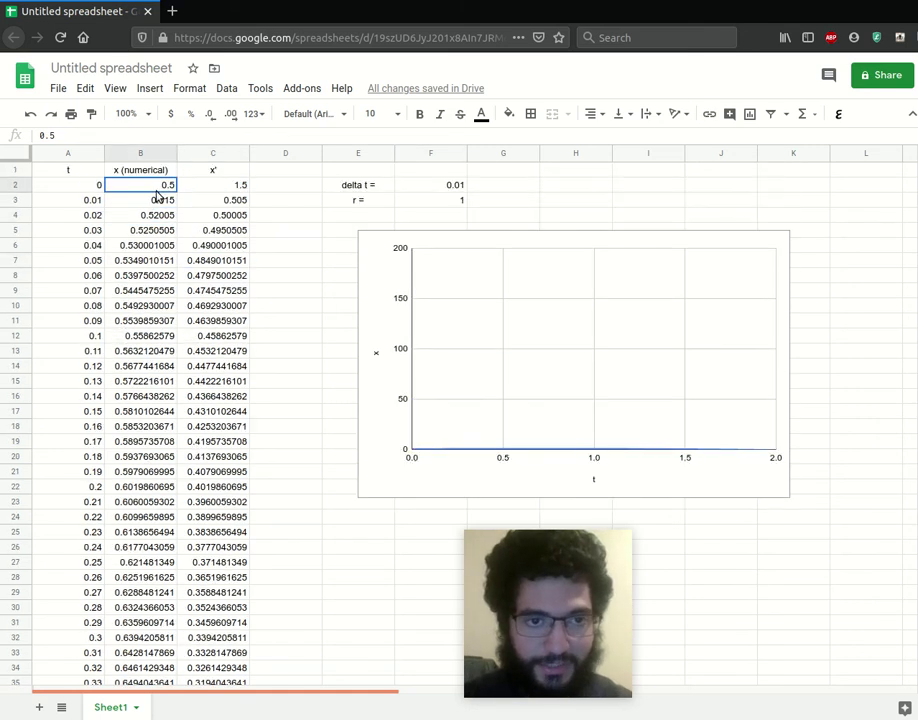
- Follow the x (numerical) column from its starting value down to row 202 and check the formula there
scroll(152, 340, "down", 4)
scroll(150, 385, "down", 20)
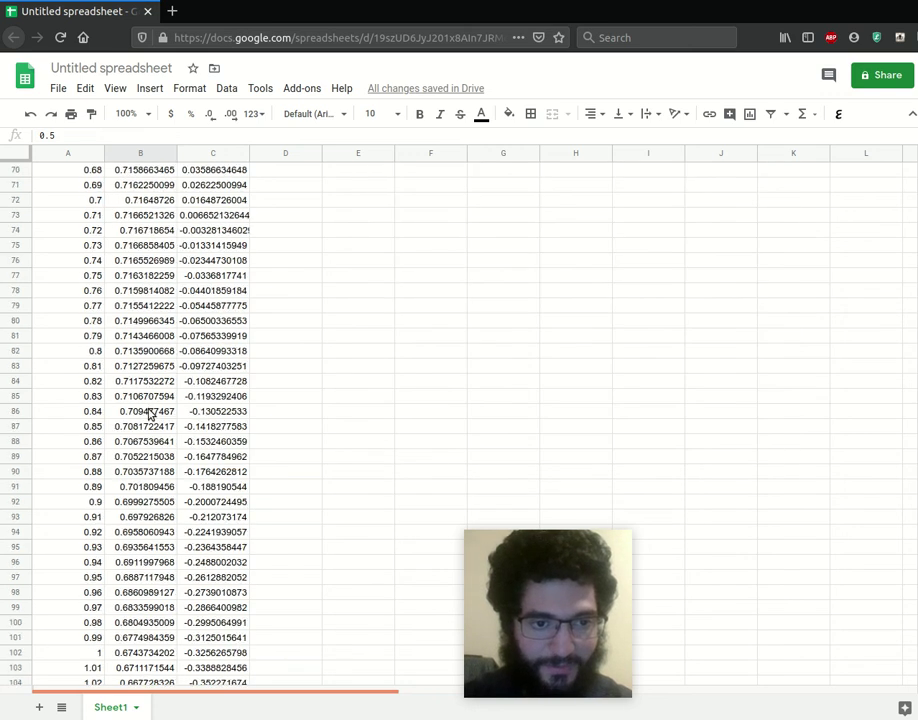
scroll(140, 362, "down", 10)
left_click(140, 410)
scroll(143, 410, "down", 5)
scroll(146, 440, "down", 1)
left_click(130, 426)
scroll(160, 410, "down", 8)
left_click(141, 443)
scroll(432, 459, "up", 20)
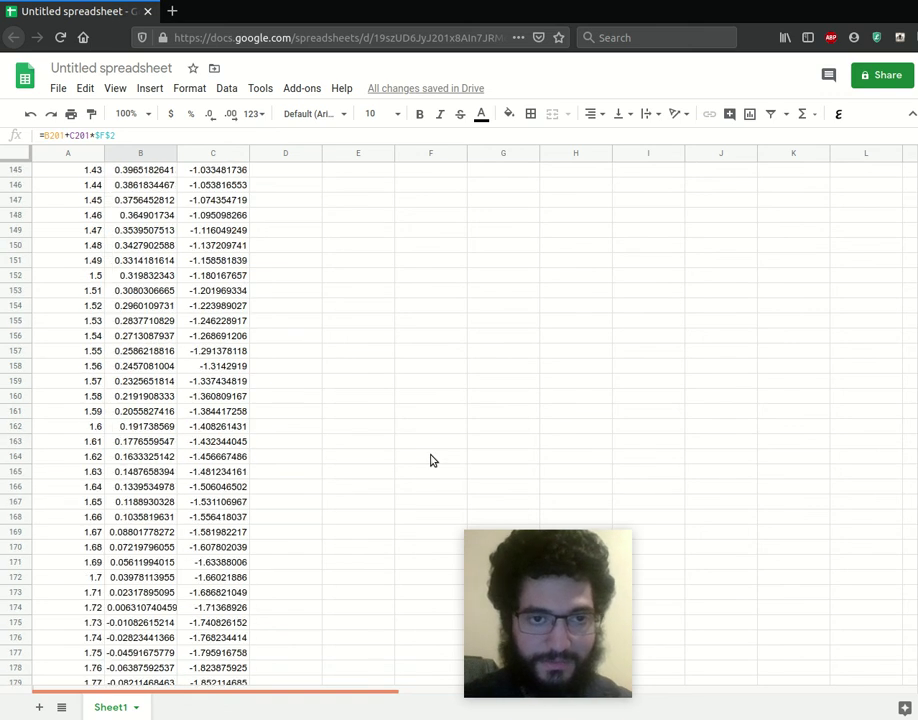
scroll(432, 459, "up", 17)
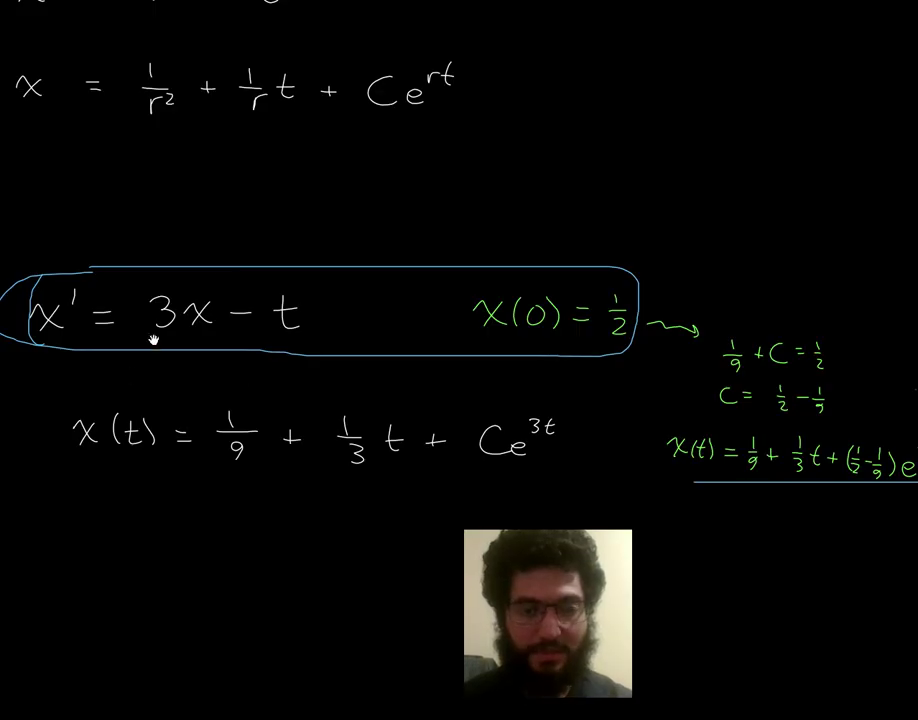
- Review the handwritten derivation of the general solution of x' = rx - t in the notes
scroll(178, 314, "up", 10)
scroll(300, 258, "down", 5)
scroll(283, 223, "up", 2)
scroll(229, 135, "down", 1)
scroll(170, 160, "down", 1)
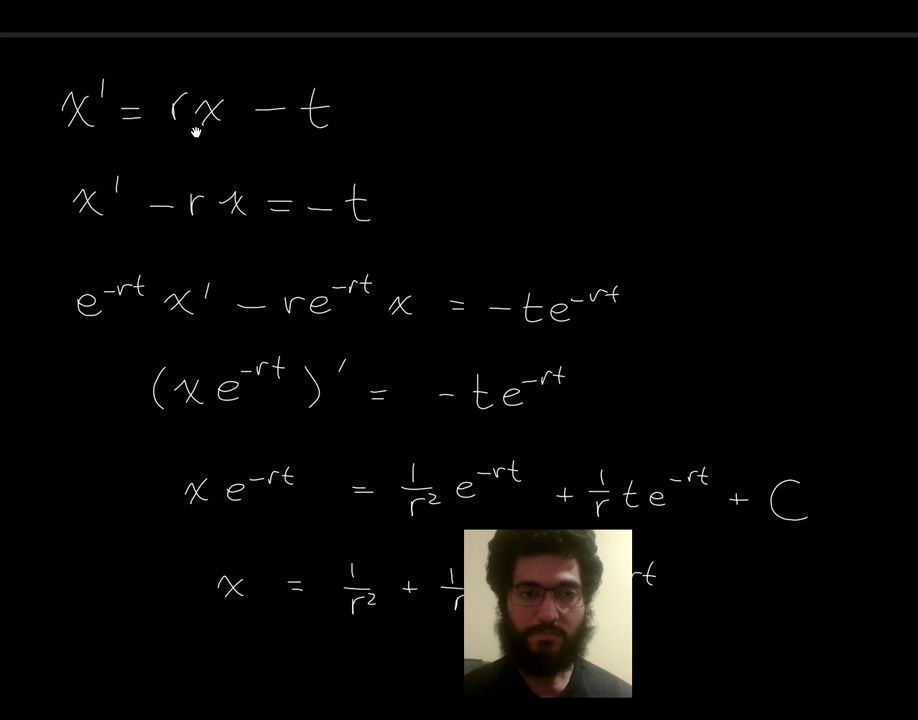
scroll(193, 145, "down", 10)
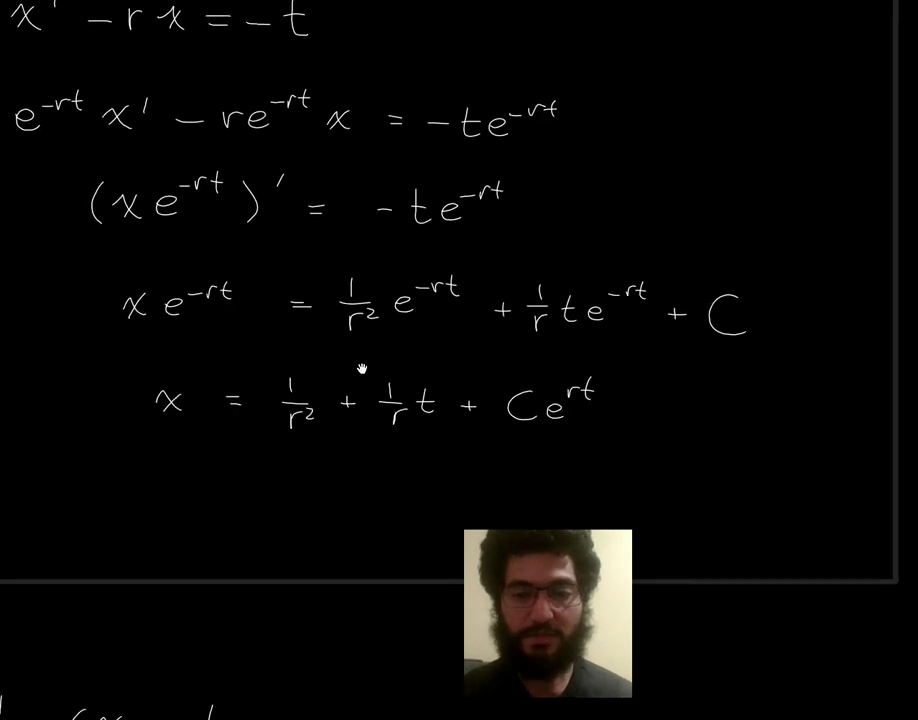
scroll(516, 426, "up", 10)
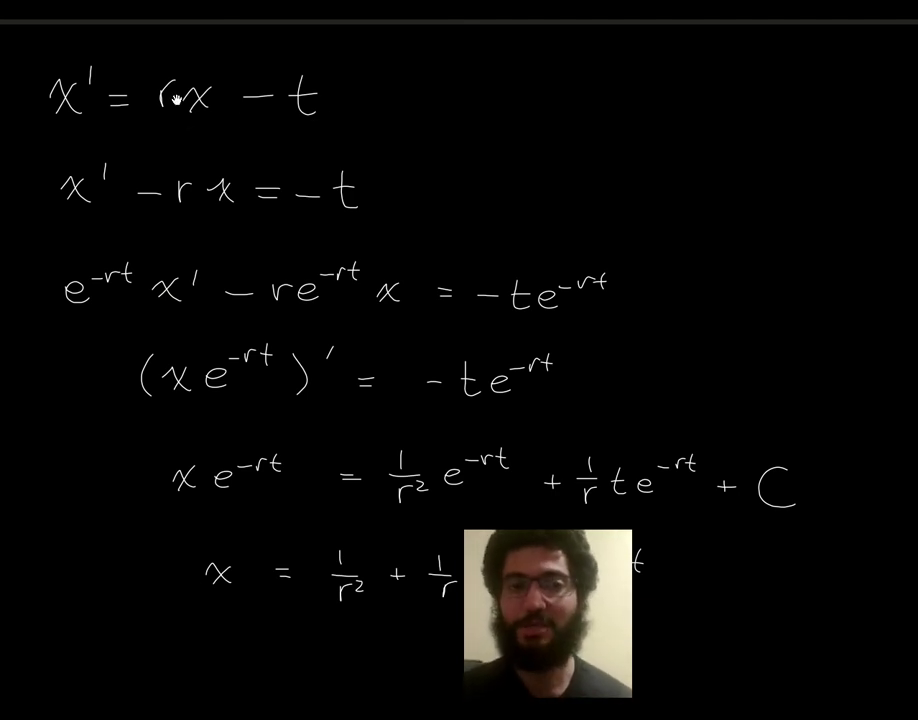
- Switch back to the spreadsheet in the browser and try a minimum of -200 for the chart's vertical axis
key("alt+Tab")
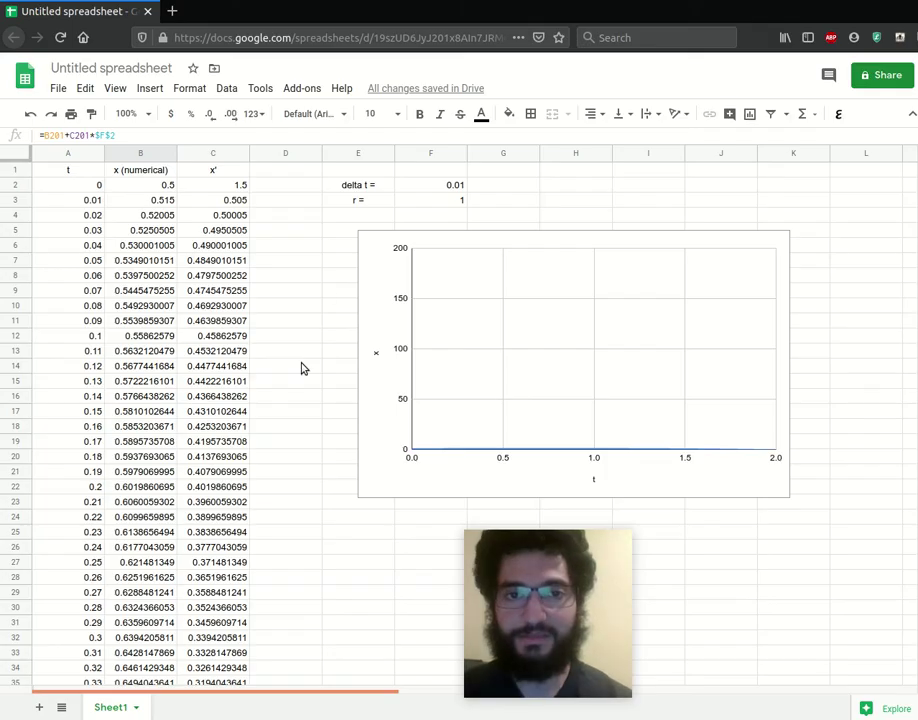
left_click(633, 365)
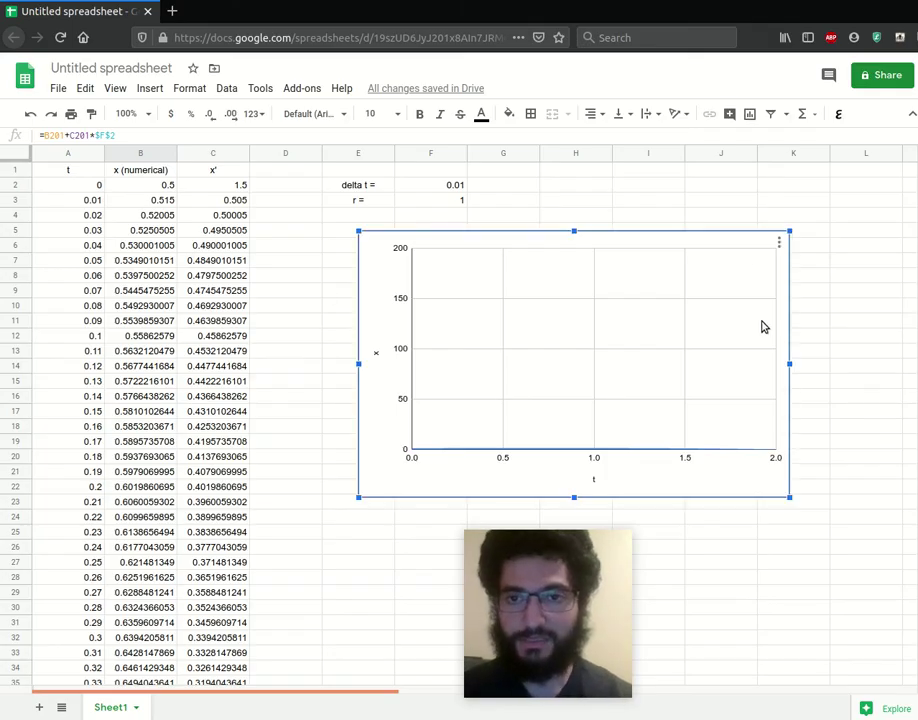
left_click(779, 242)
left_click(771, 266)
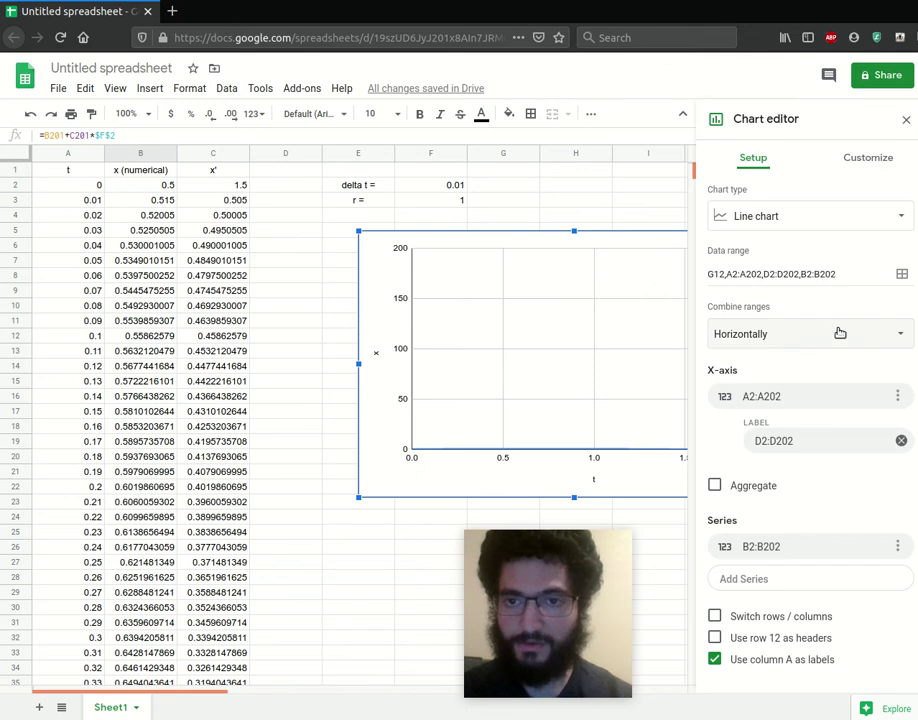
left_click(799, 163)
left_click(866, 158)
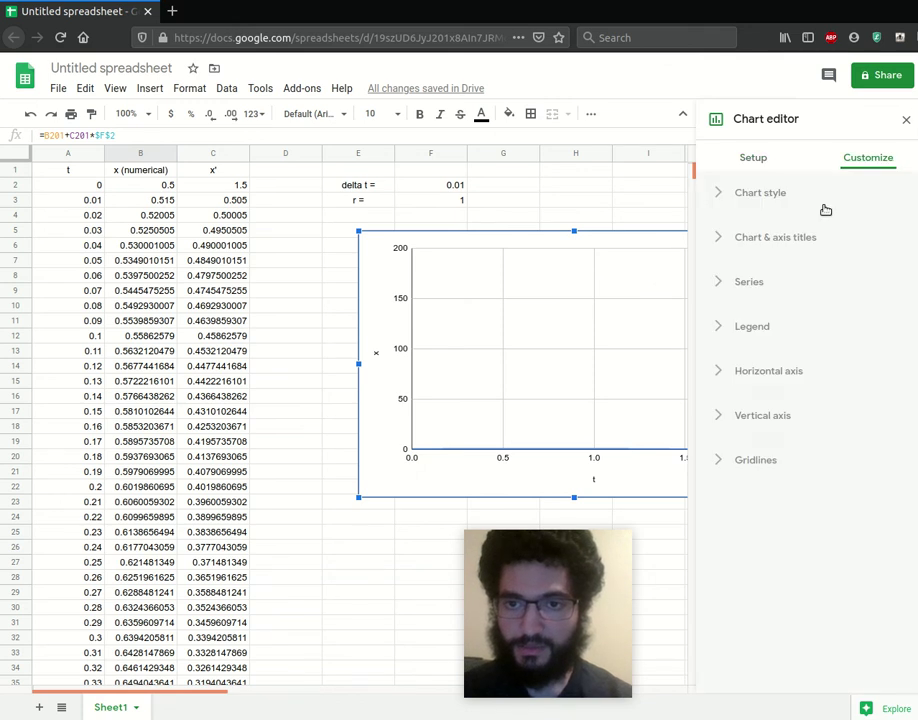
left_click(760, 416)
scroll(815, 455, "down", 2)
left_click(740, 441)
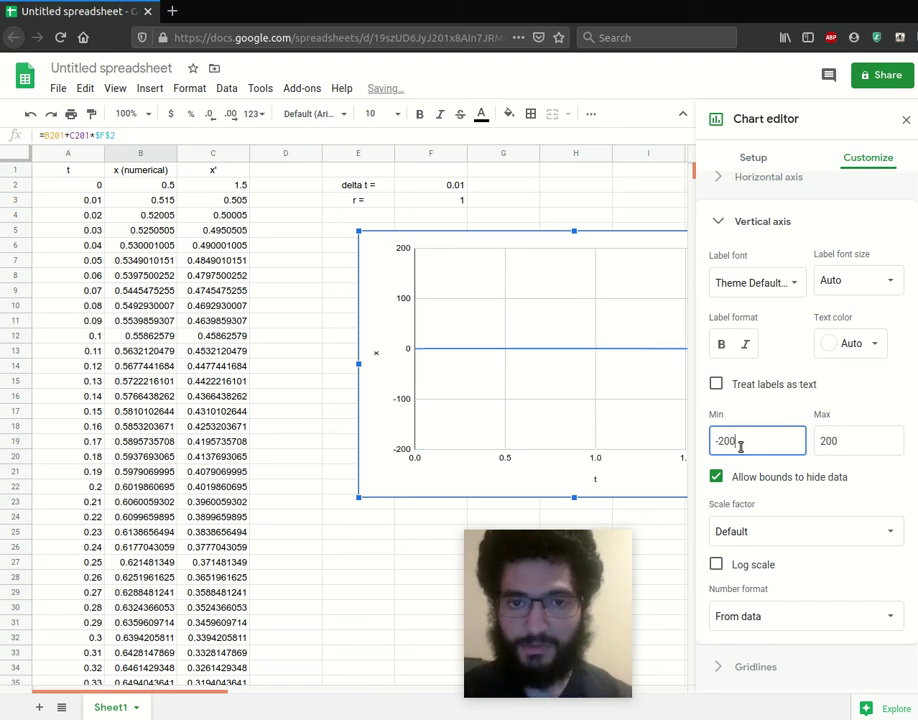
- Set the chart's vertical axis range to a minimum of -10 and a maximum of 10, and close the chart editor
left_click_drag(750, 437, 703, 437)
type("-1")
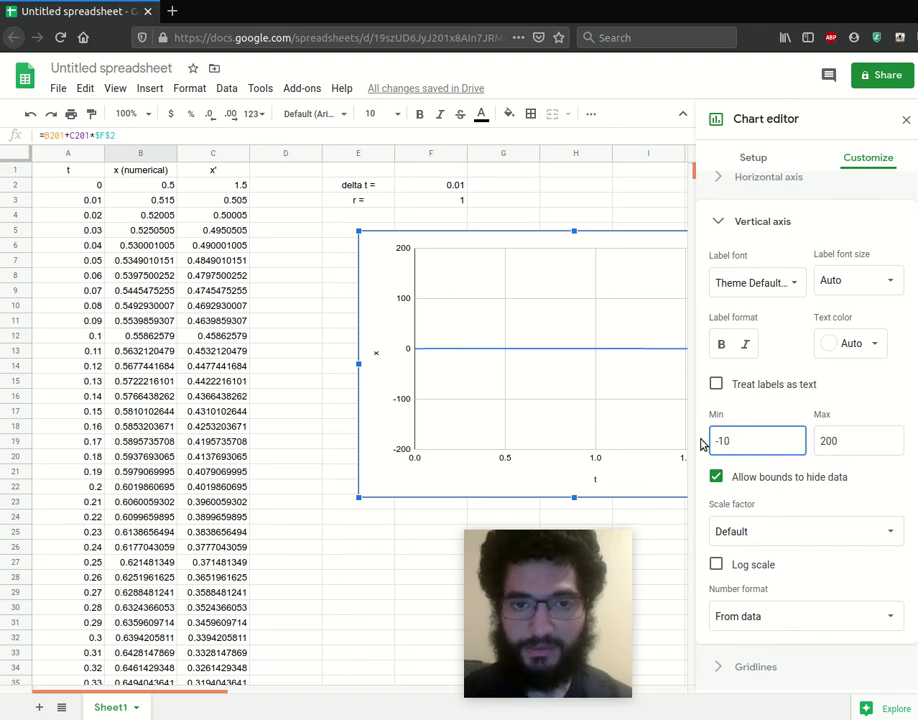
left_click_drag(840, 440, 762, 437)
type("10")
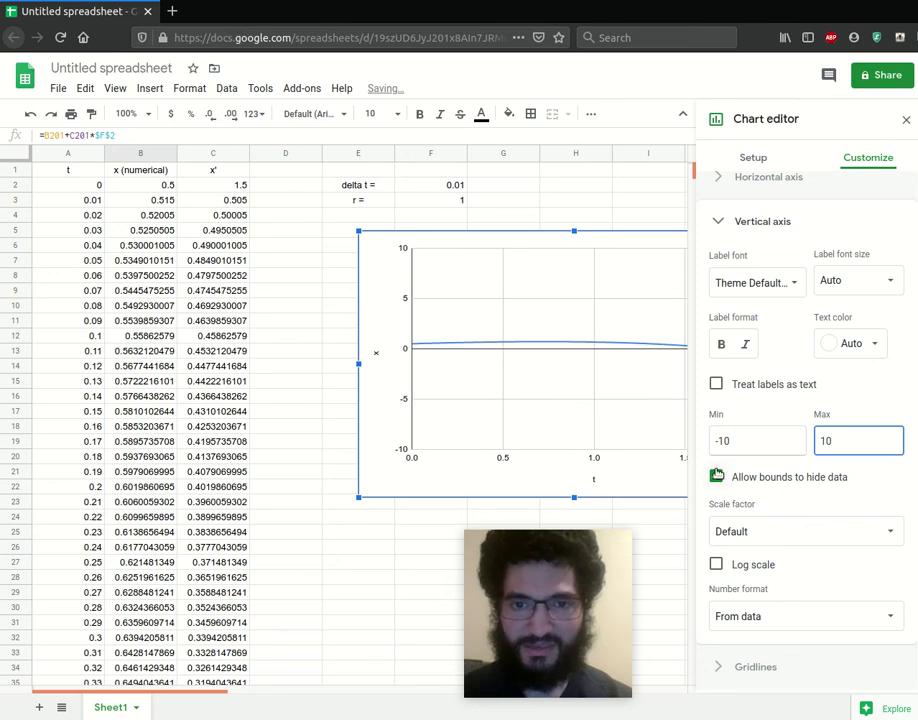
left_click(909, 120)
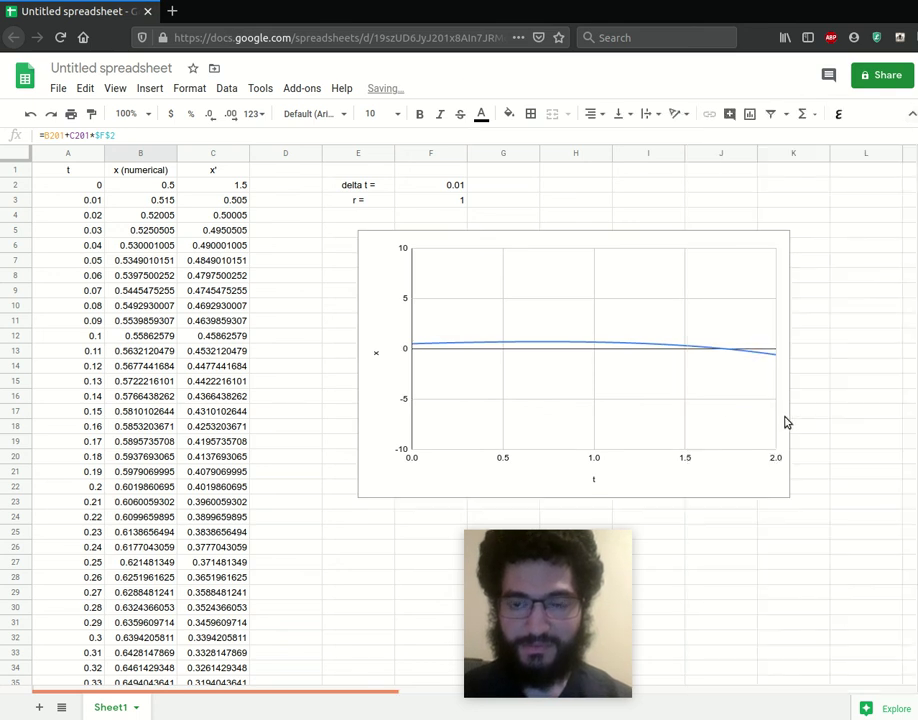